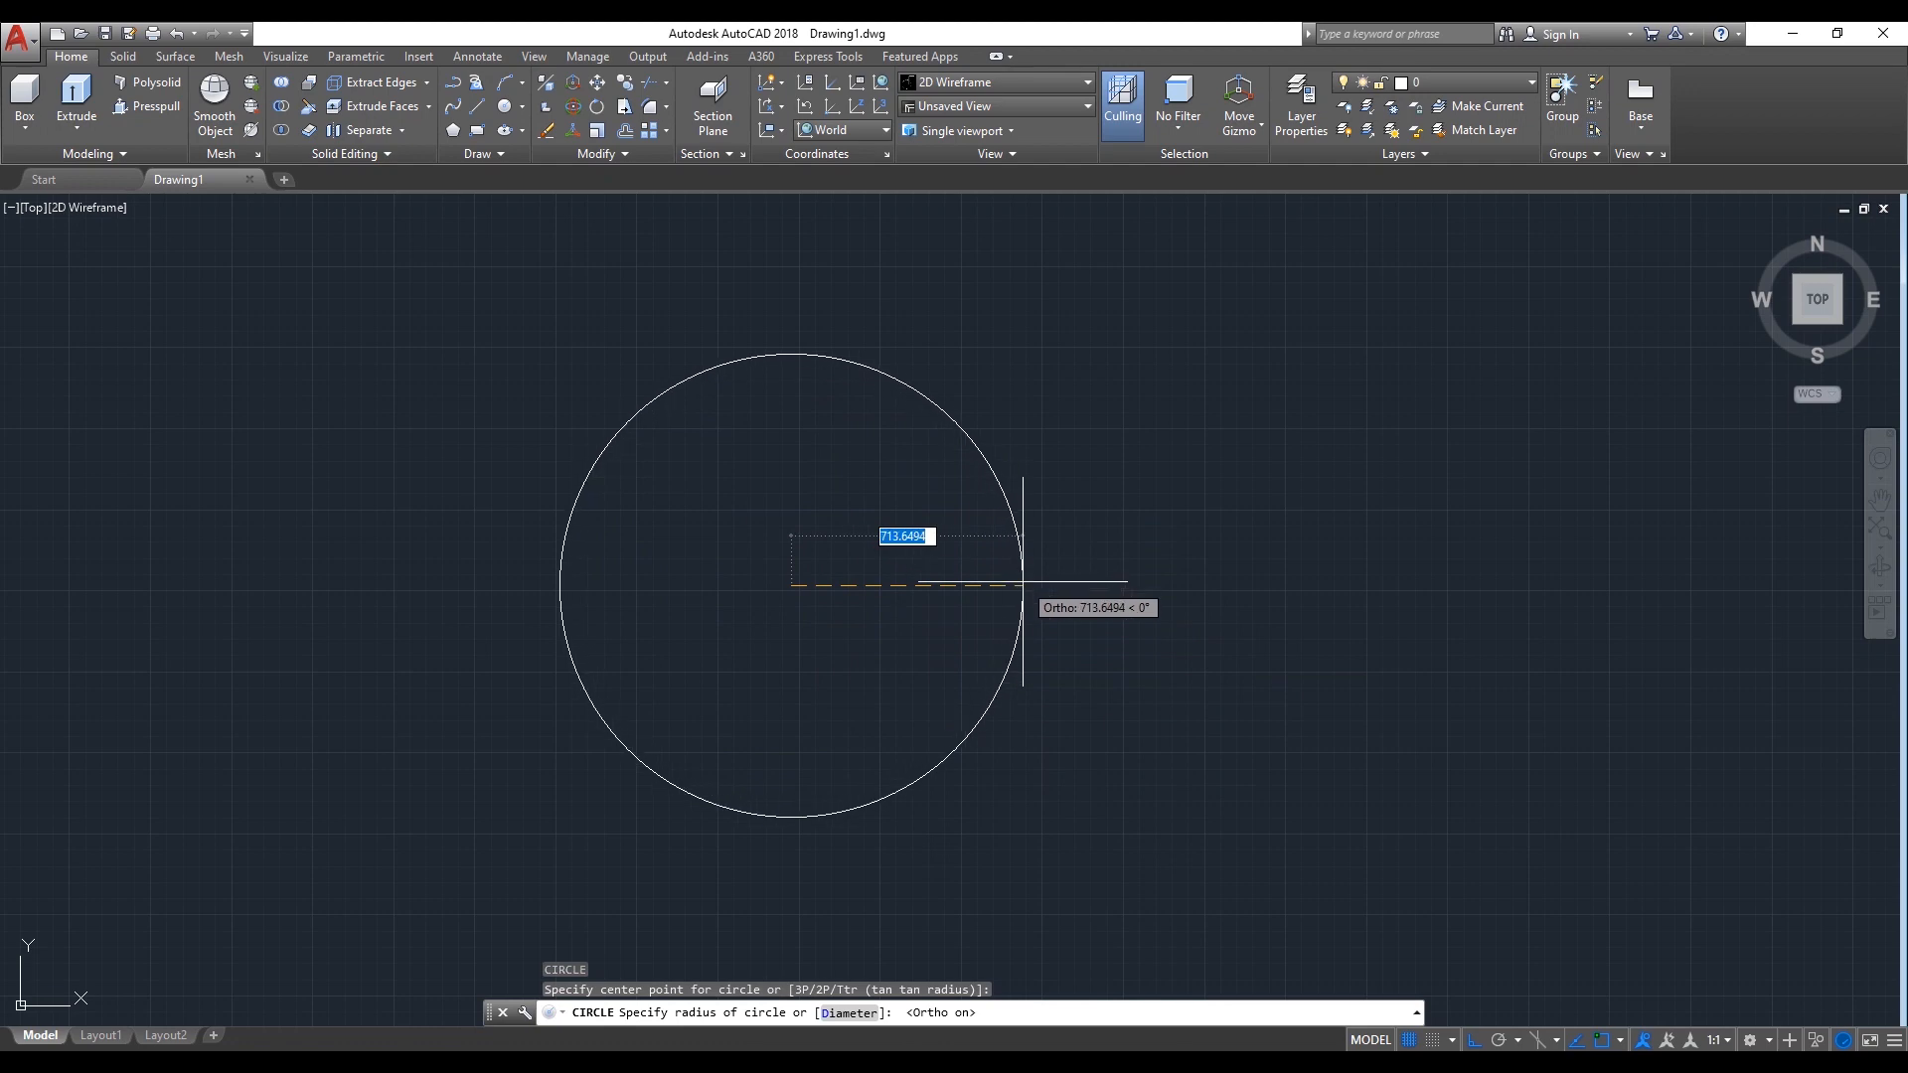
Finish the circle by giving it a diameter of 16
type("d")
key("Return")
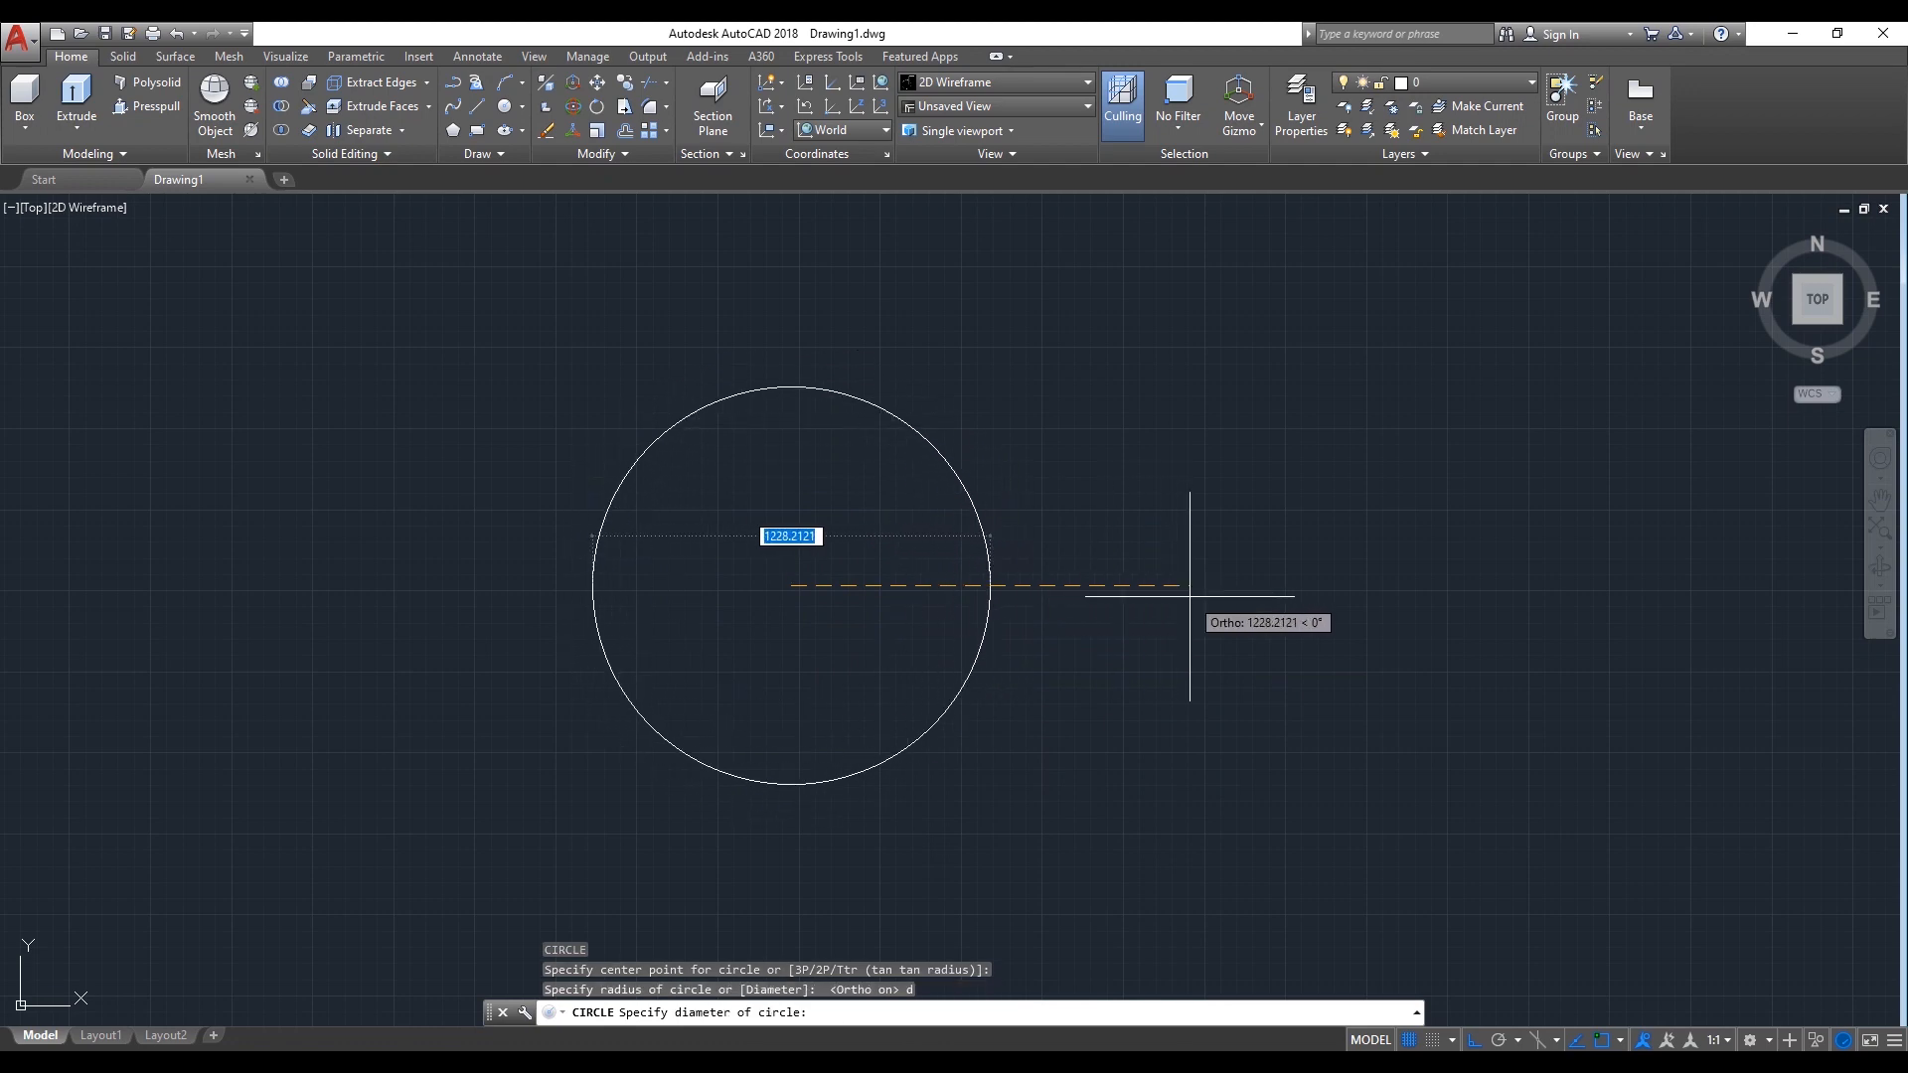
type("1")
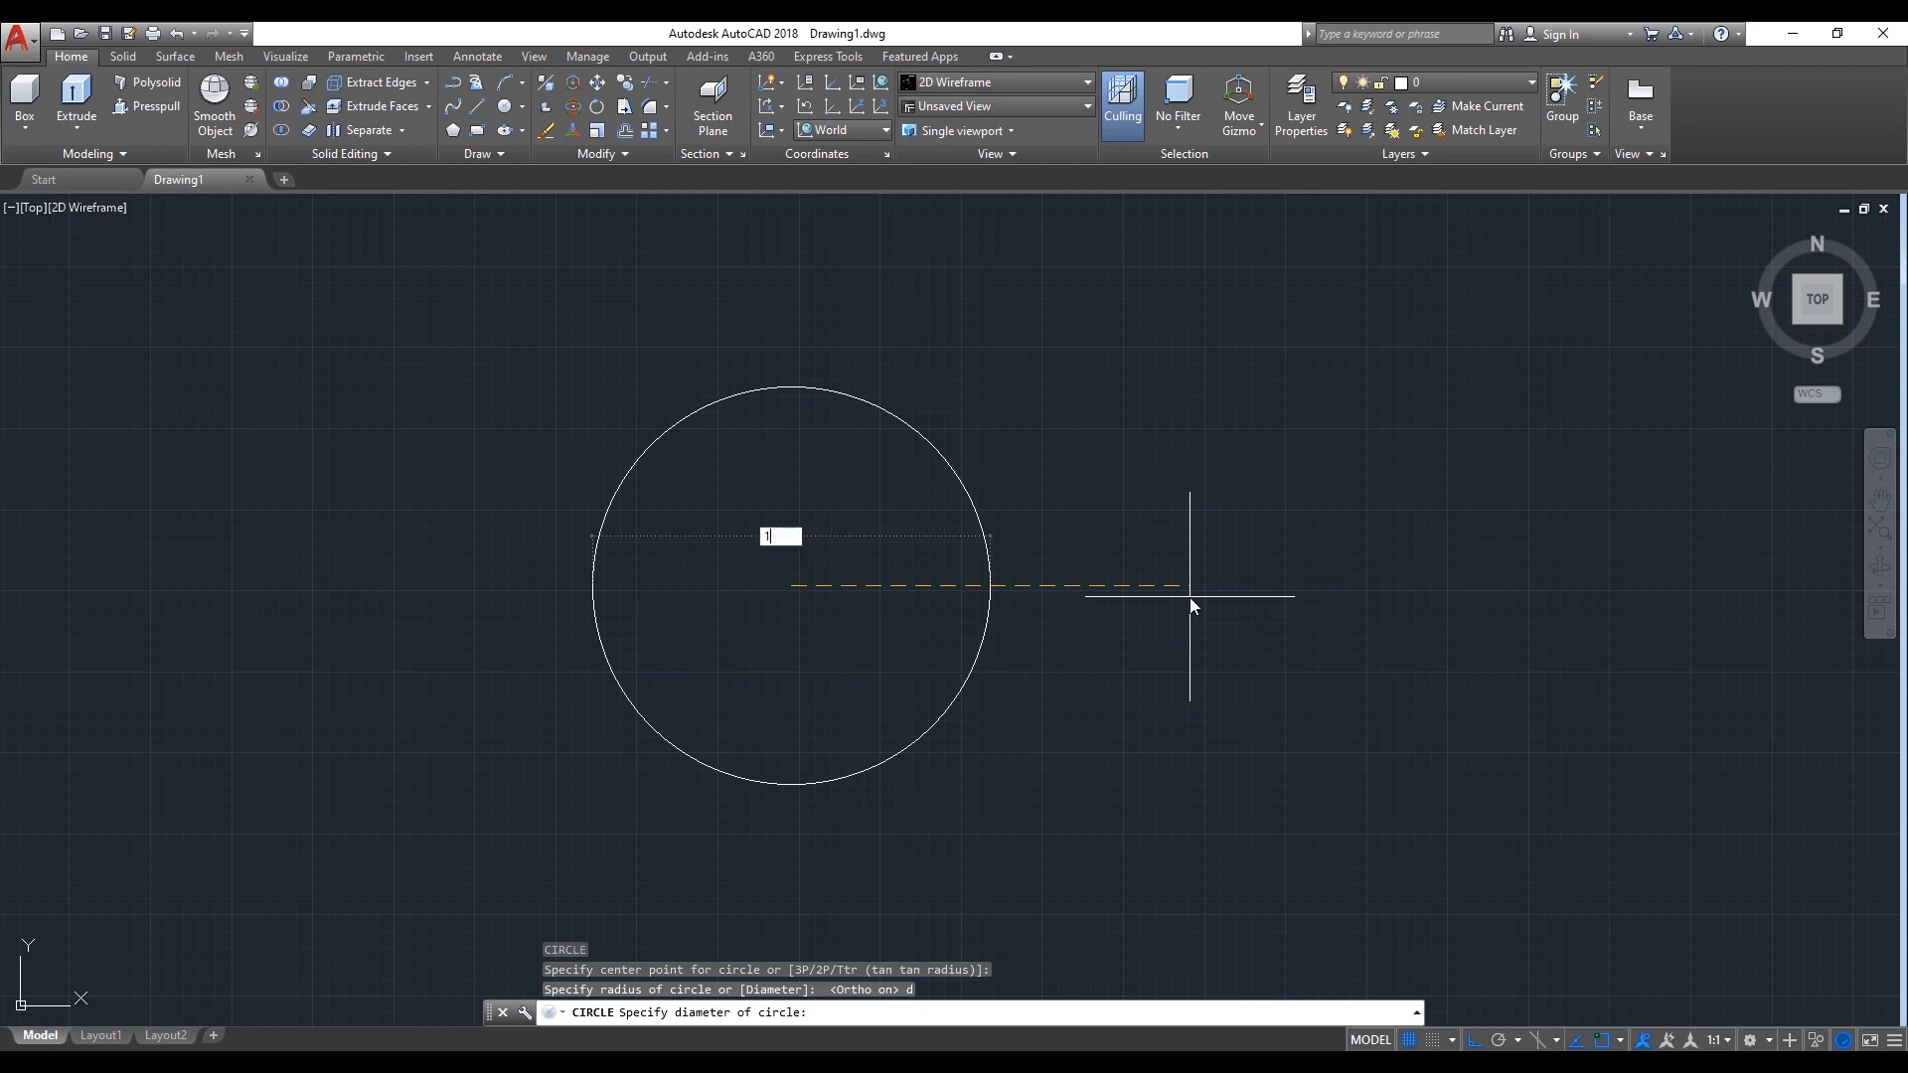
type("6")
key("Return")
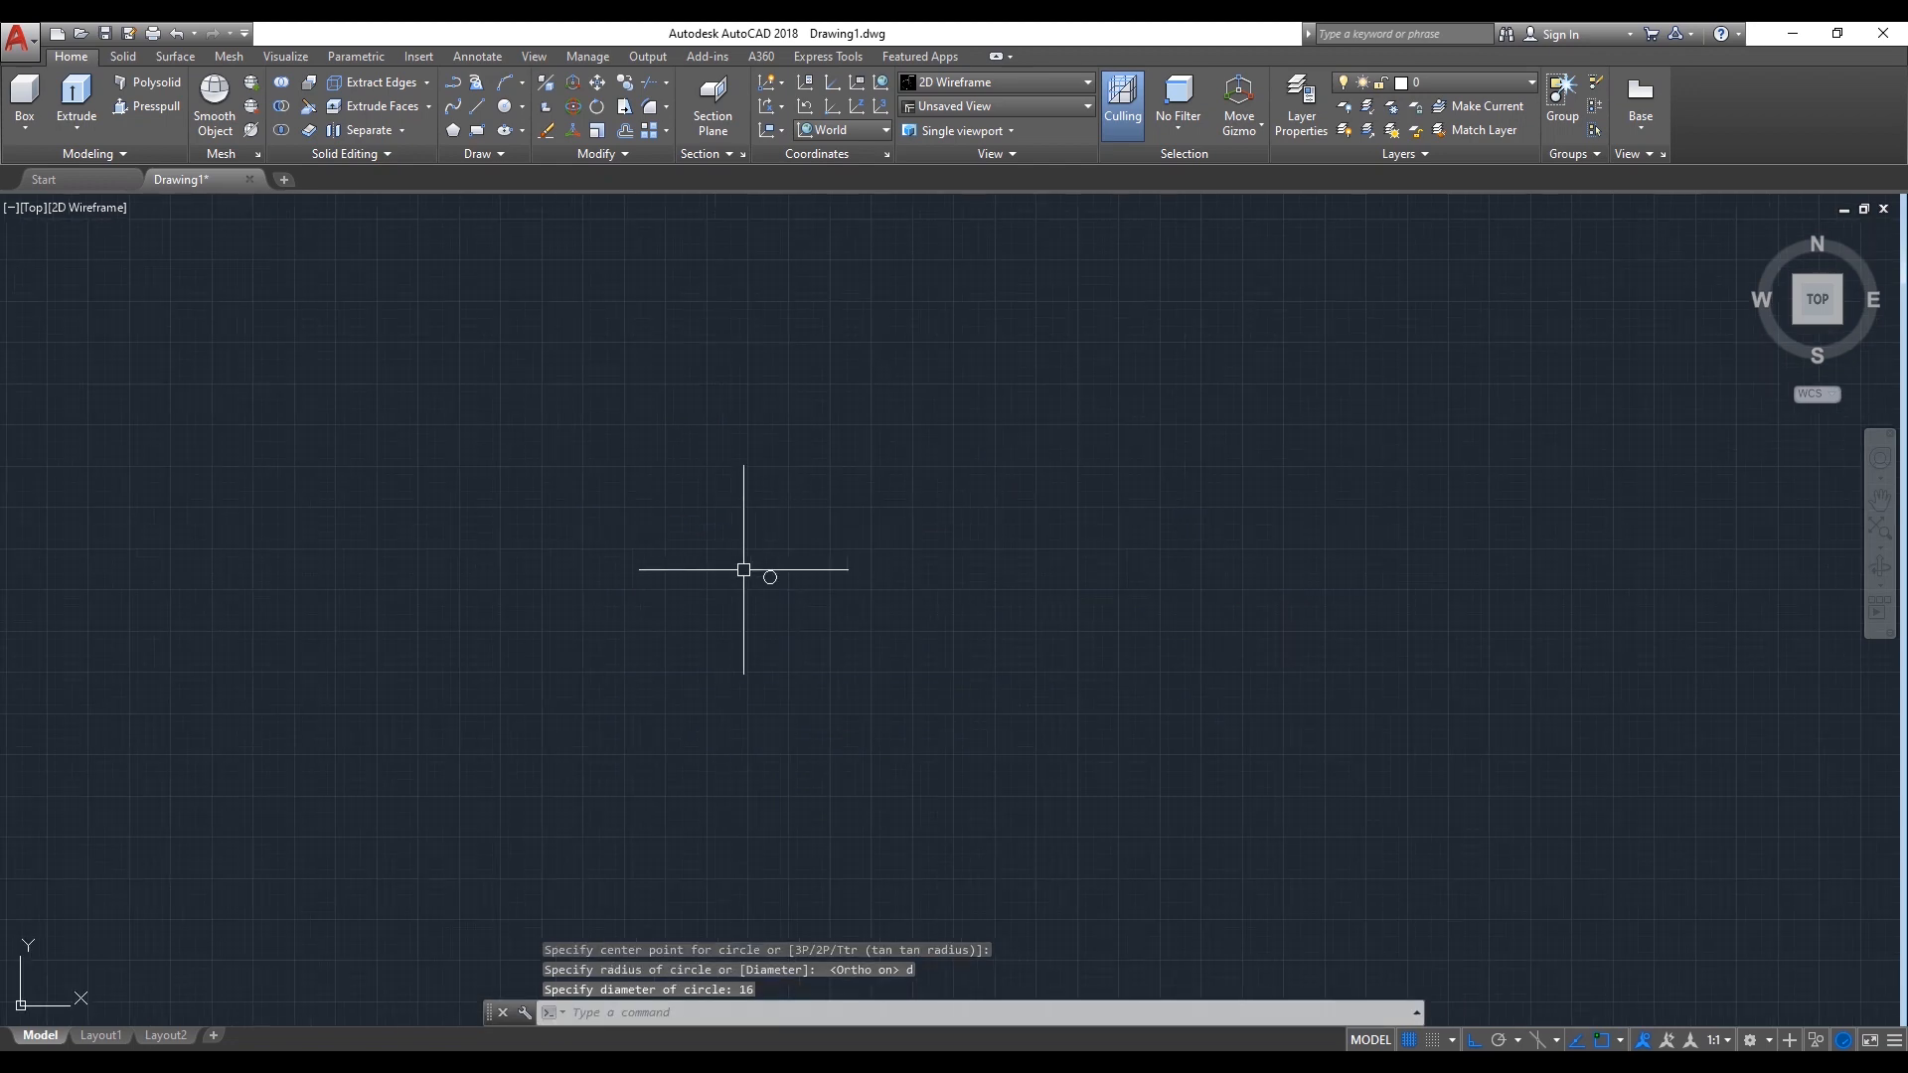
Switch to the SW Isometric view and extrude the circle to a height of 12
scroll(832, 579, "up", 6)
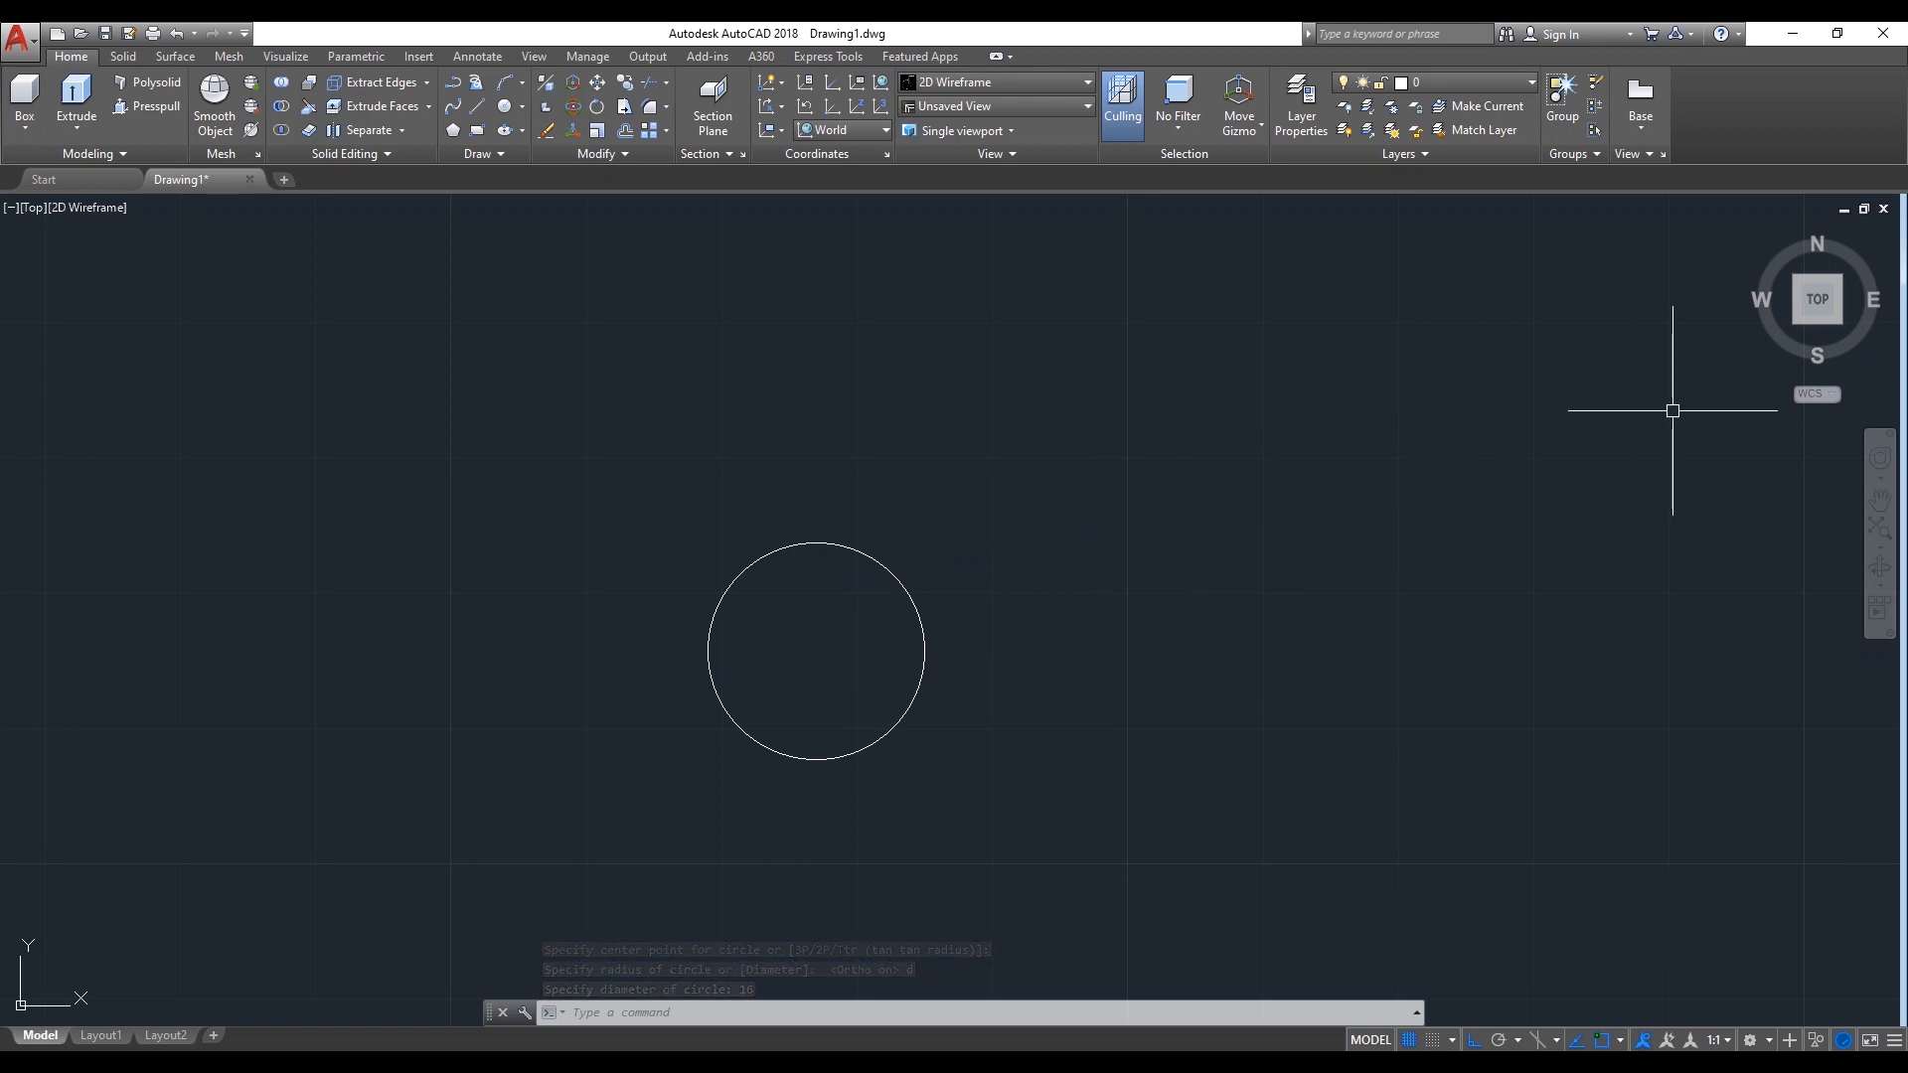
left_click(1796, 320)
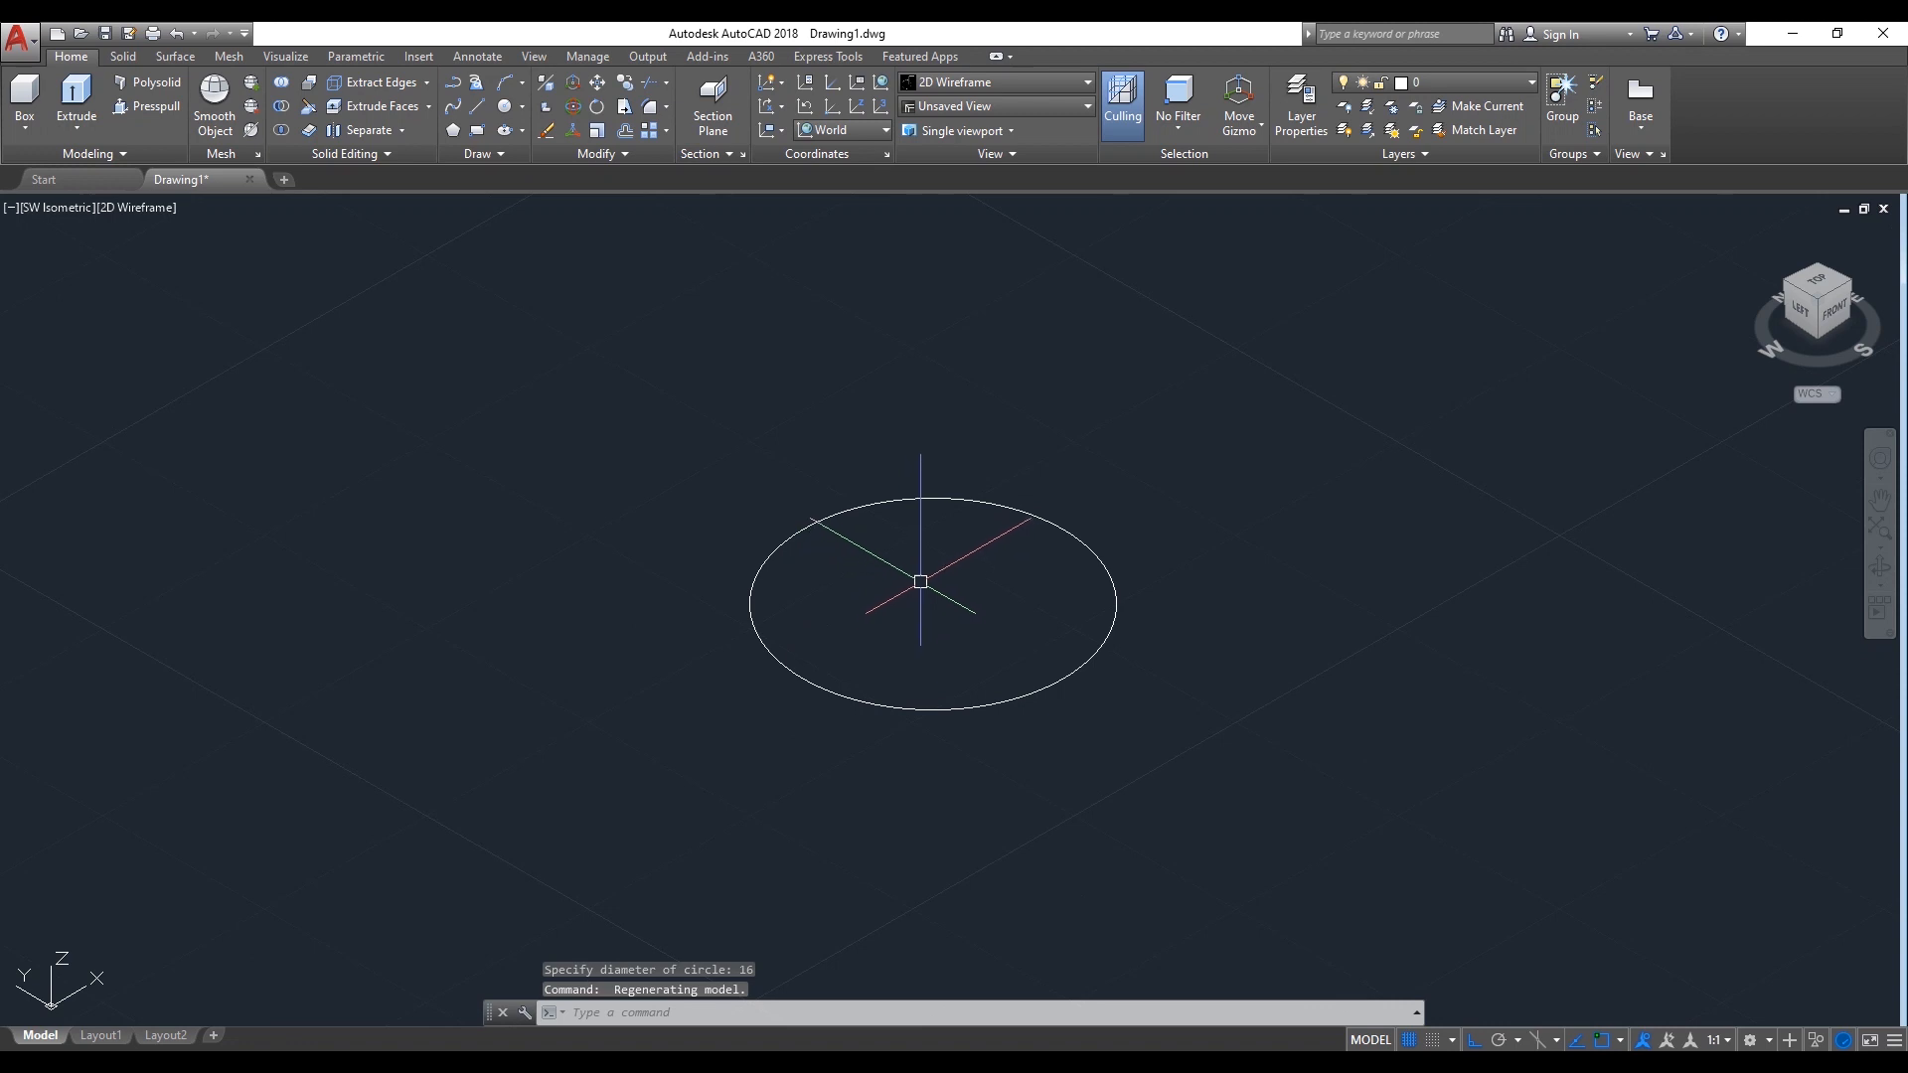
scroll(1193, 644, "up", 2)
type("e")
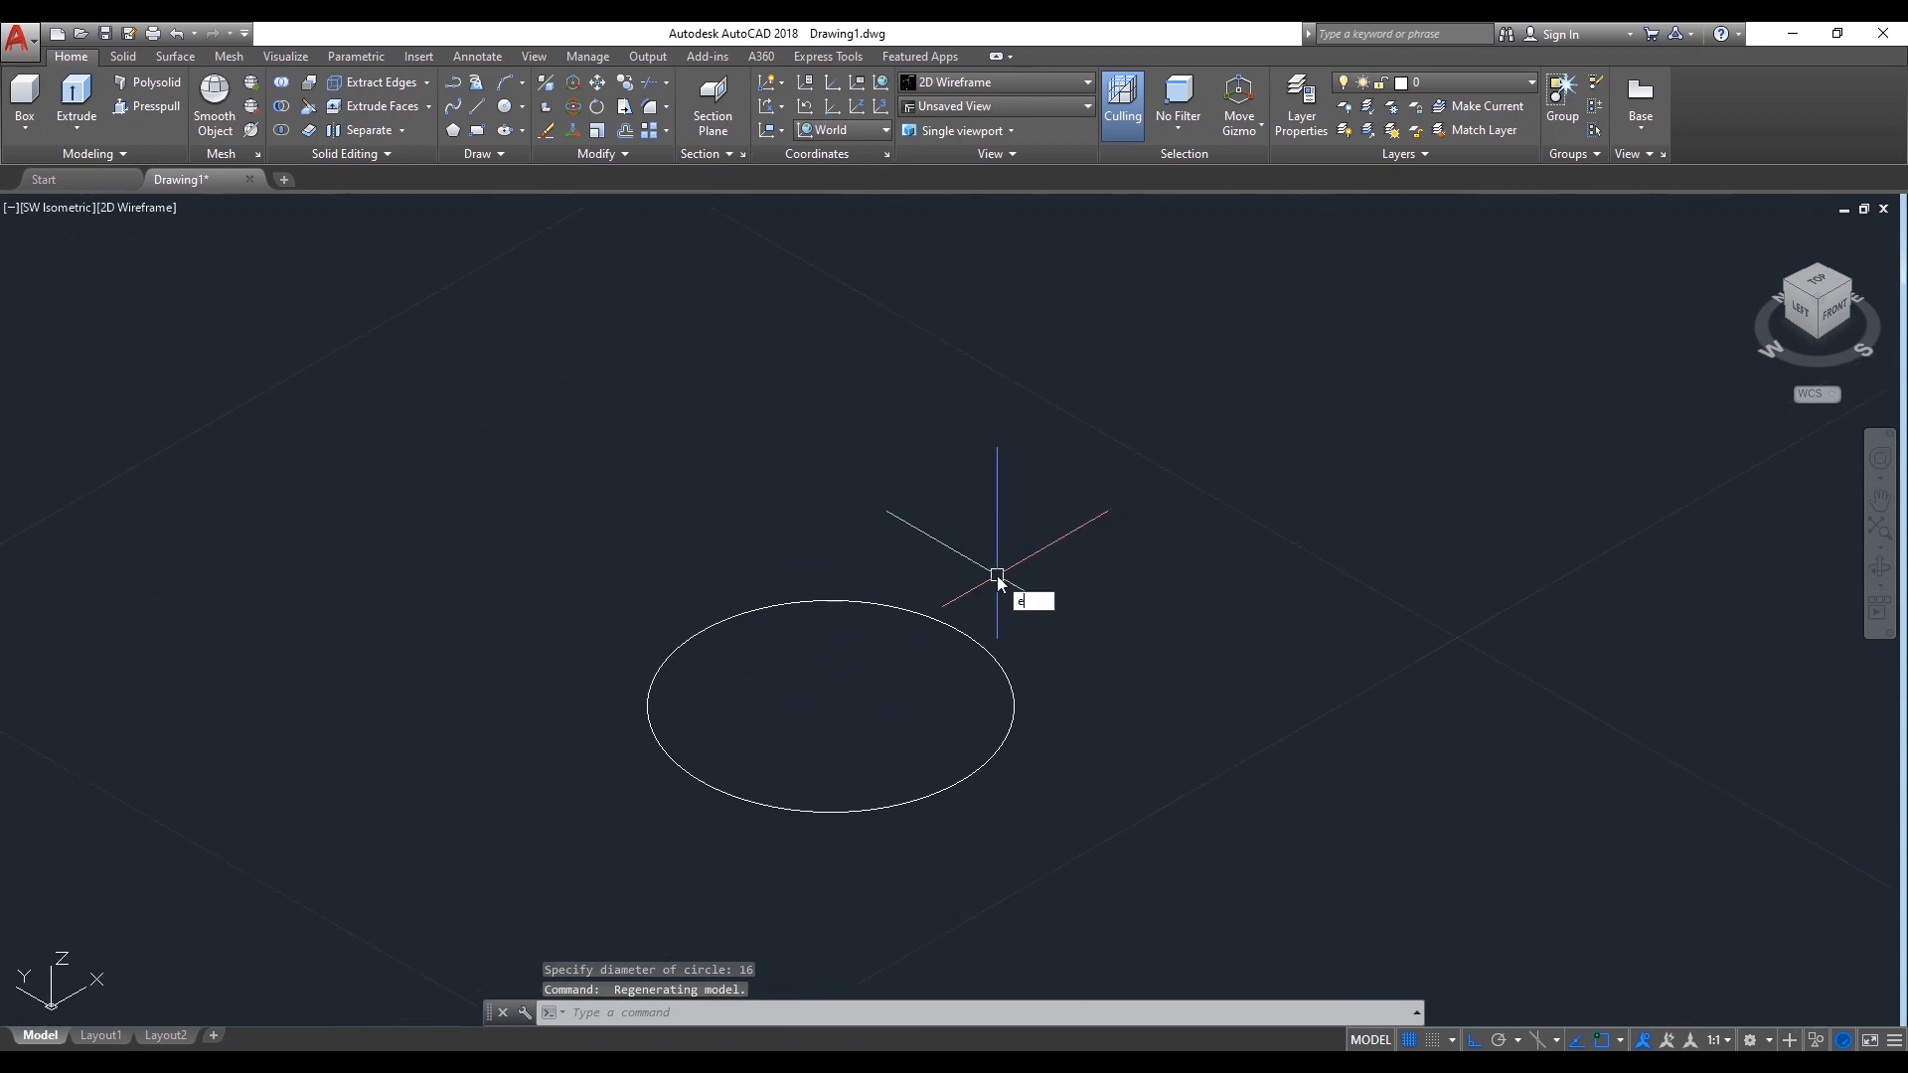
key("Return")
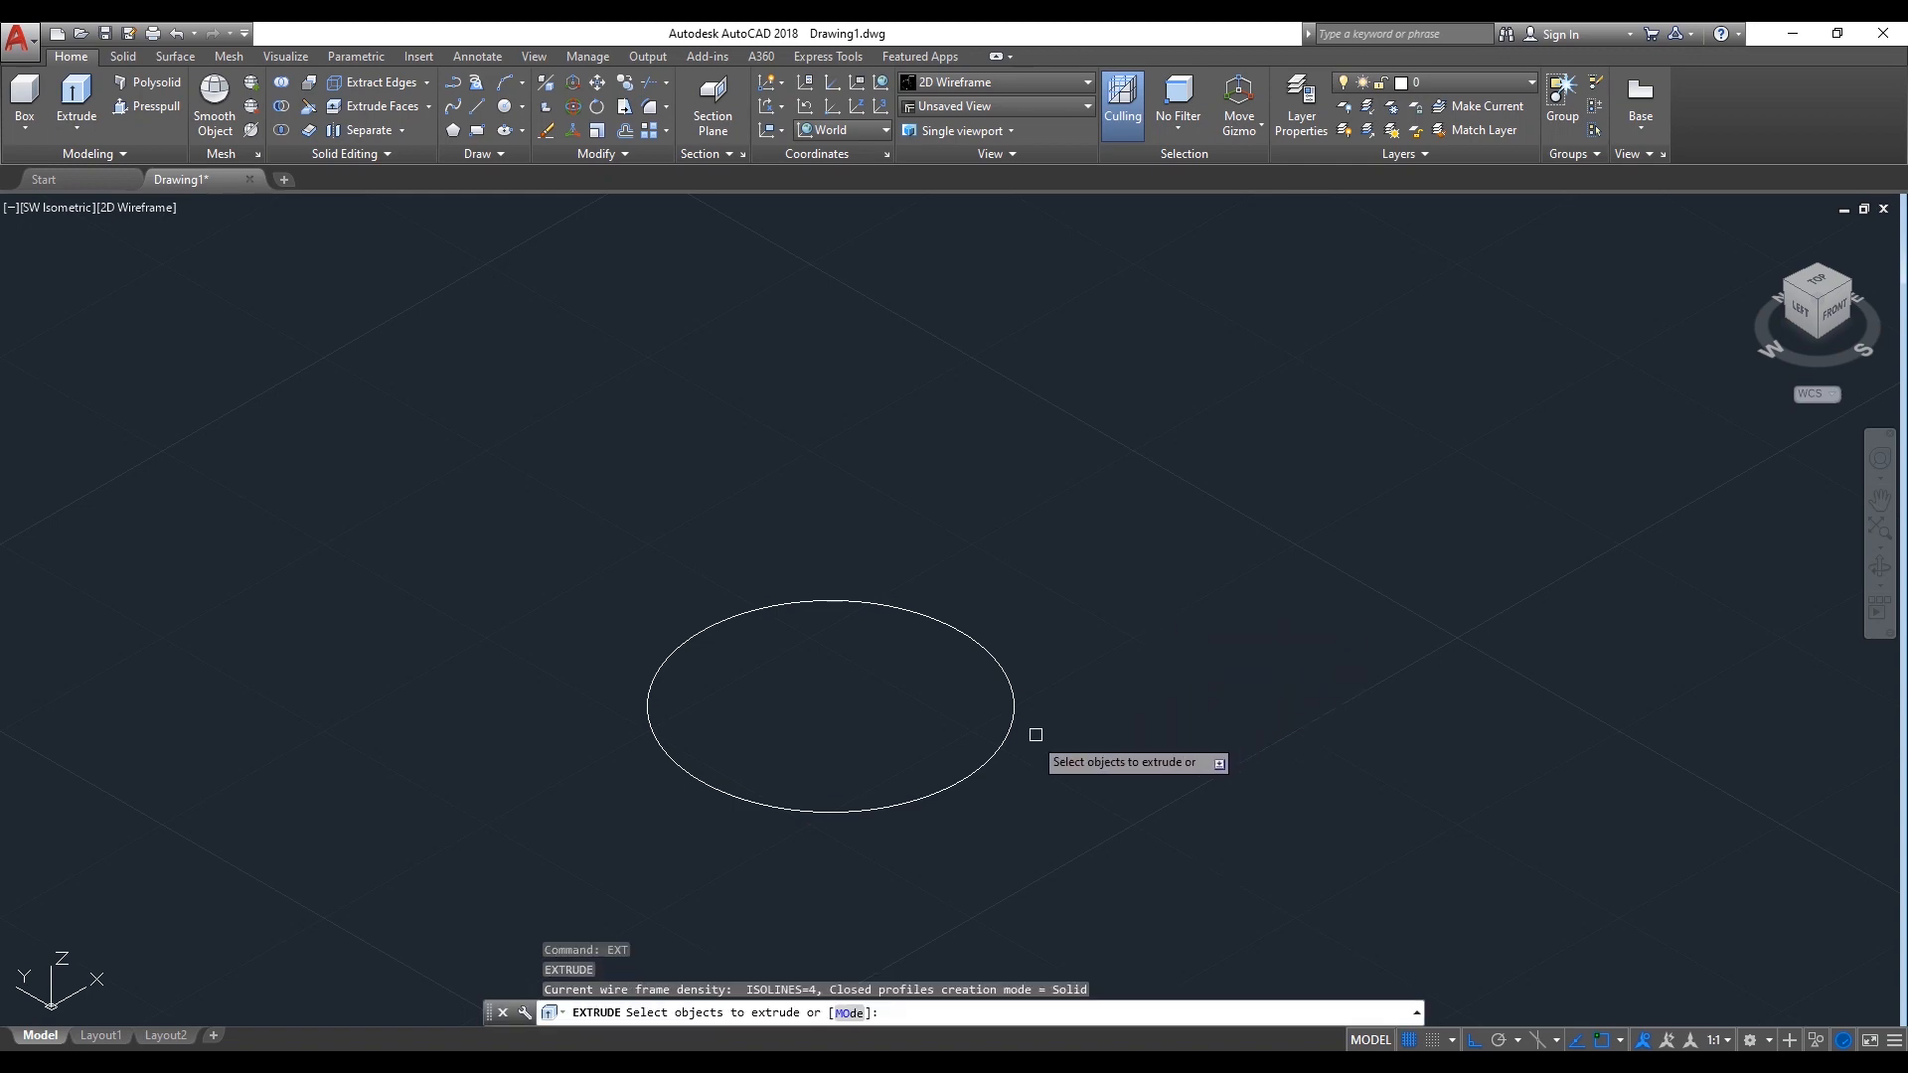
left_click(1005, 757)
key("Return")
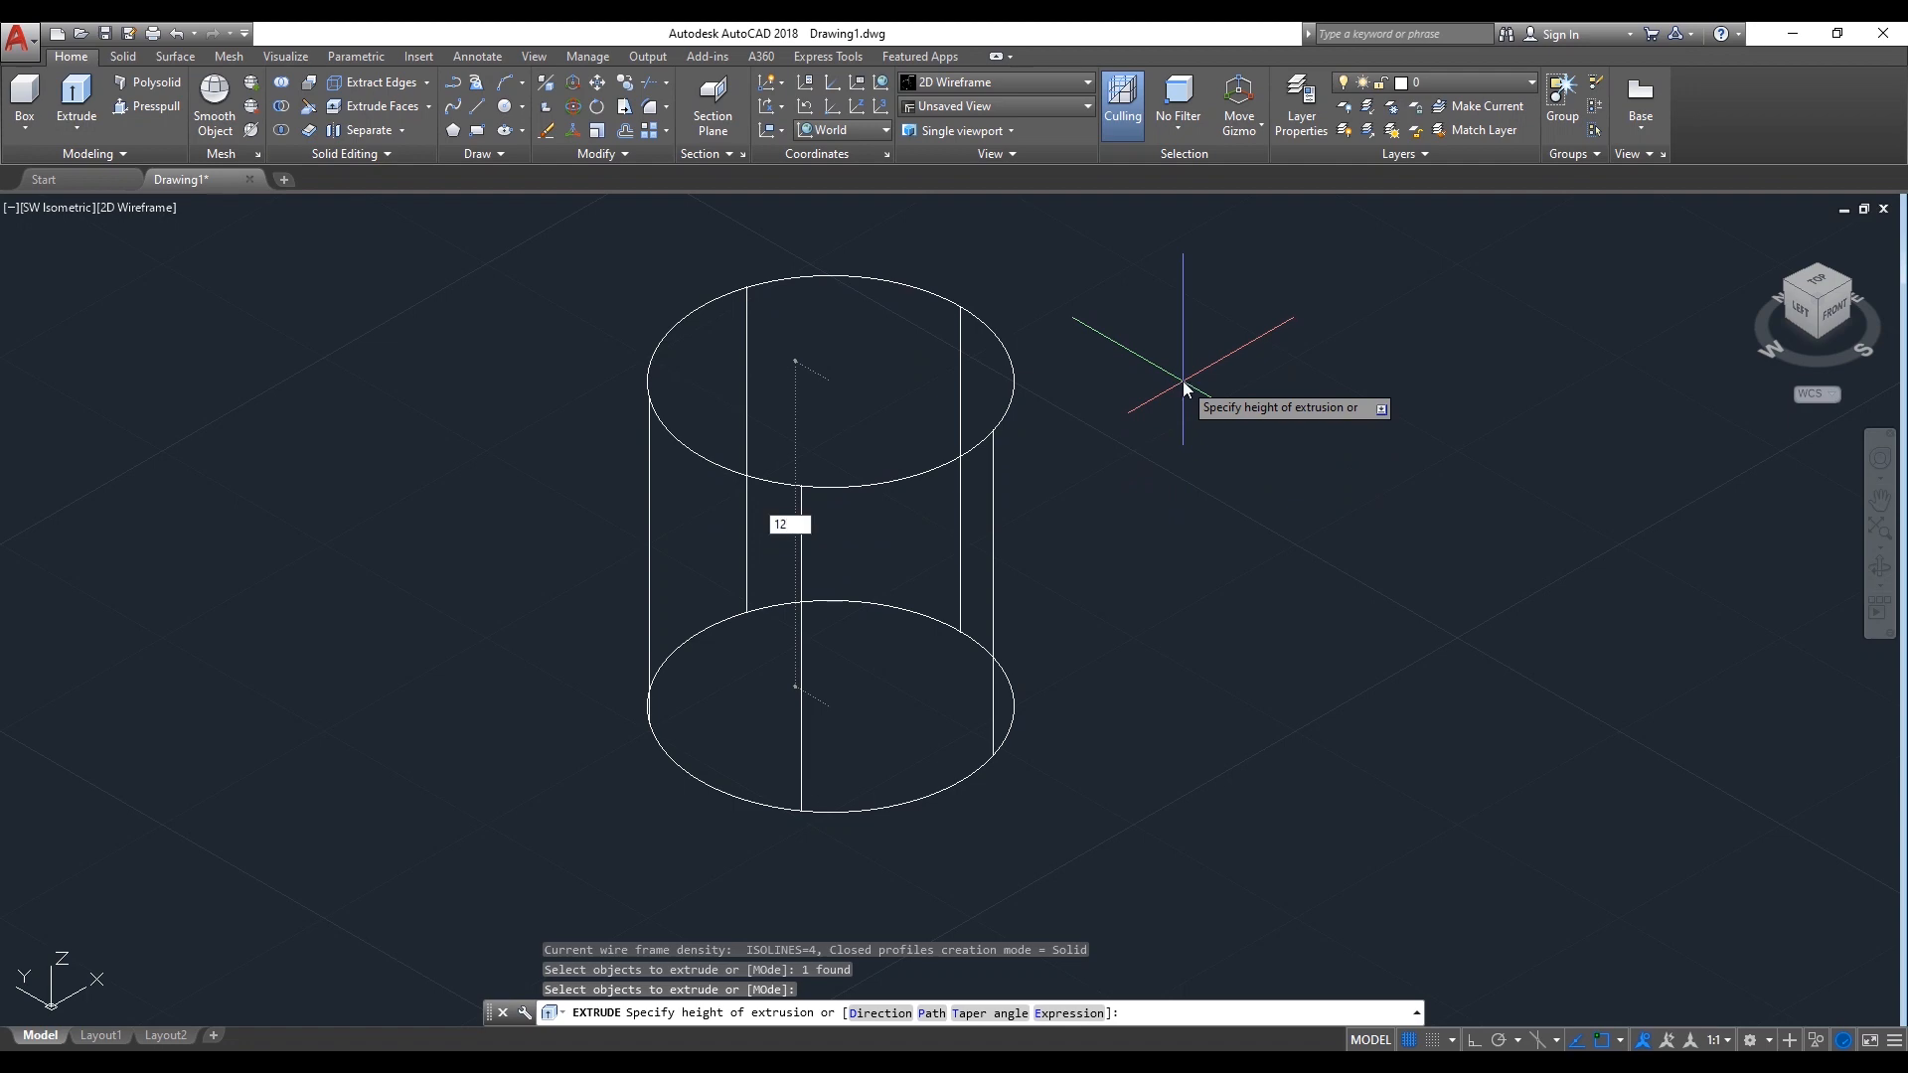
type("12")
key("Return")
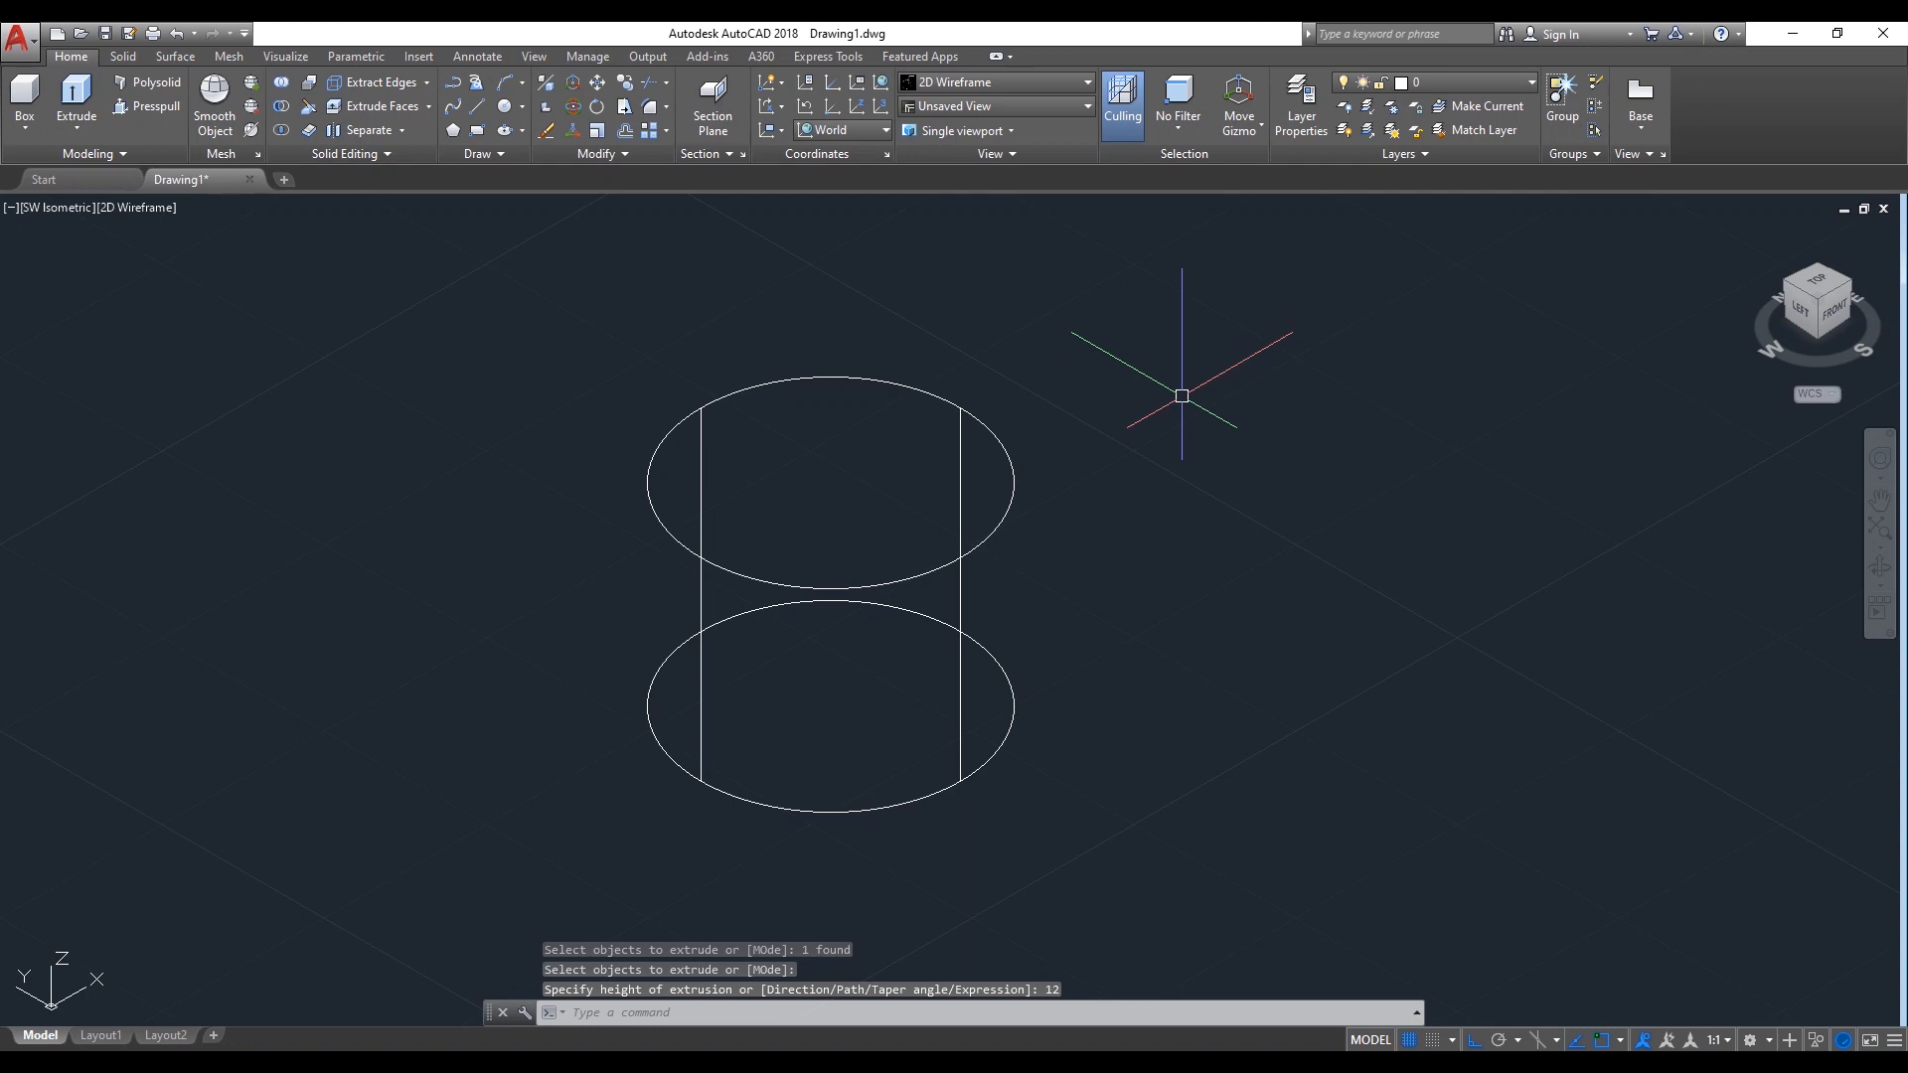
Examine the cylinder from a rotated view in the Shaded visual style, and return the display to 2D Wireframe
middle_click_drag(1226, 521, 1236, 469)
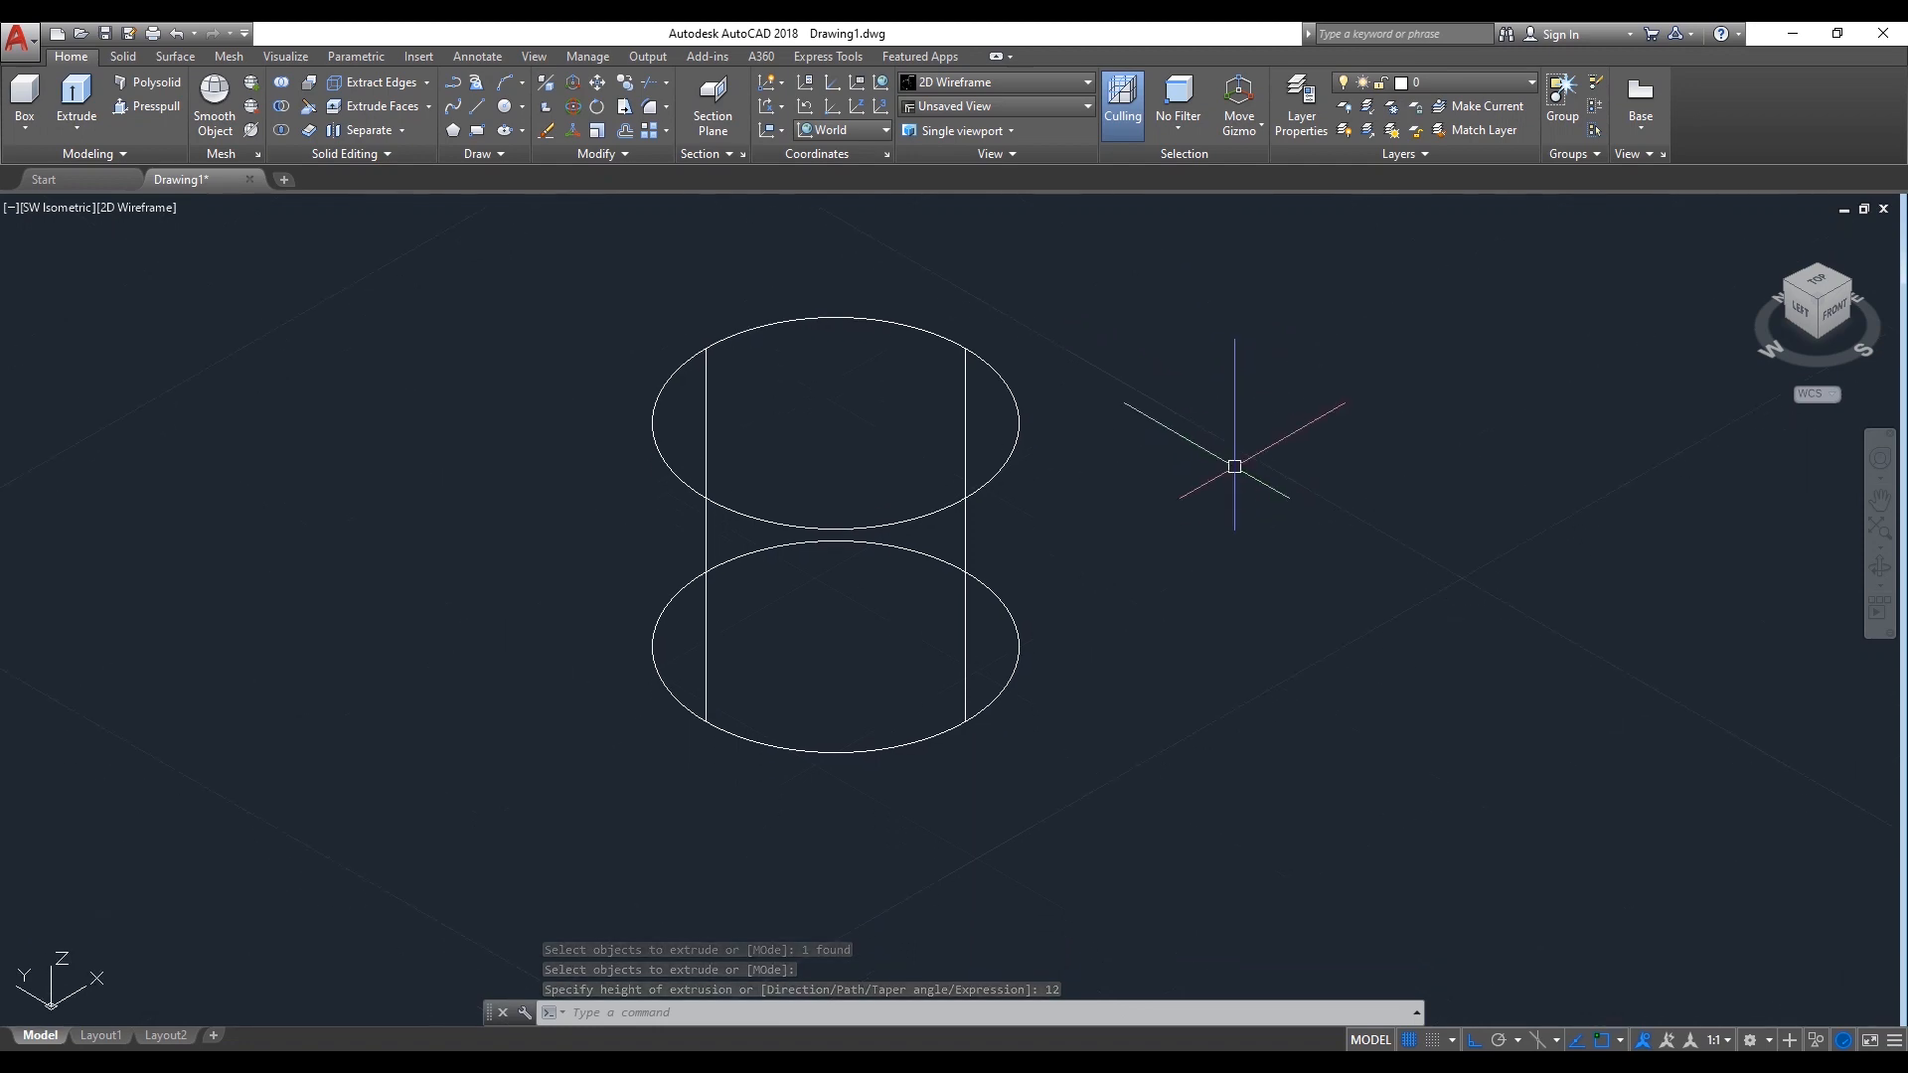
left_click(156, 208)
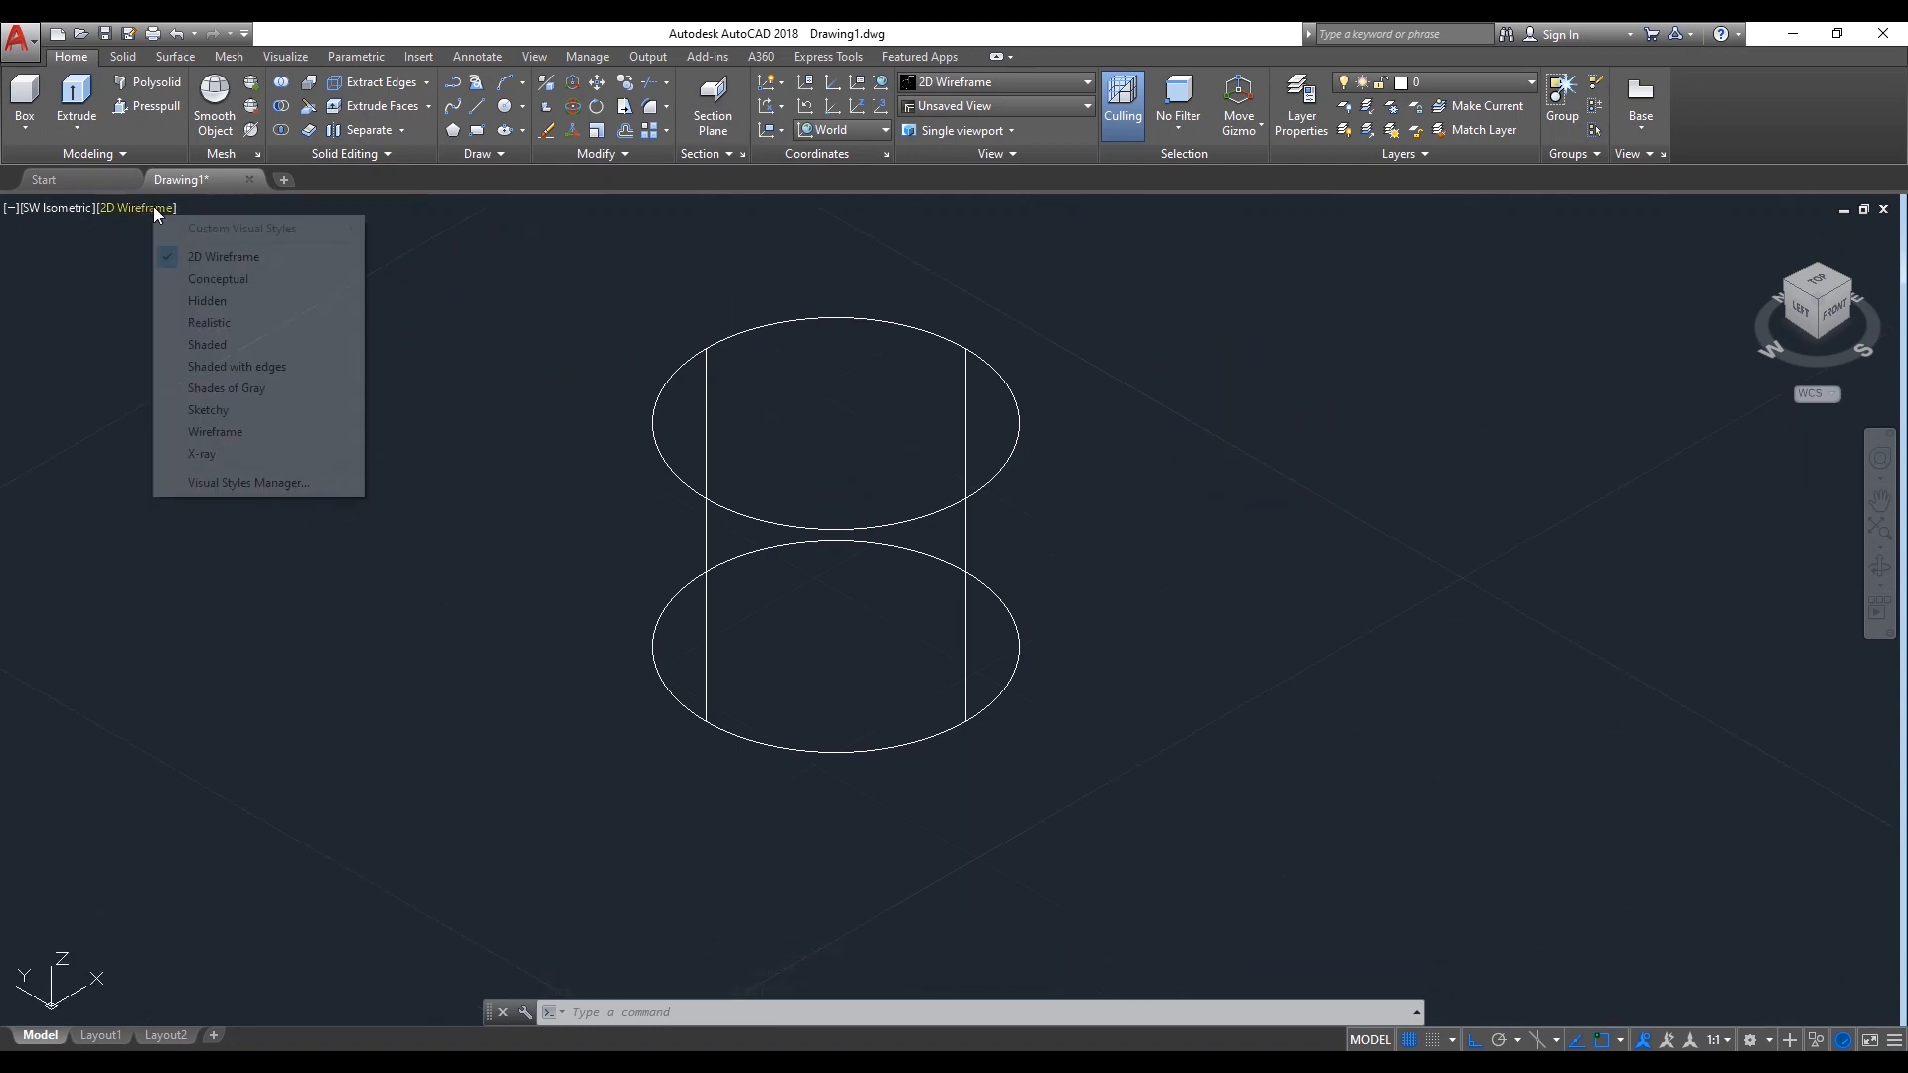
left_click(252, 344)
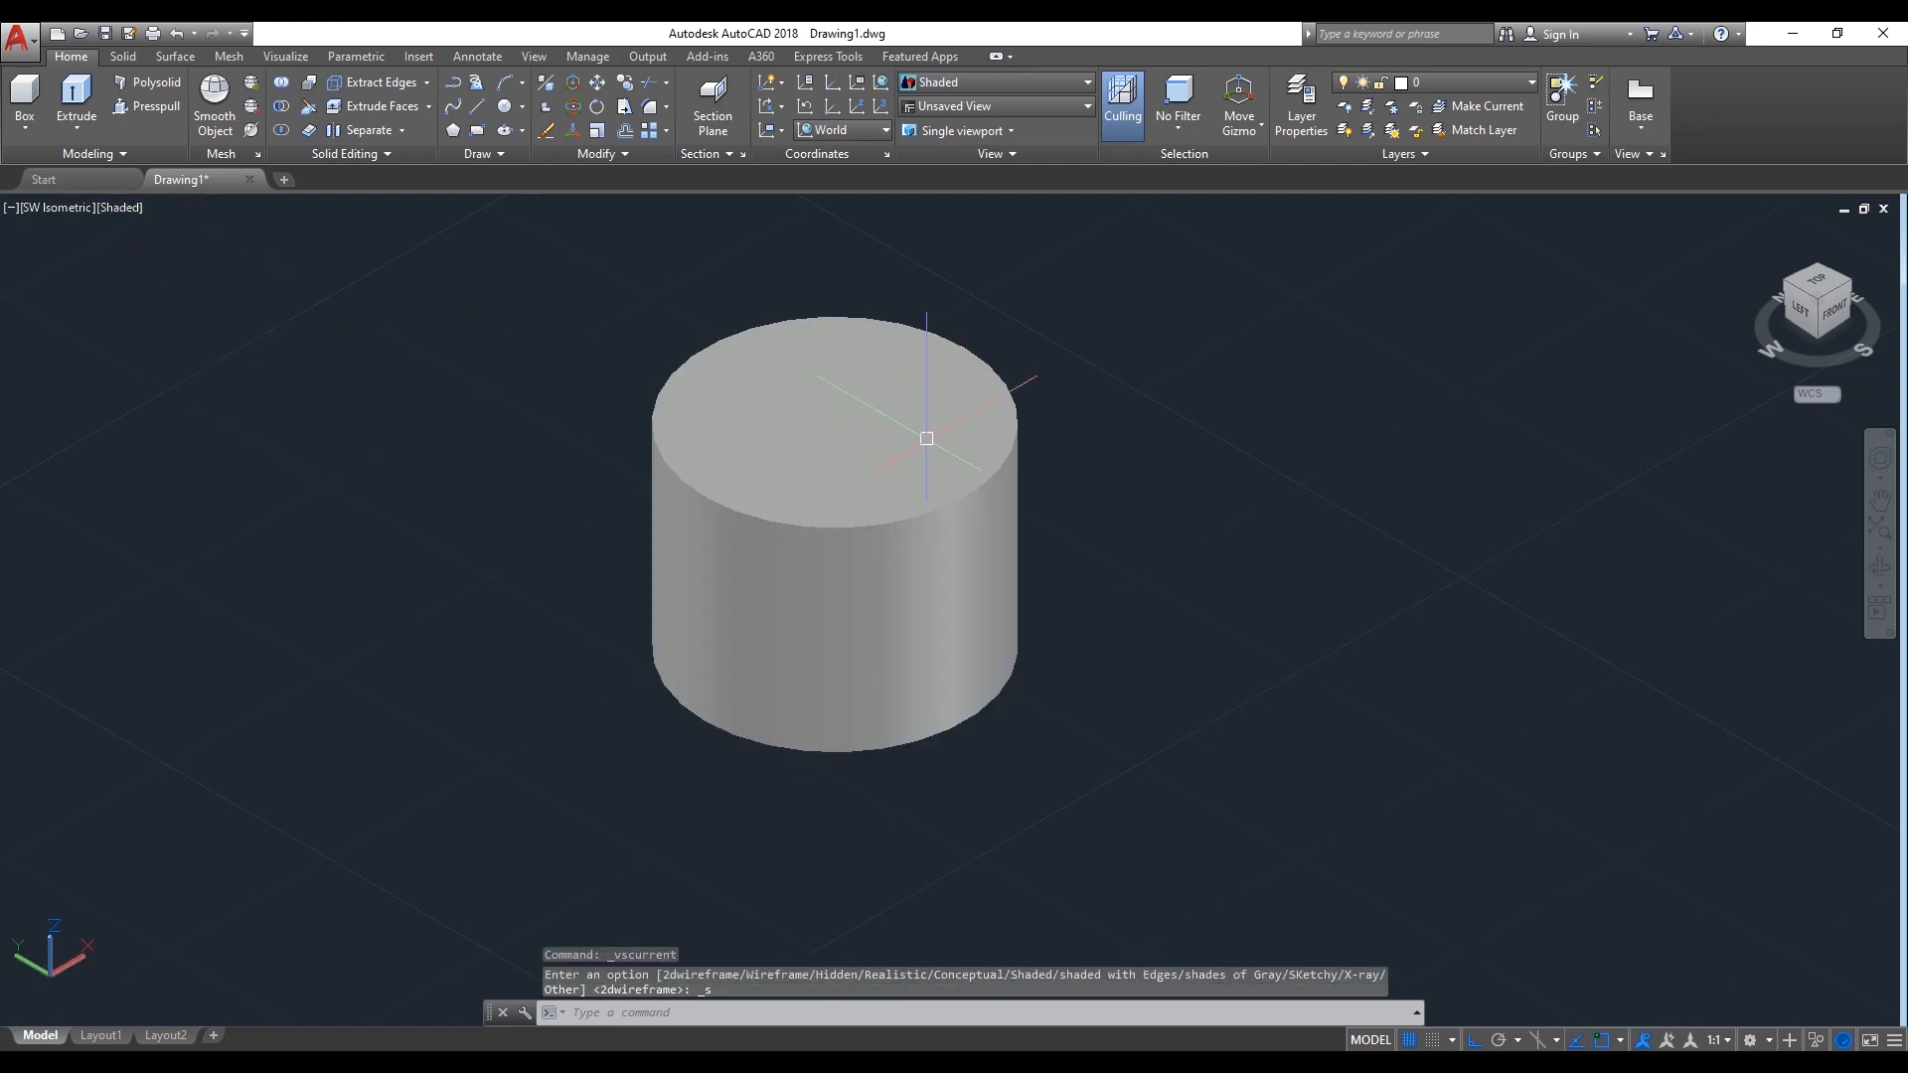
left_click(1882, 568)
left_click_drag(1478, 596, 1245, 626)
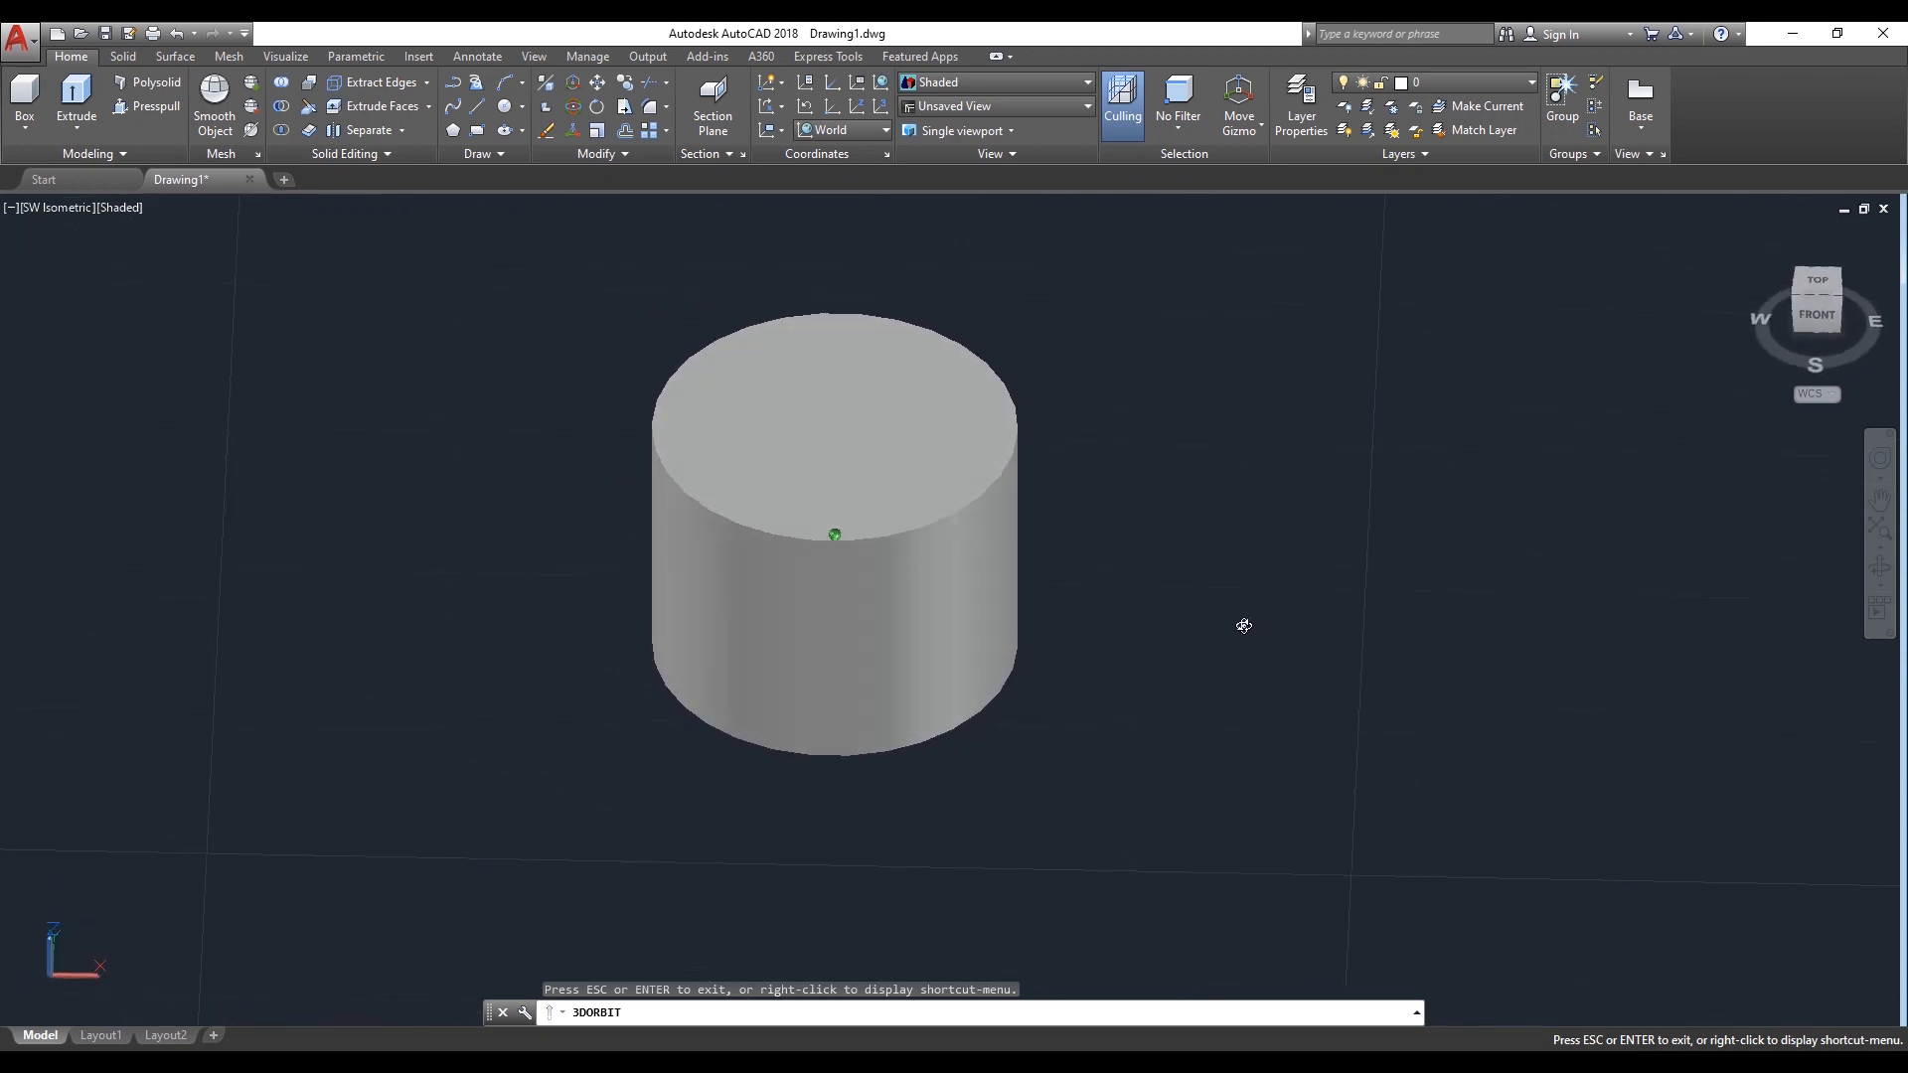
right_click(1229, 434)
left_click(1260, 441)
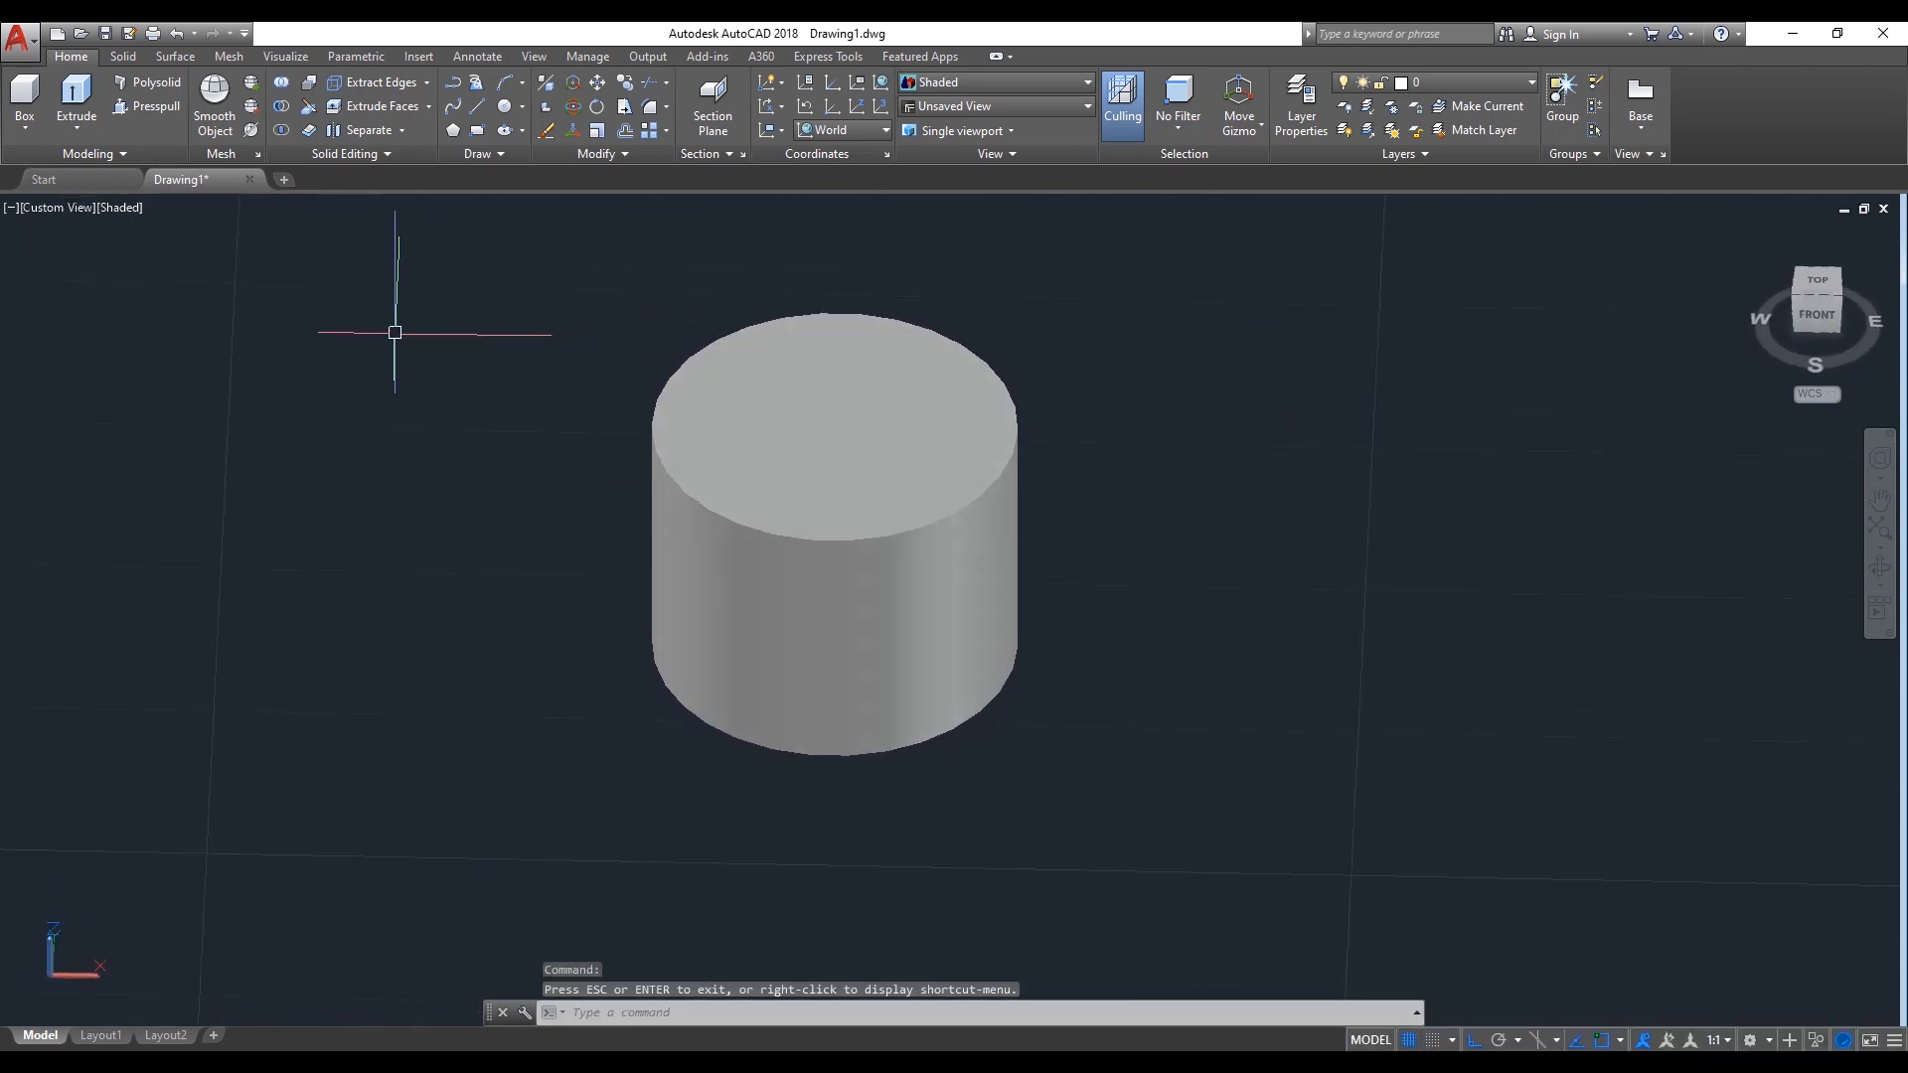
left_click(120, 207)
left_click(164, 256)
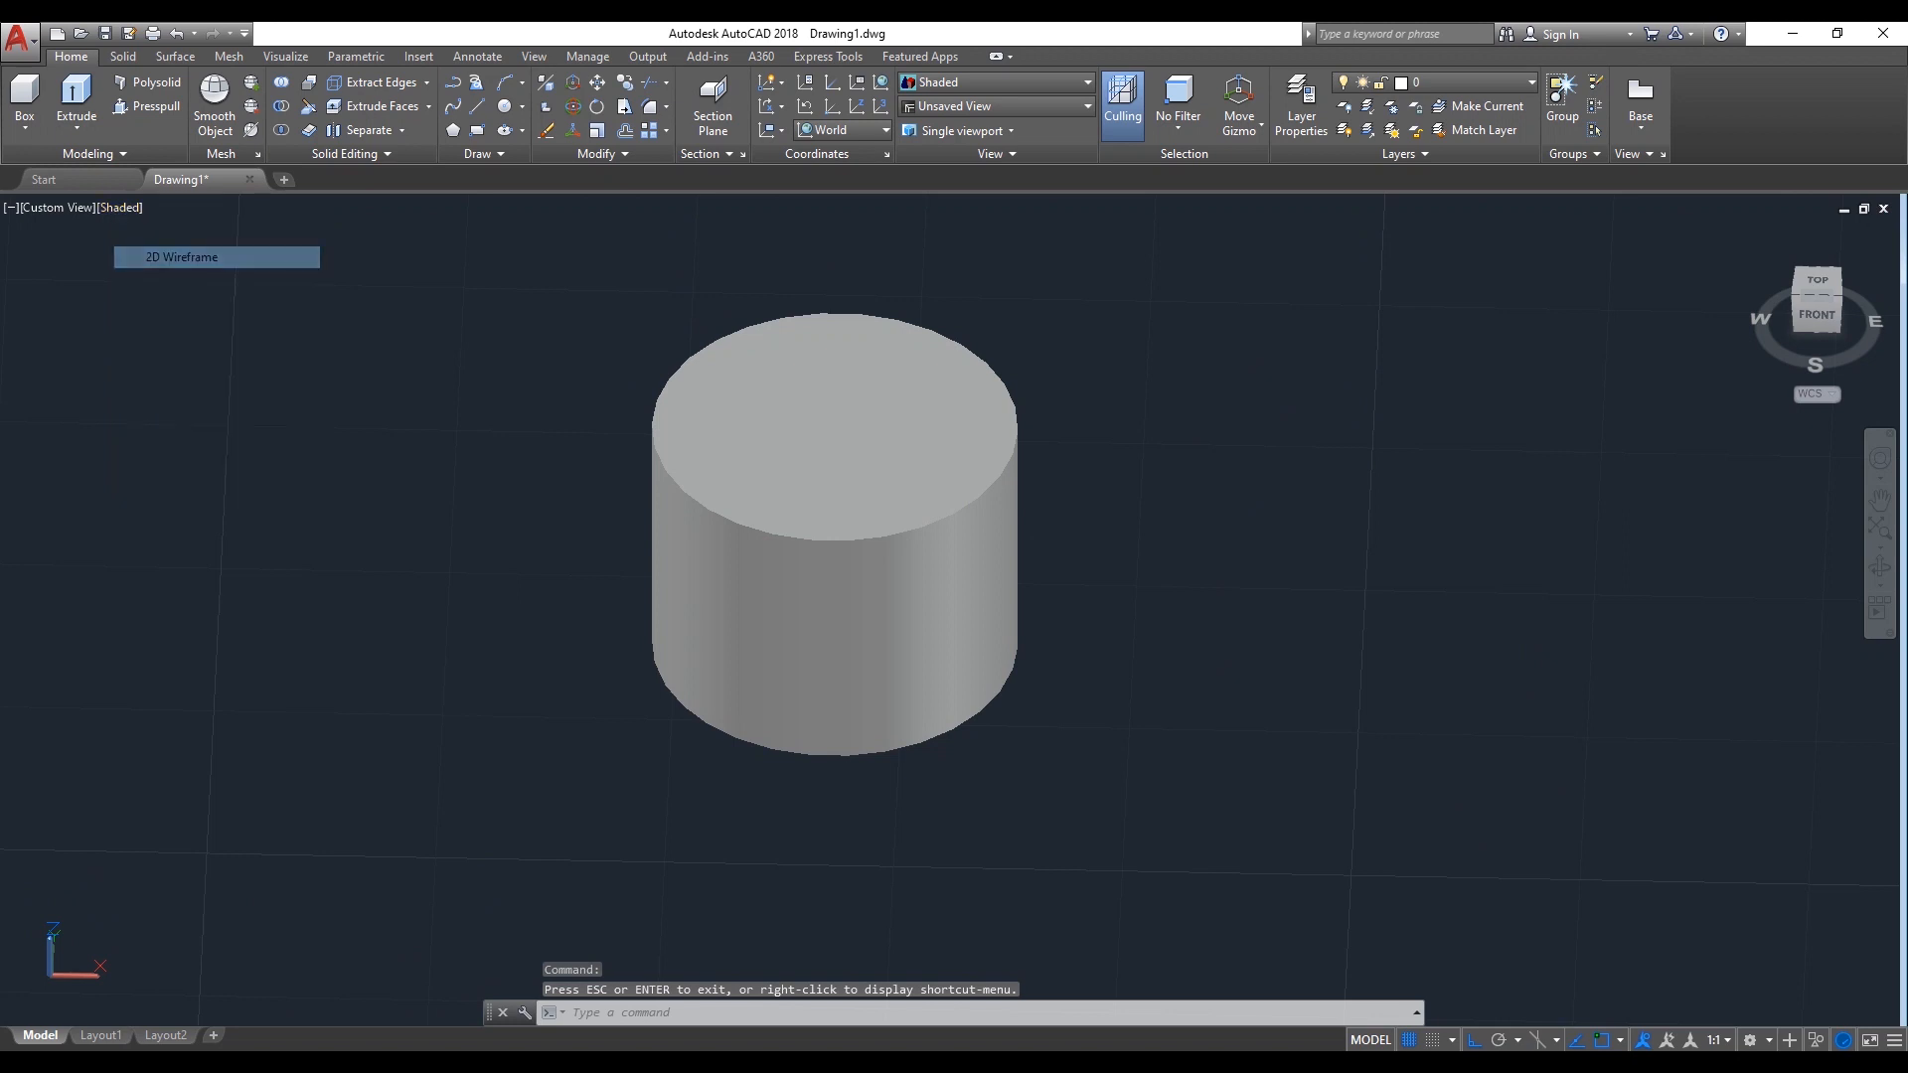
Draw a helix centred on the cylinder's base, with base and top radii of 8 and its height reaching the top face's centre
type("HELIX")
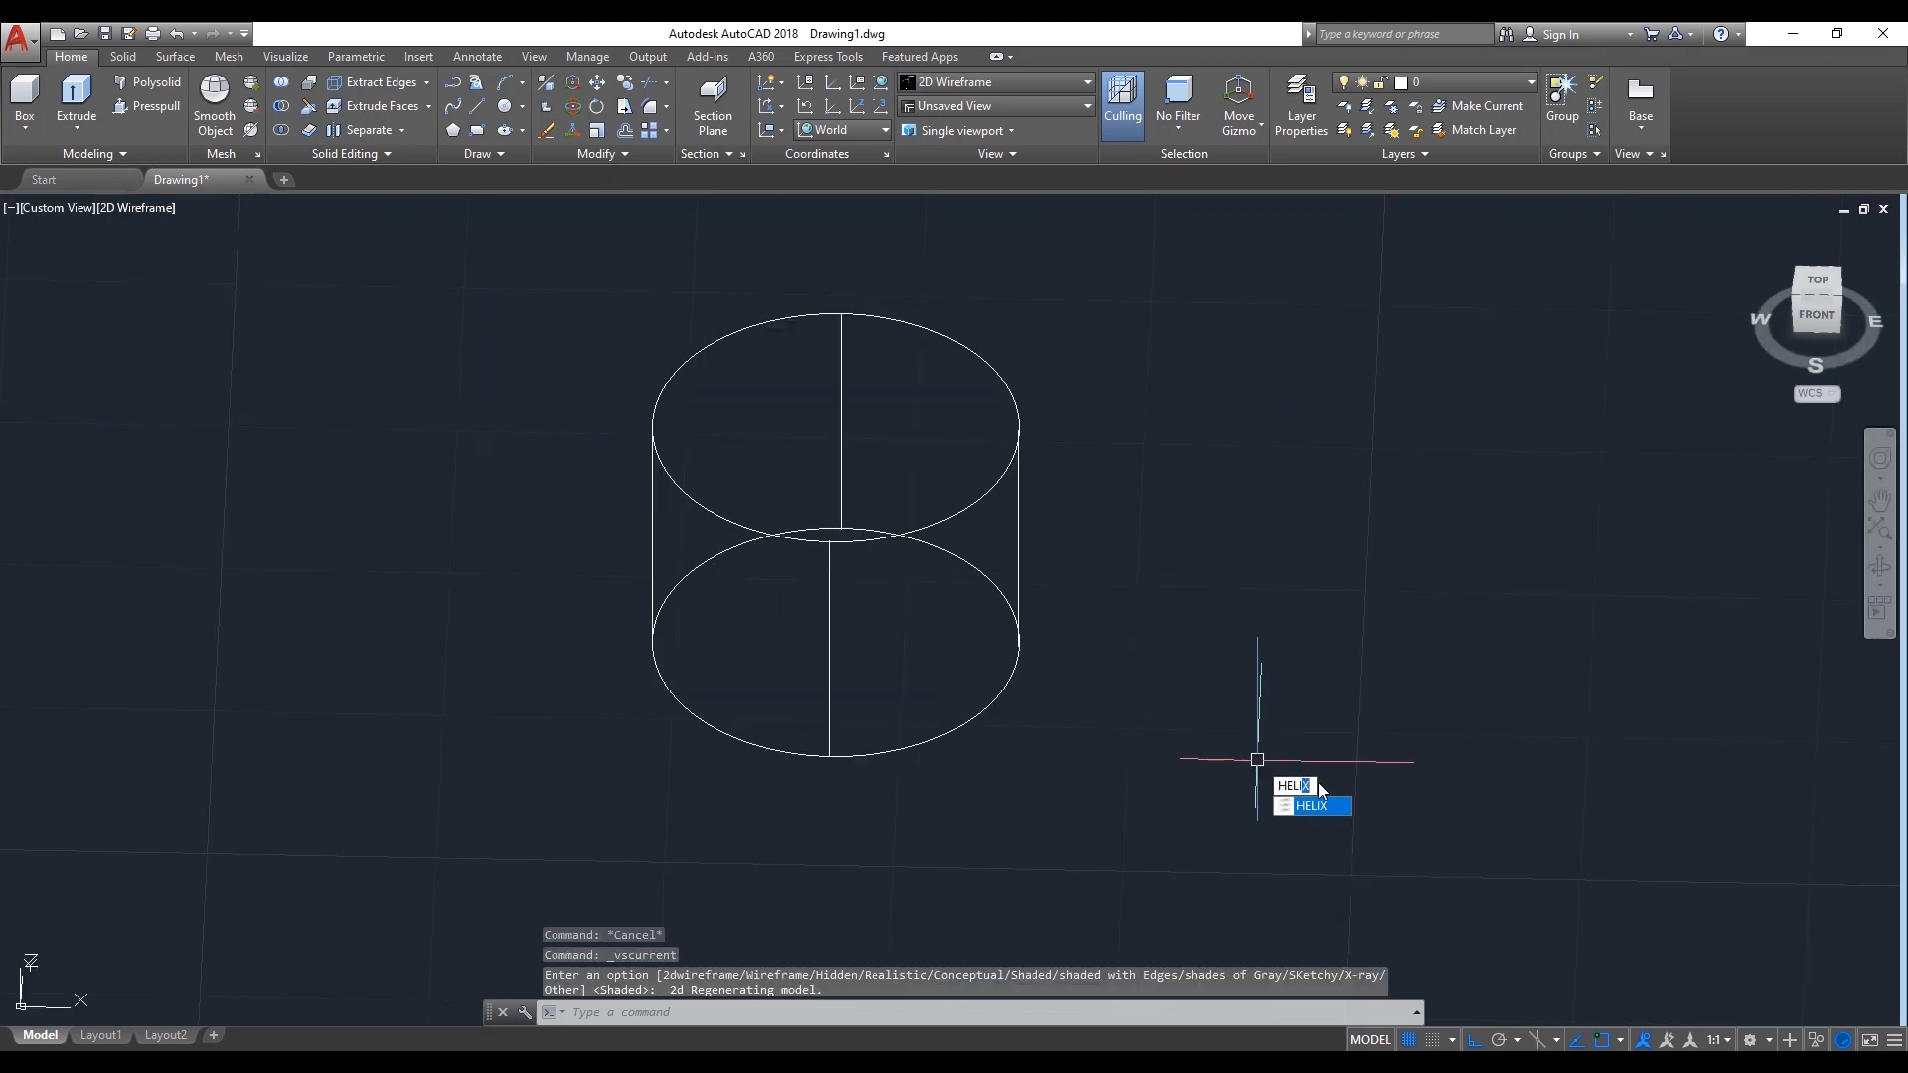
key("Return")
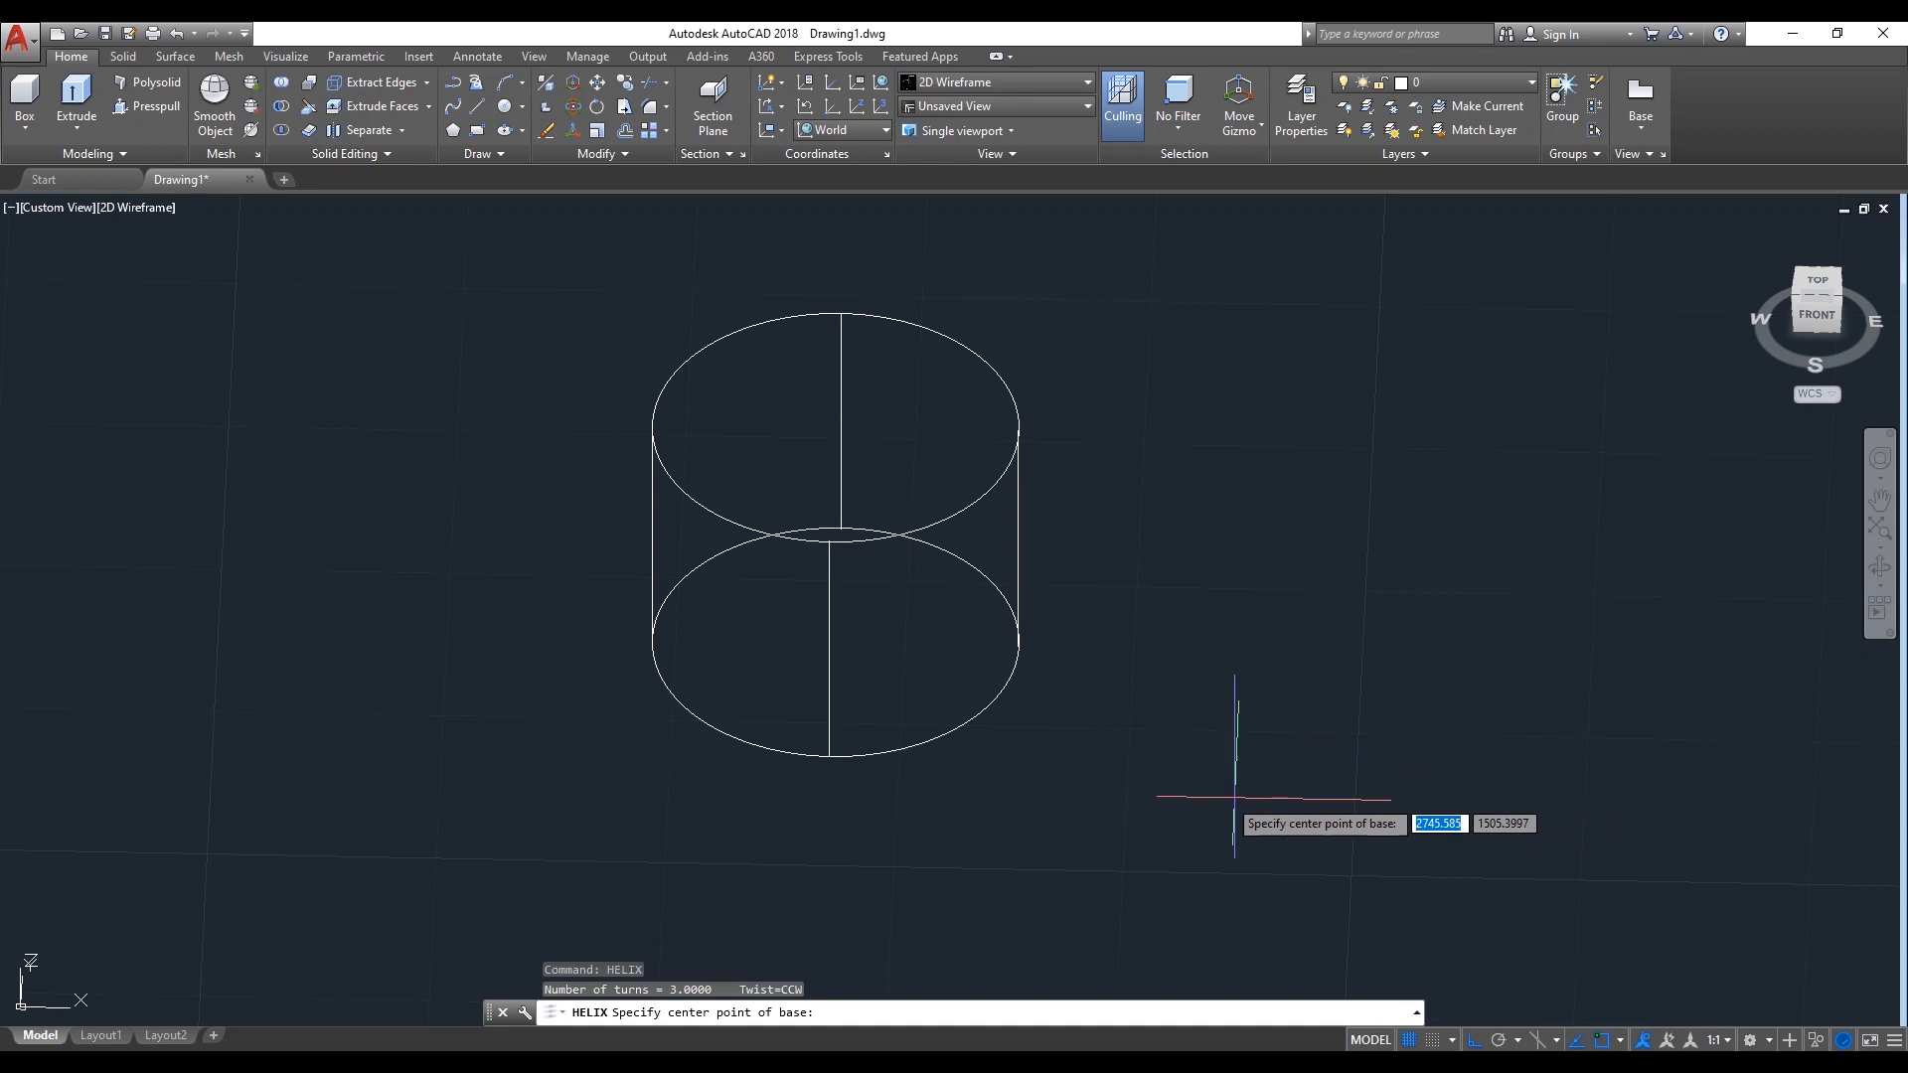
left_click(836, 642)
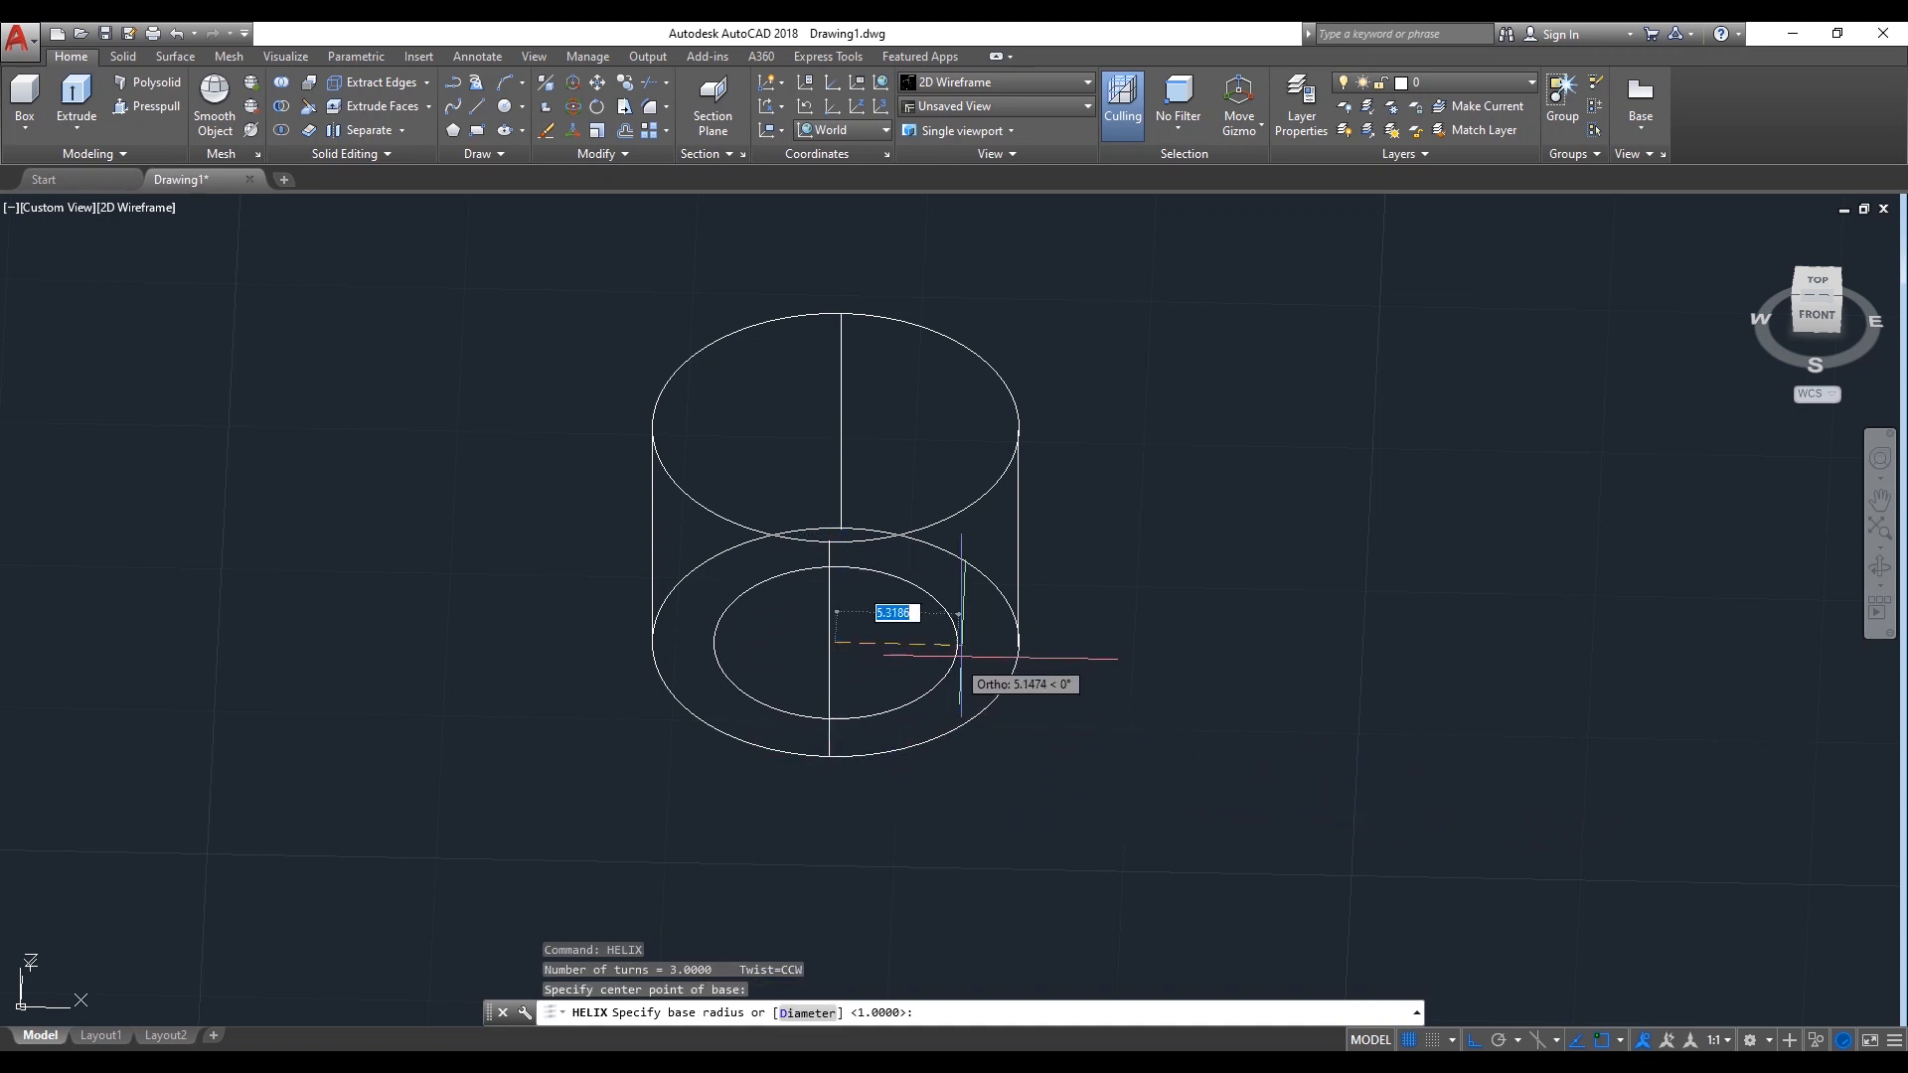
left_click(1018, 646)
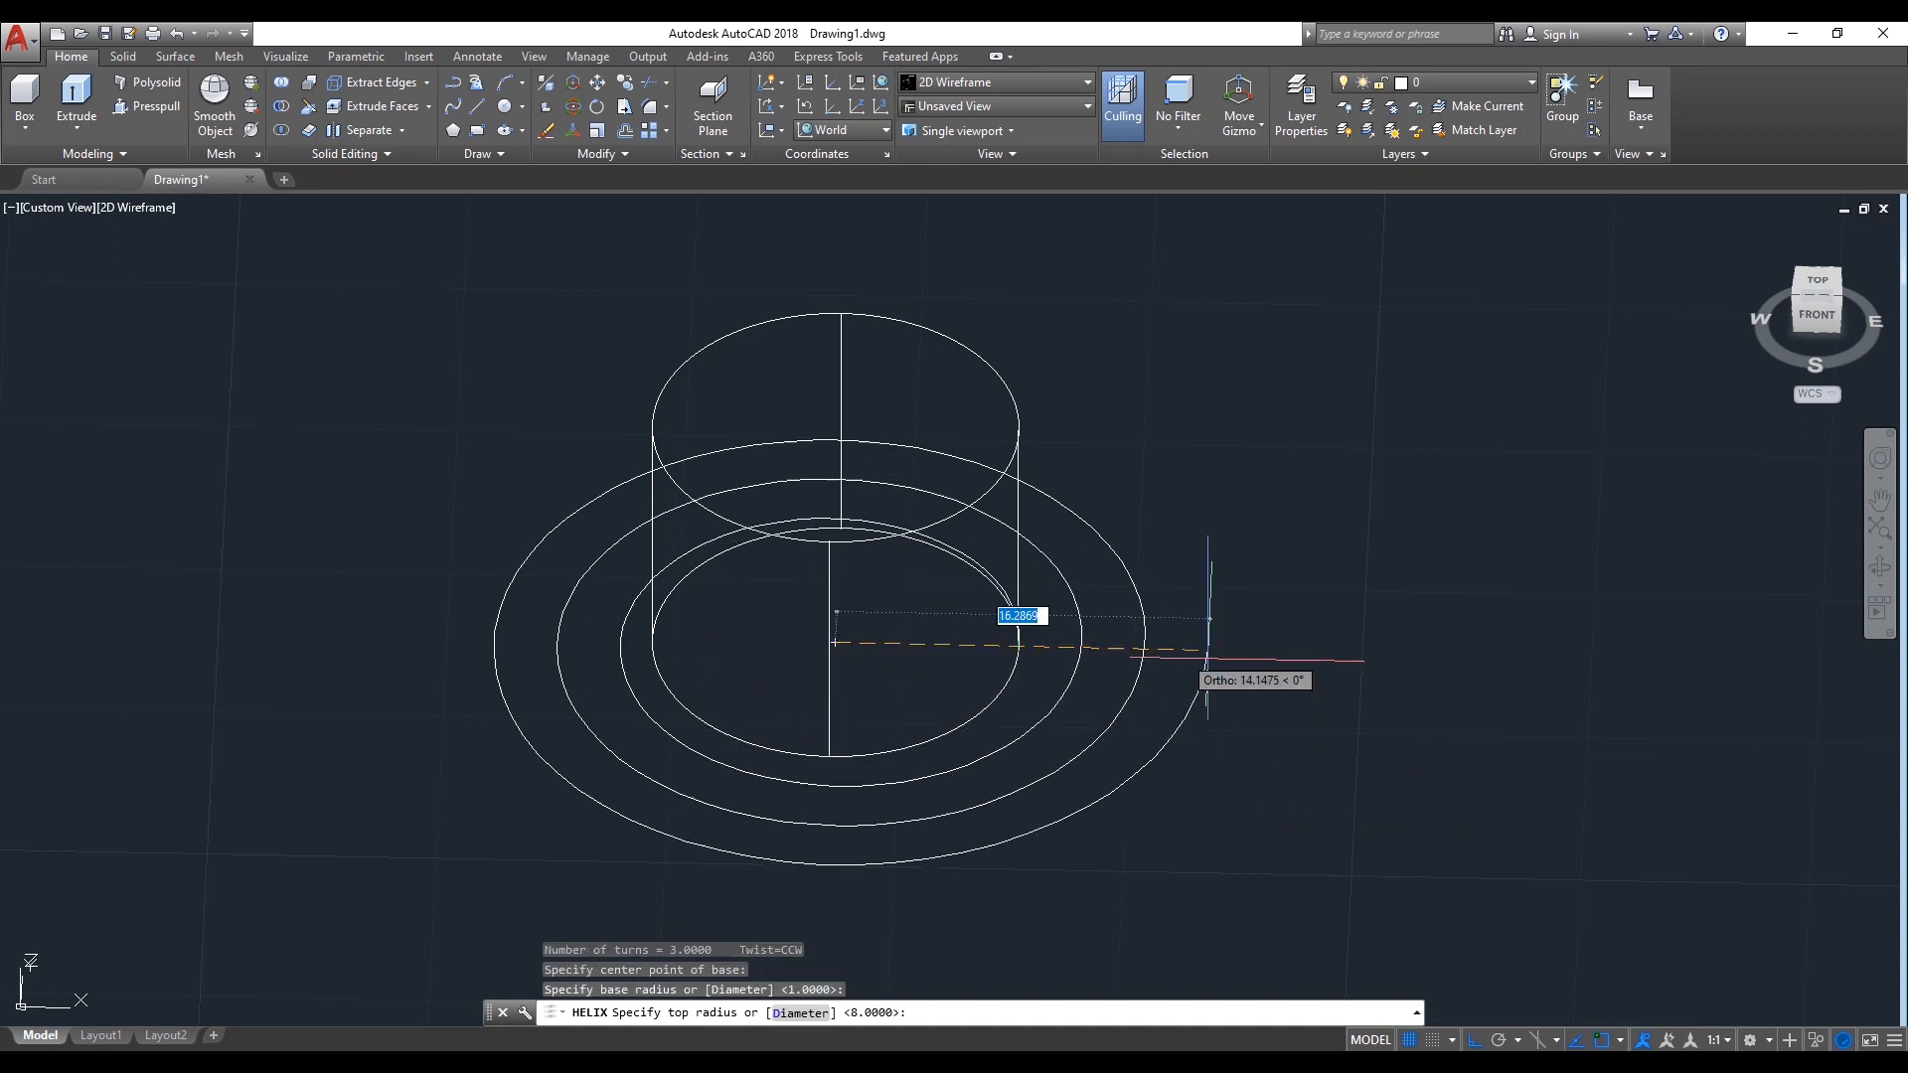
key("Return")
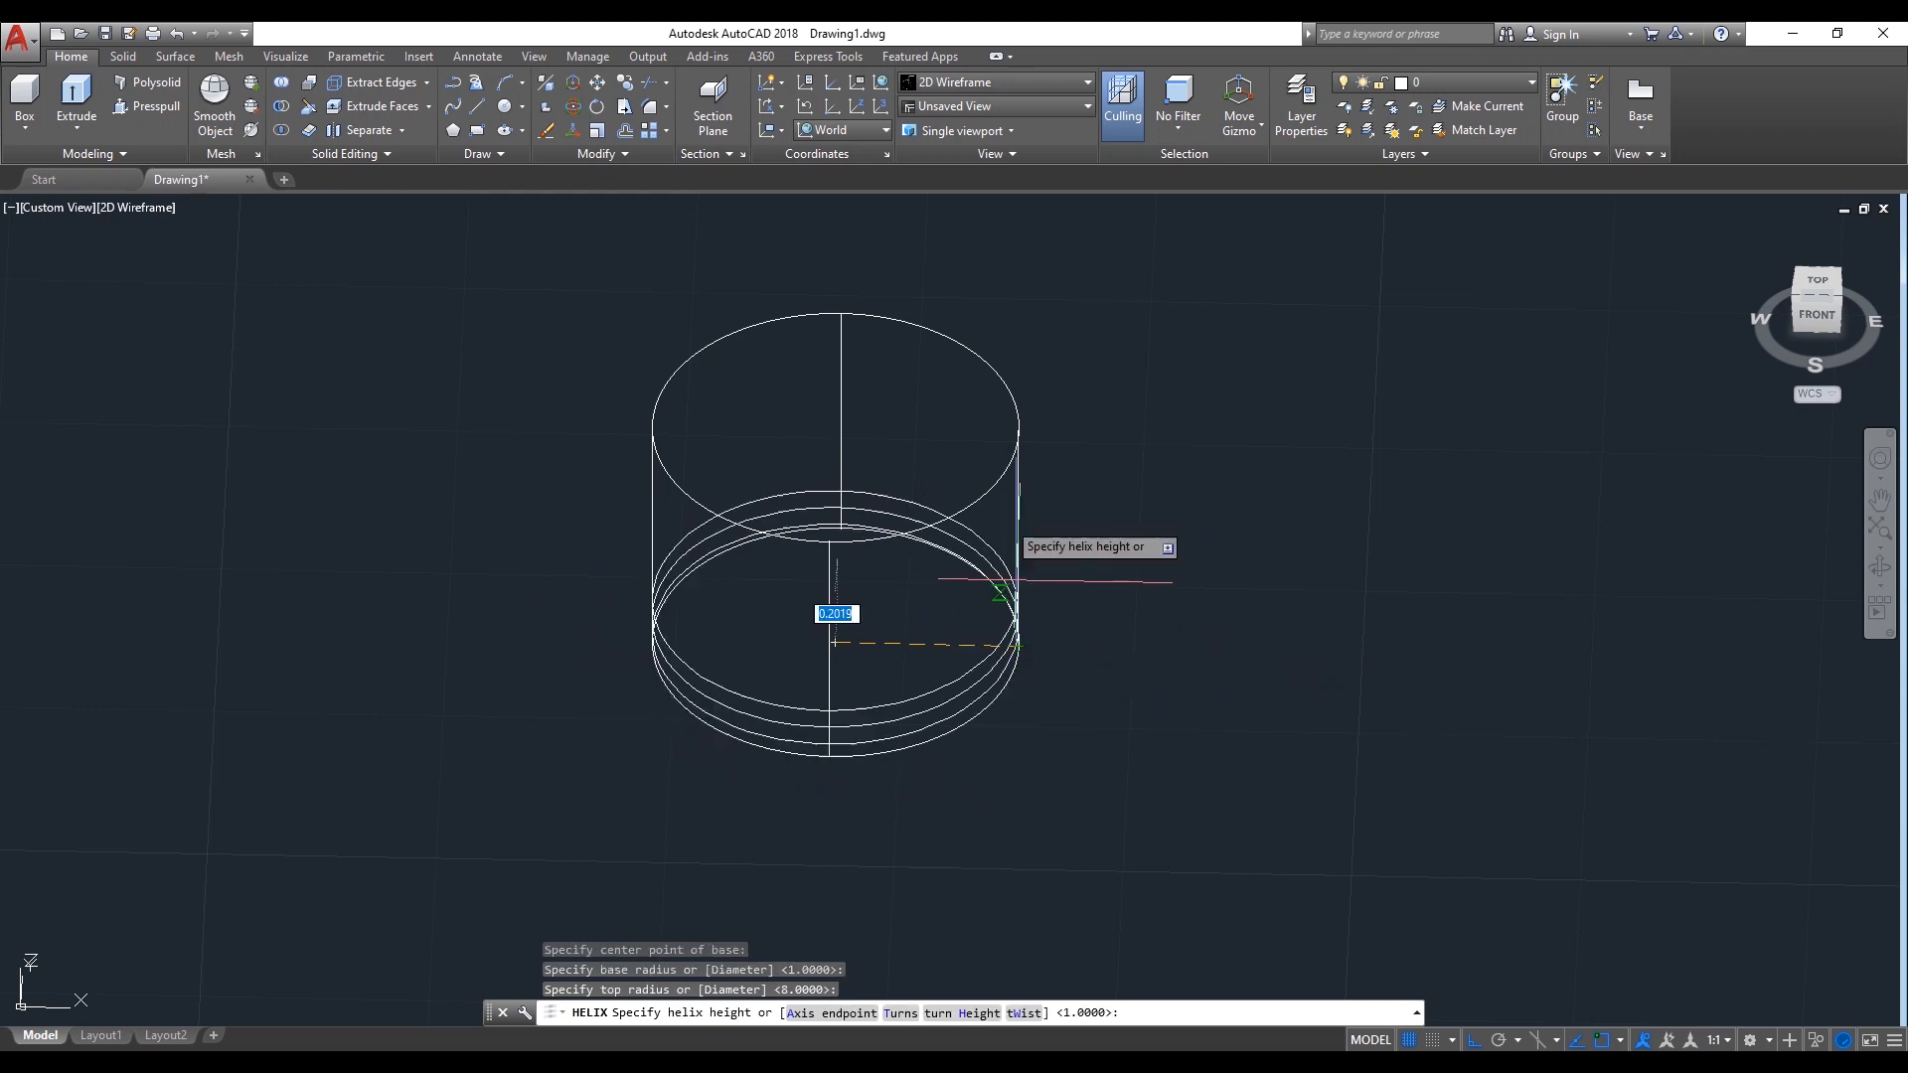
left_click(831, 417)
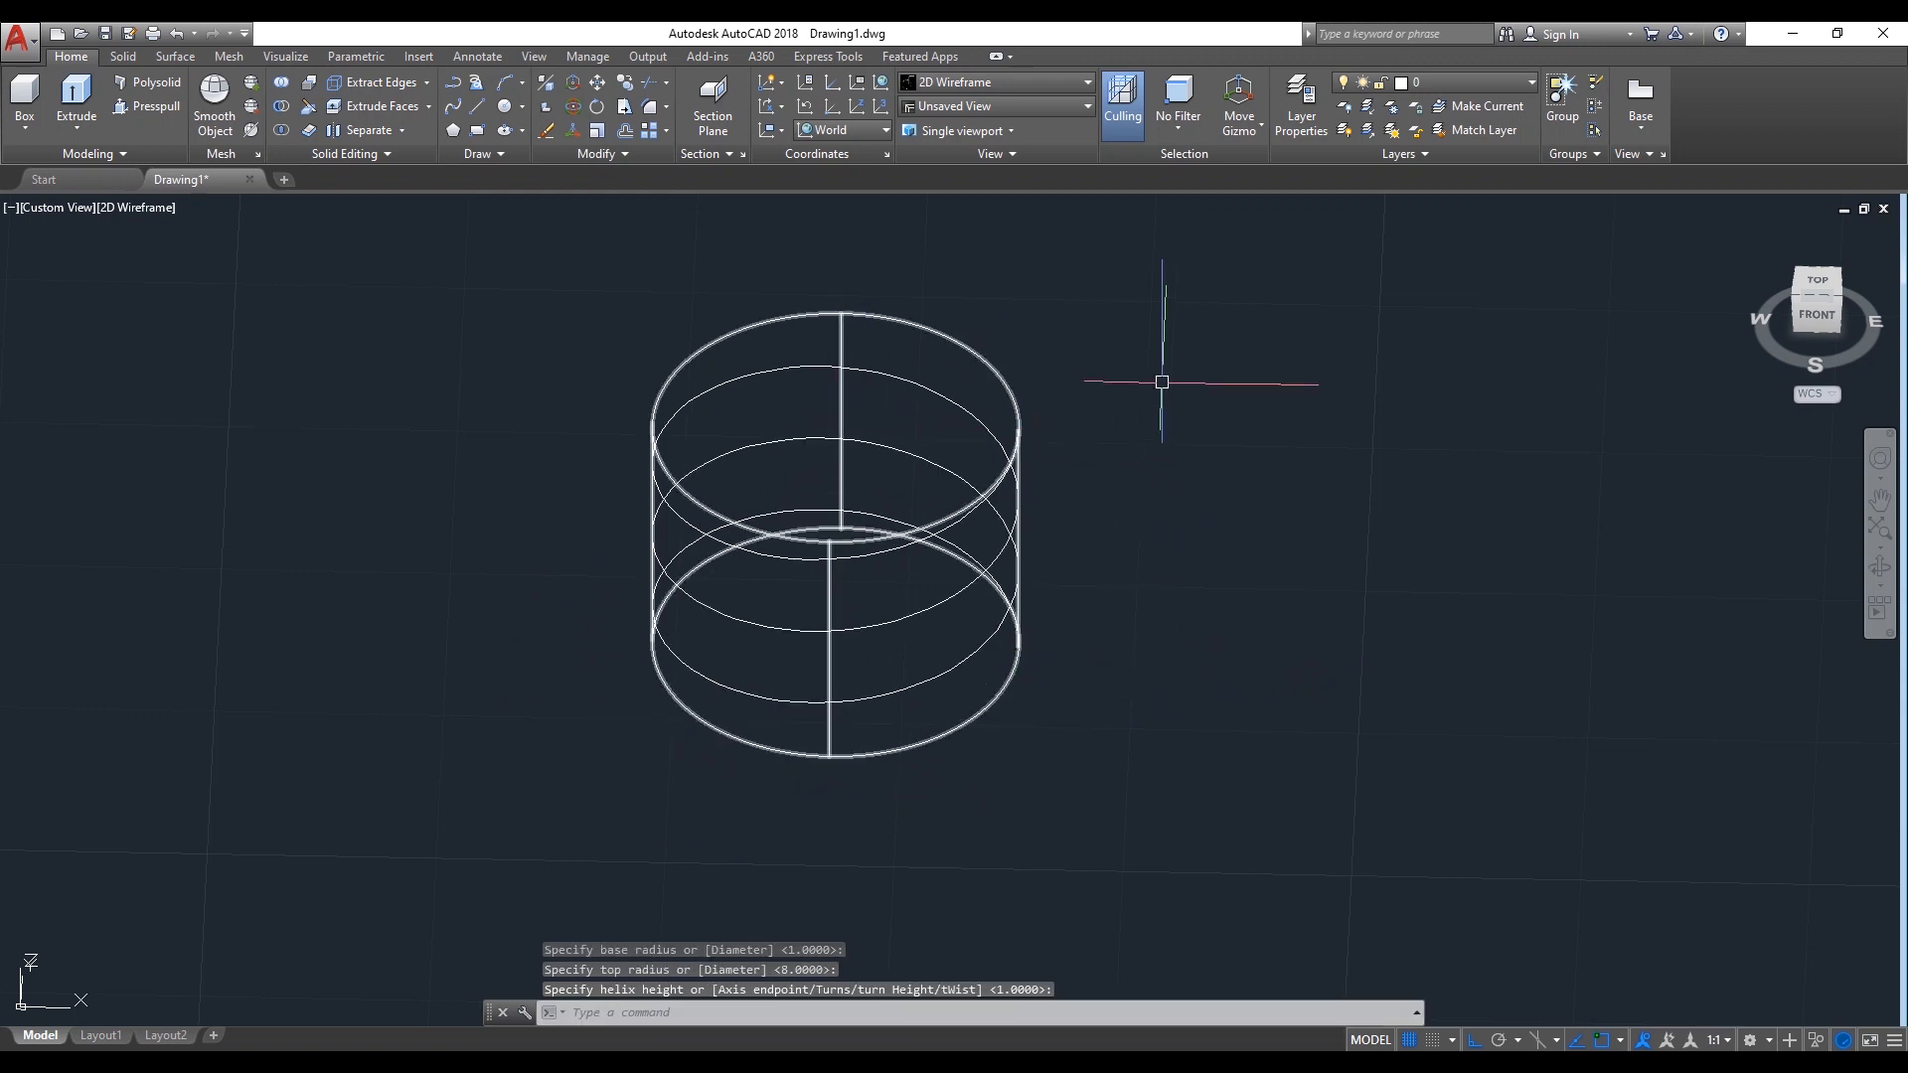
Set the number of turns of the helix to 9 in its properties
left_click(1797, 292)
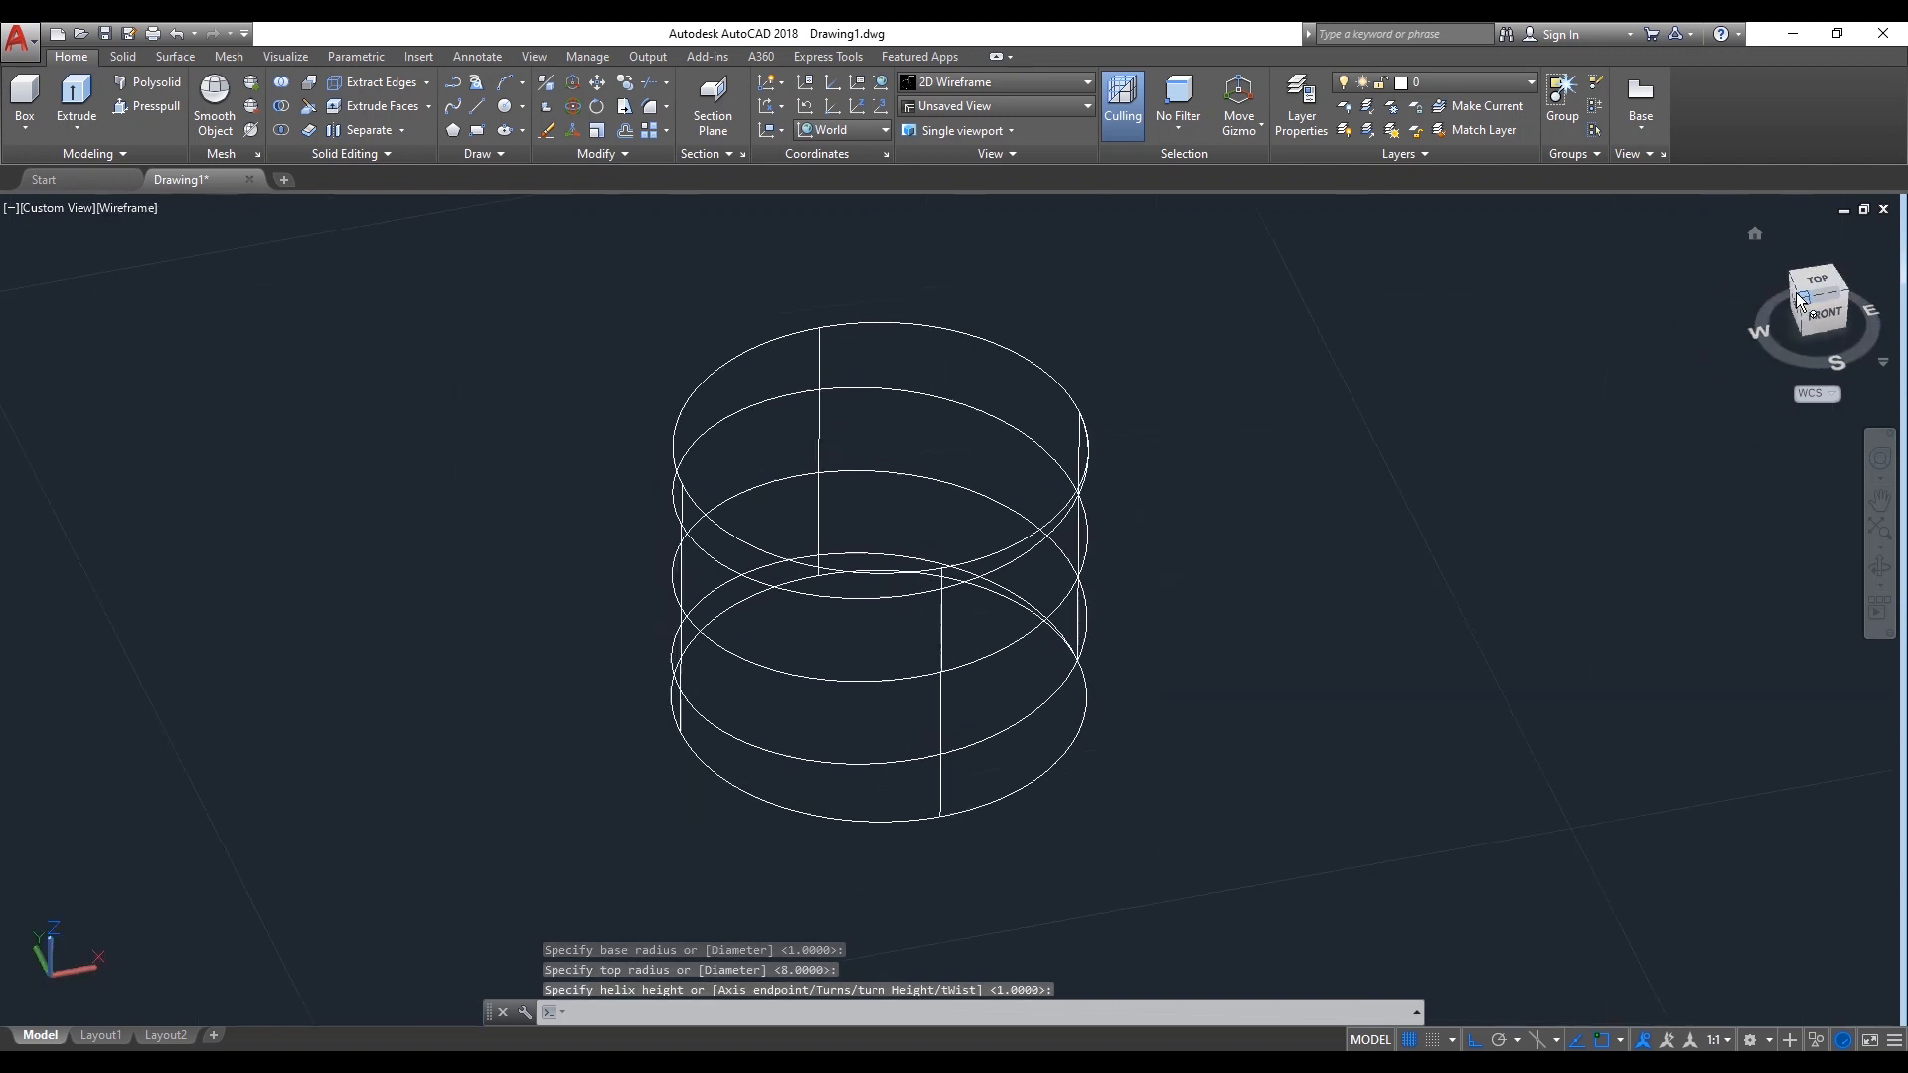
scroll(922, 622, "up", 2)
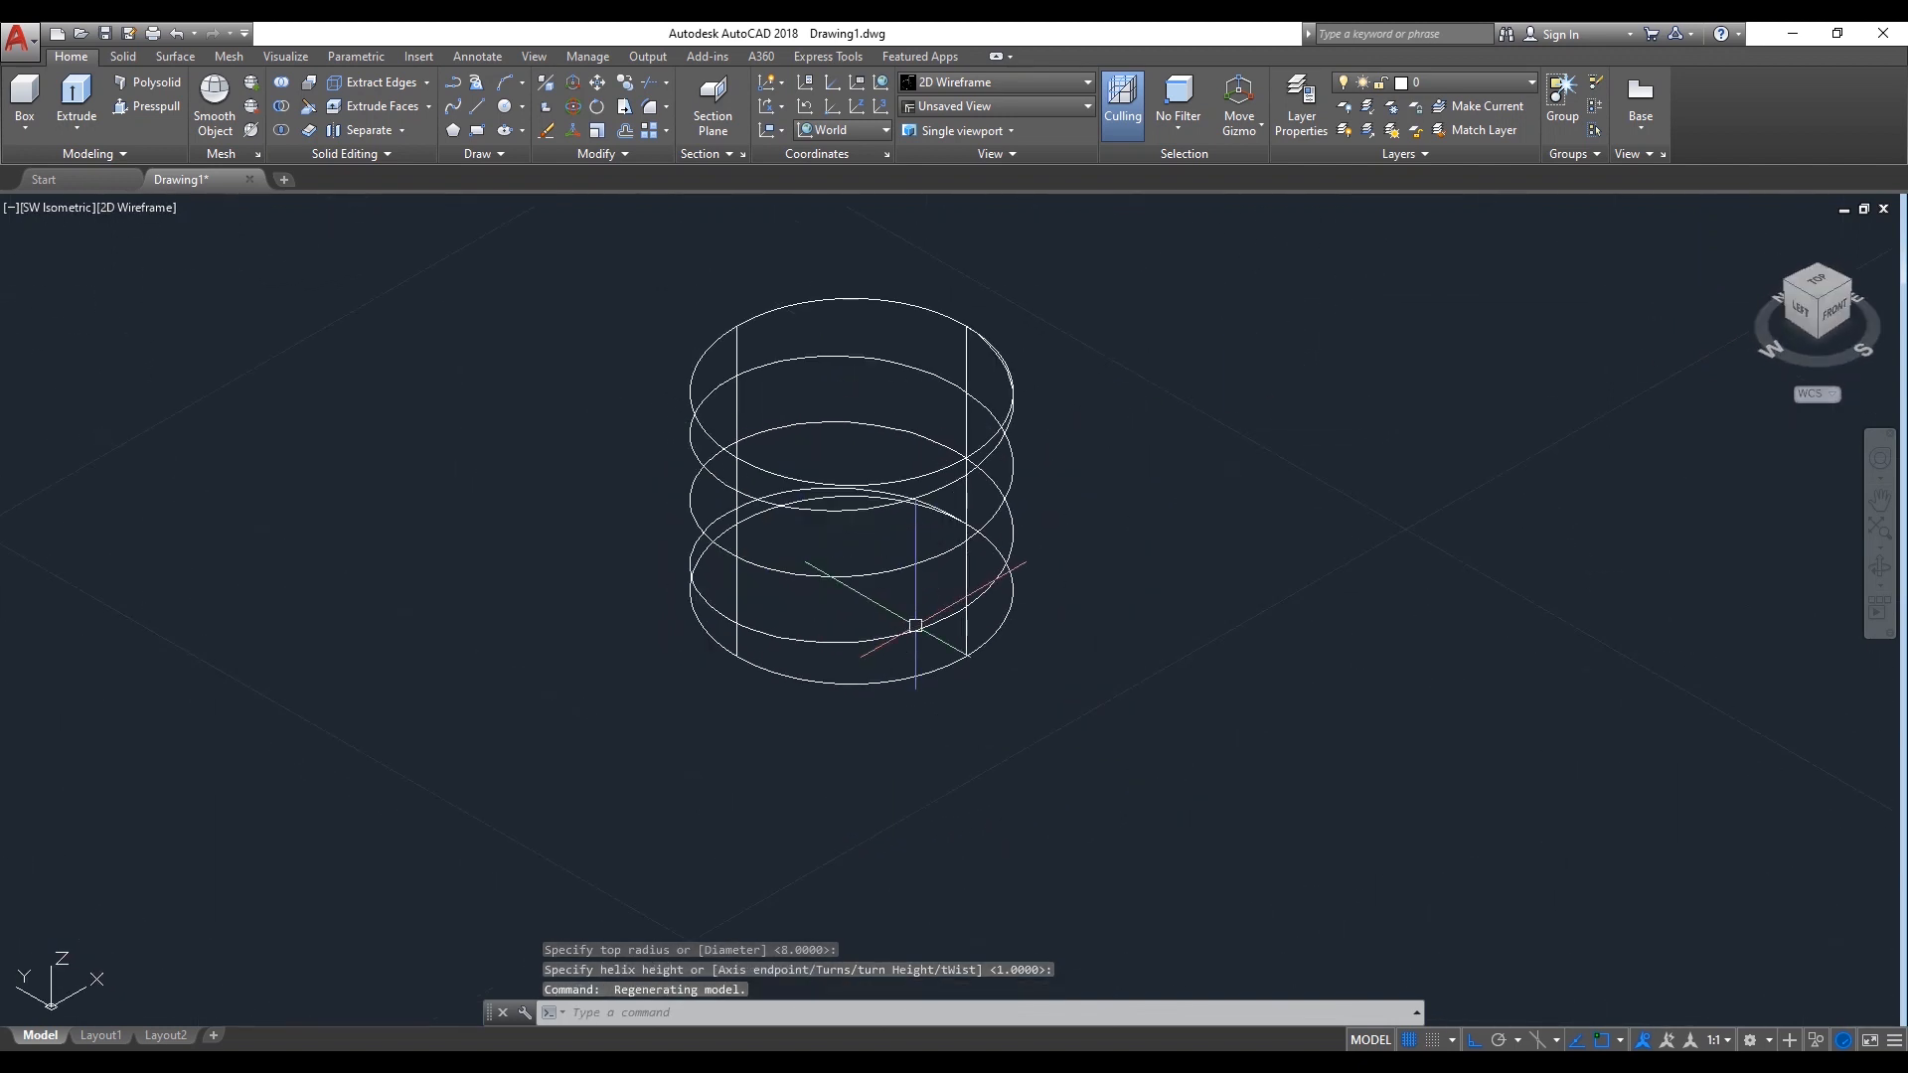
left_click(924, 624)
right_click(922, 624)
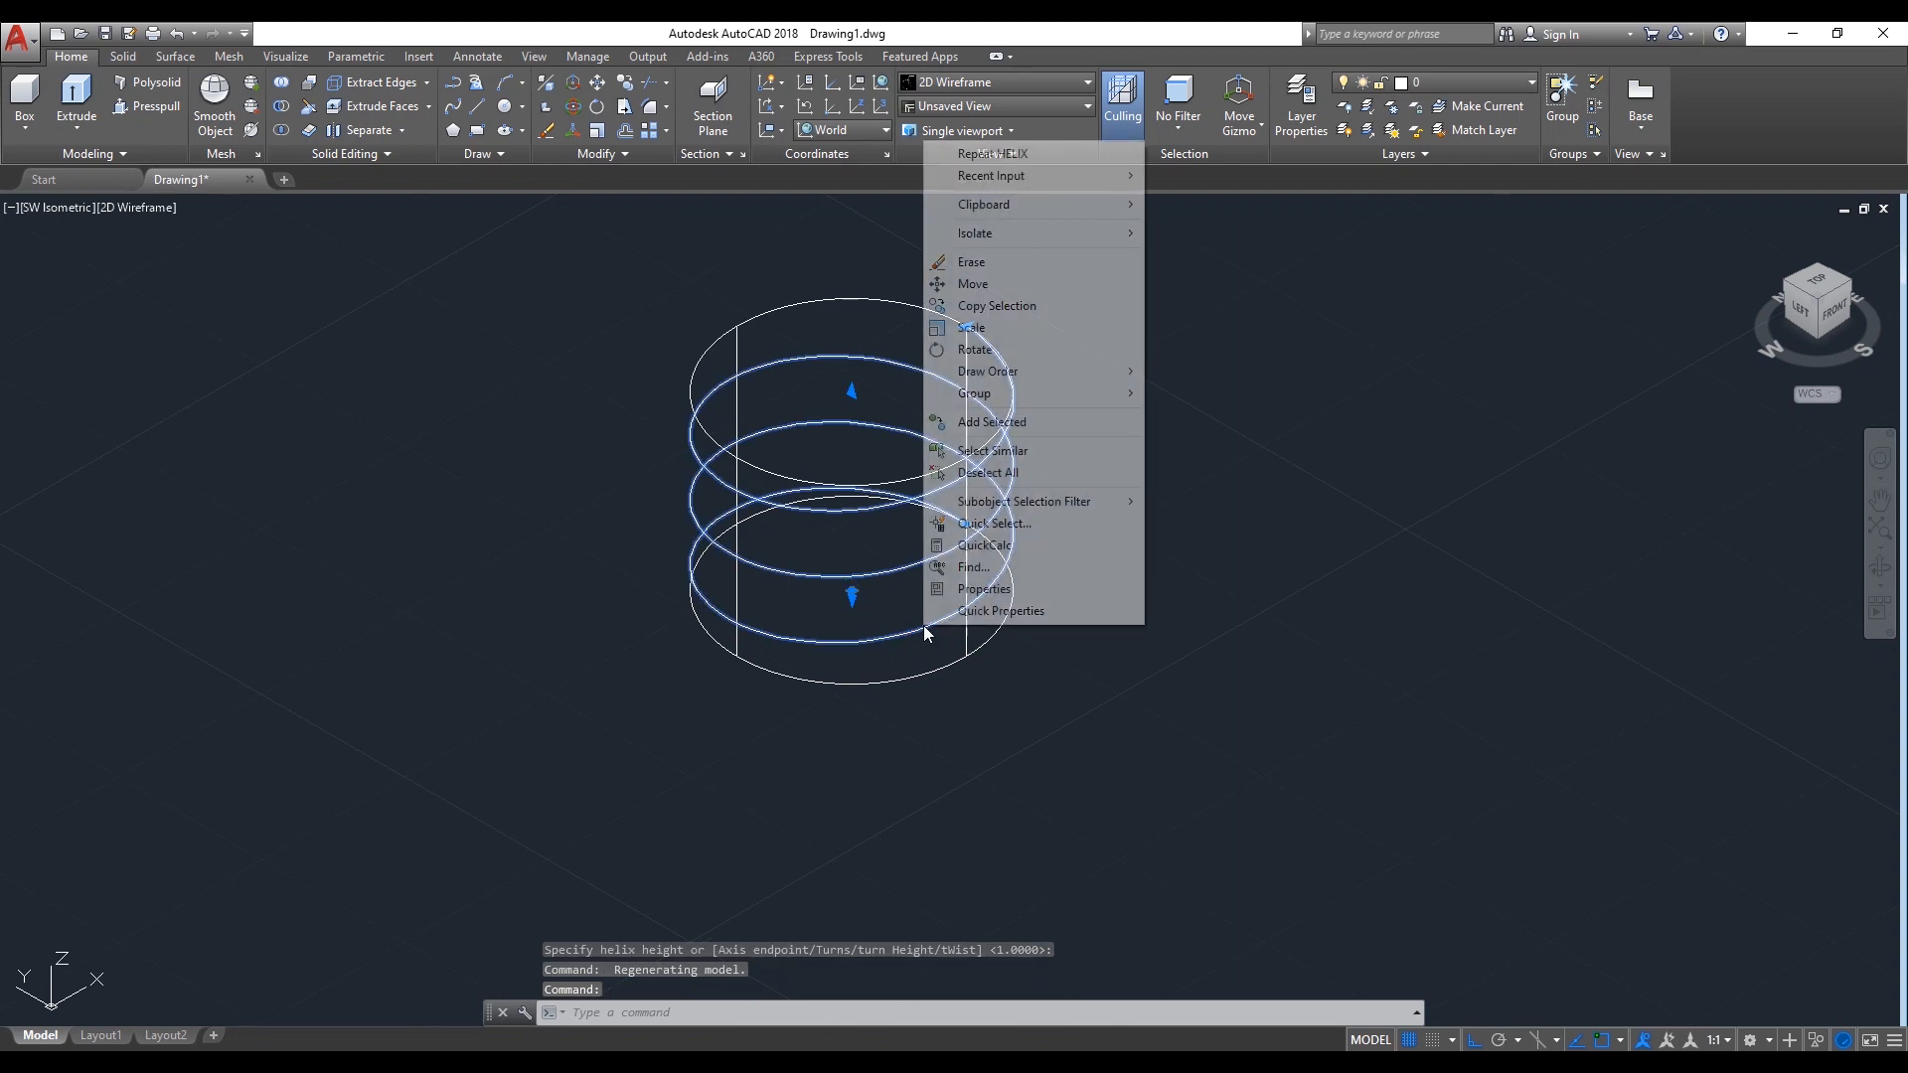
left_click(1043, 589)
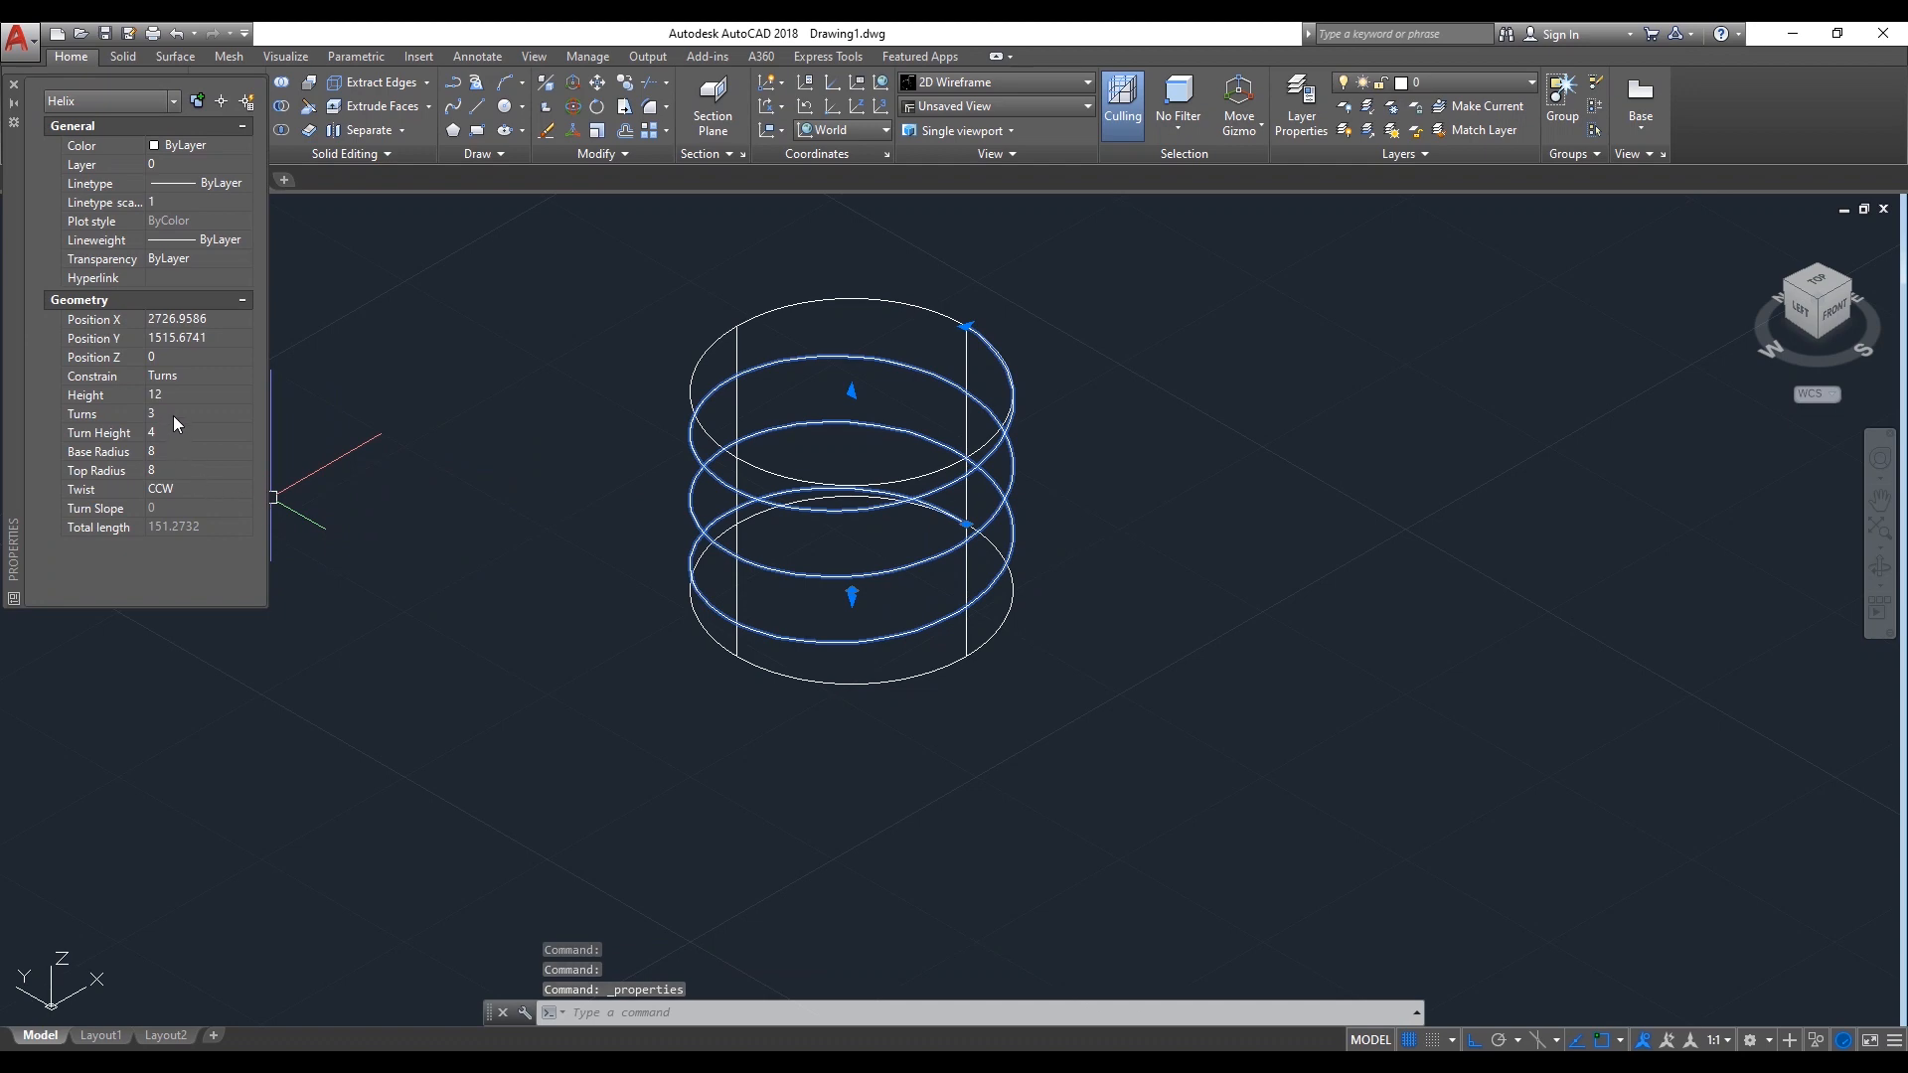
left_click(176, 412)
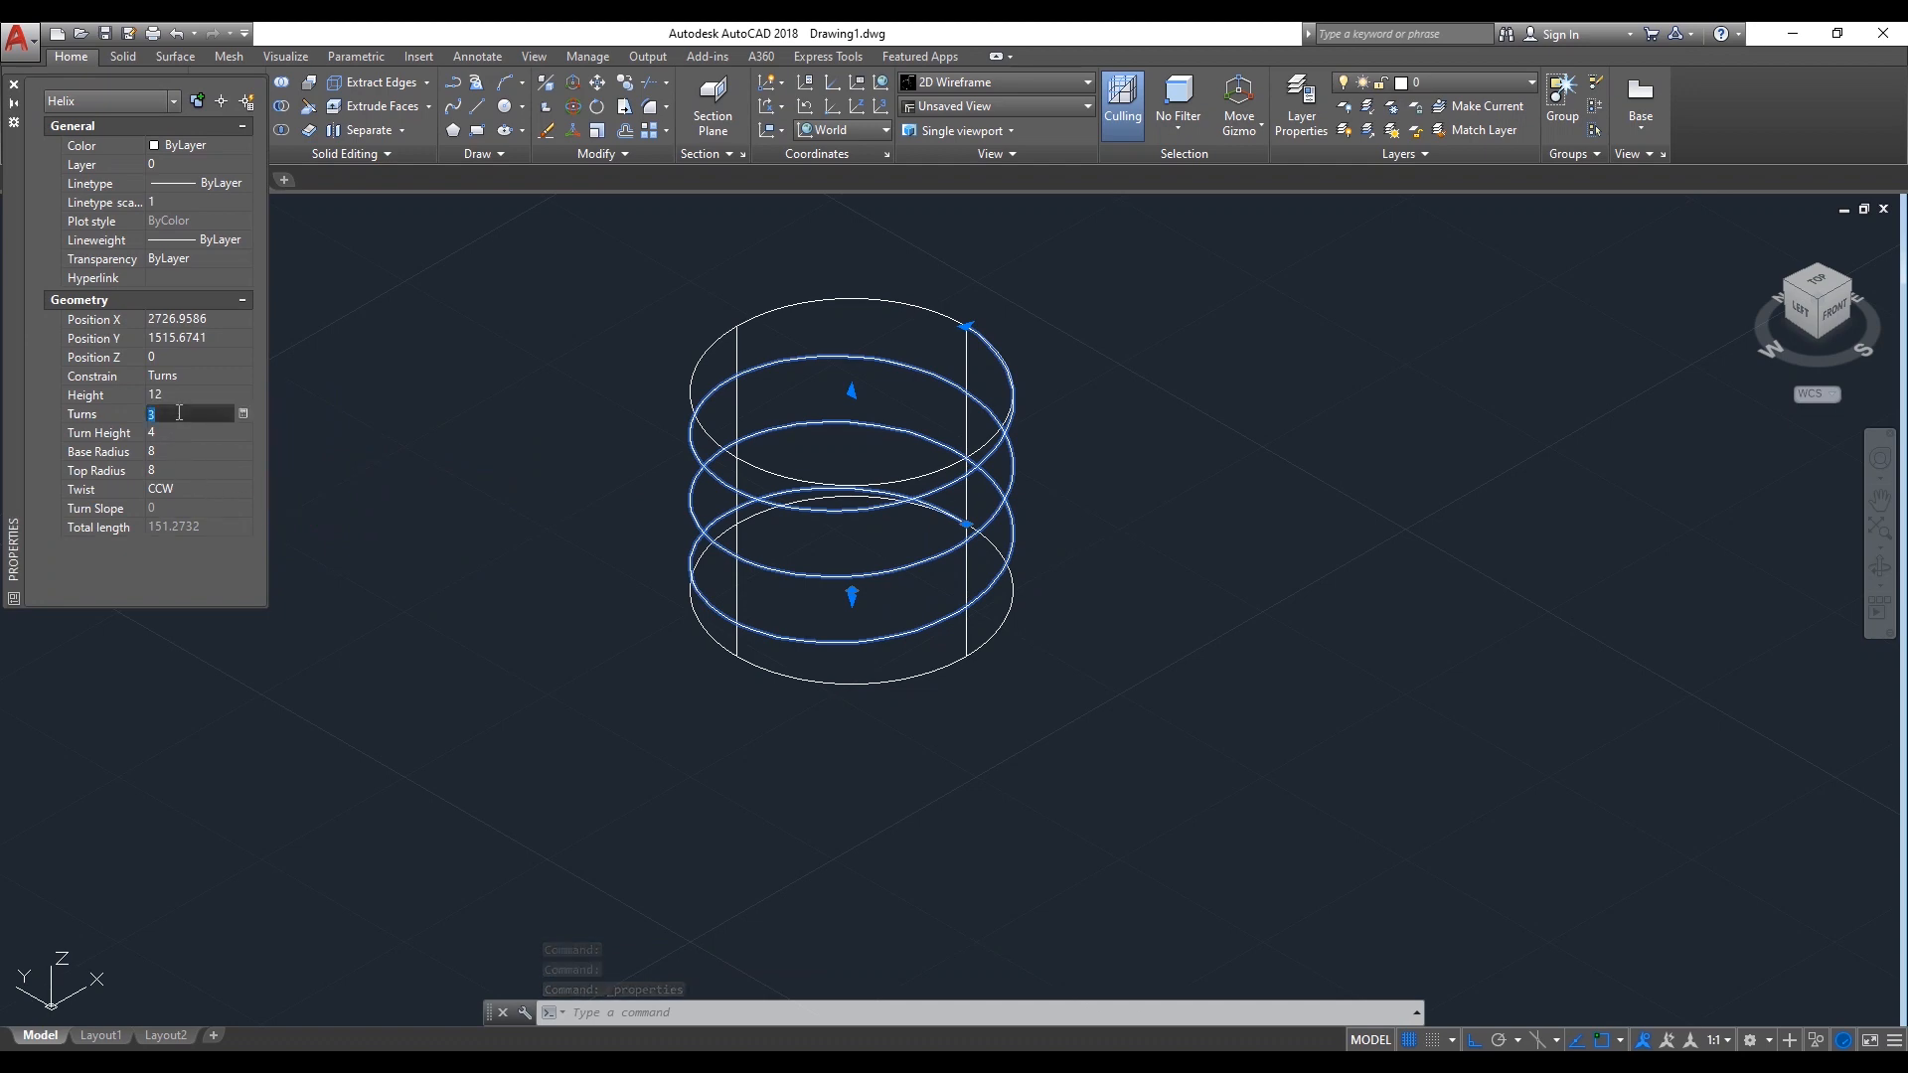
left_click(183, 451)
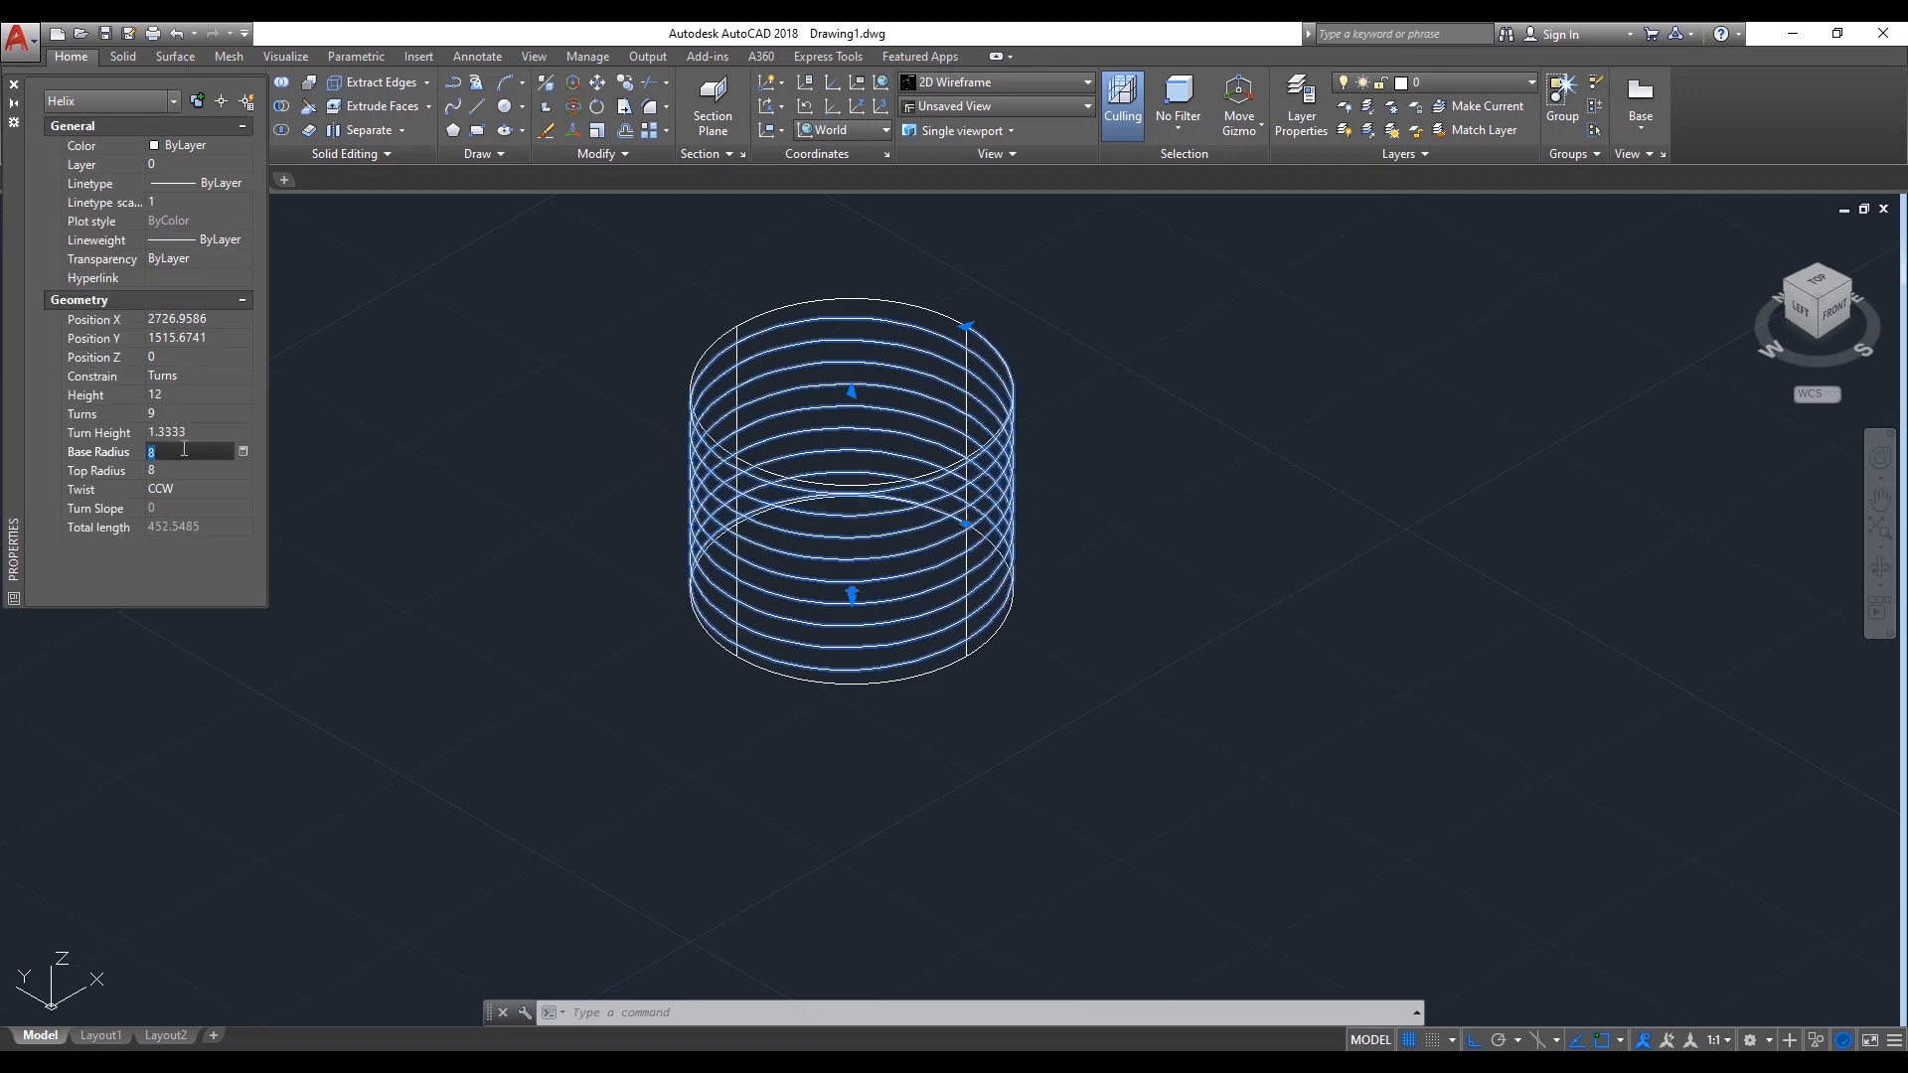
Set the helix's turn height to 1.5, close its properties and deselect it
left_click(199, 432)
type("5")
left_click(197, 454)
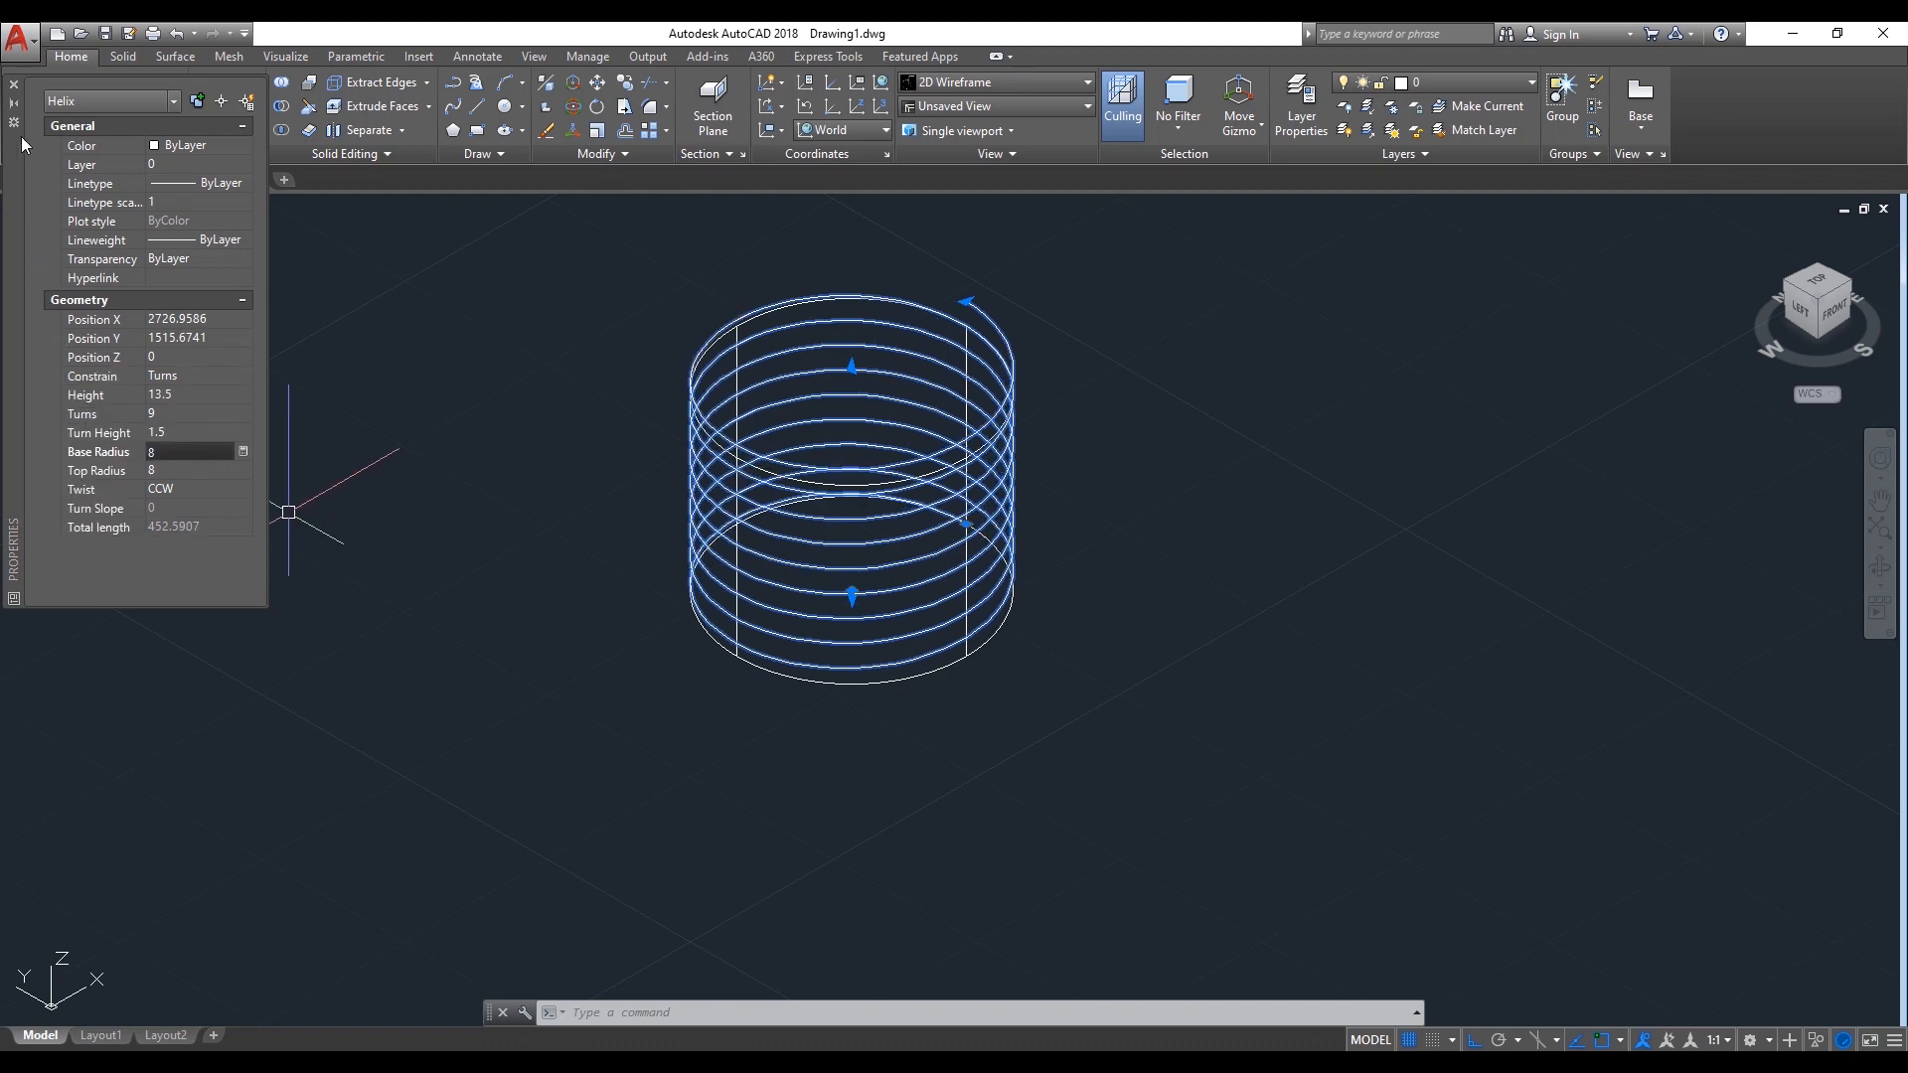
left_click(13, 87)
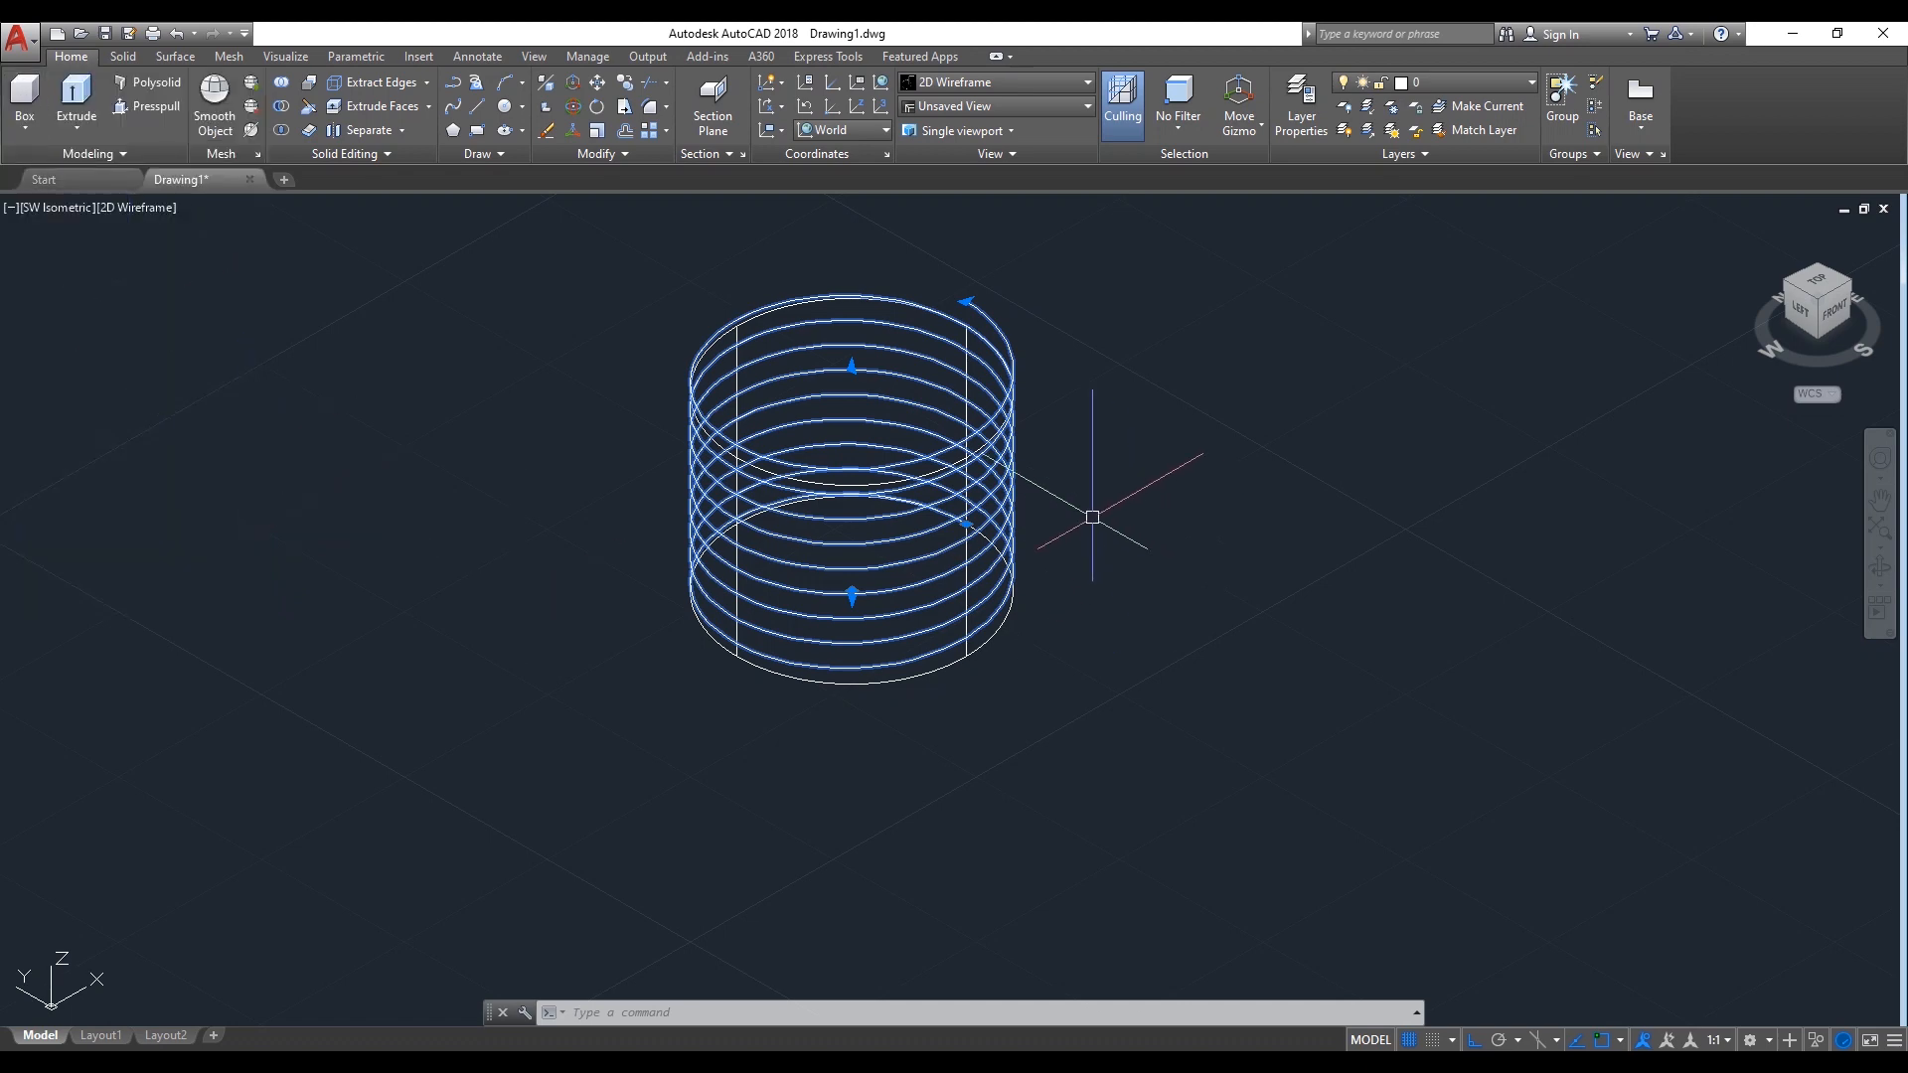
key("Escape")
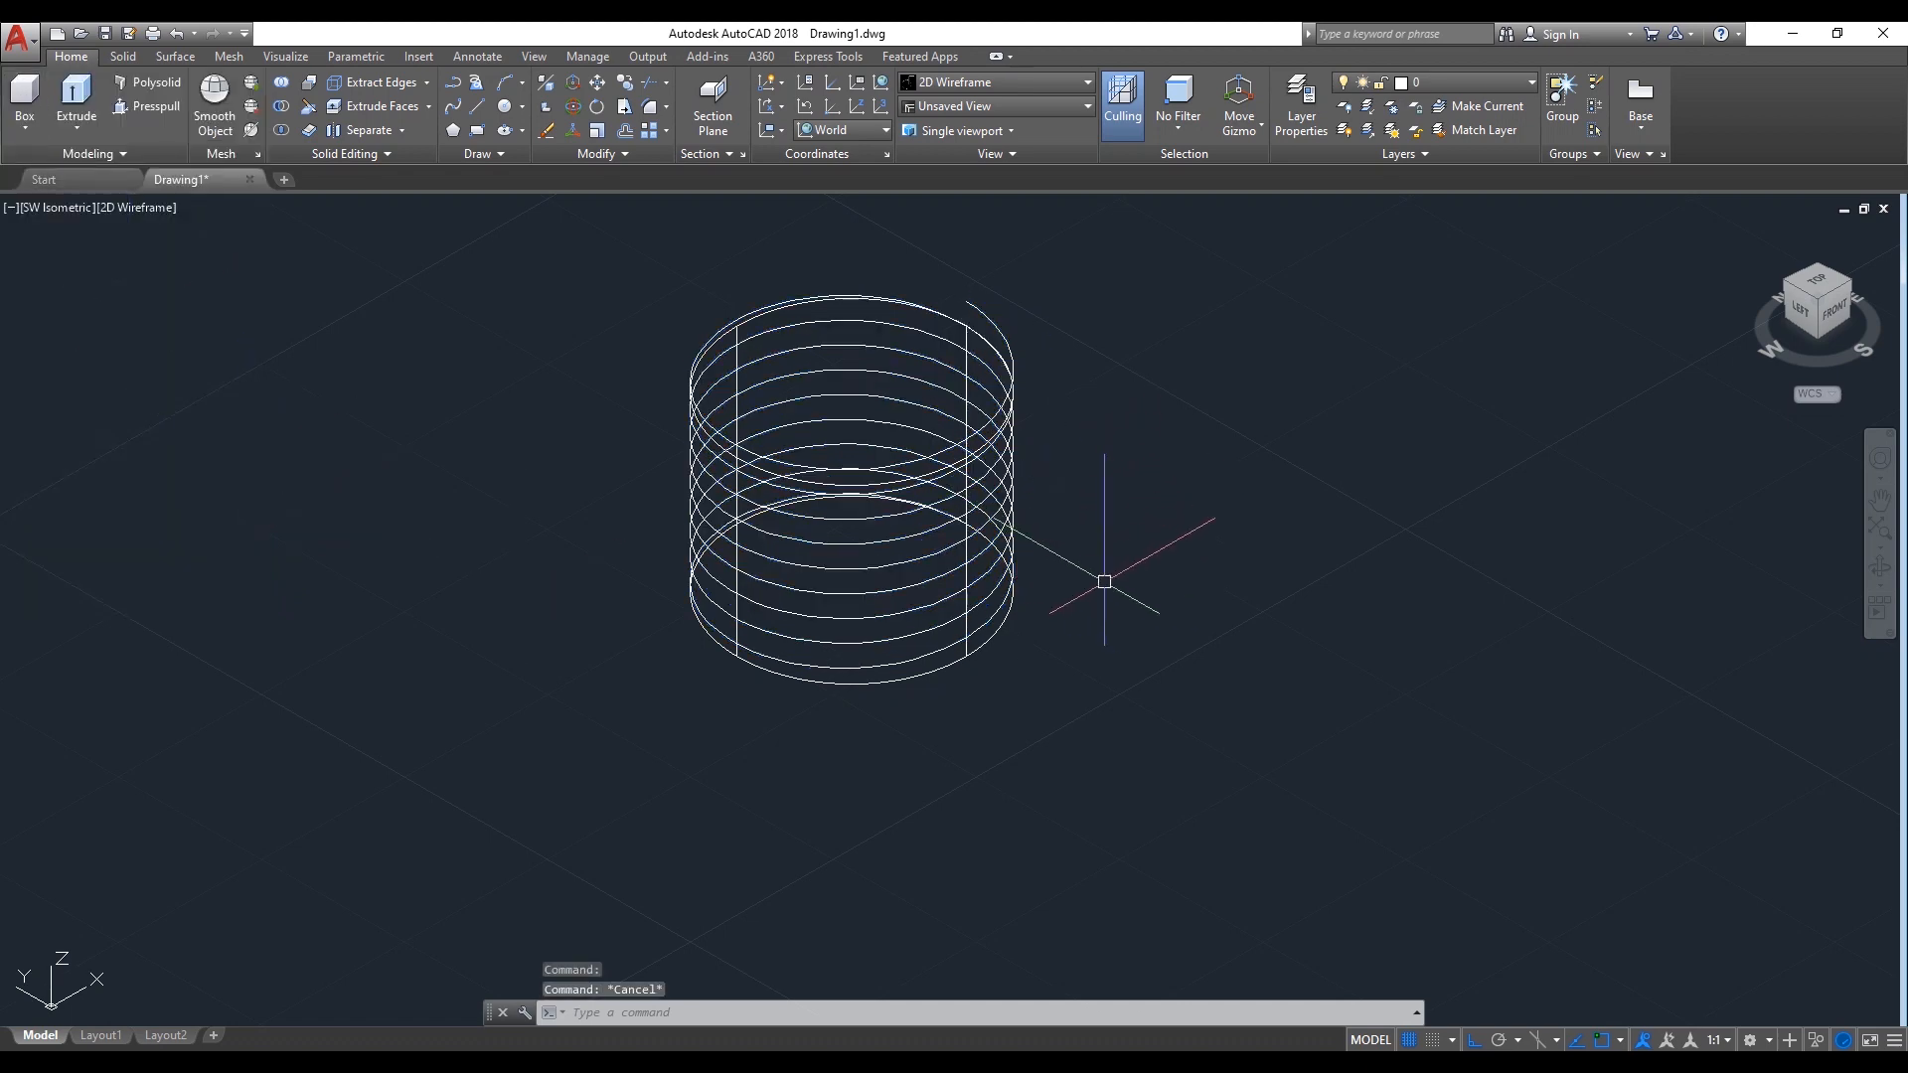
Draw a three-sided polygon by its edge beside the cylinder, with an edge length of 1.5
left_click(1881, 575)
left_click_drag(1206, 533, 1057, 587)
right_click(1166, 478)
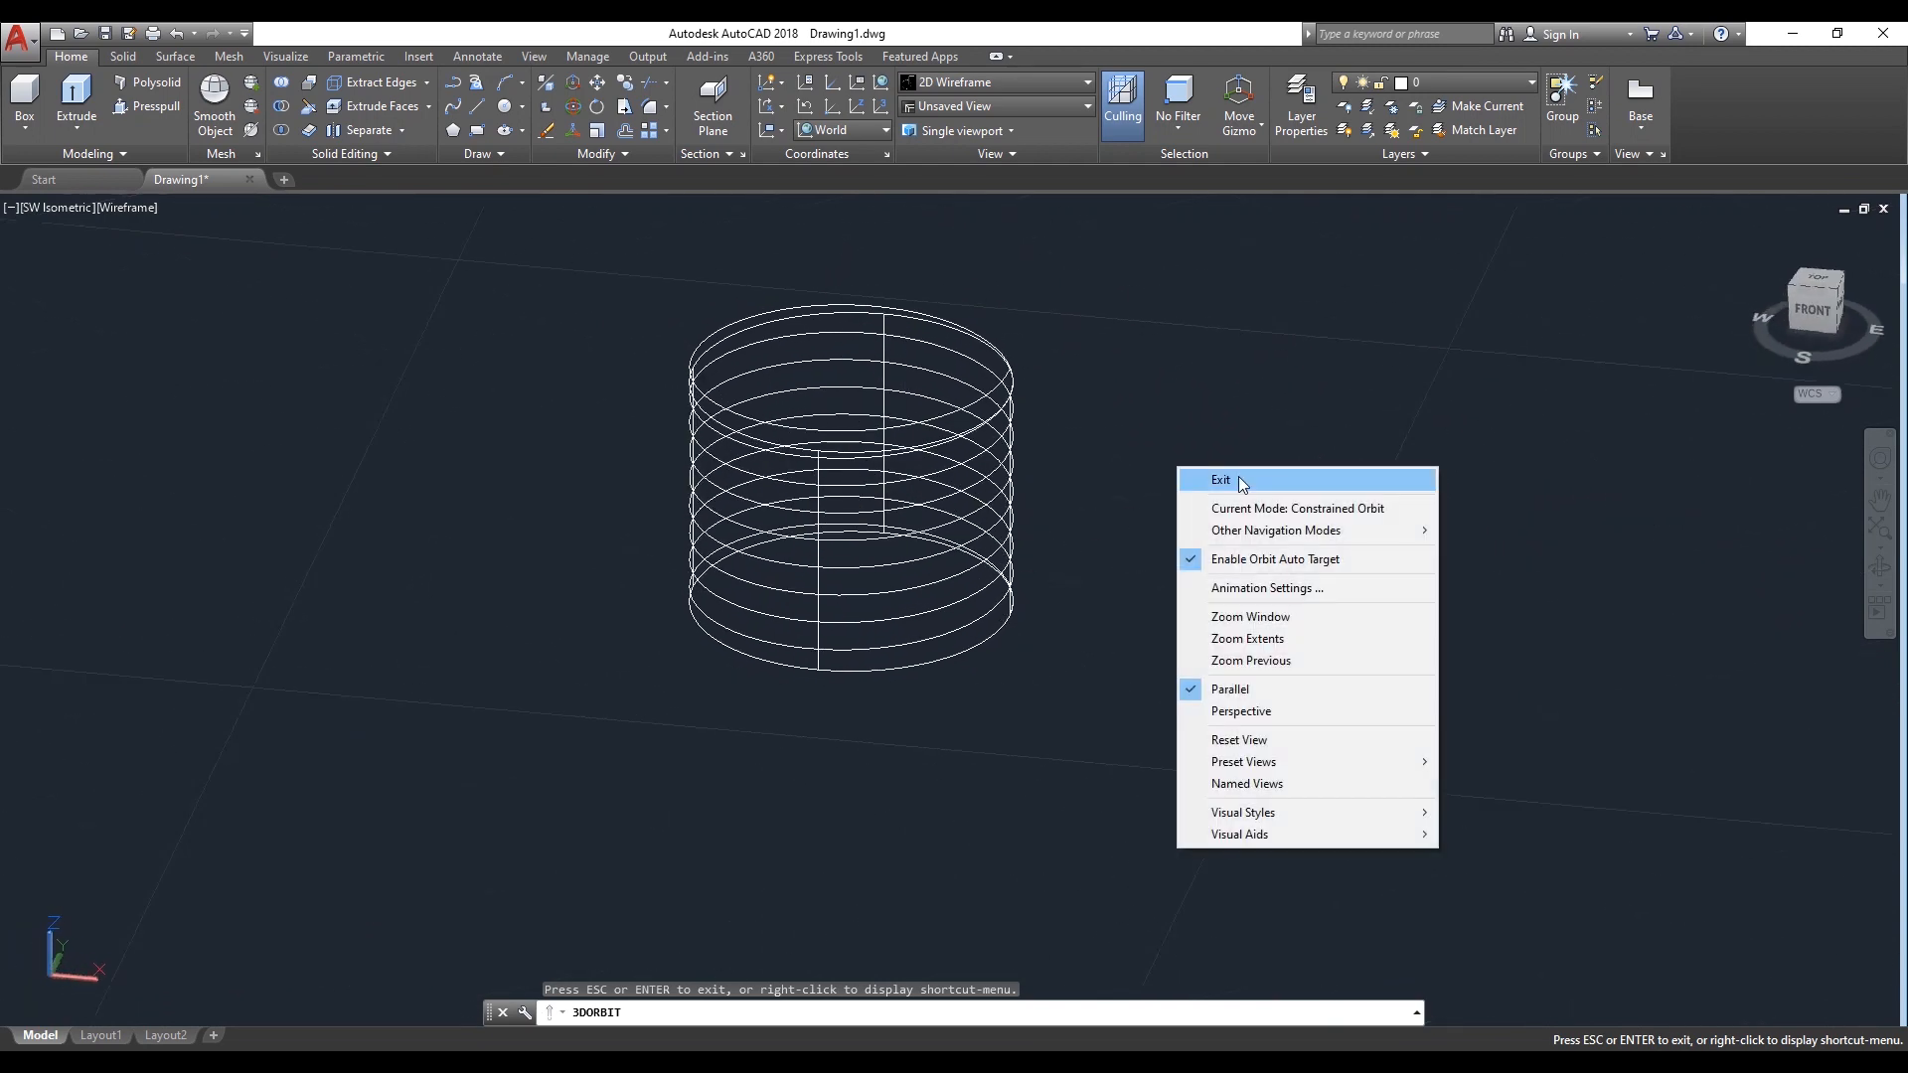
left_click(1203, 481)
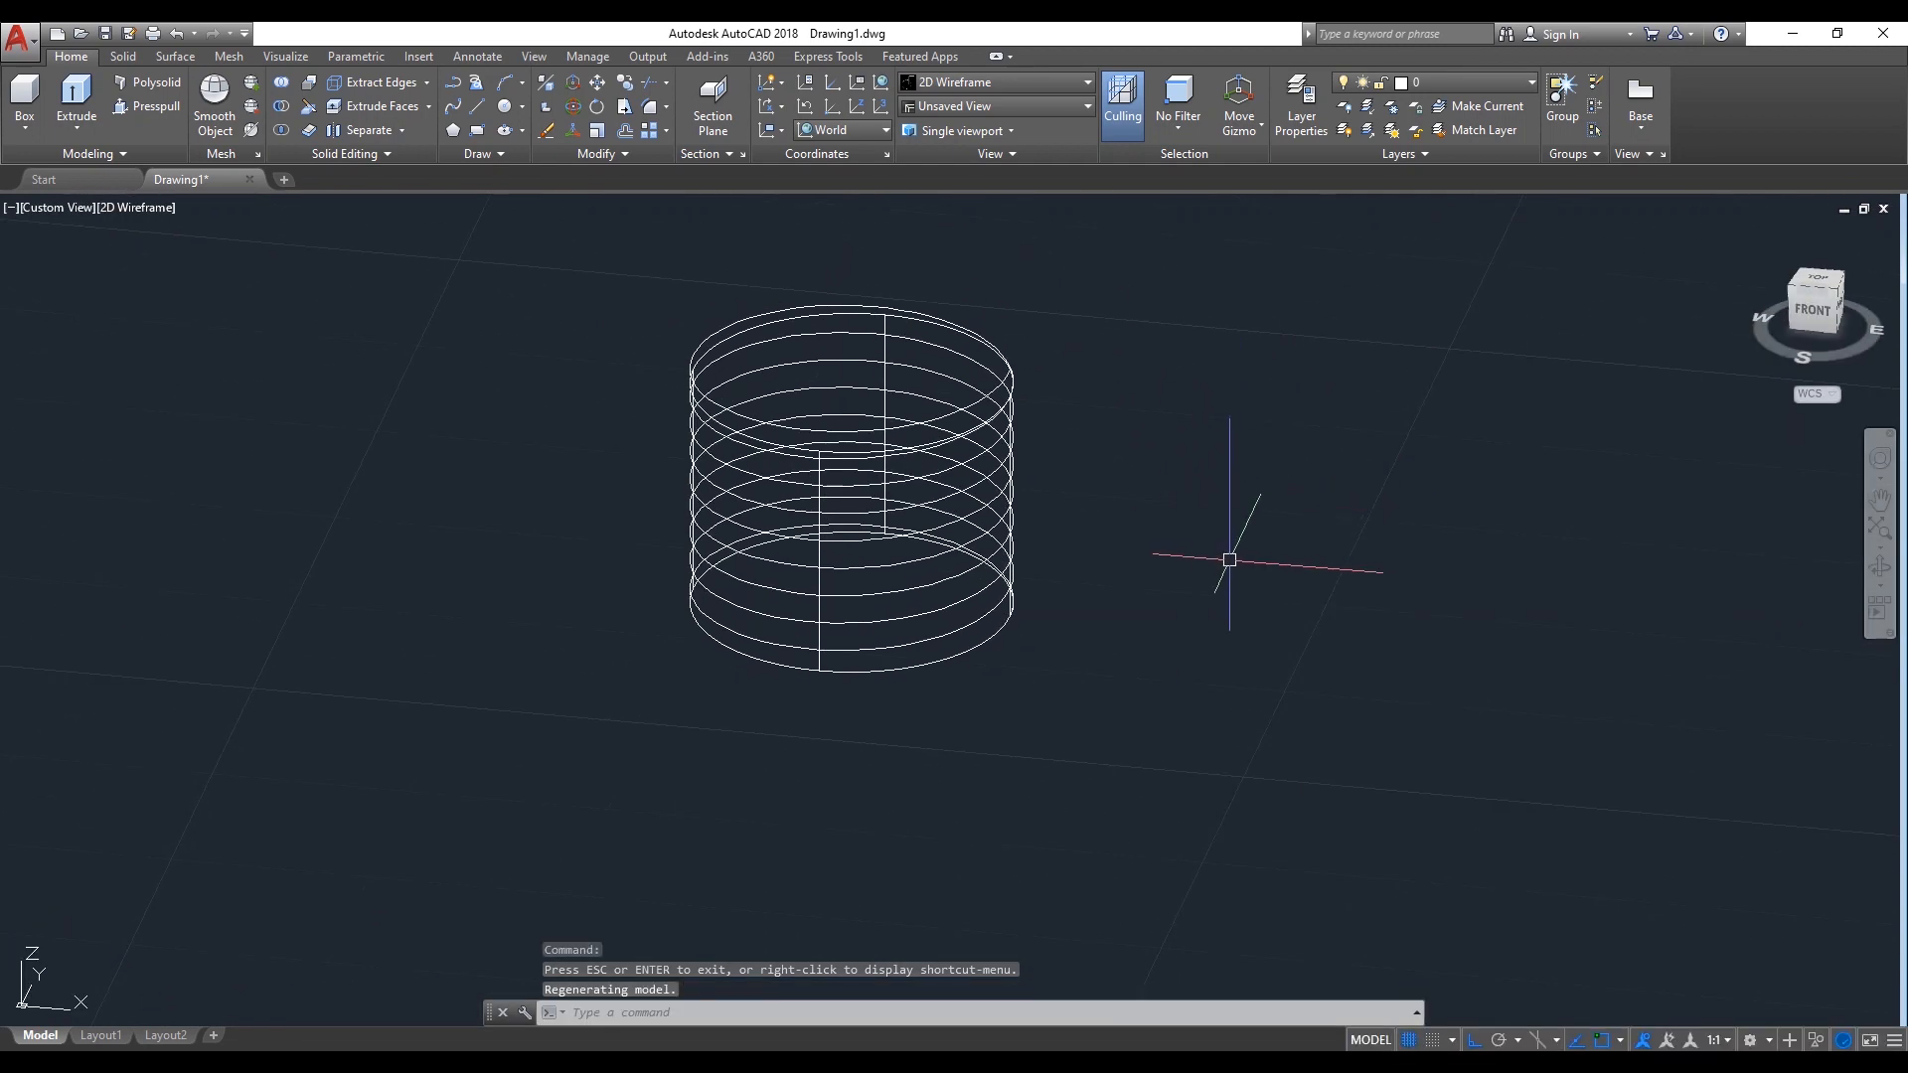
type("p")
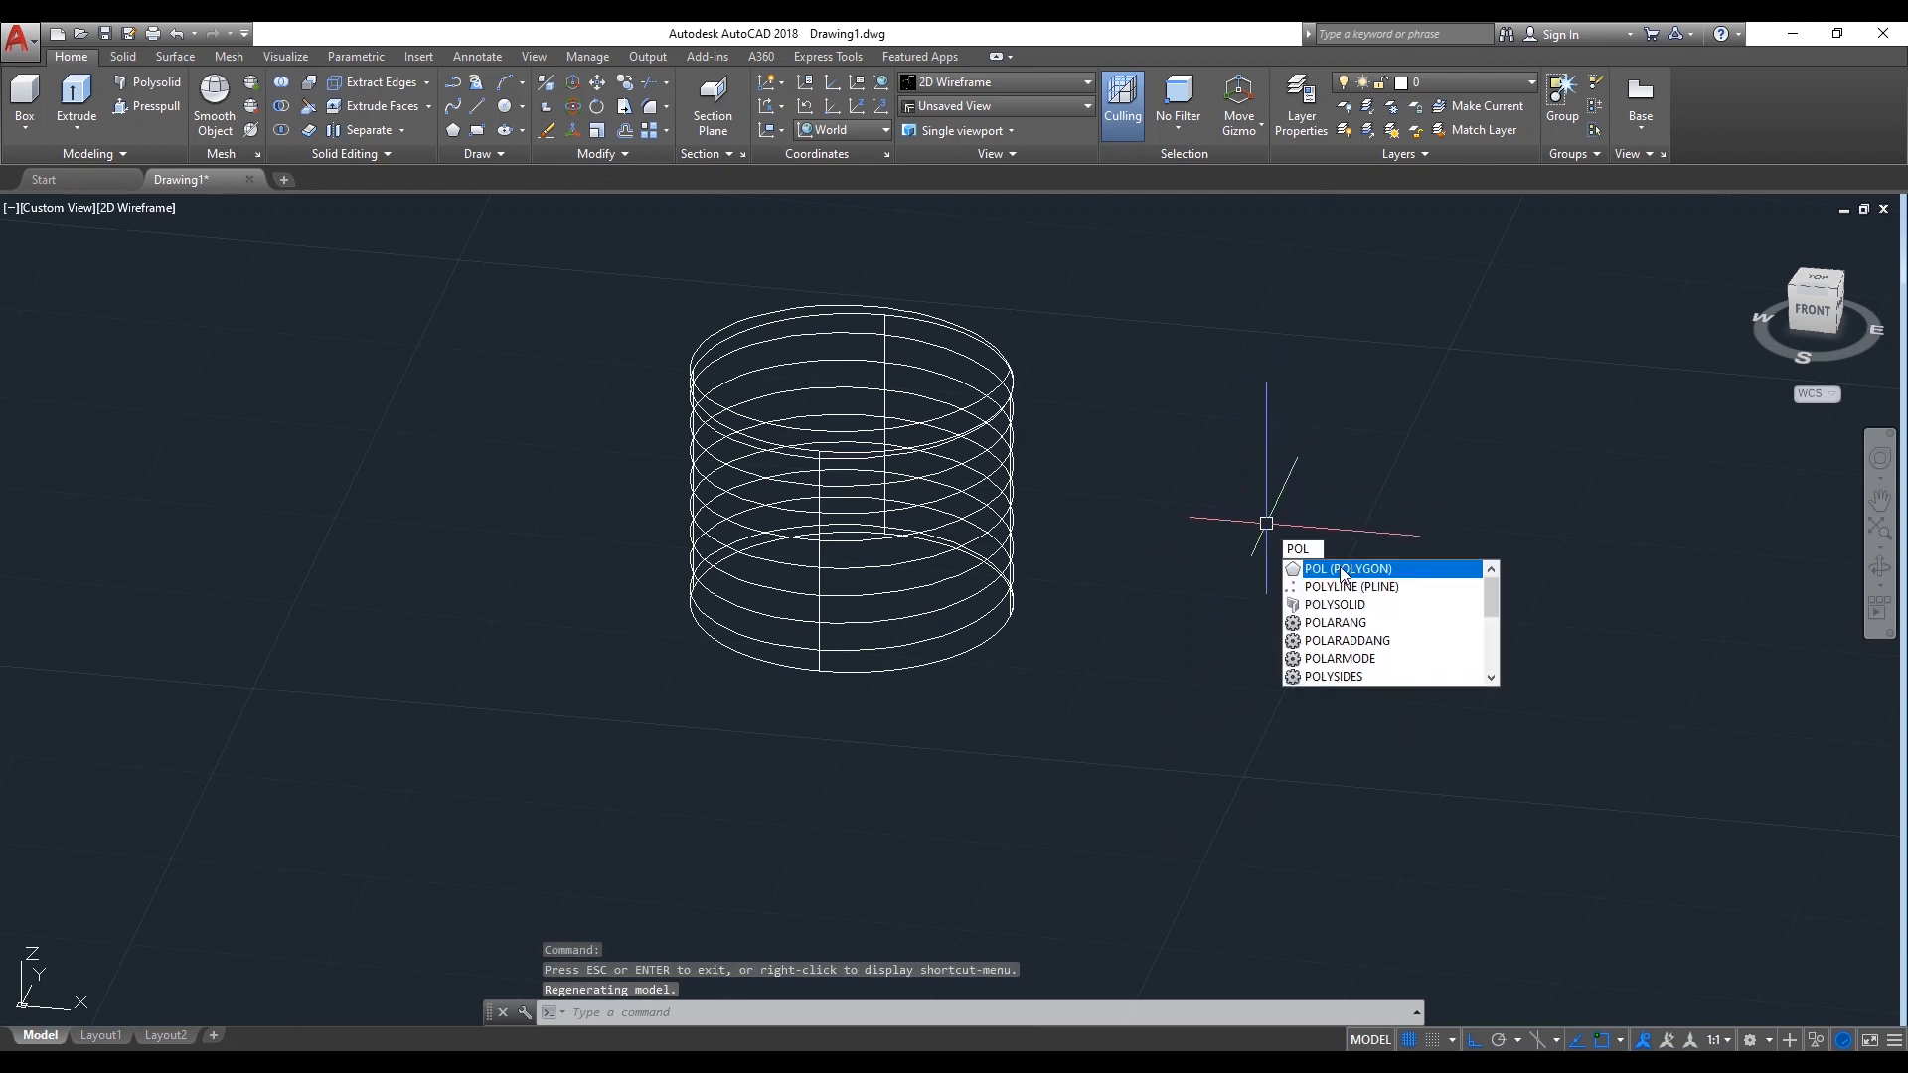
left_click(1342, 570)
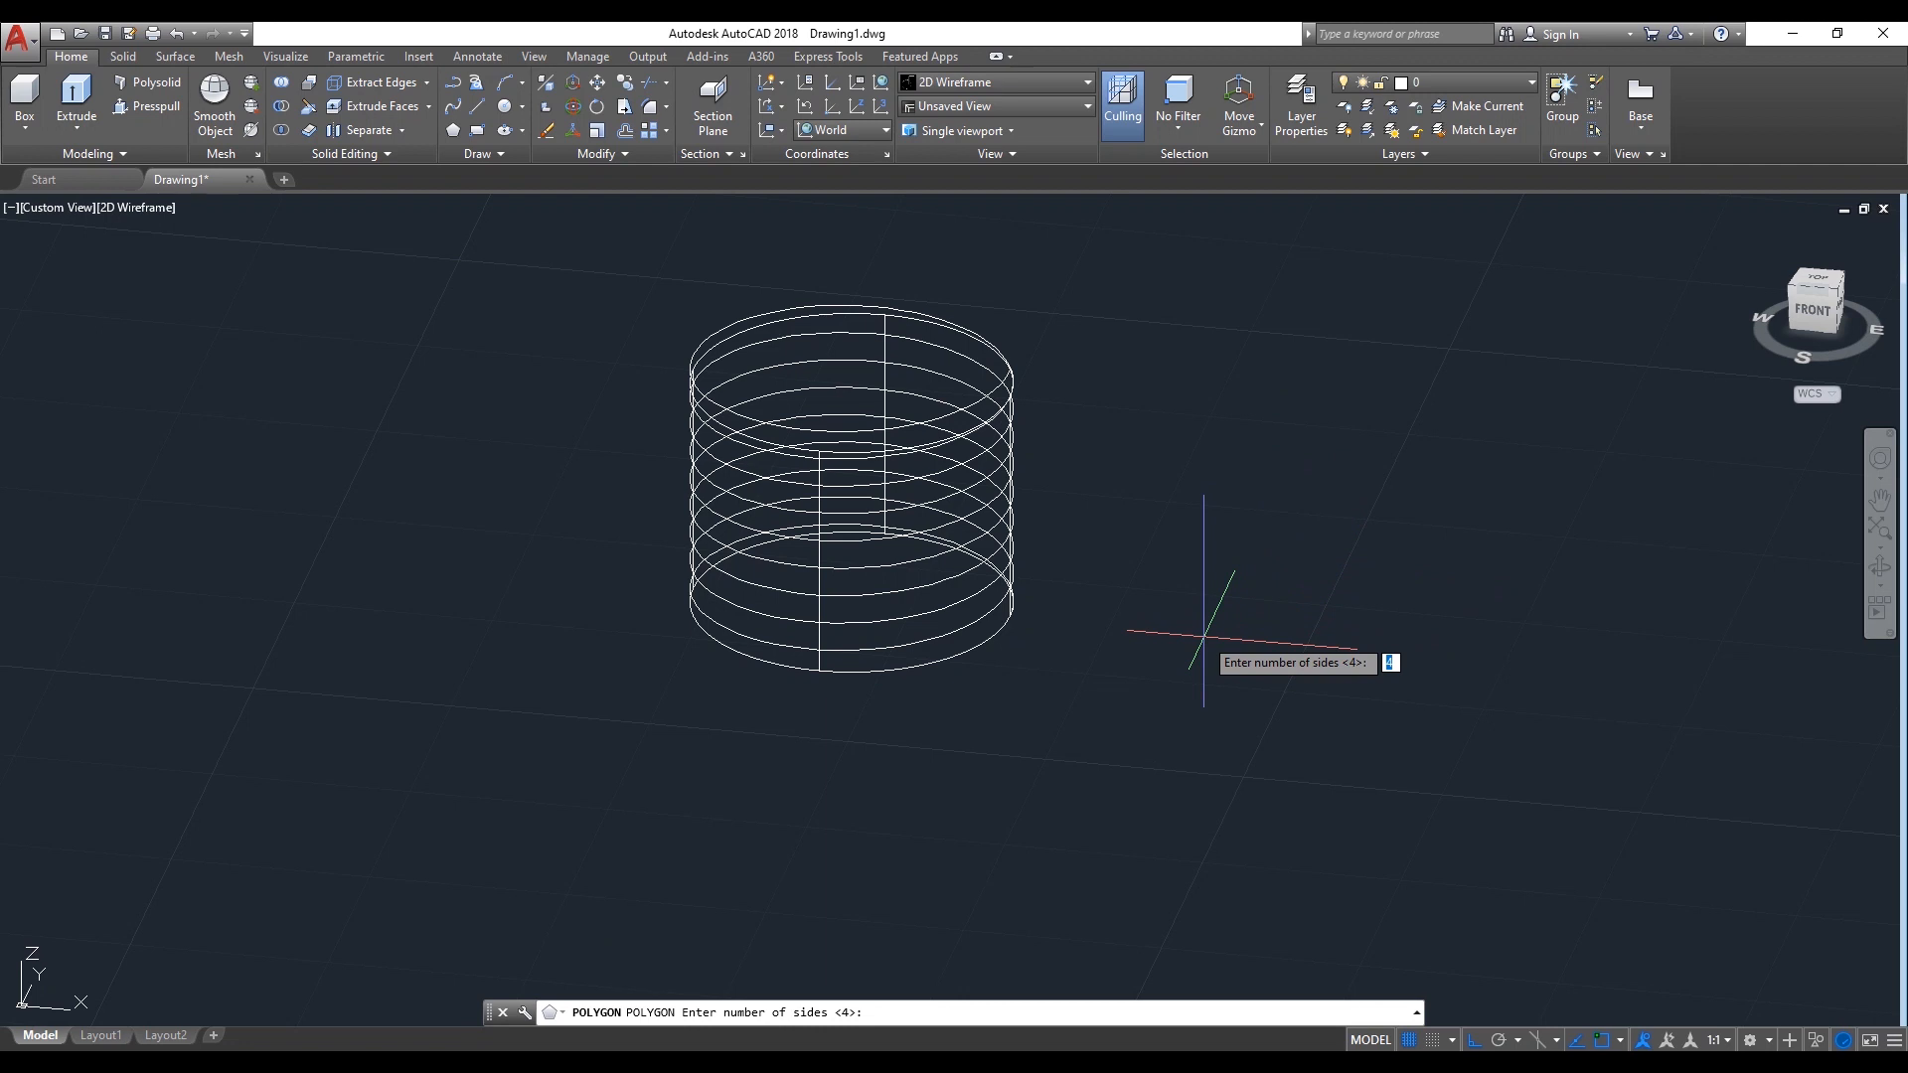
type("3")
key("Return")
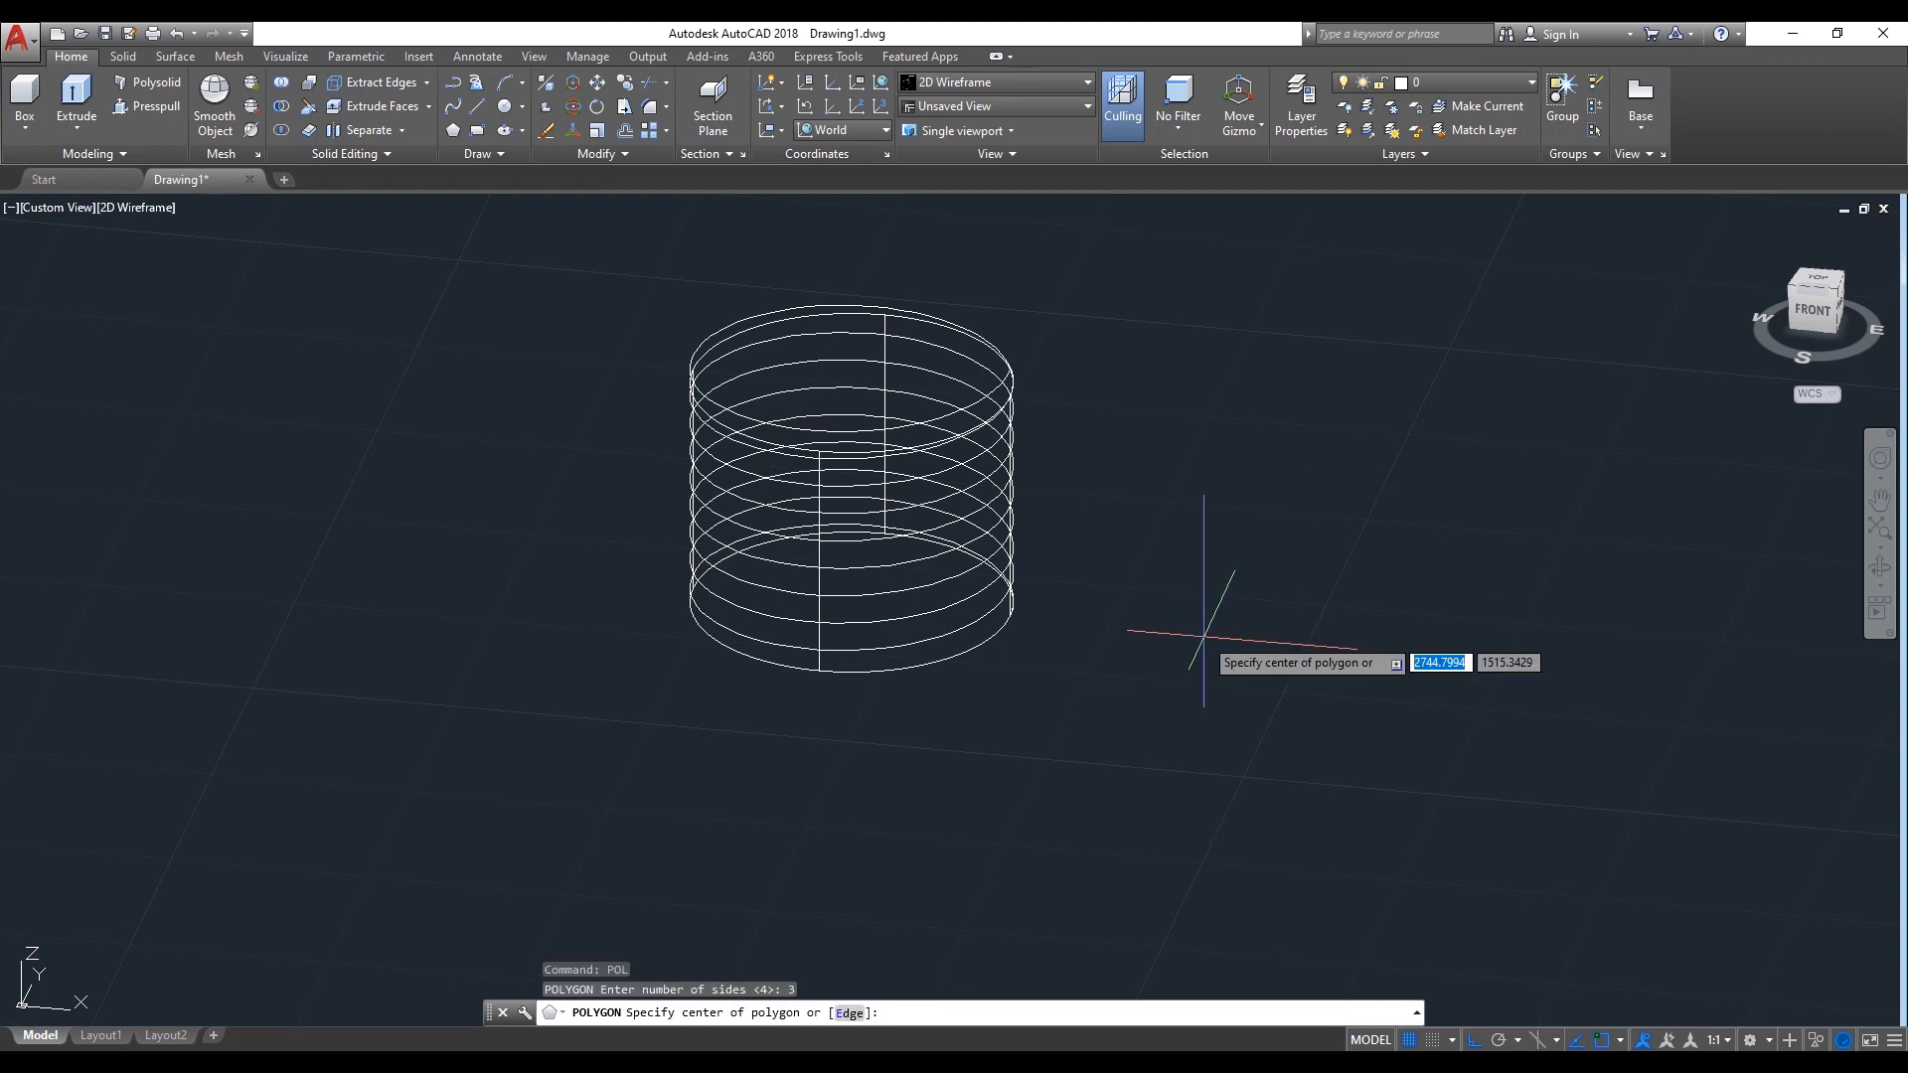
type("e")
key("Return")
left_click(1191, 702)
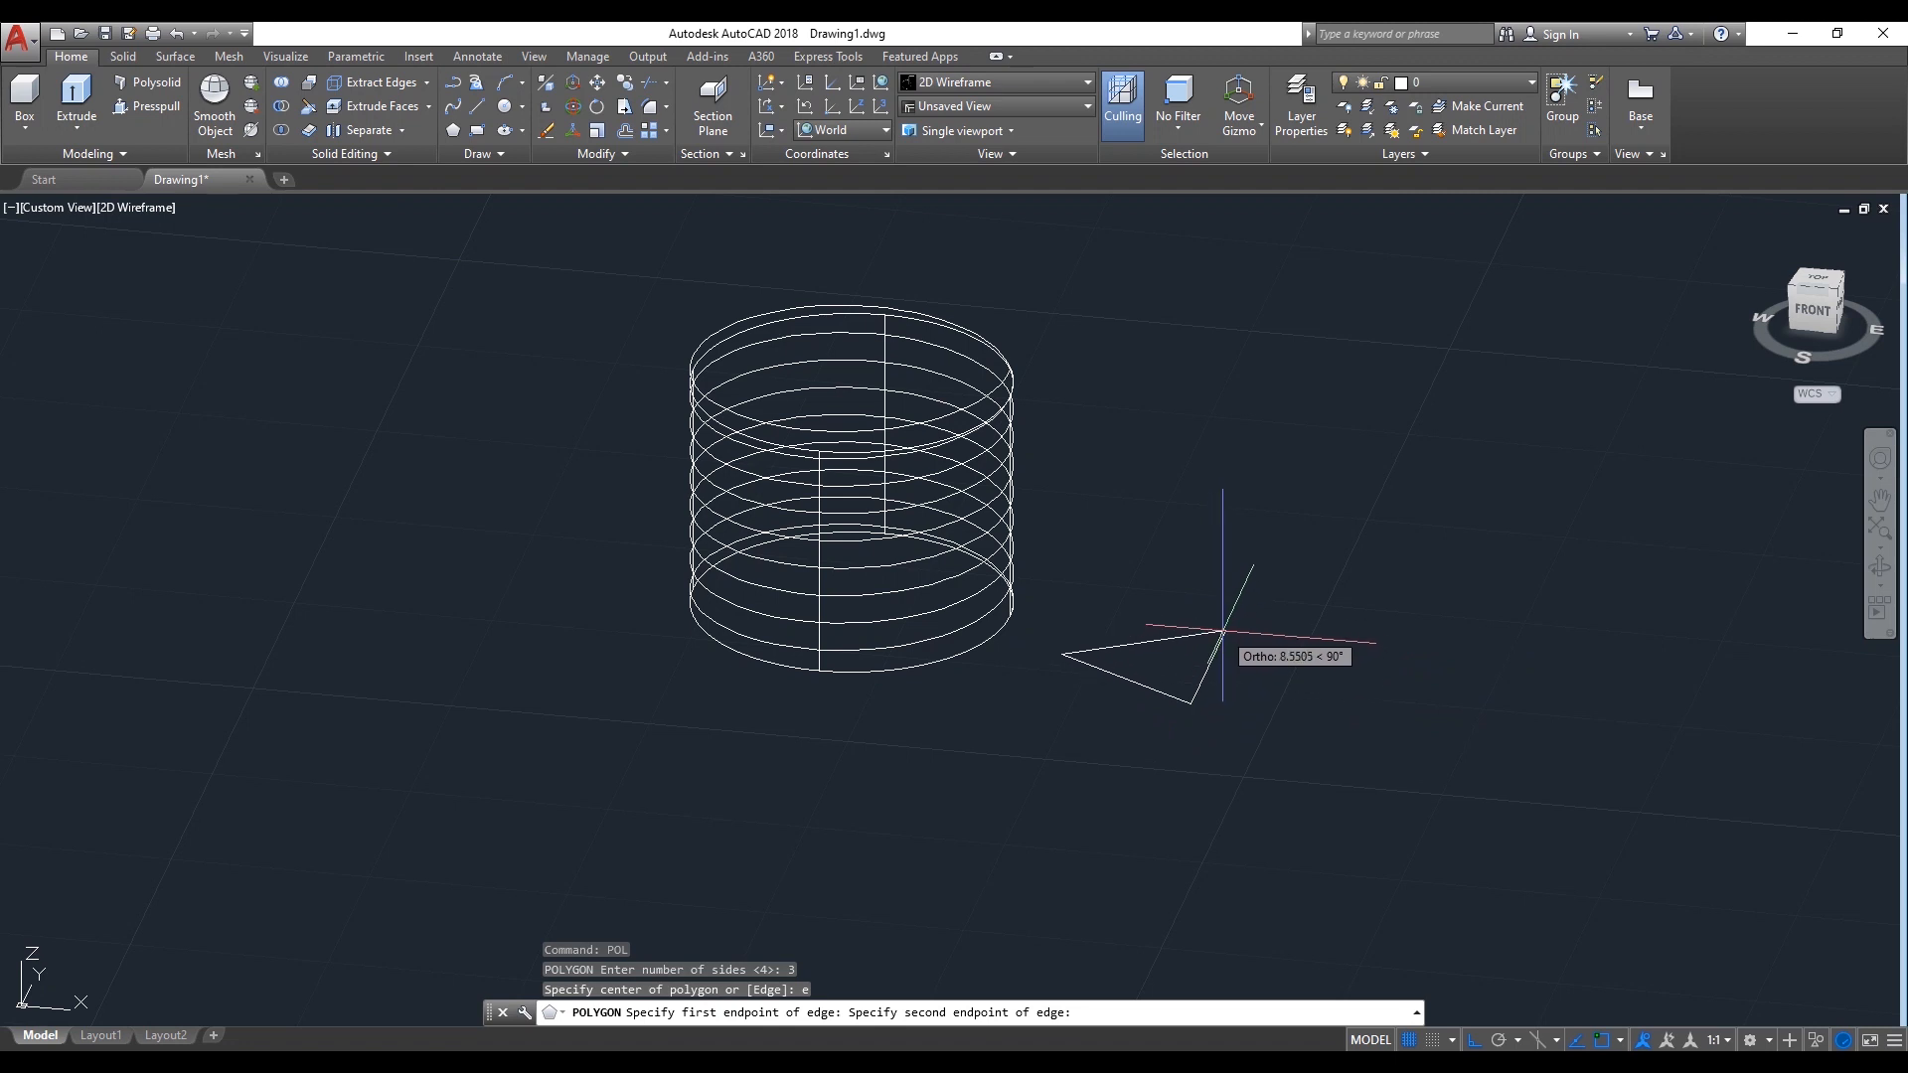
type("1.")
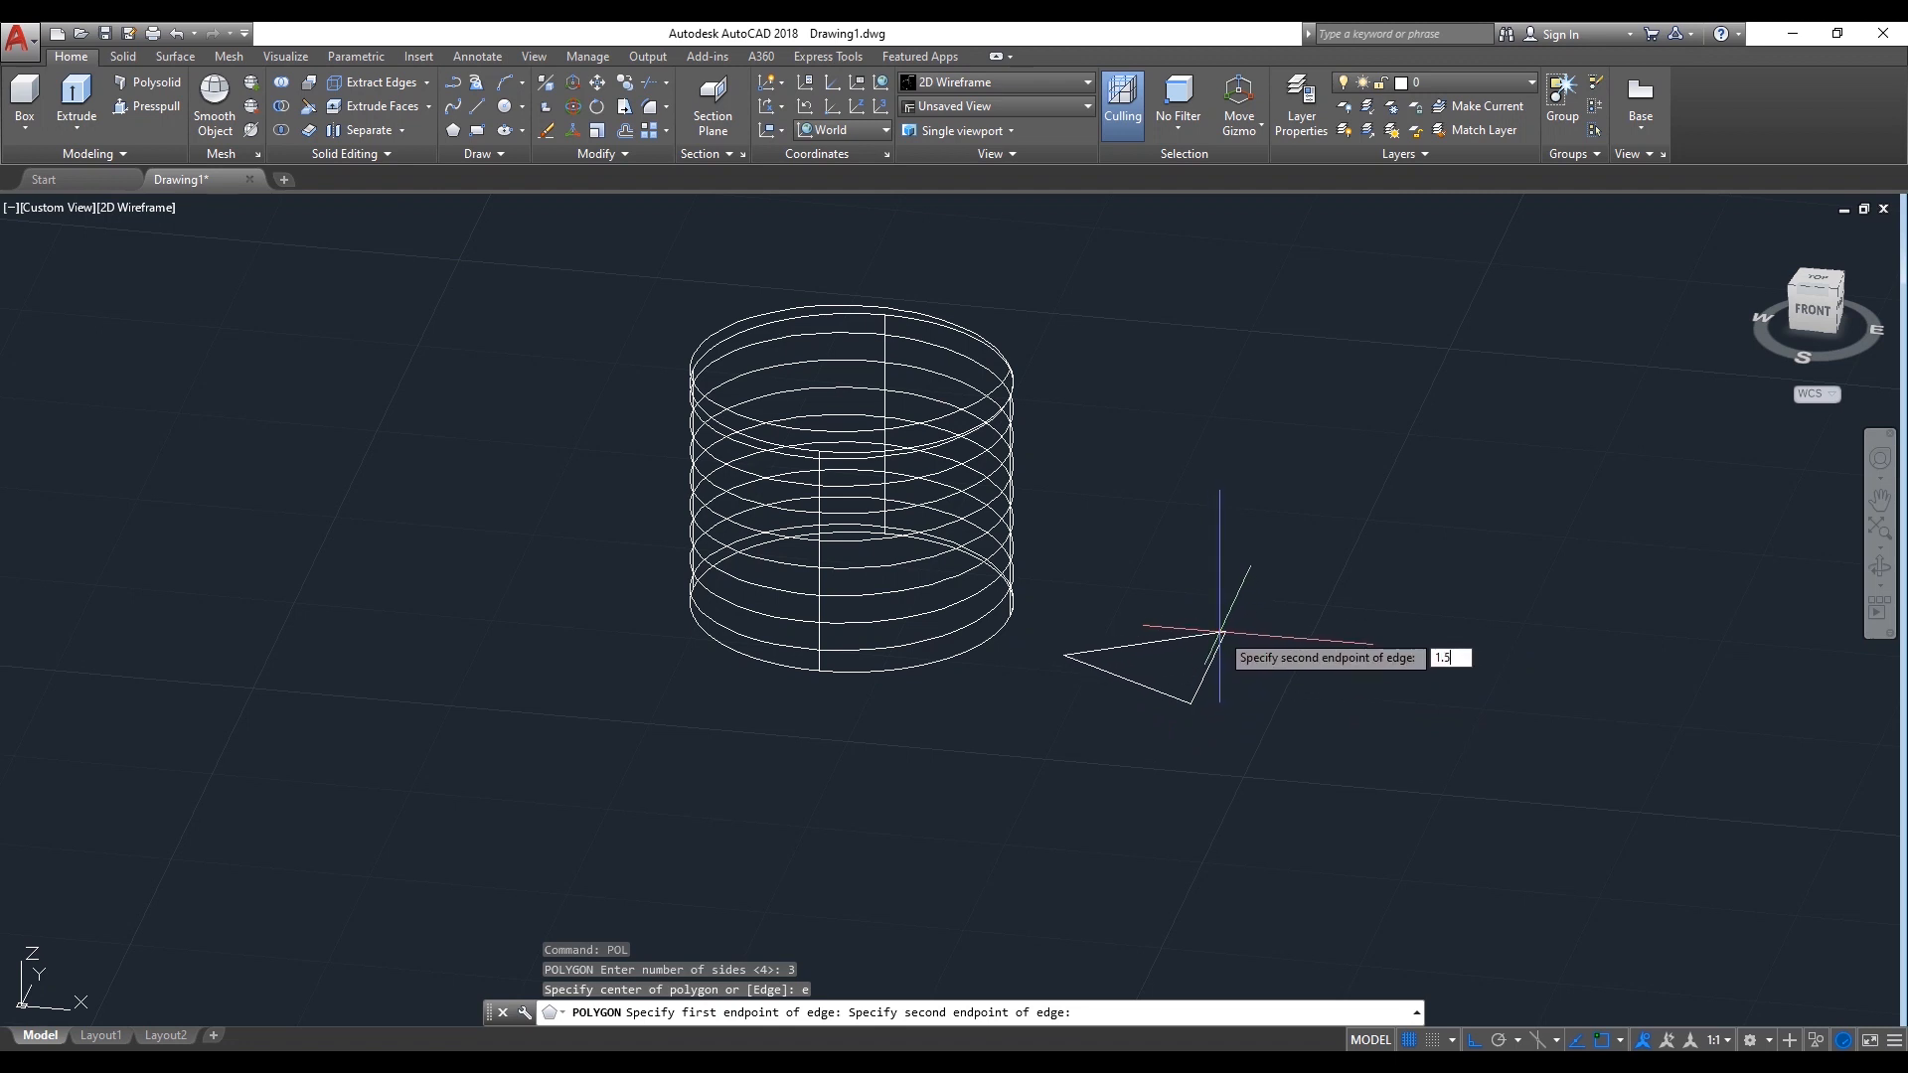
type("5")
key("Return")
Rotate the triangle 90° in 3D about the axis from its edge midpoint to the opposite vertex
scroll(1193, 682, "up", 4)
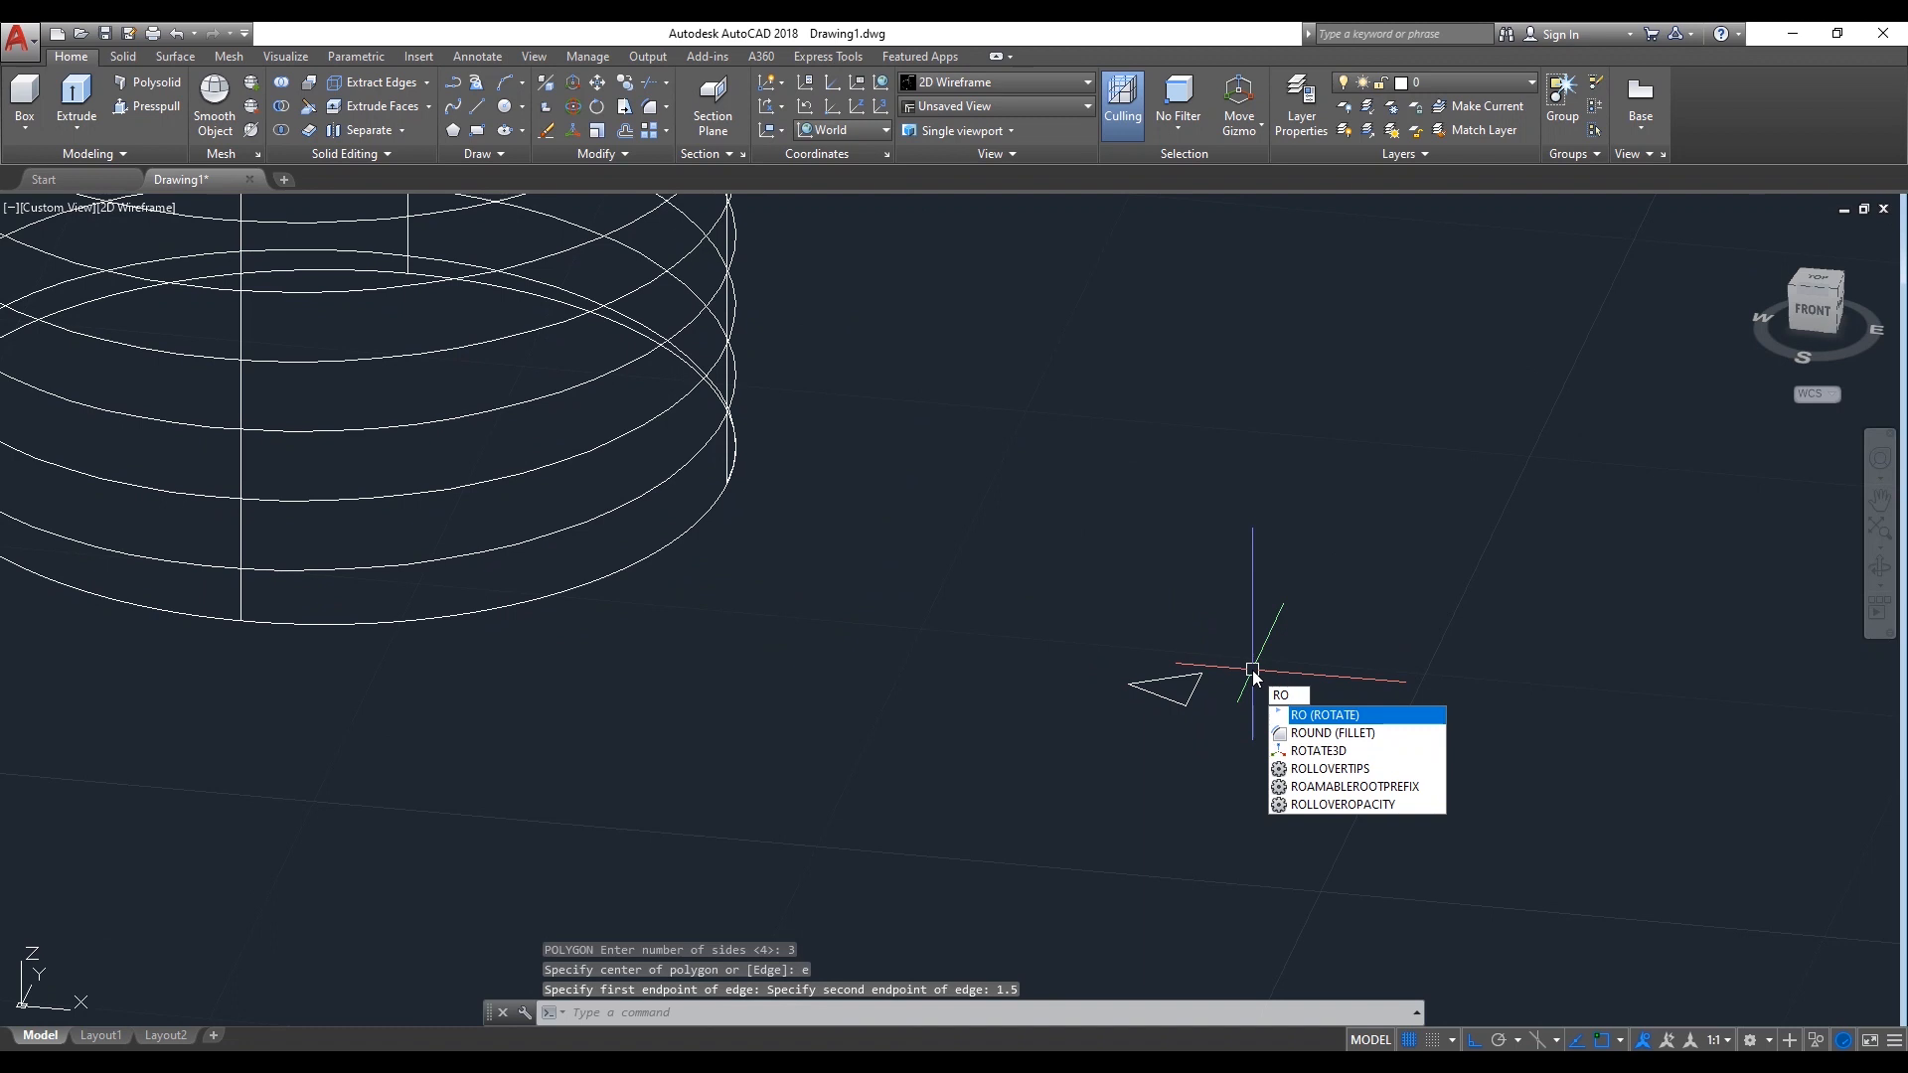
left_click(1330, 753)
left_click(1191, 686)
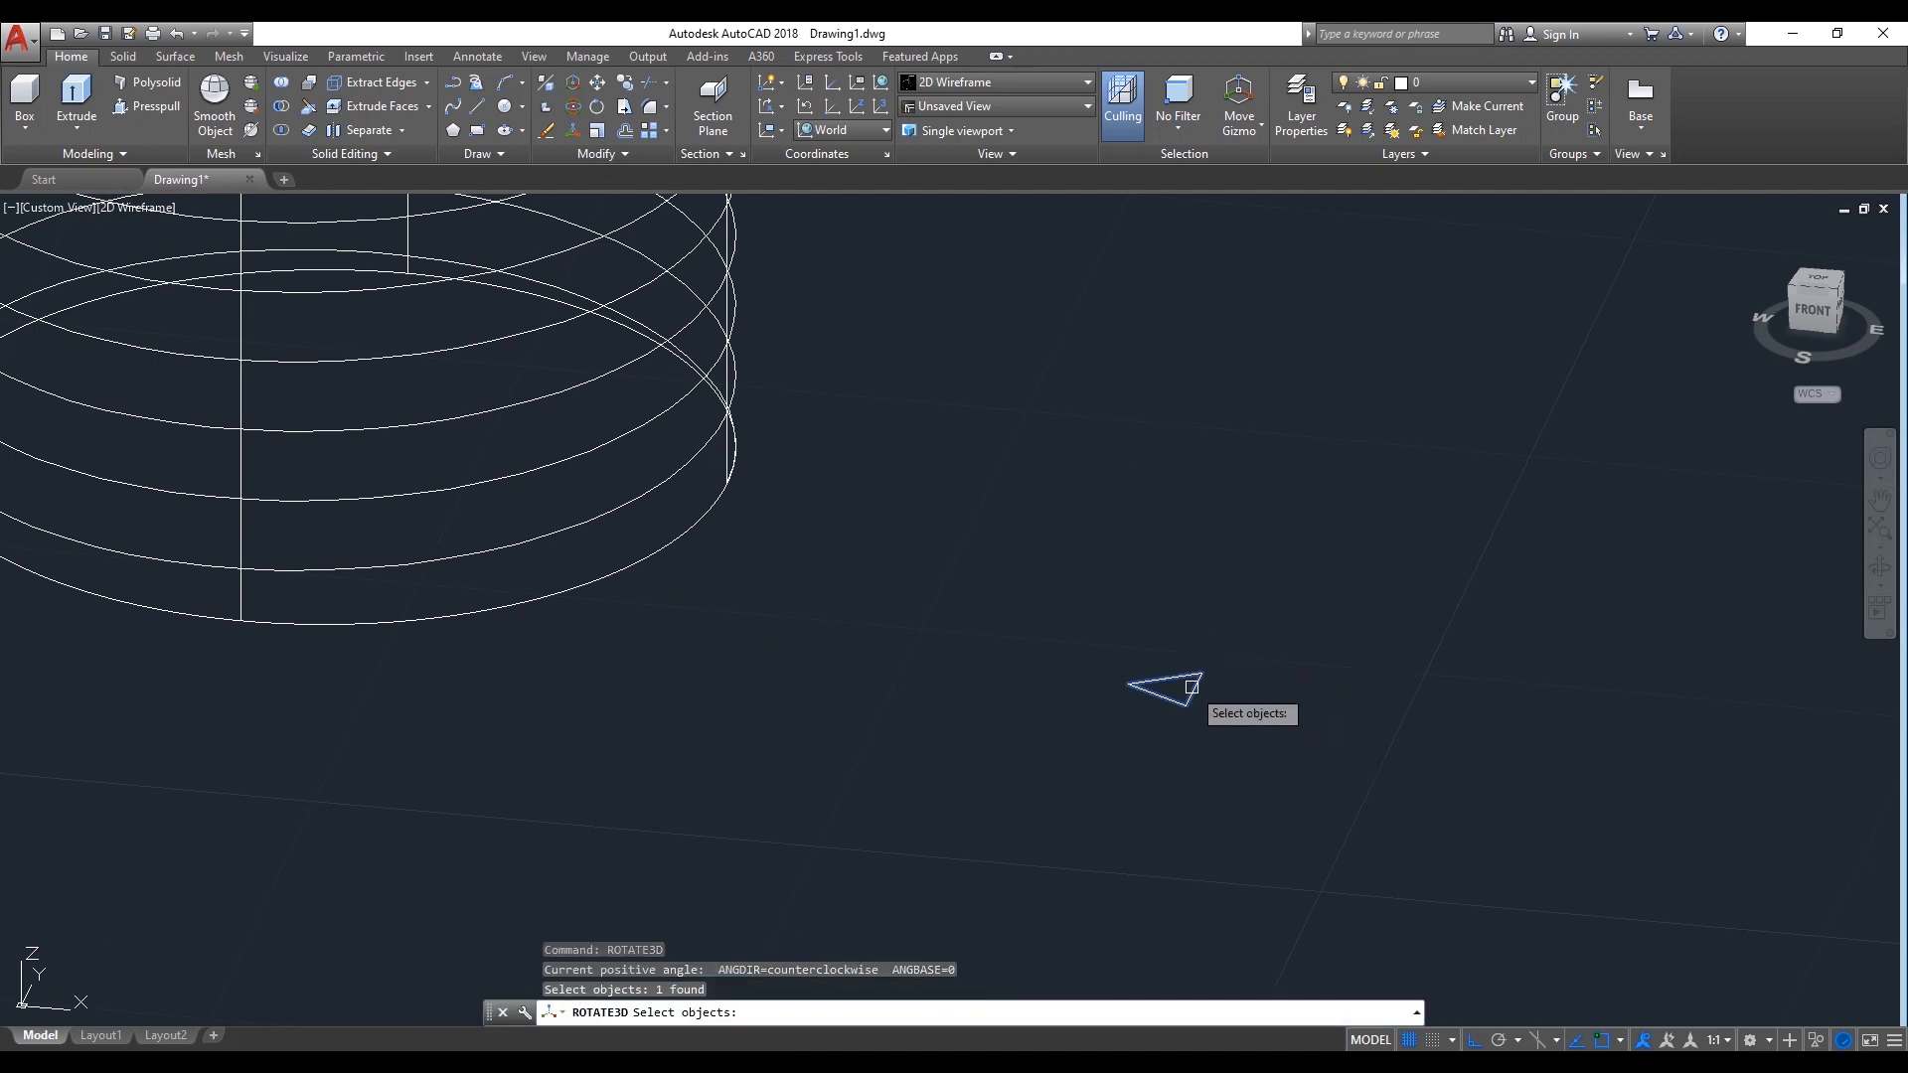
key("Return")
scroll(1207, 683, "up", 3)
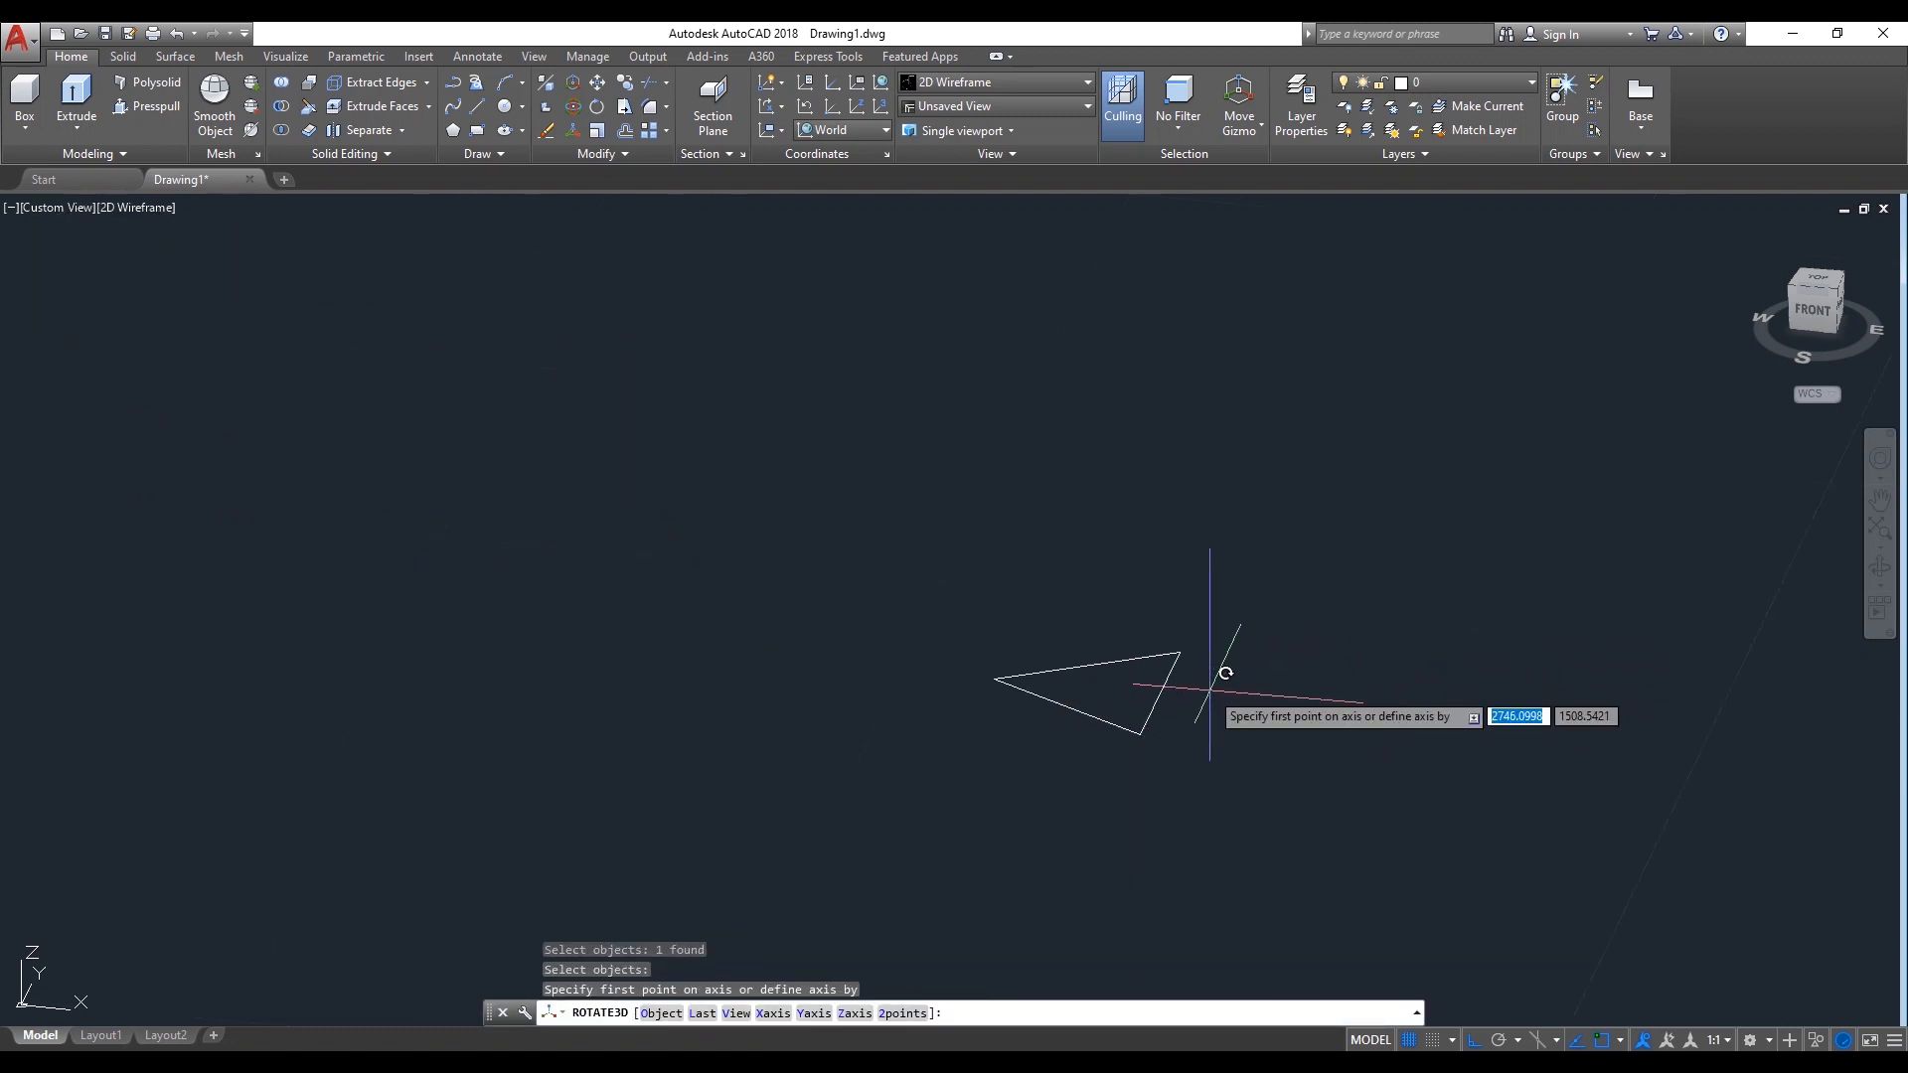
left_click(1160, 693)
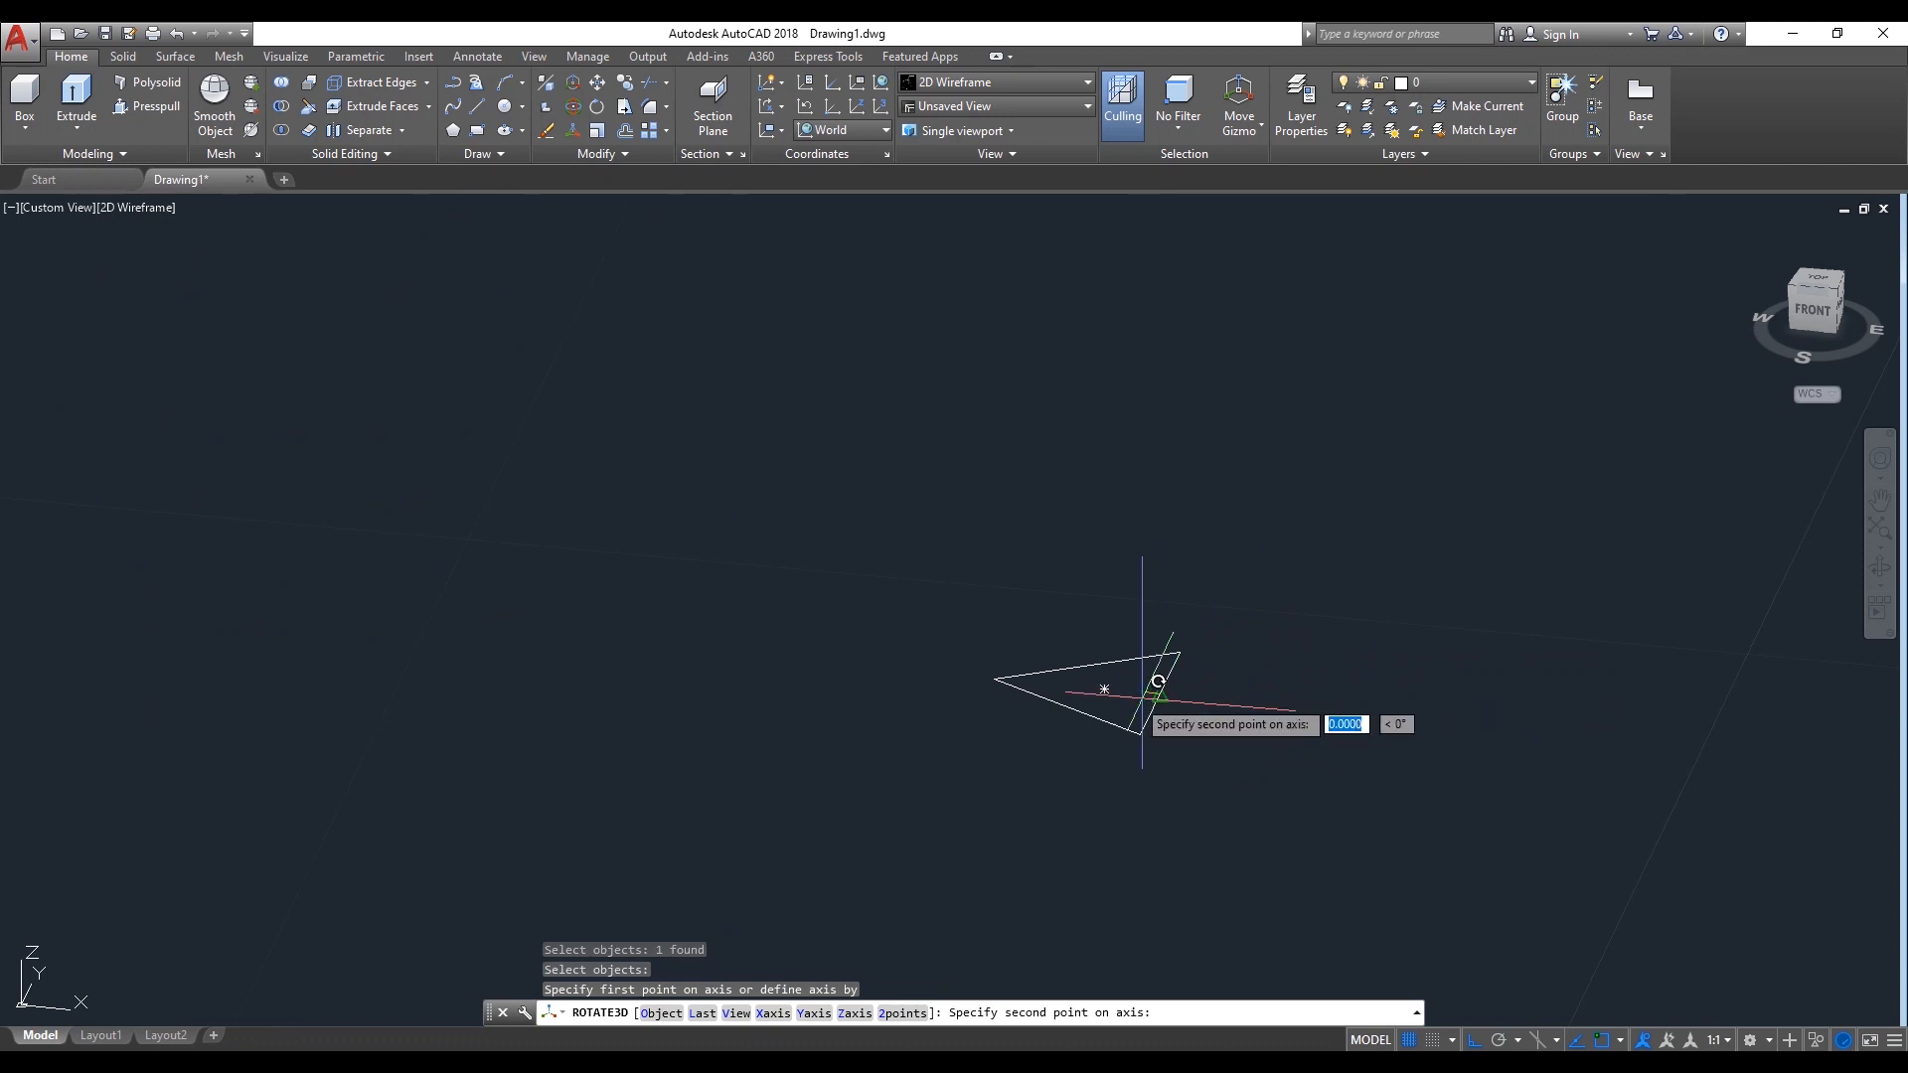
left_click(995, 679)
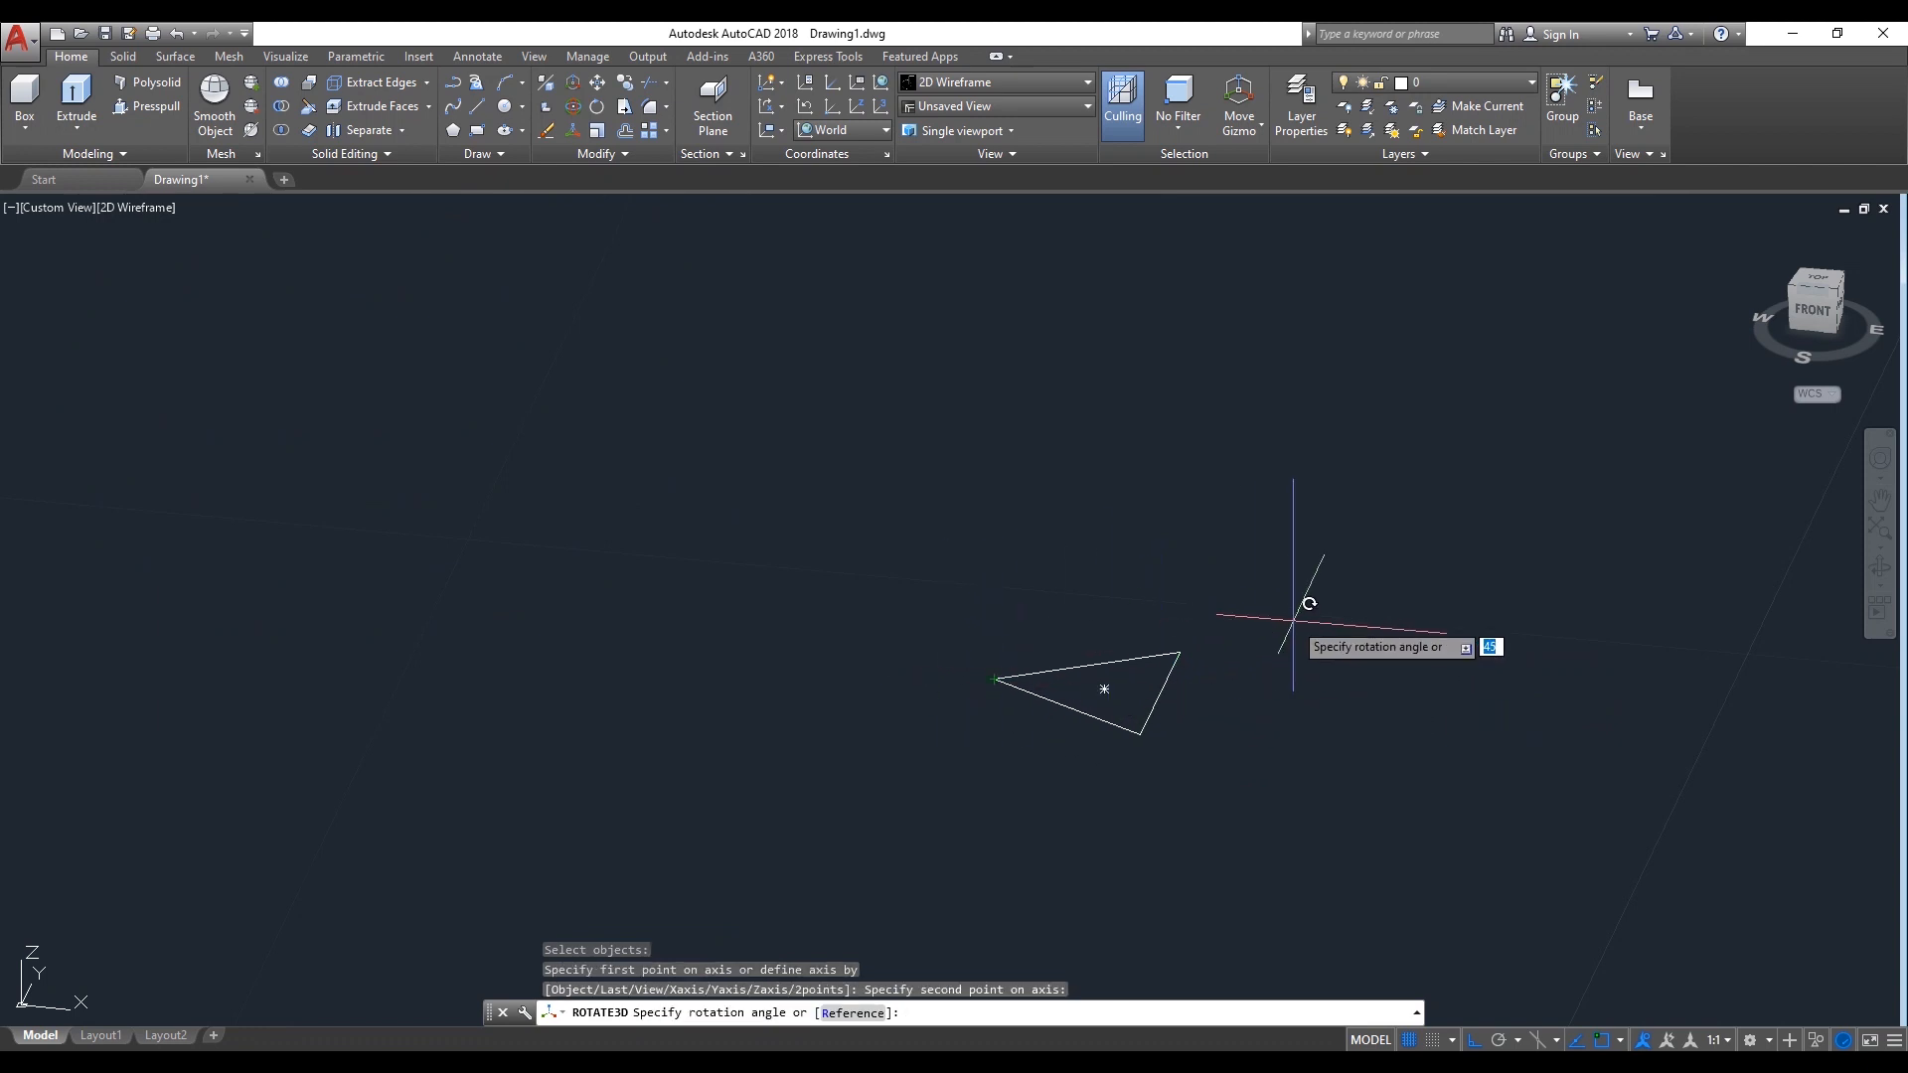
key("Return")
Move the triangle by the midpoint of its vertical edge onto the helix's lower endpoint
scroll(1297, 616, "down", 3)
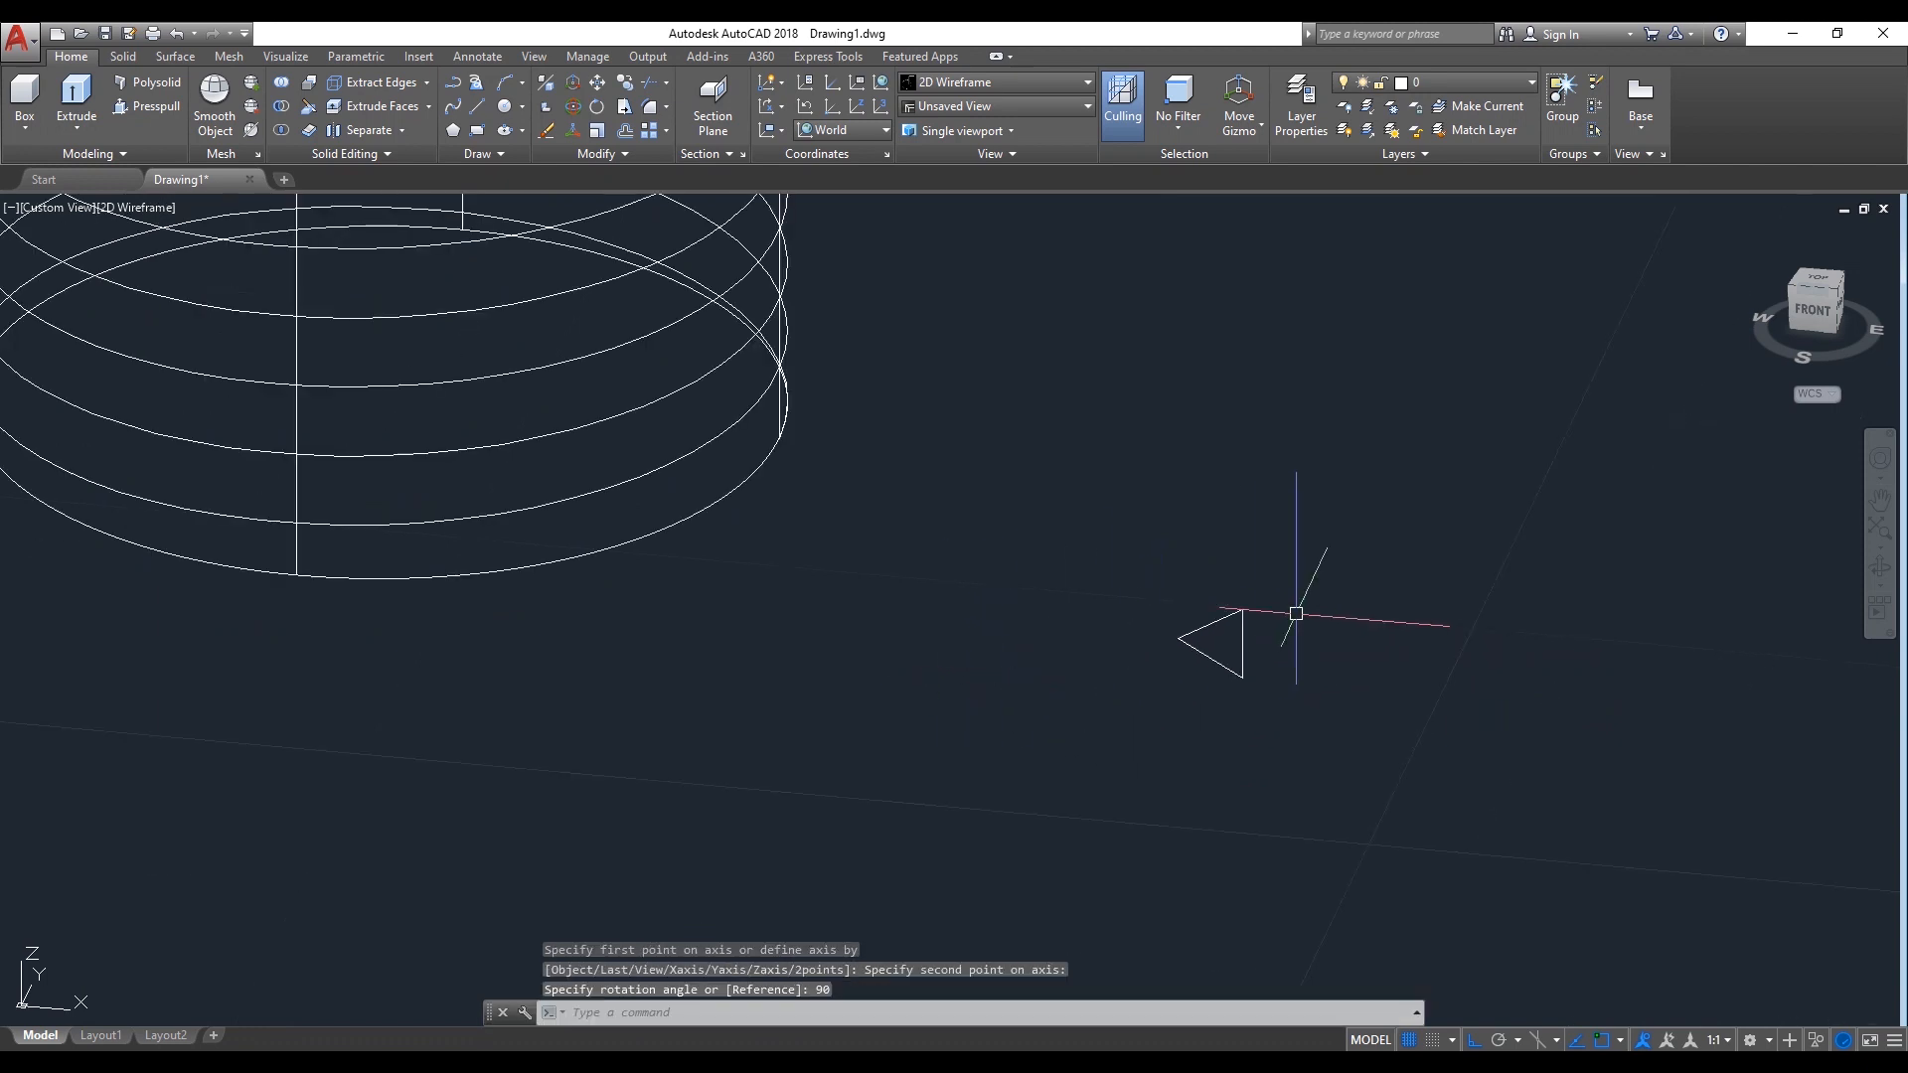
scroll(1311, 613, "up", 1)
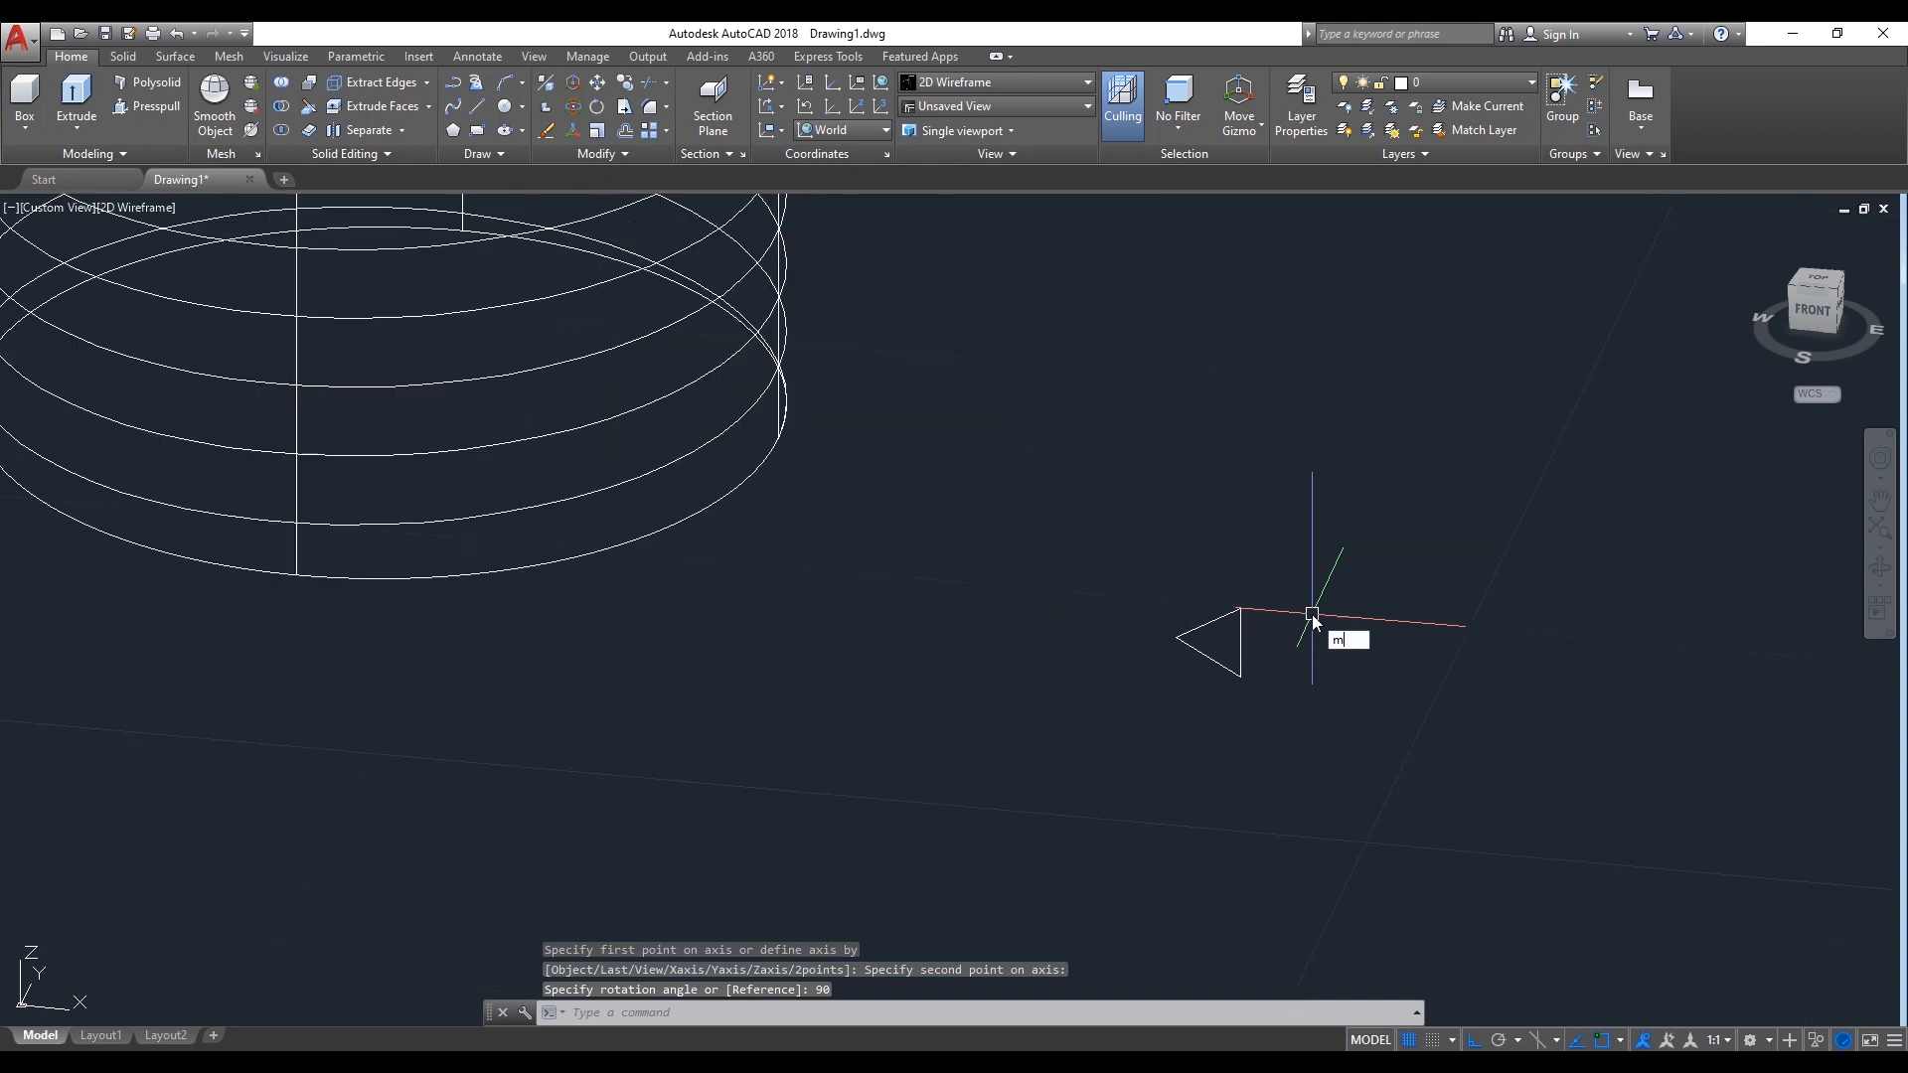
type("M")
left_click(1365, 661)
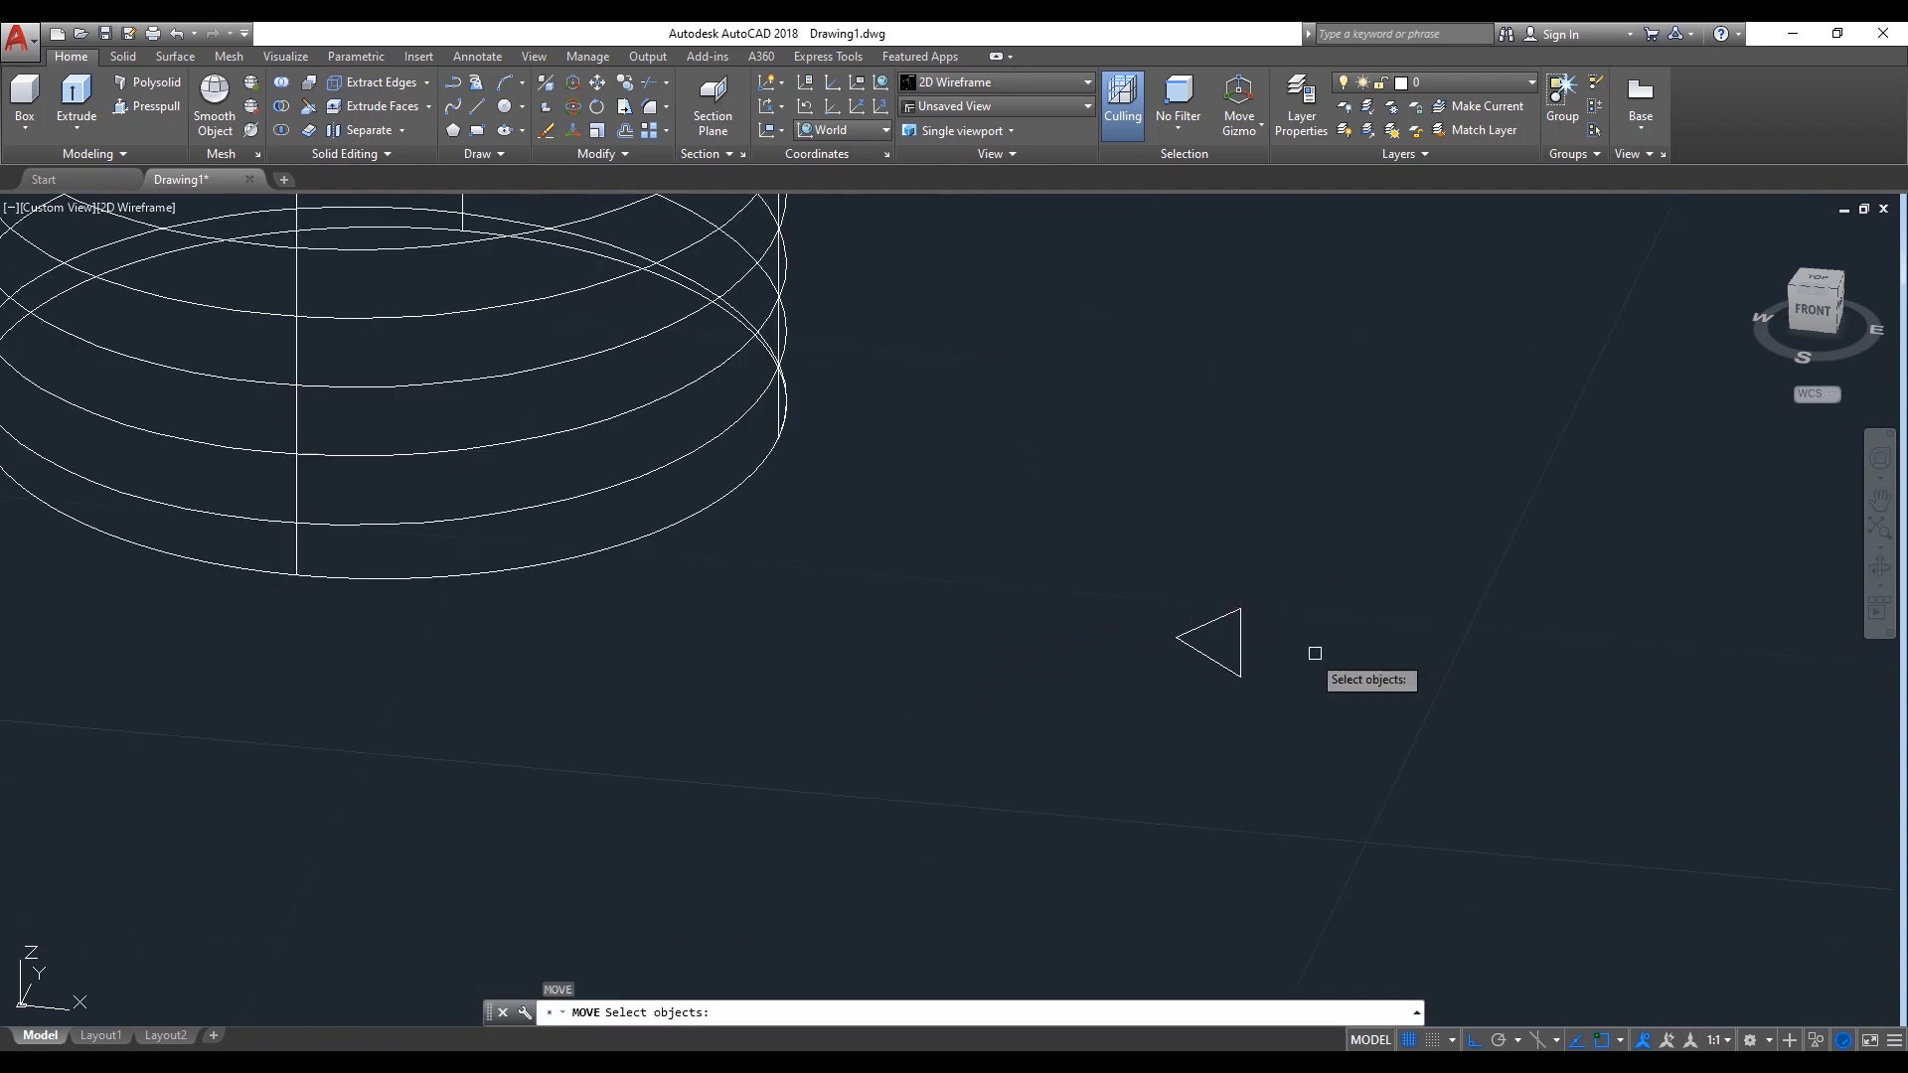
left_click(1240, 640)
key("Return")
scroll(1310, 639, "up", 2)
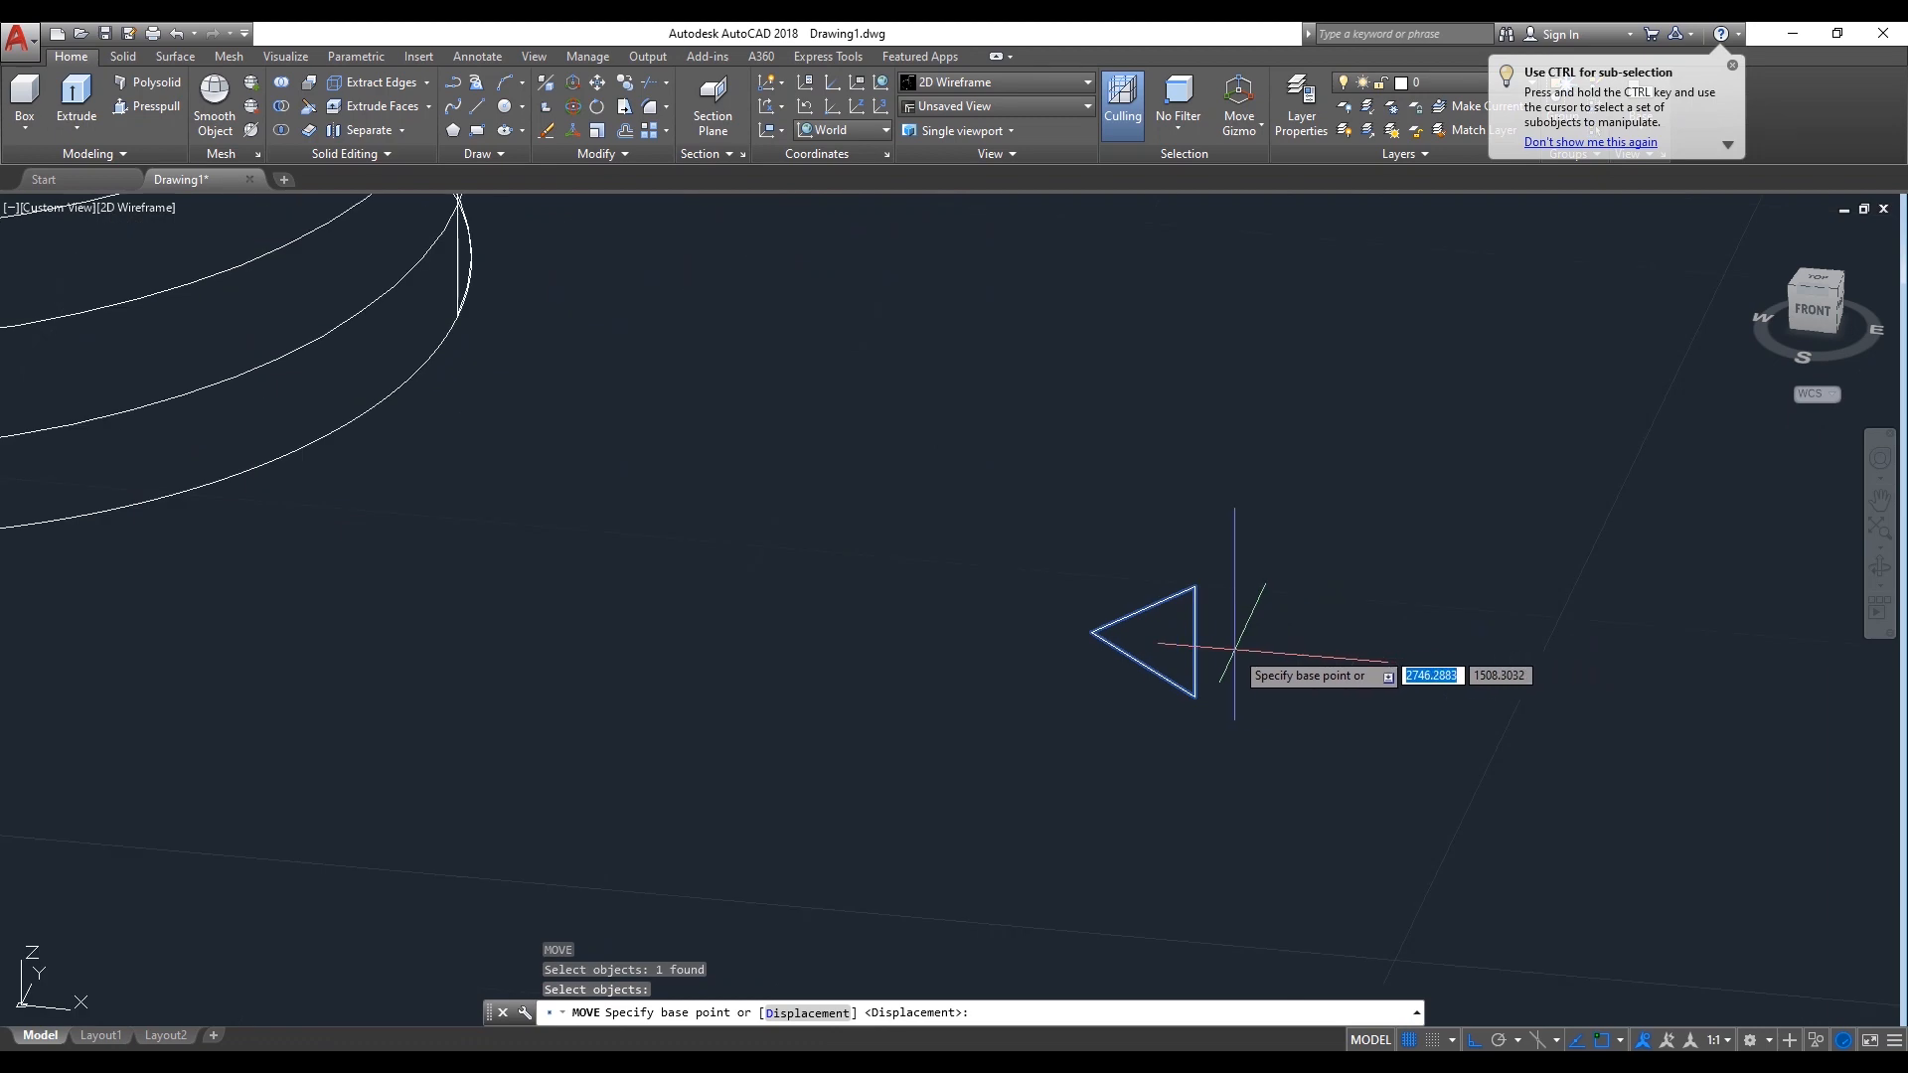
left_click(1199, 641)
scroll(1245, 624, "down", 2)
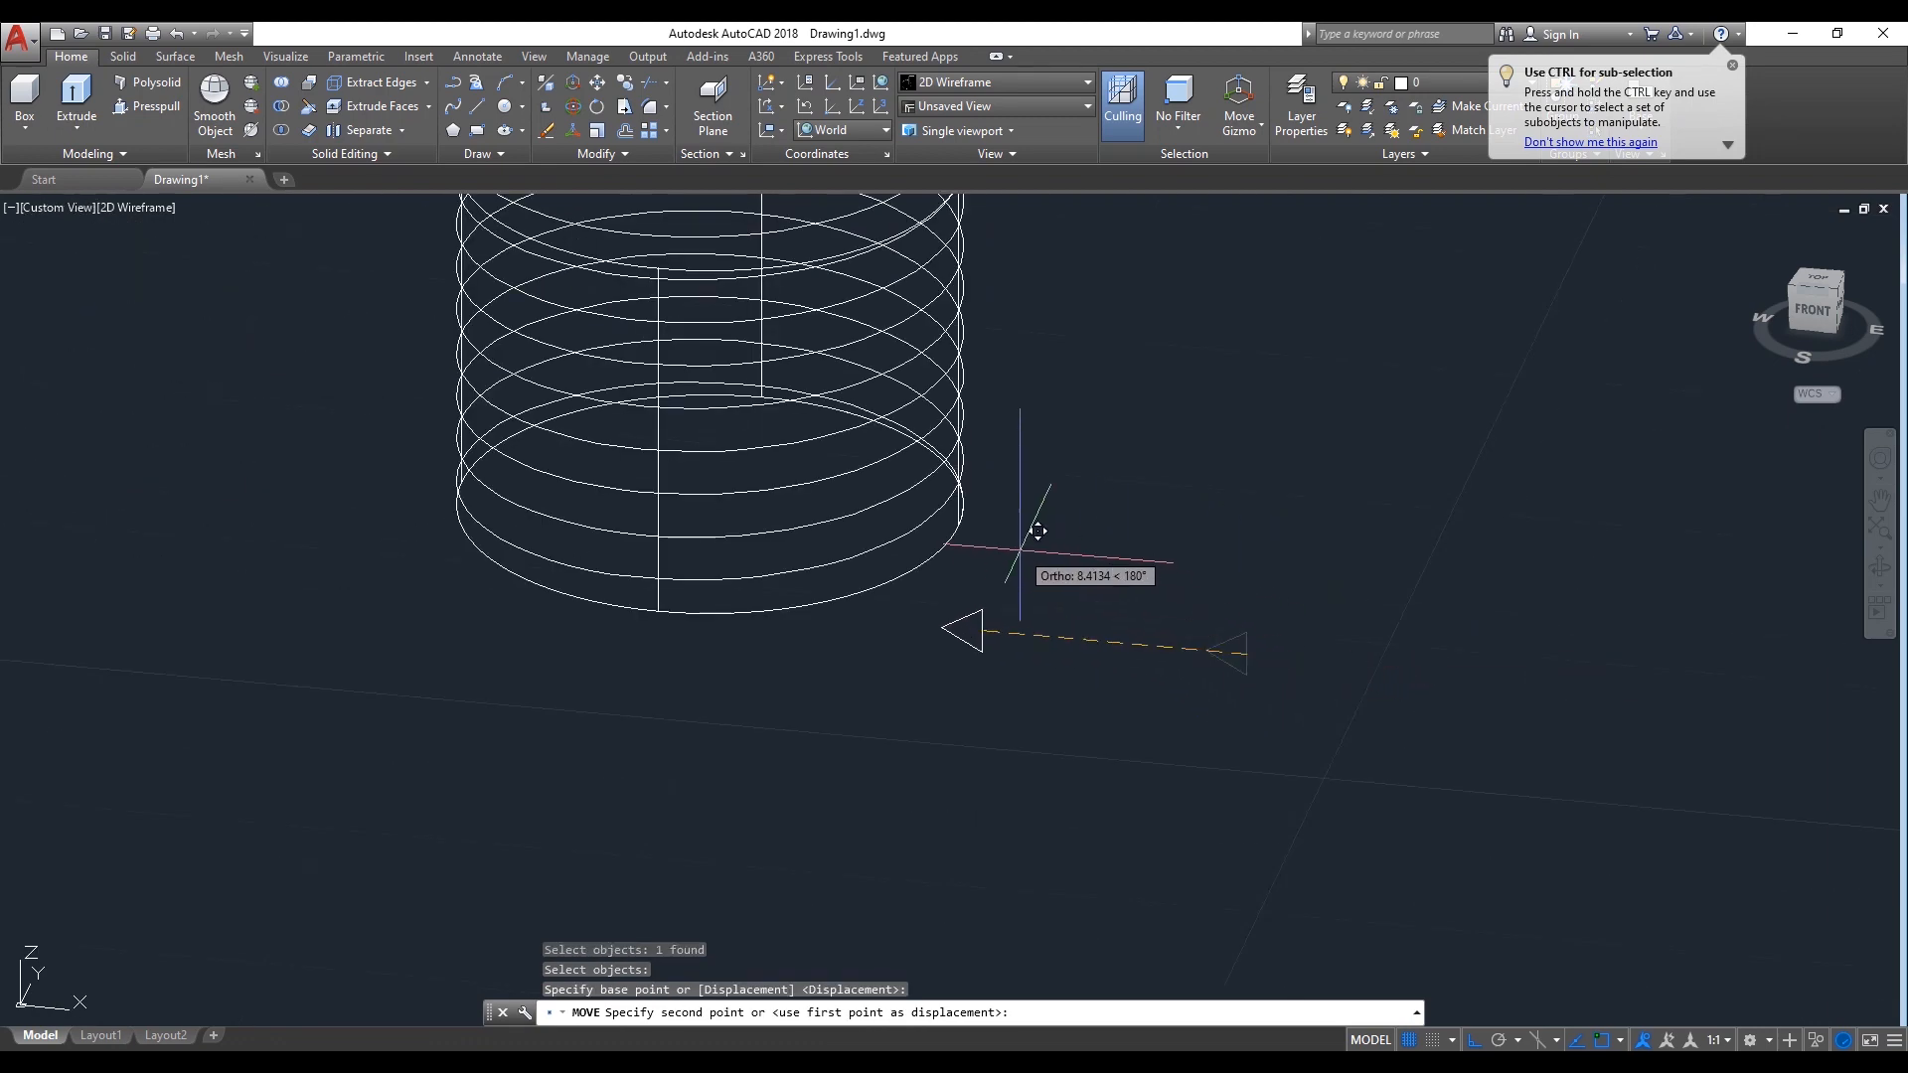
scroll(1004, 517, "up", 3)
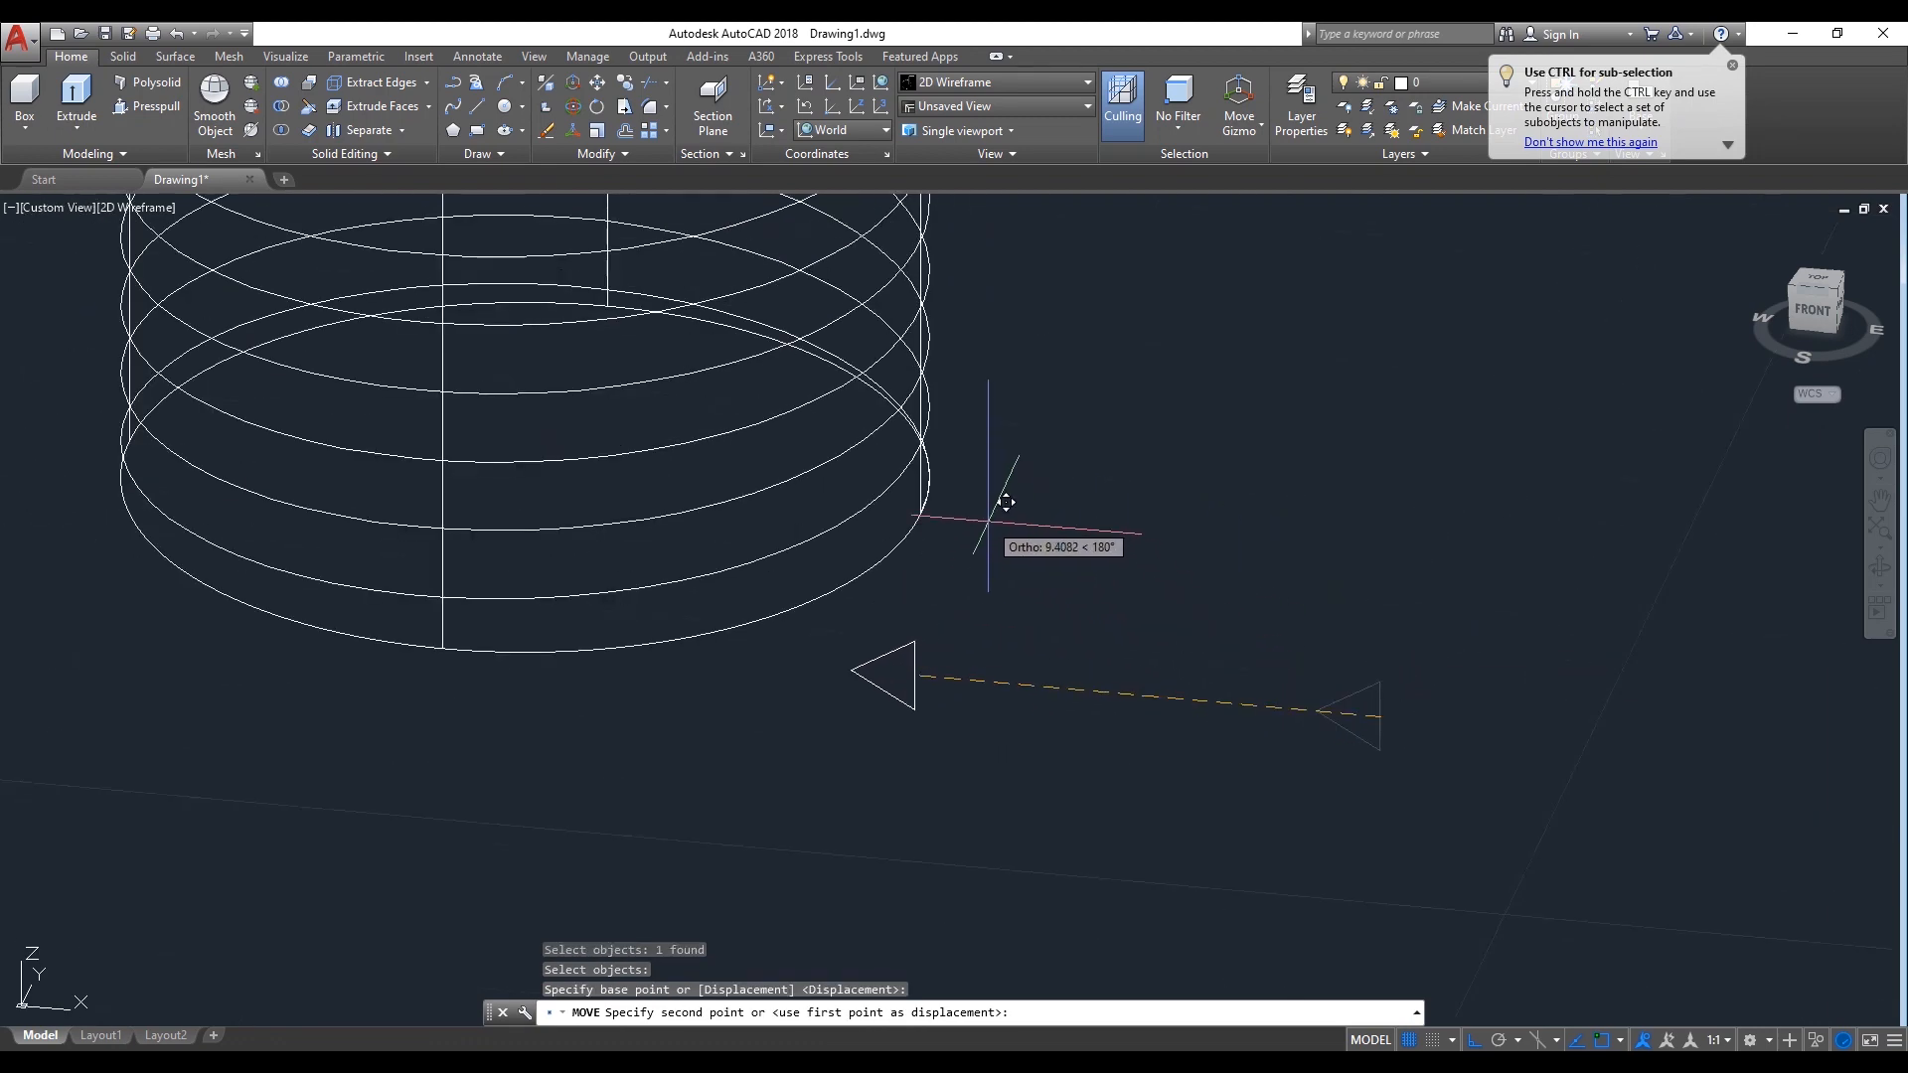
left_click(895, 490)
Display the model in the Shaded visual style
scroll(1138, 520, "down", 2)
scroll(1192, 540, "down", 3)
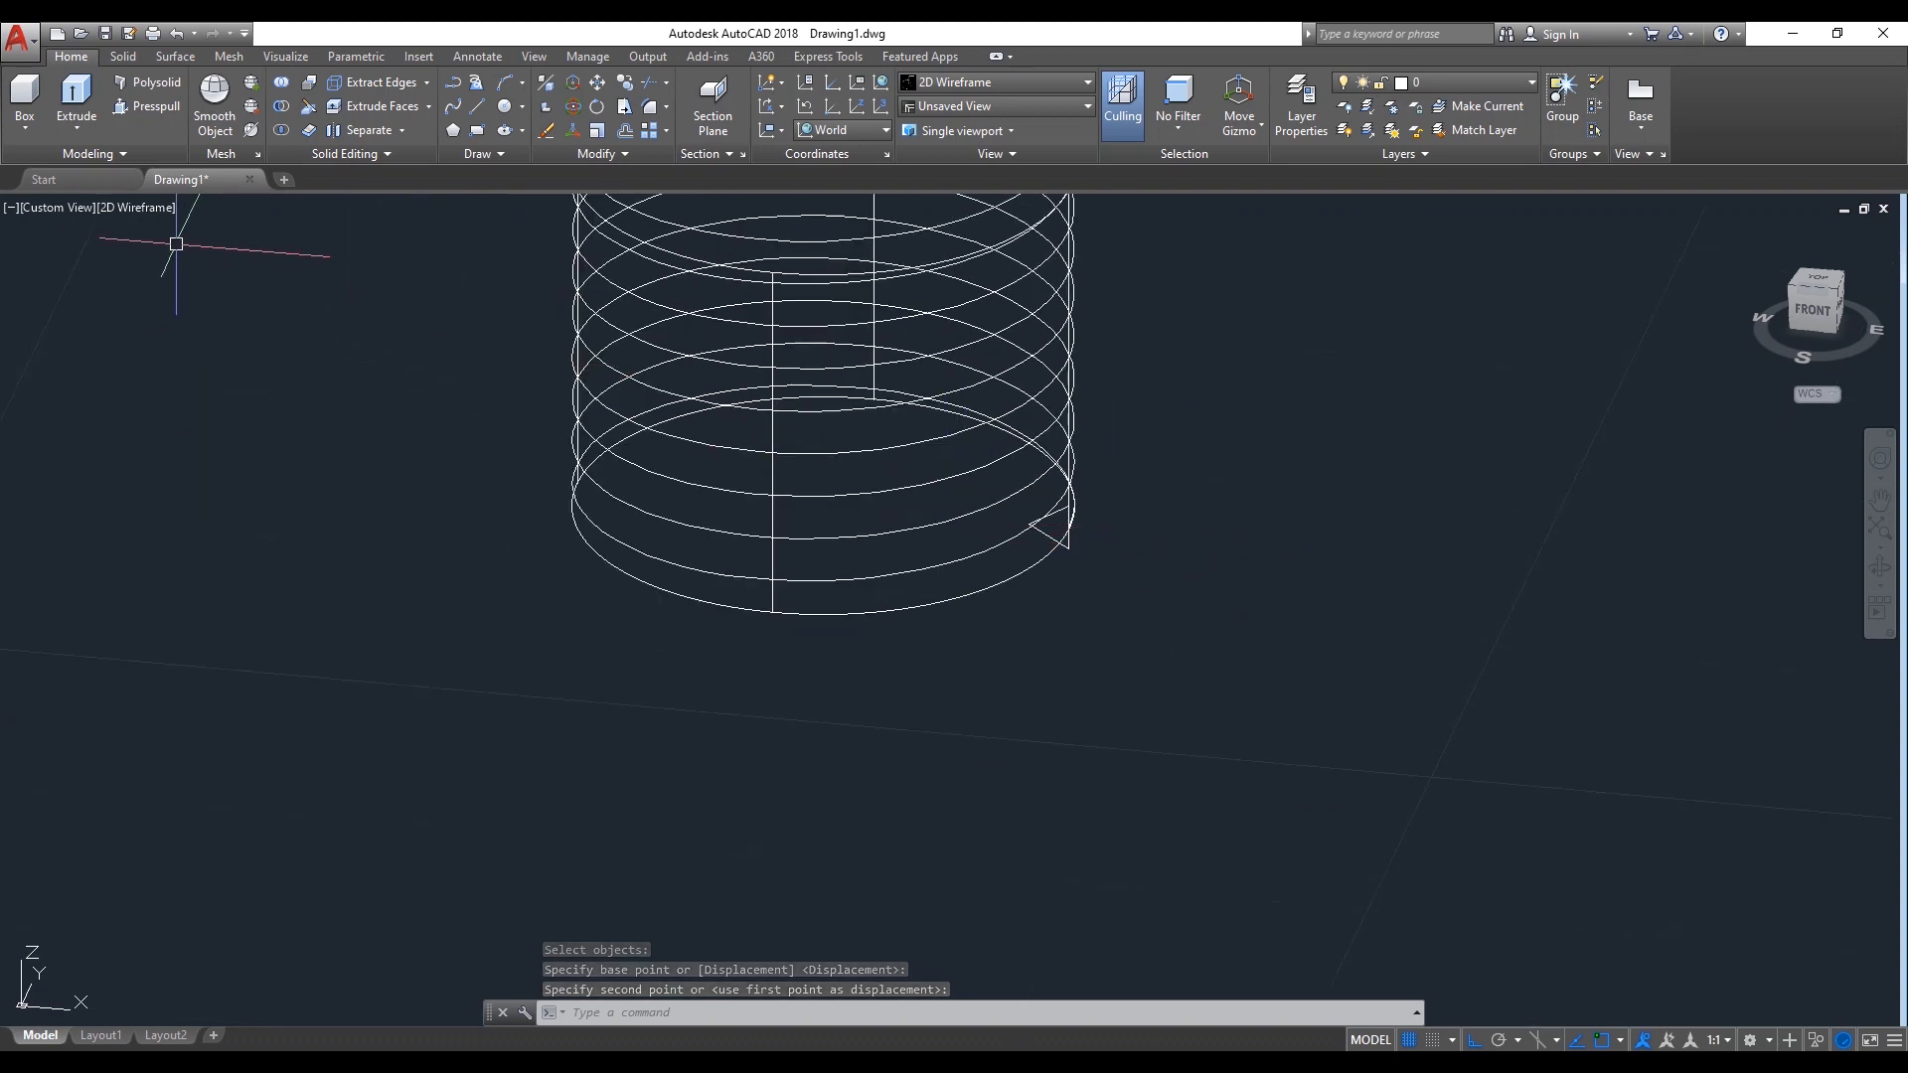
left_click(165, 206)
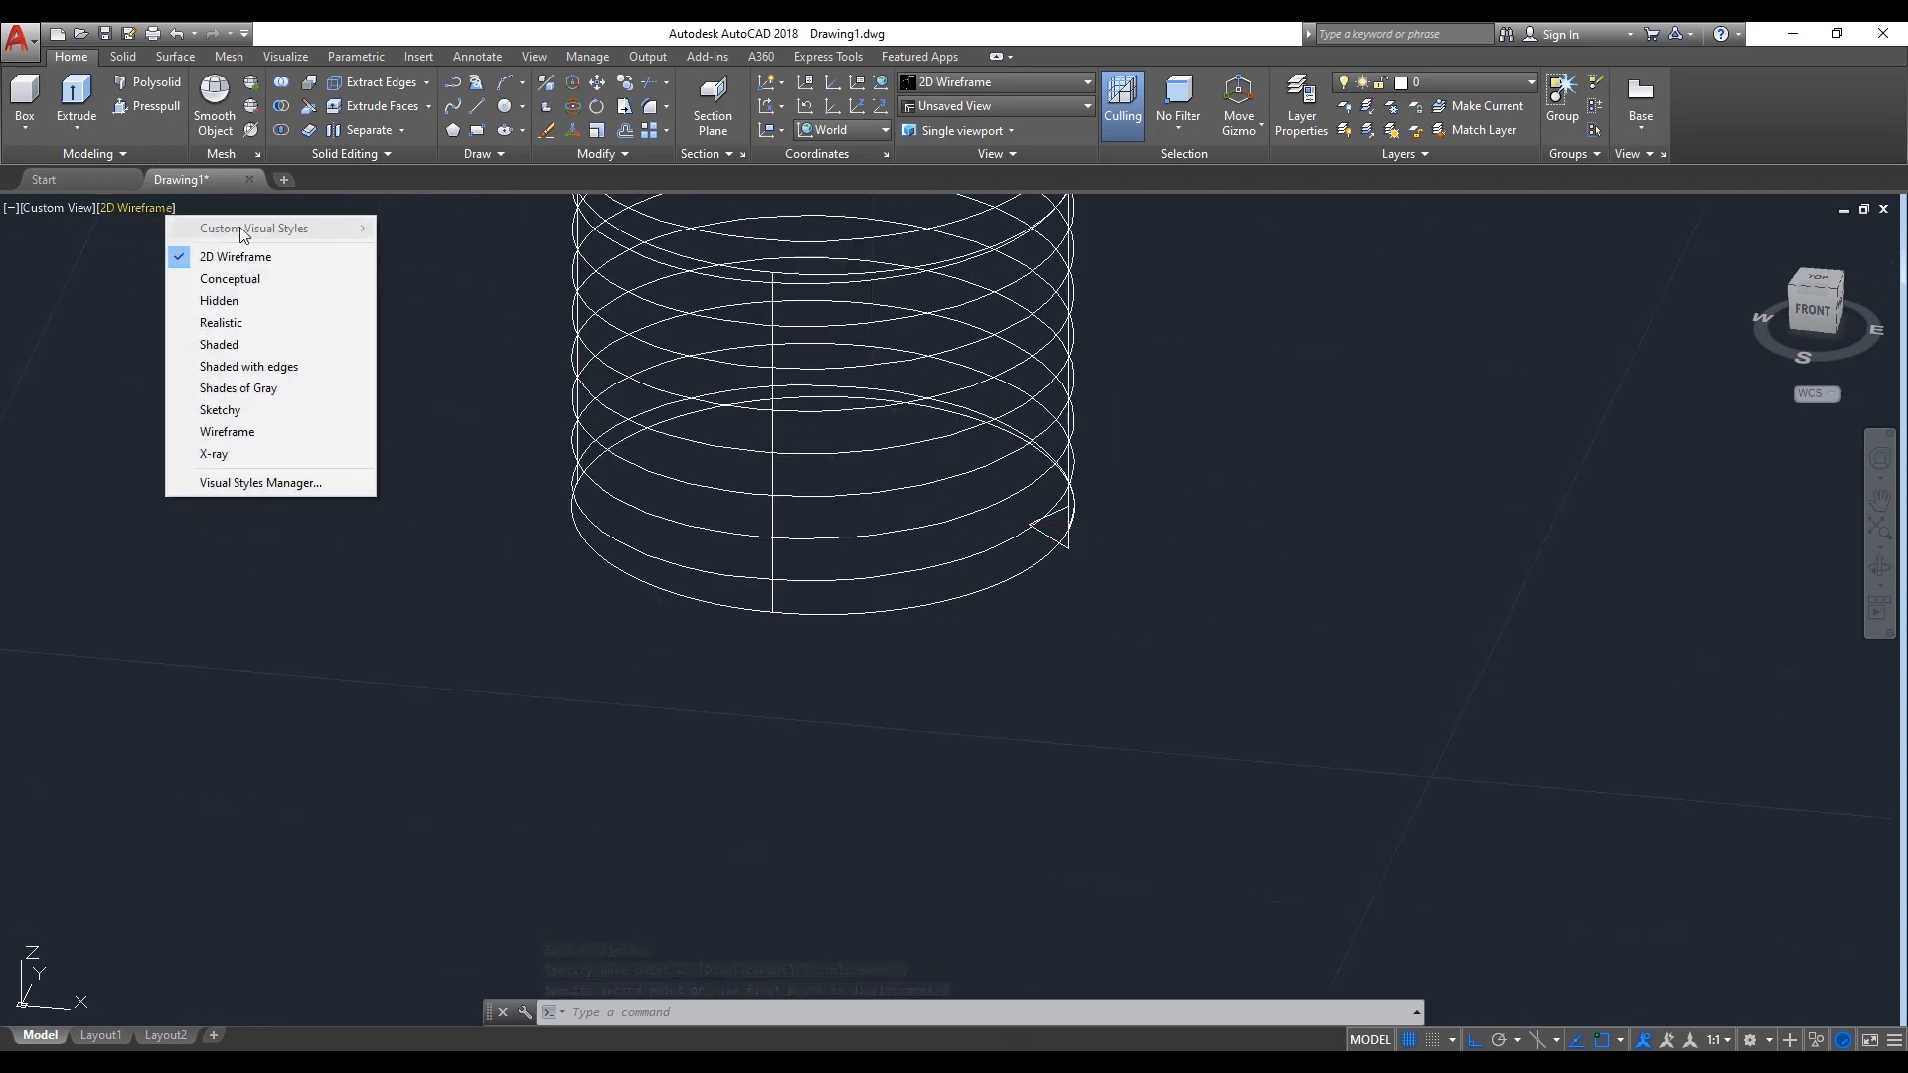
left_click(262, 340)
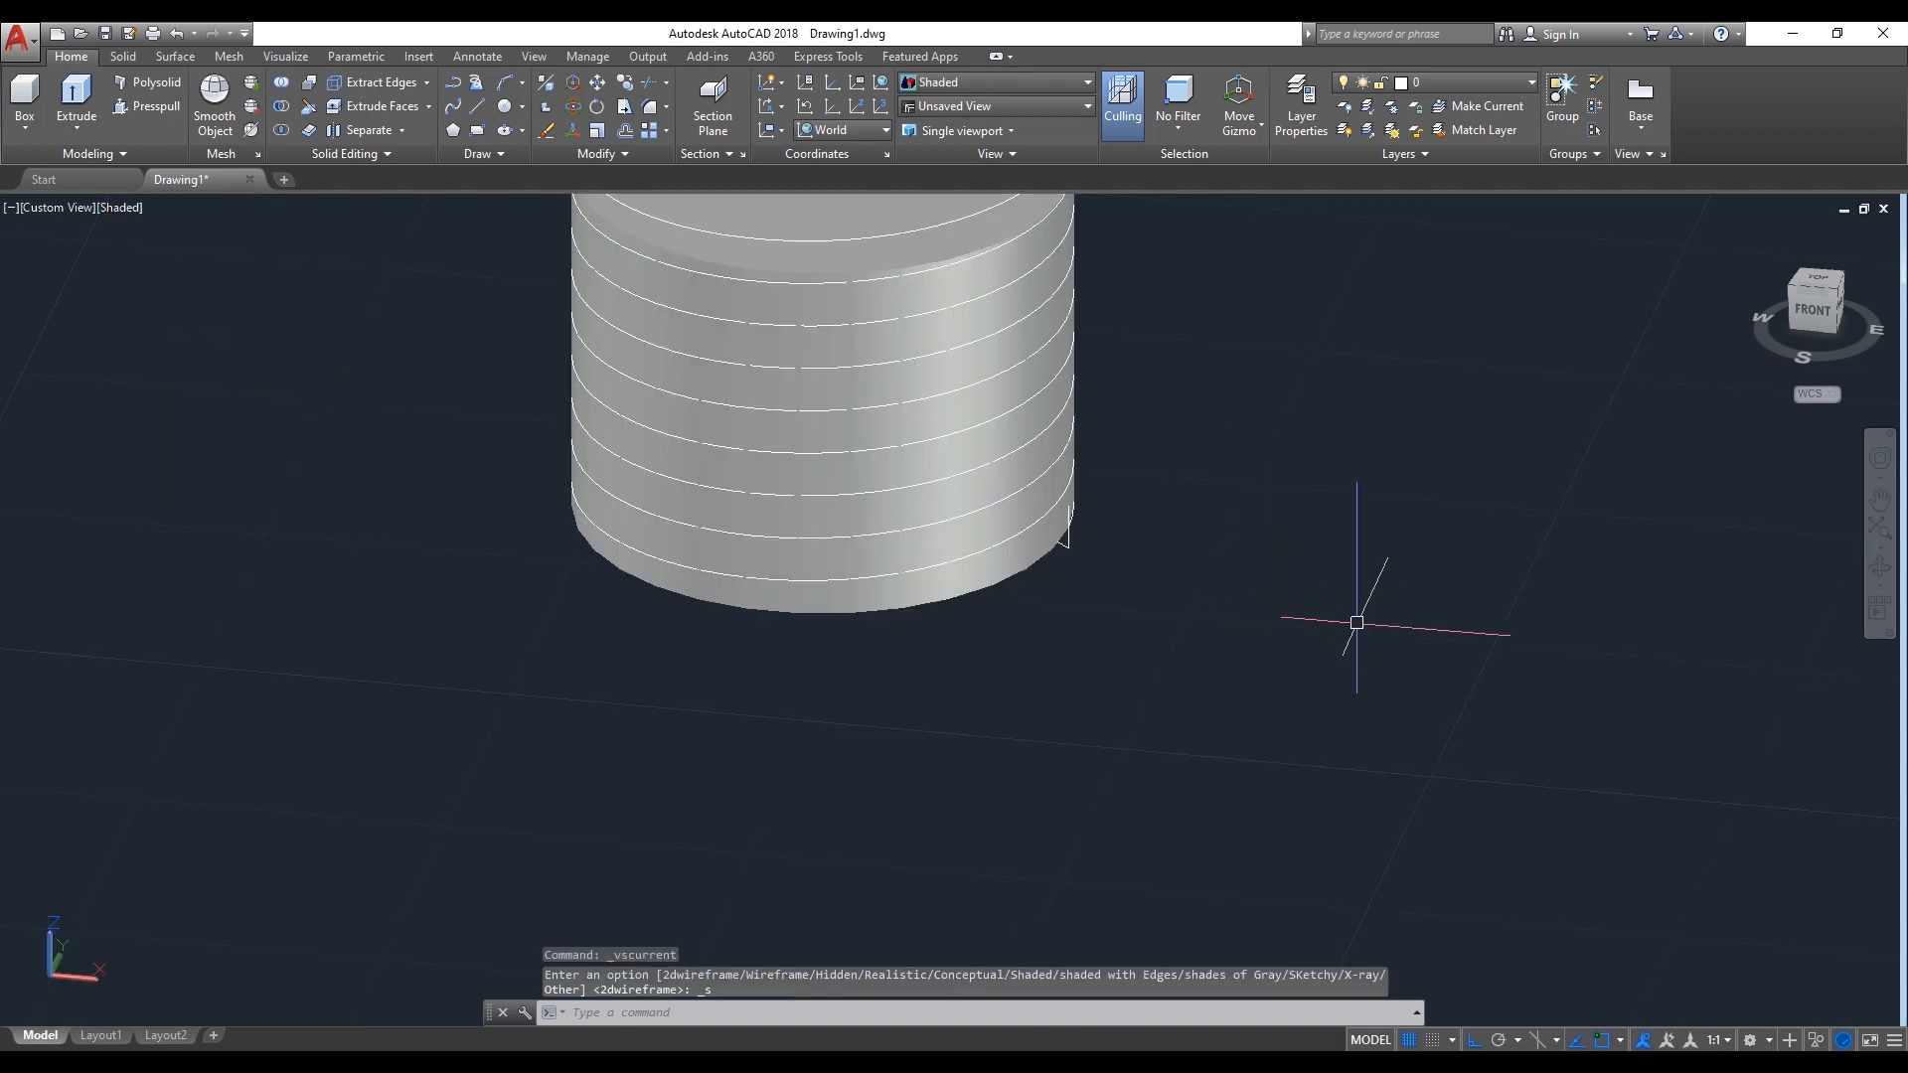
Chamfer the cylinder's bottom edge with a base surface distance of 1 and an other surface distance of 1.5
scroll(1214, 579, "up", 2)
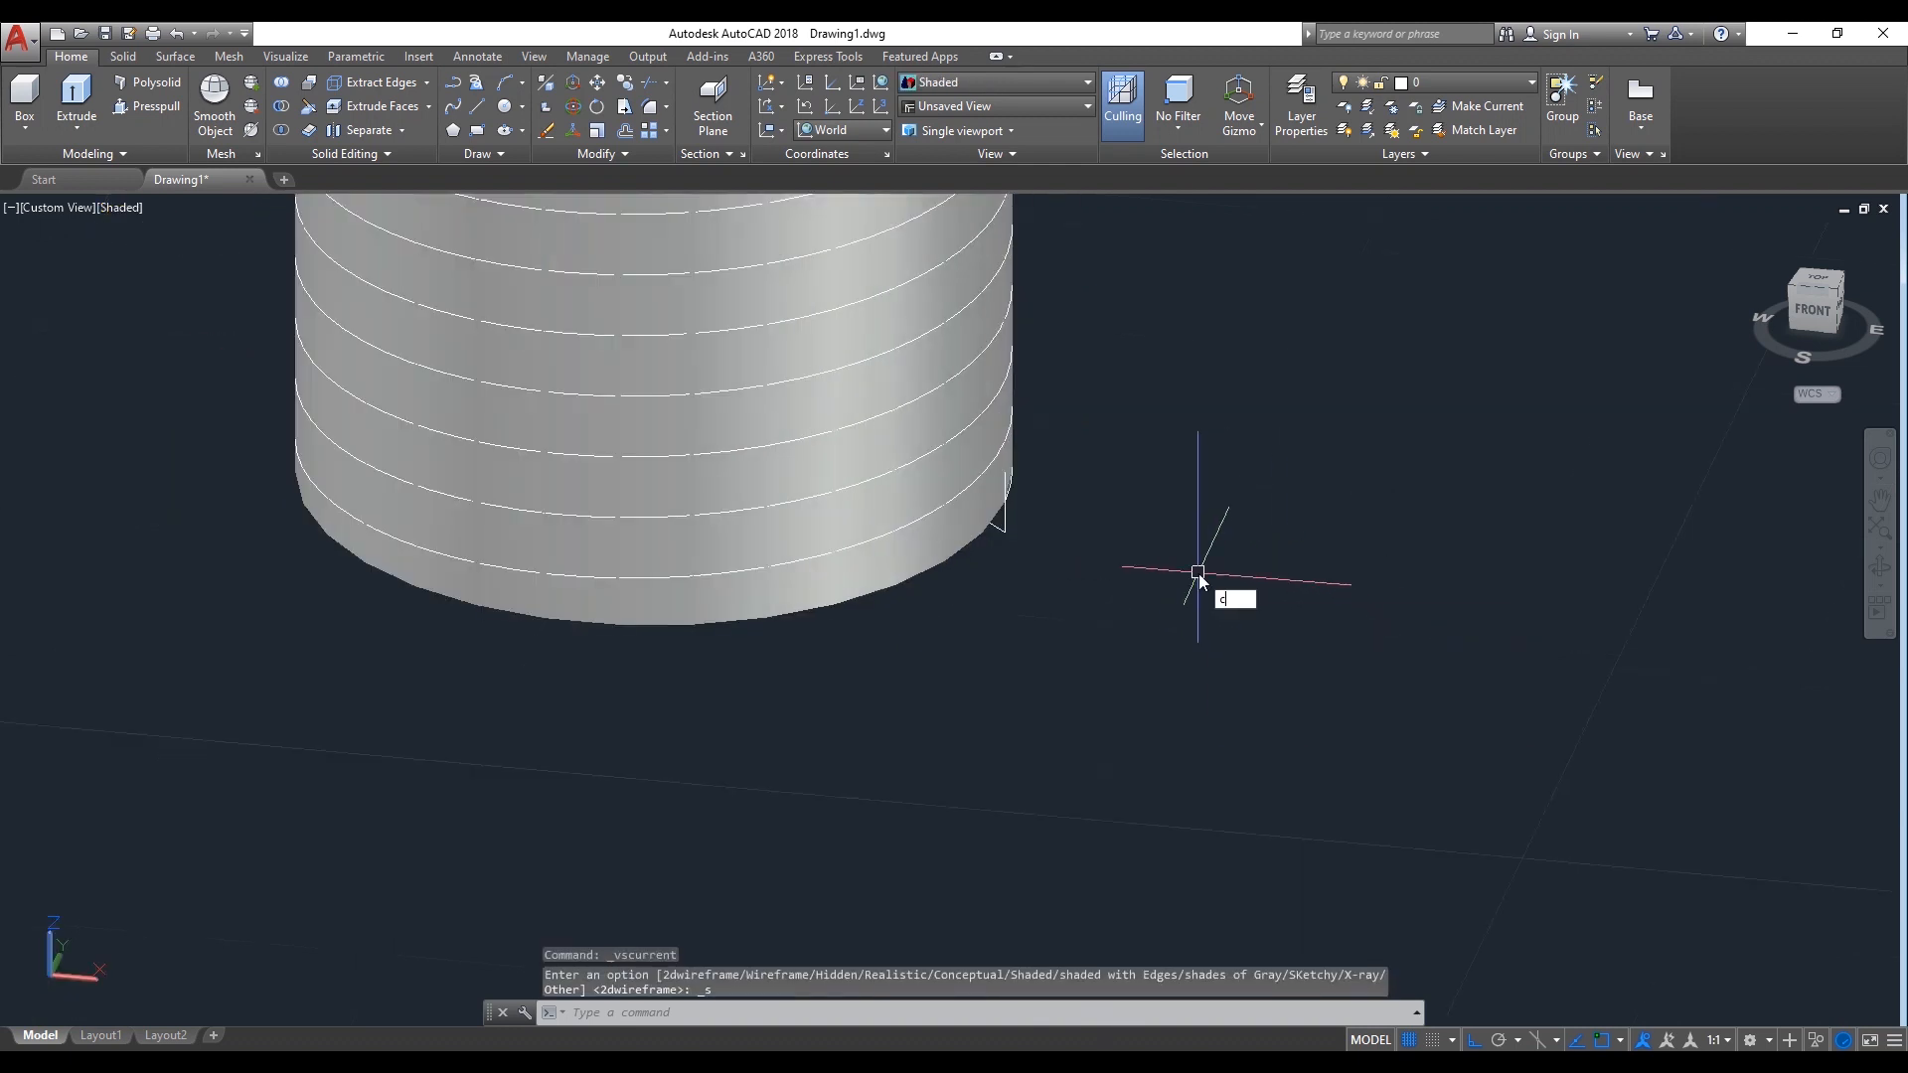
type("ha")
key("Return")
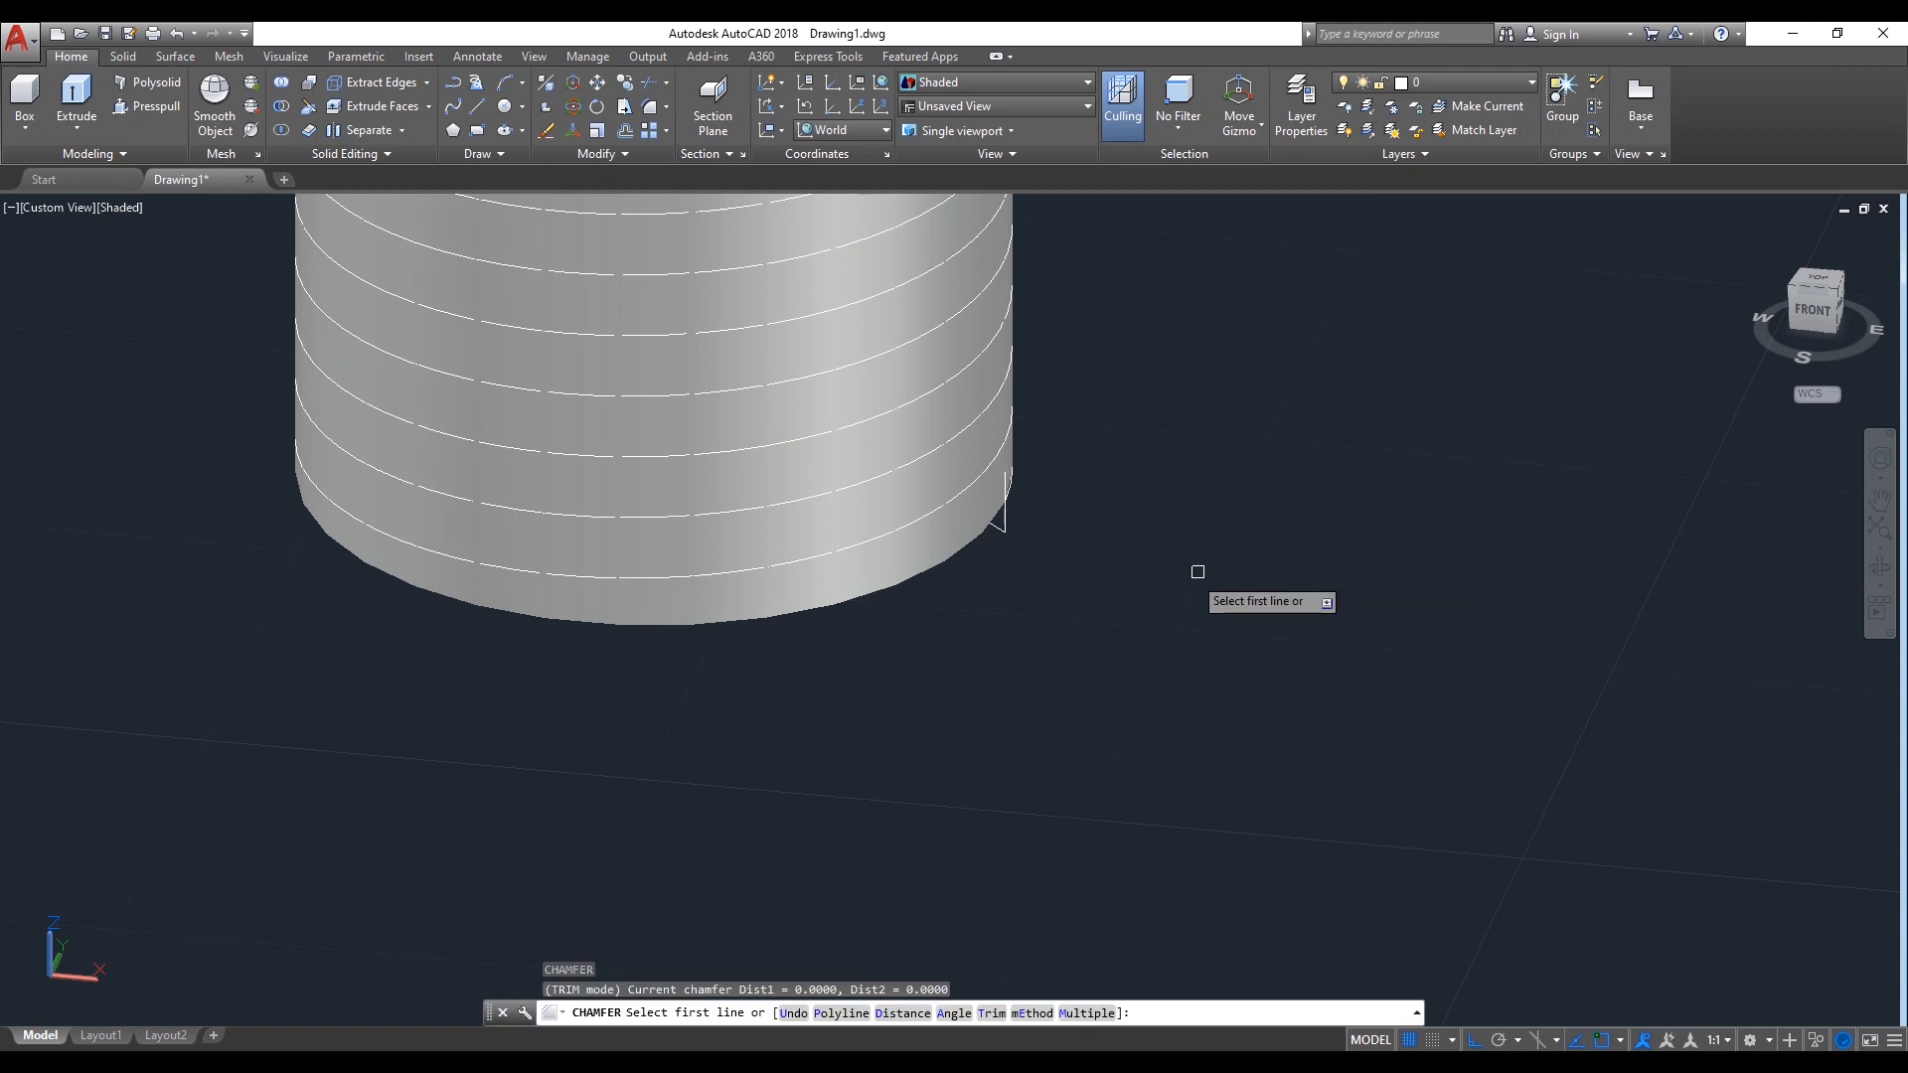
left_click(875, 594)
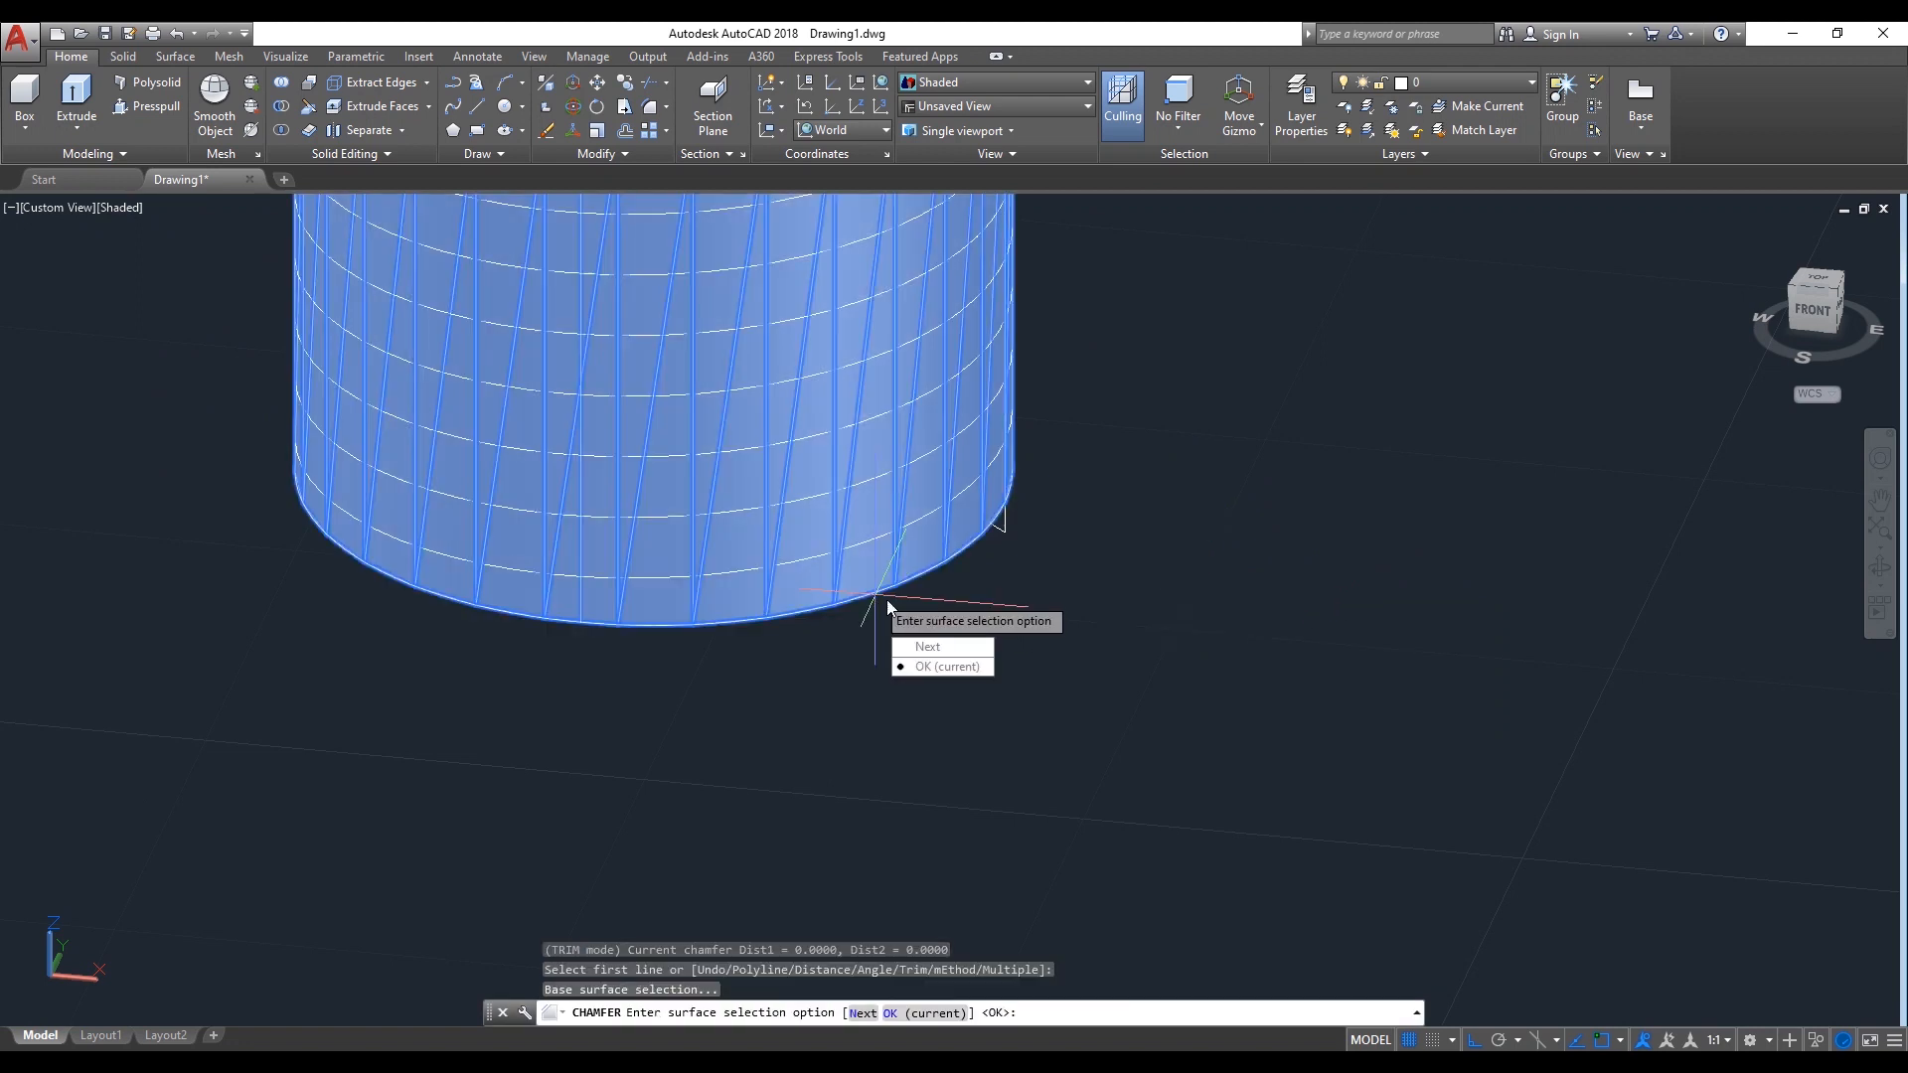
left_click(949, 664)
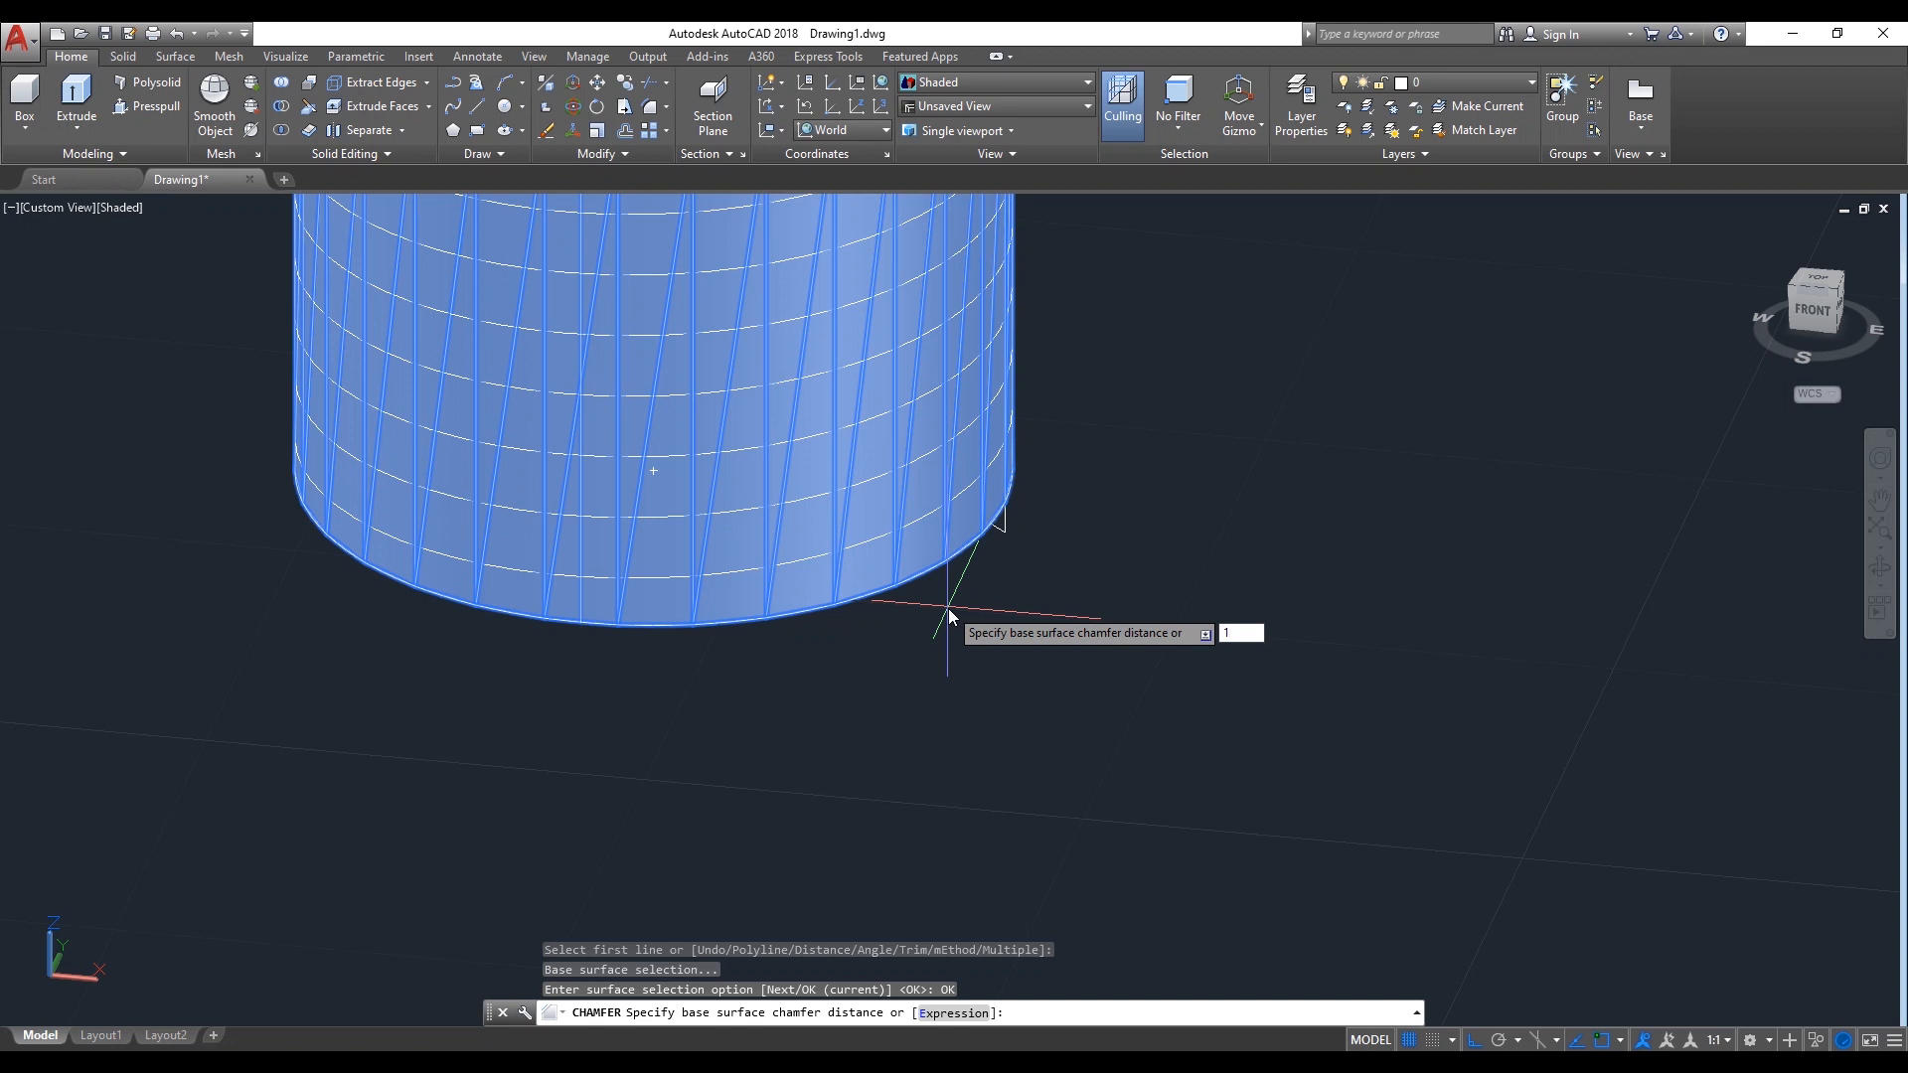
key("Return")
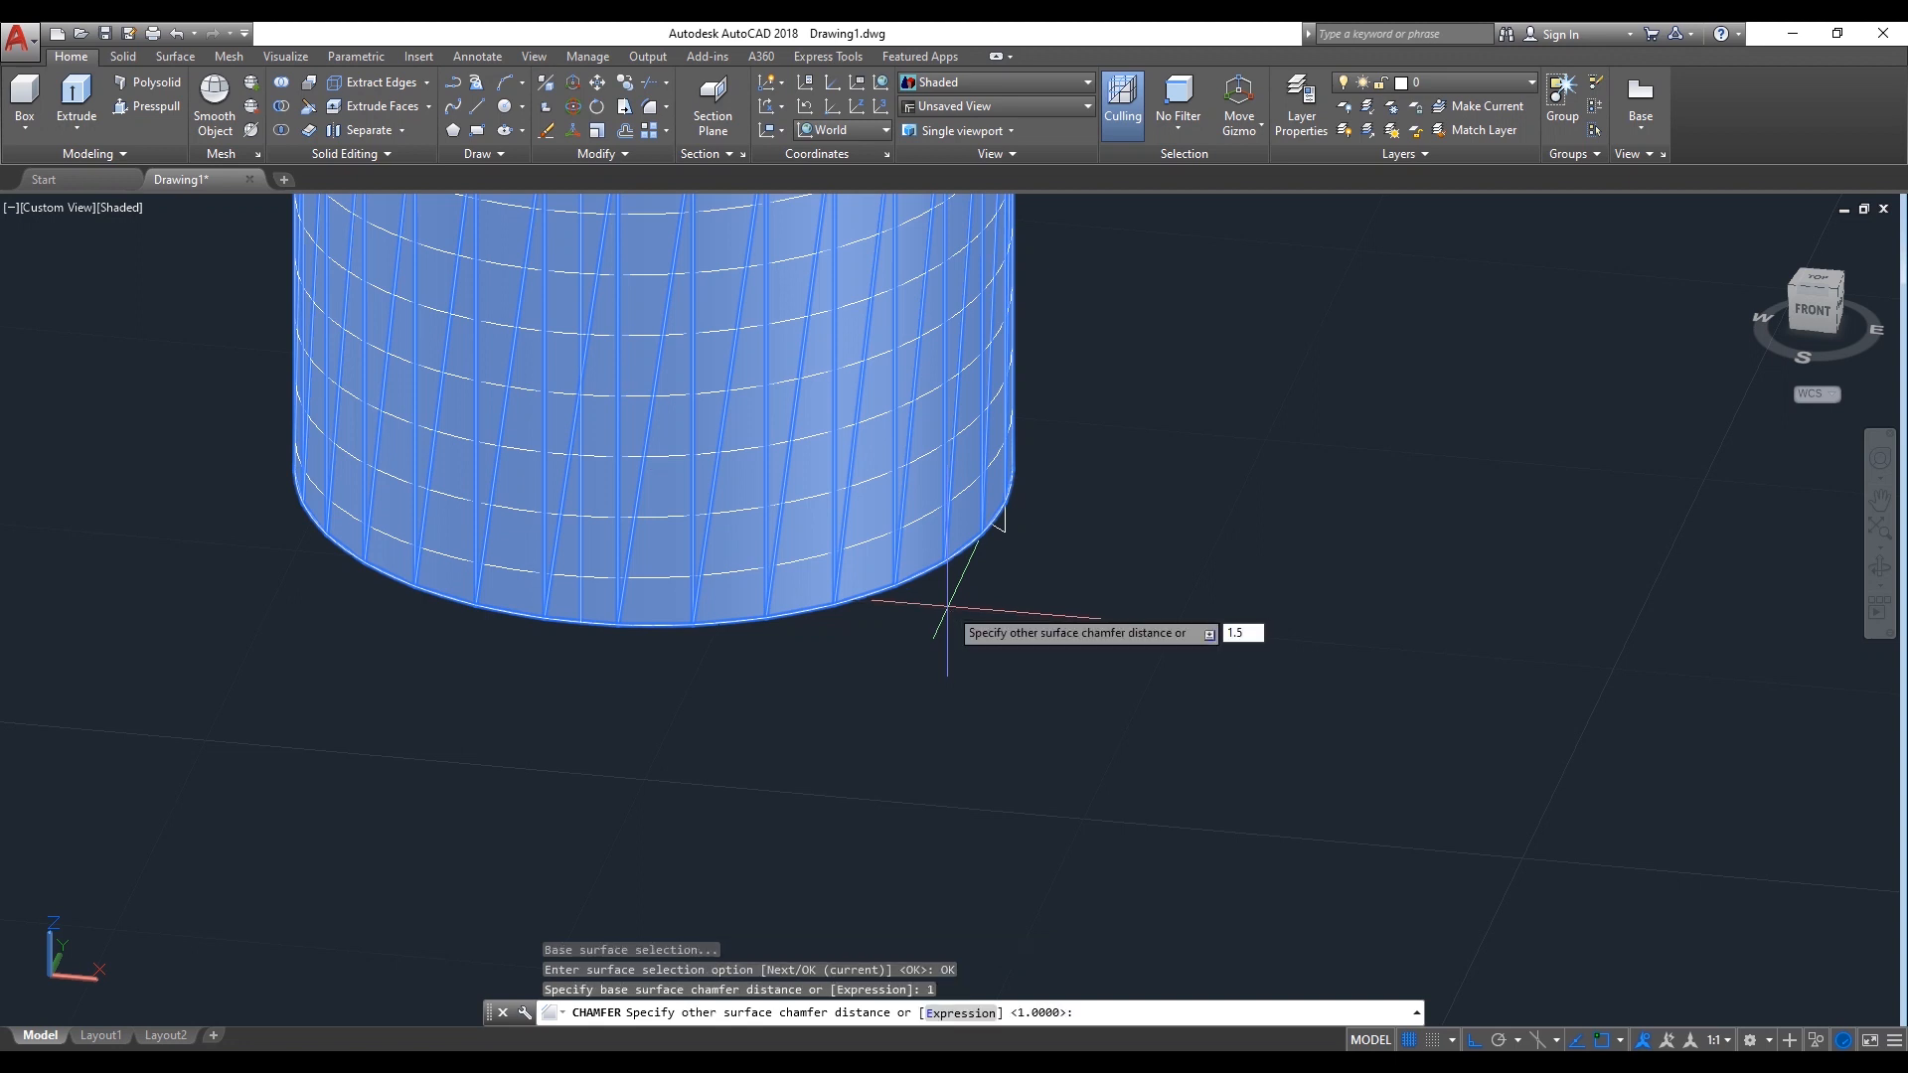
type("1.5")
key("Return")
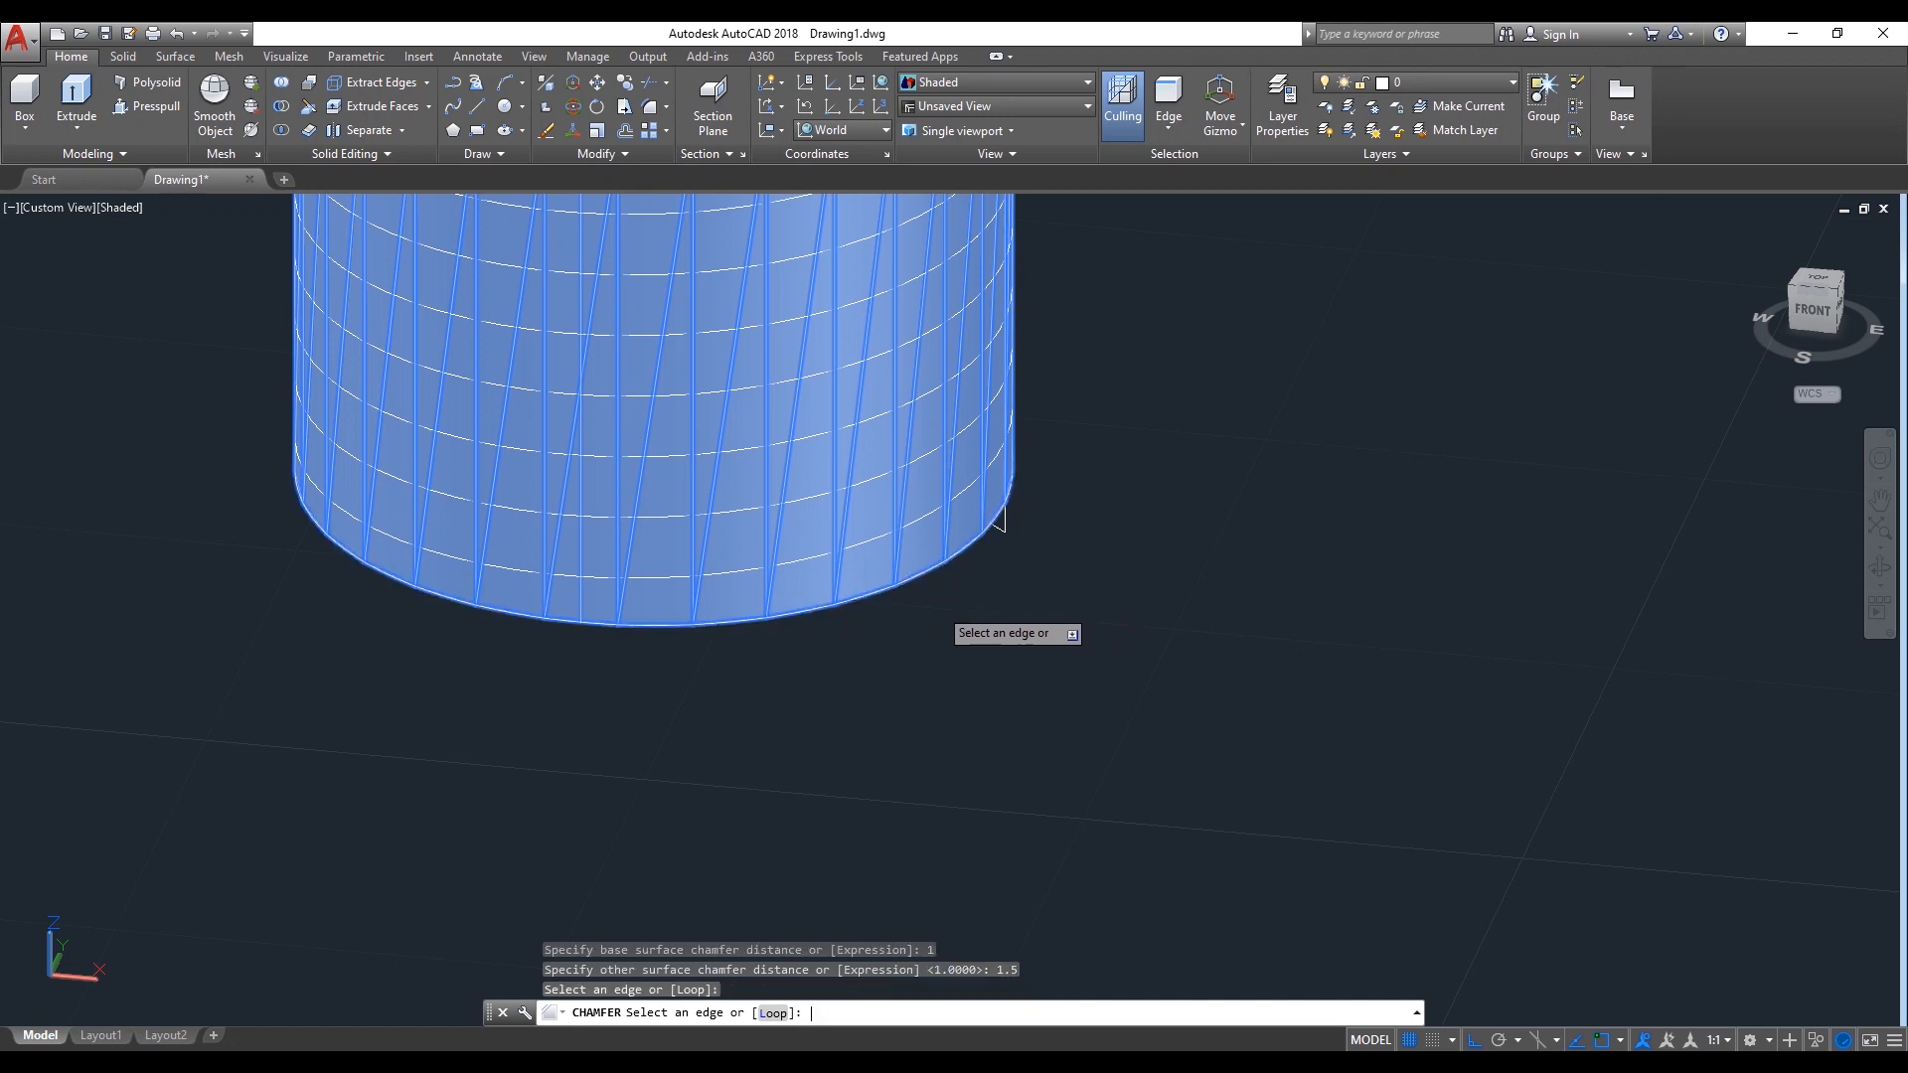
left_click(1001, 519)
key("Return")
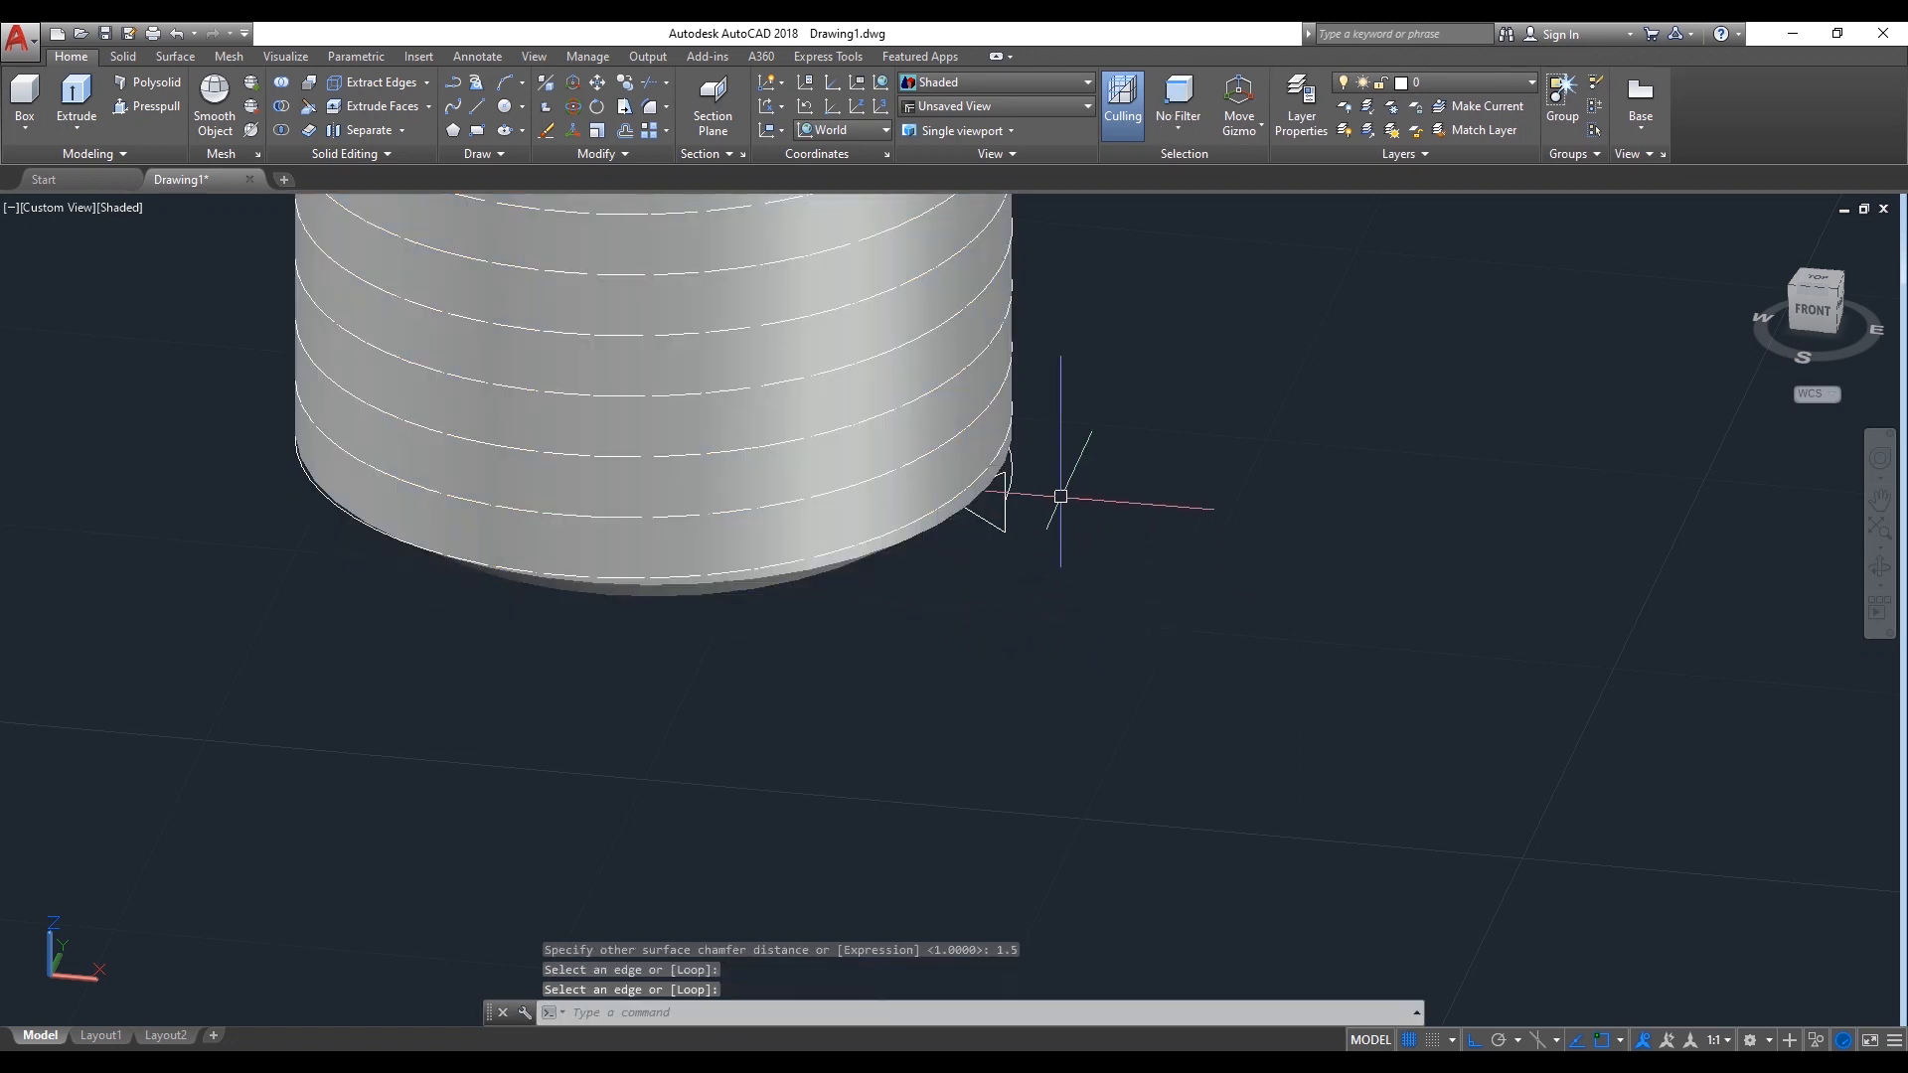
Extrude the triangle along the helix as its path
left_click(1873, 580)
left_click_drag(1213, 618, 1177, 481)
left_click_drag(1052, 419, 1113, 367)
right_click(1113, 367)
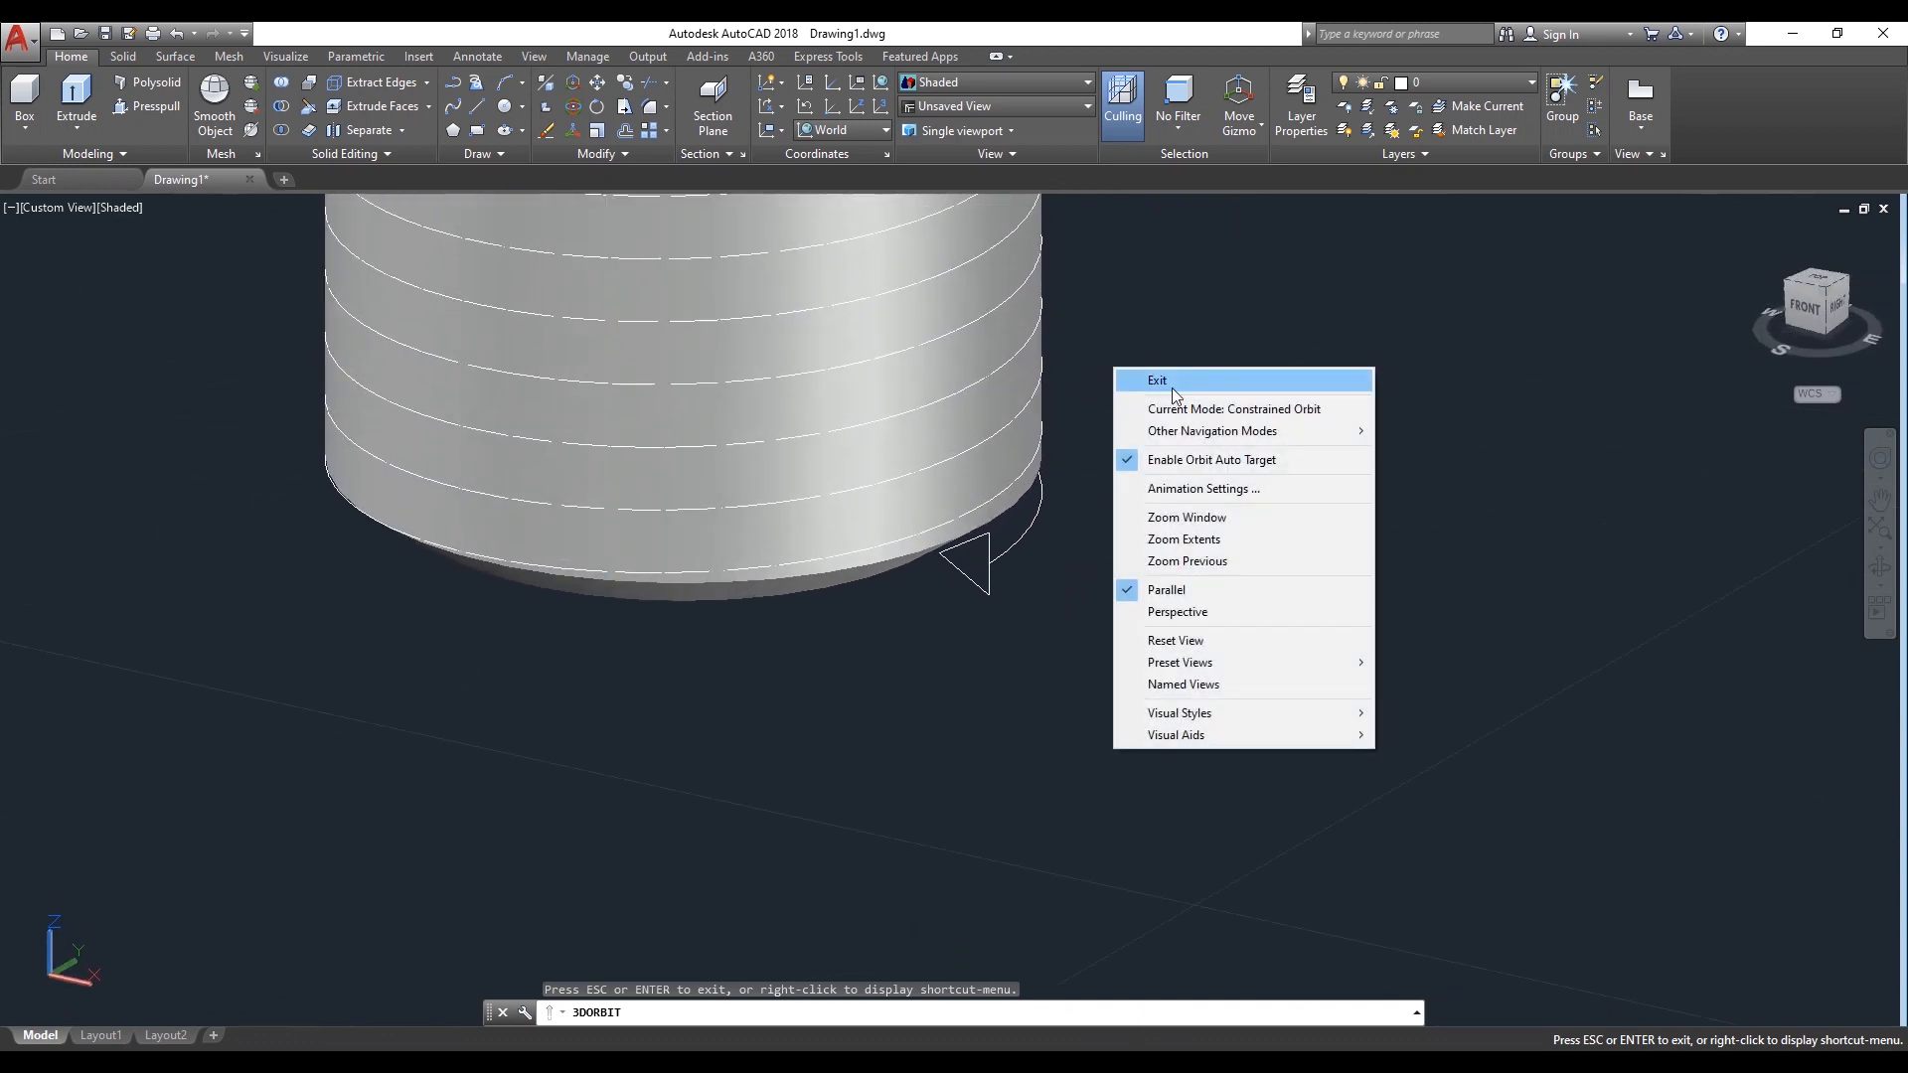
left_click(1128, 378)
type("ext")
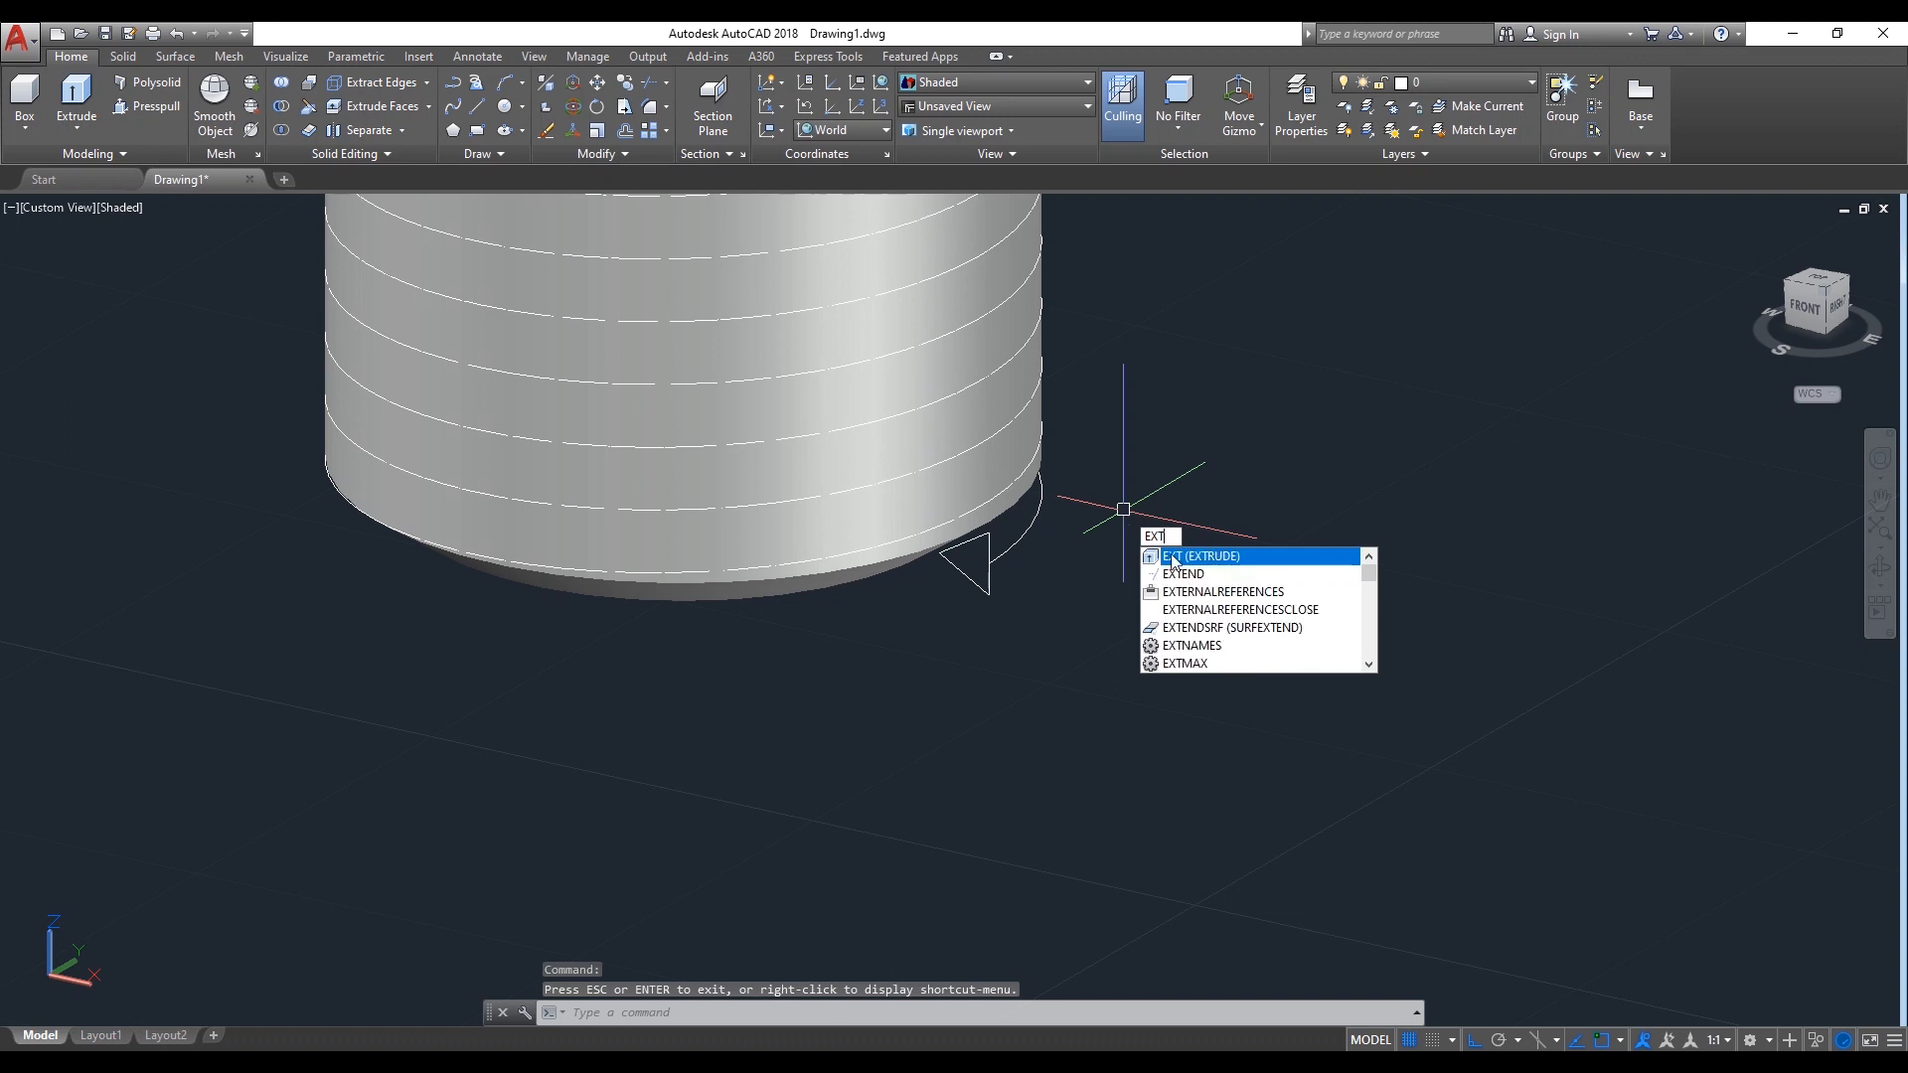
left_click(1191, 559)
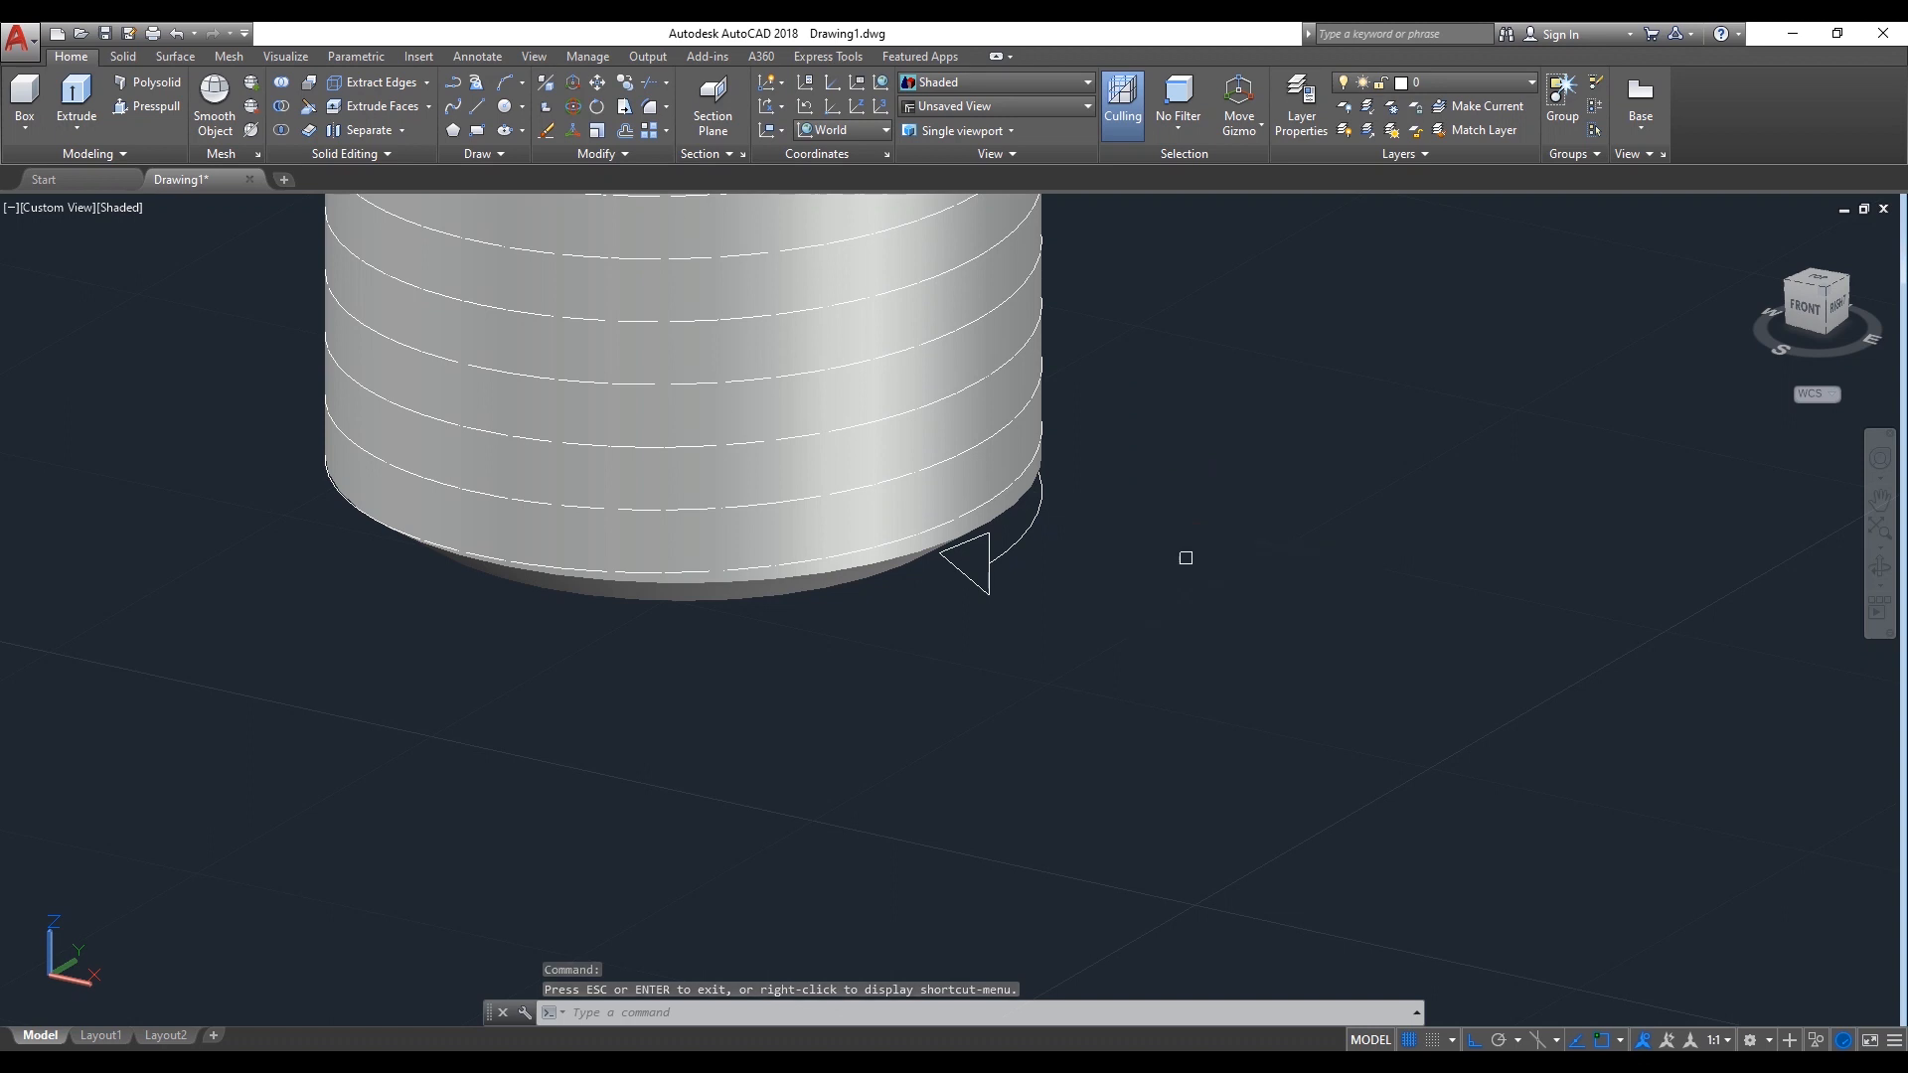
left_click(989, 586)
key("Return")
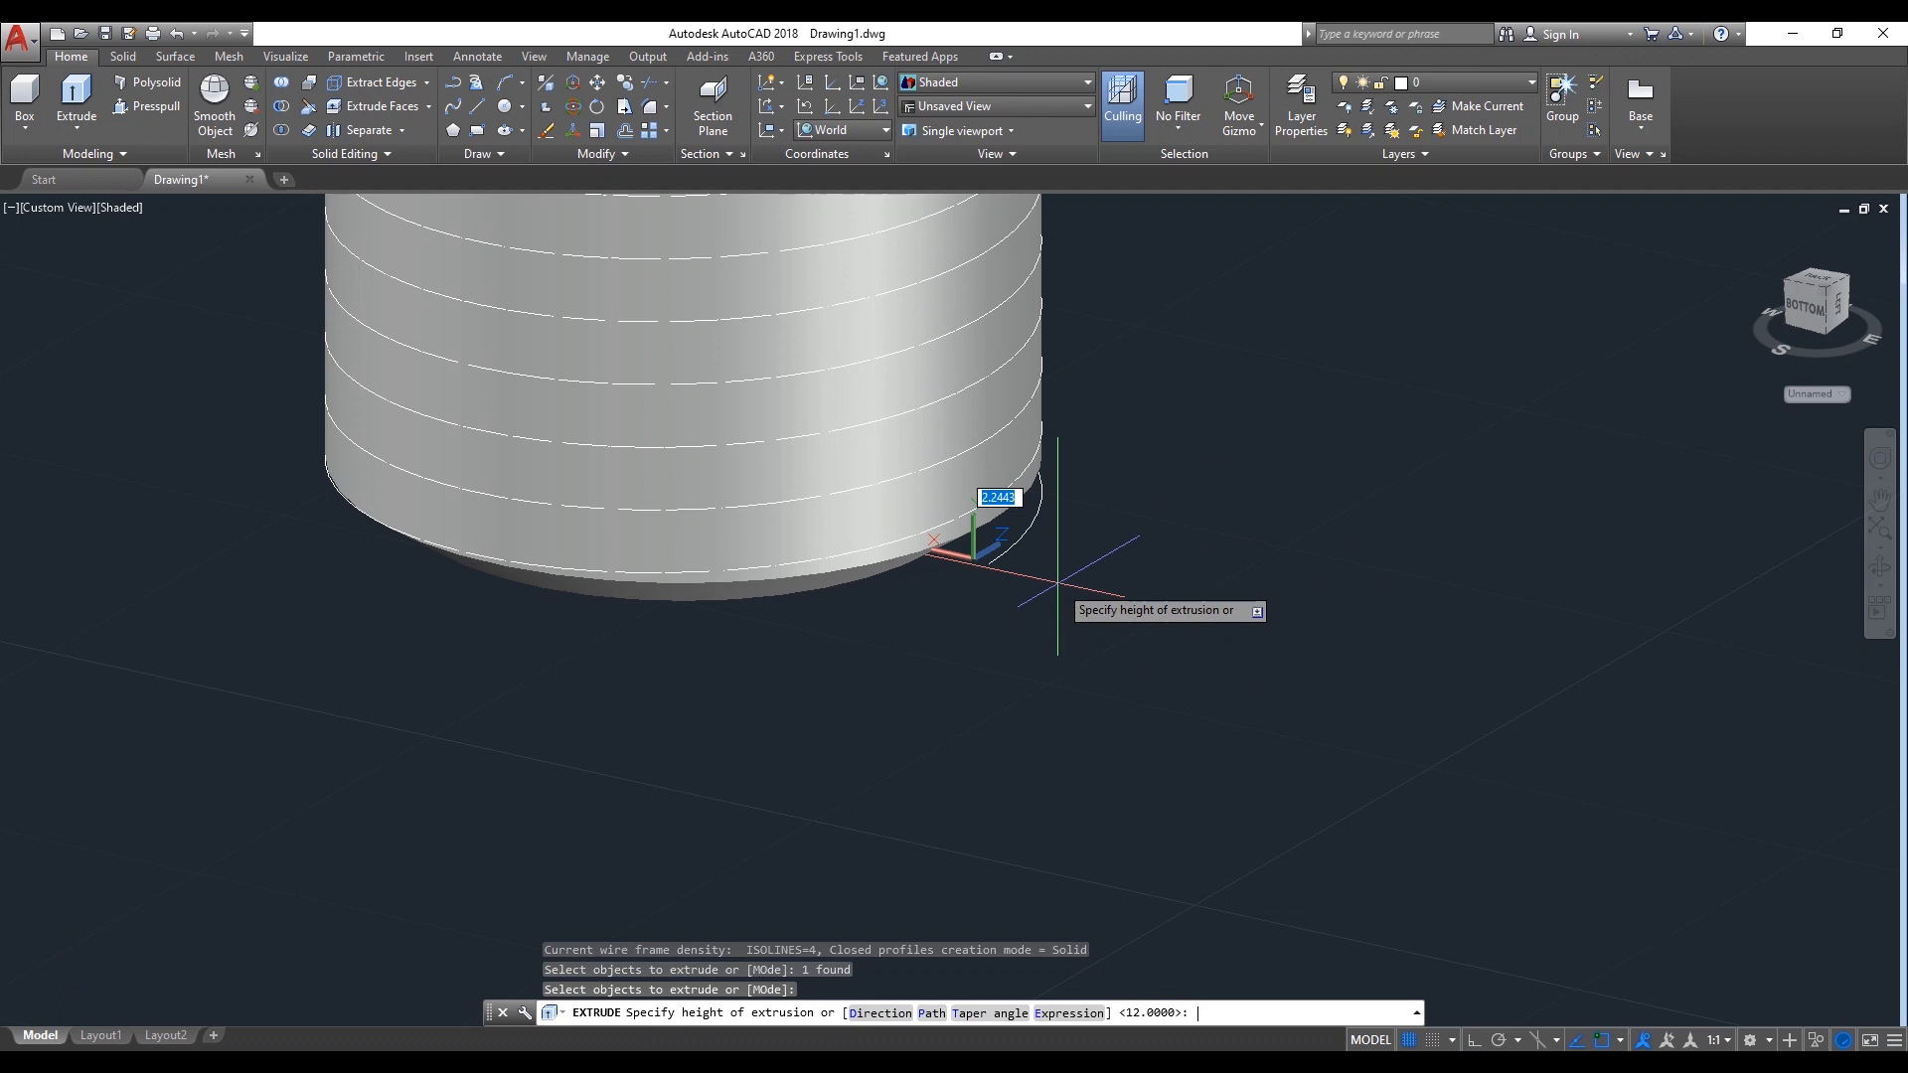
type("p")
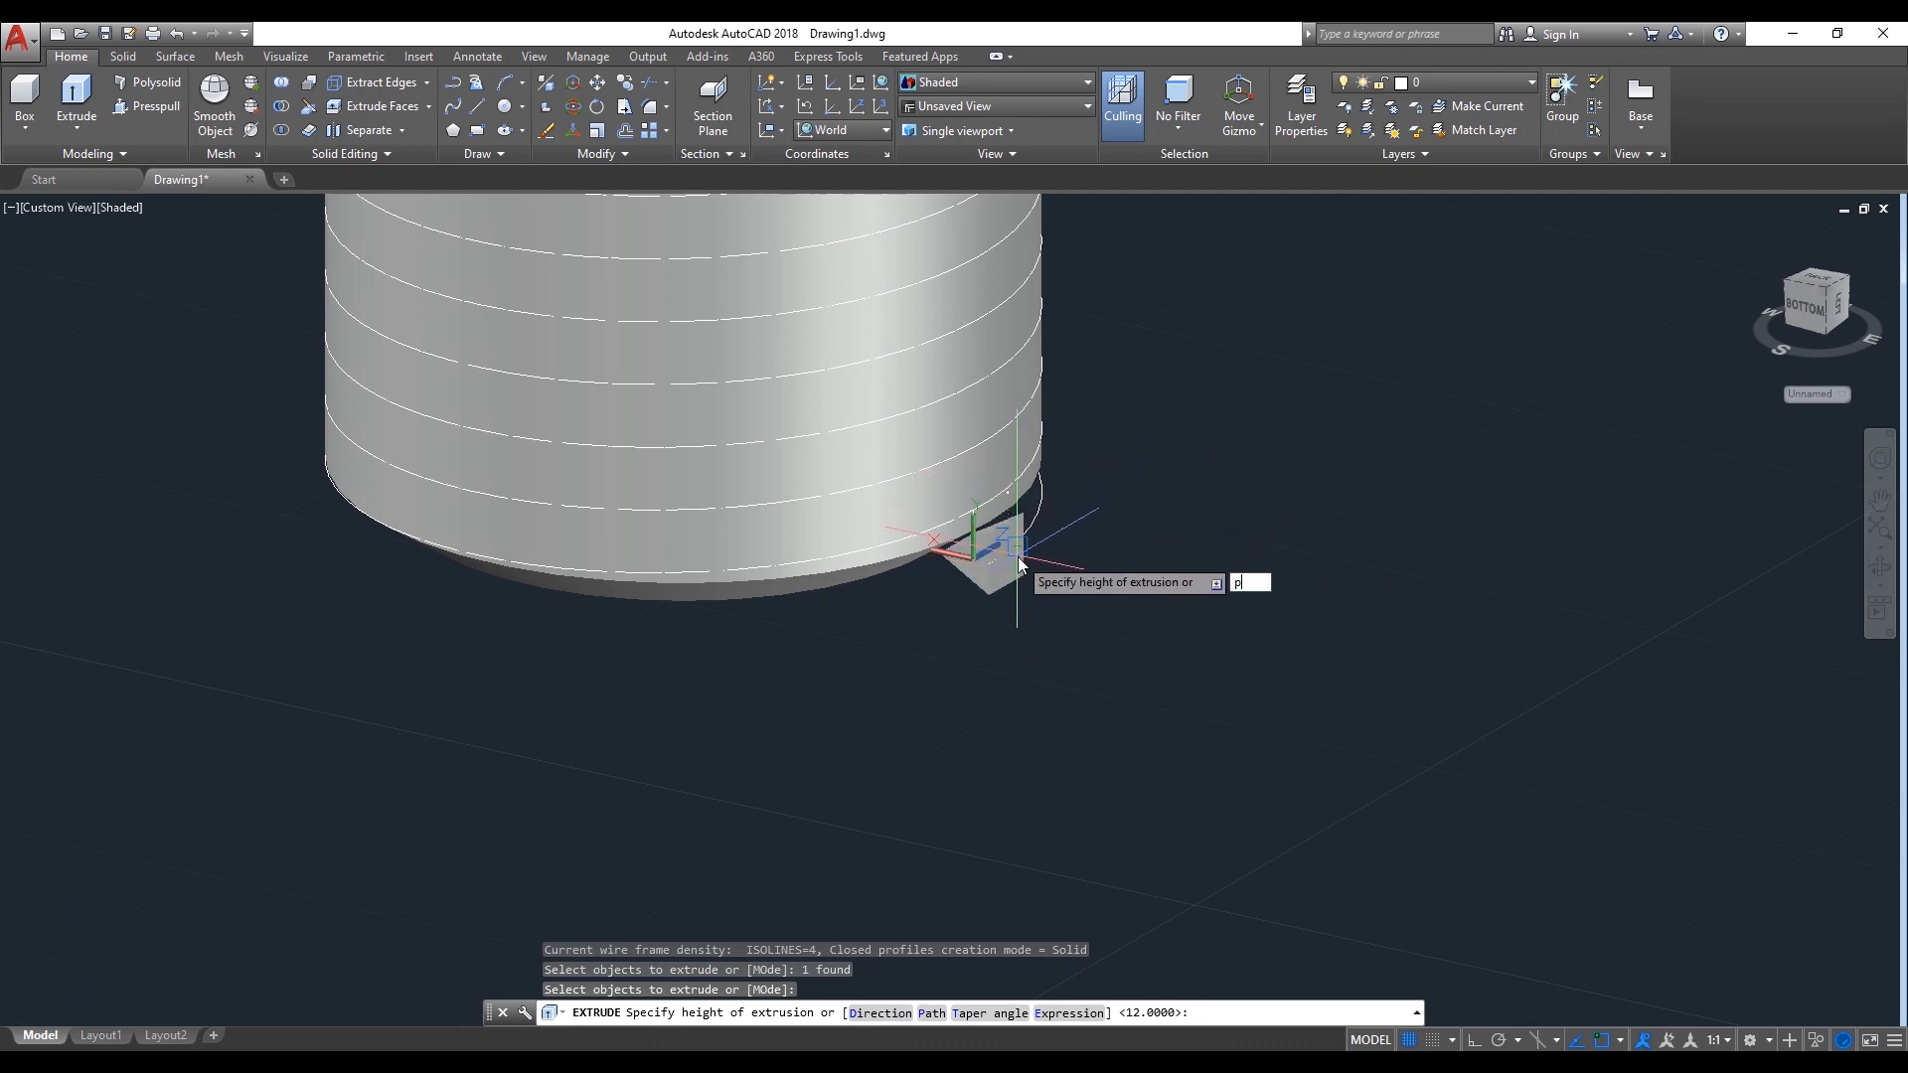
key("Return")
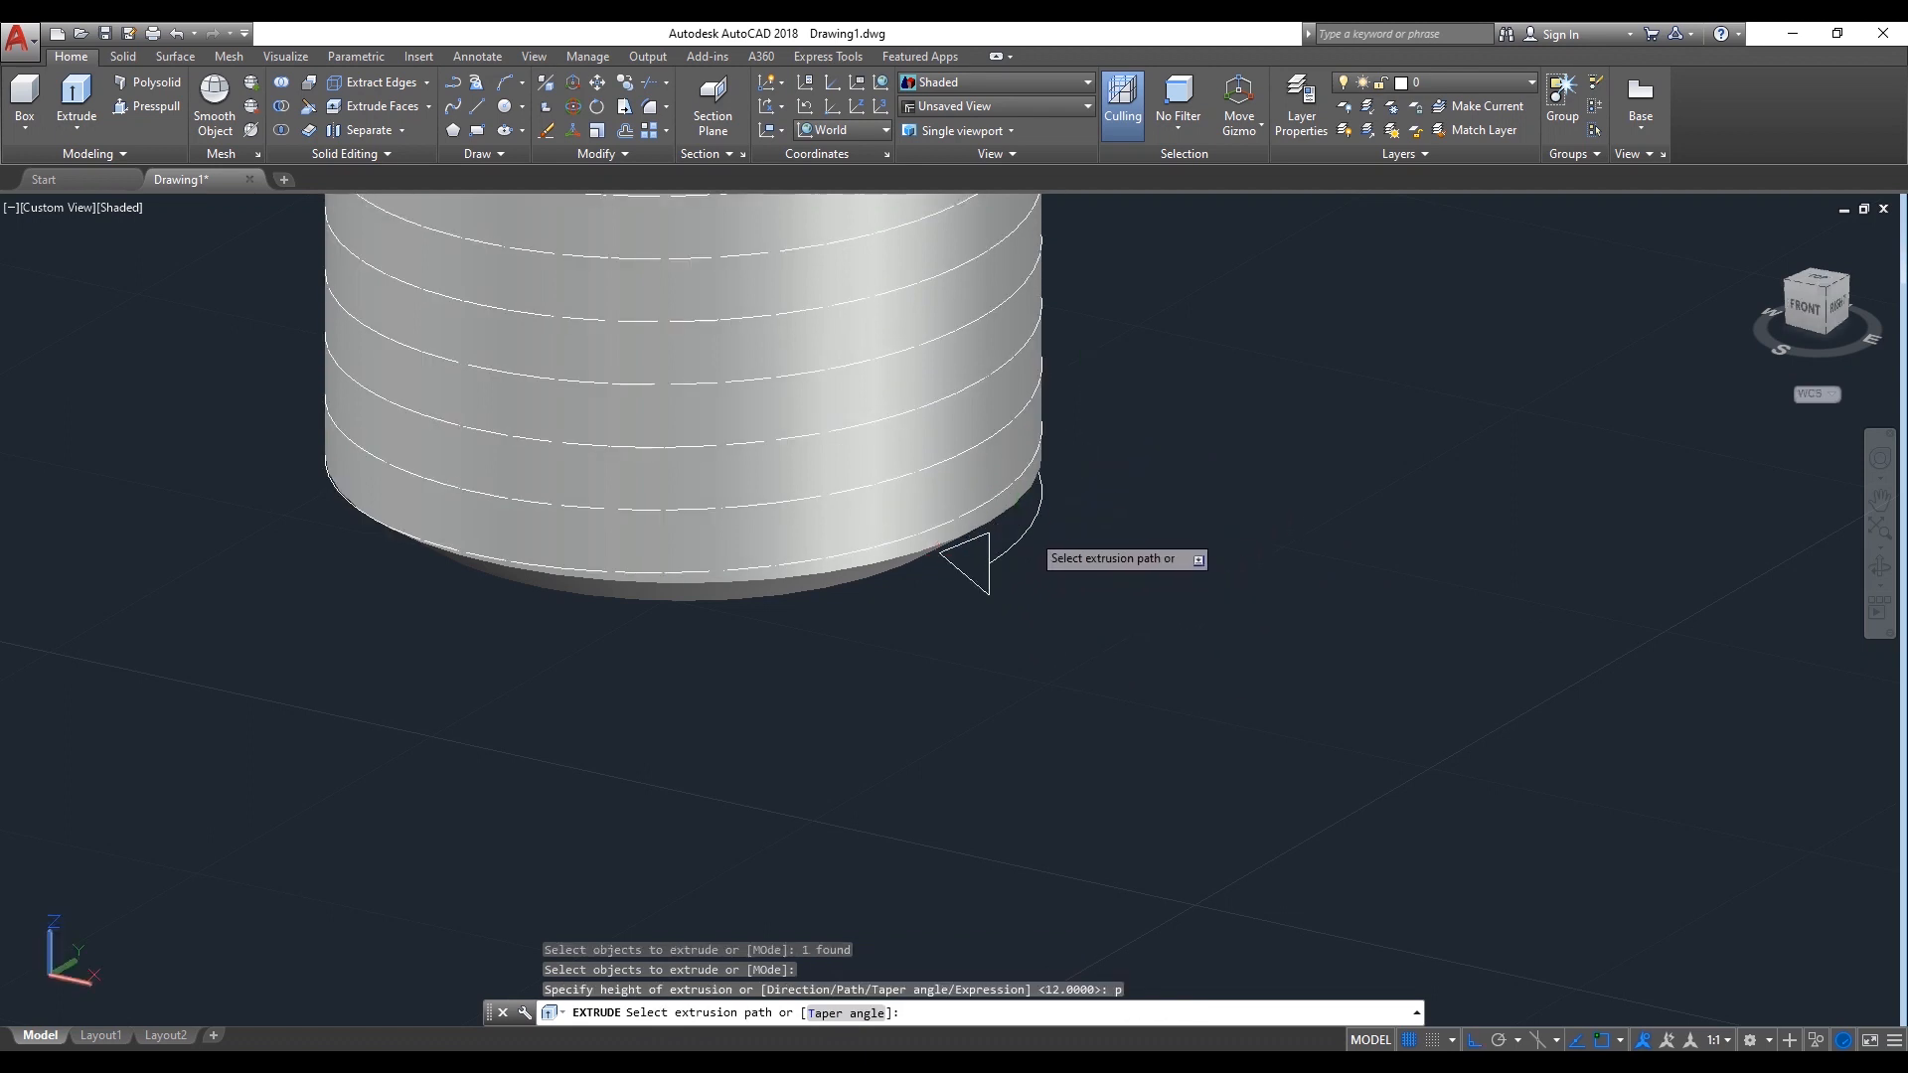
left_click(1030, 531)
scroll(1205, 593, "down", 1)
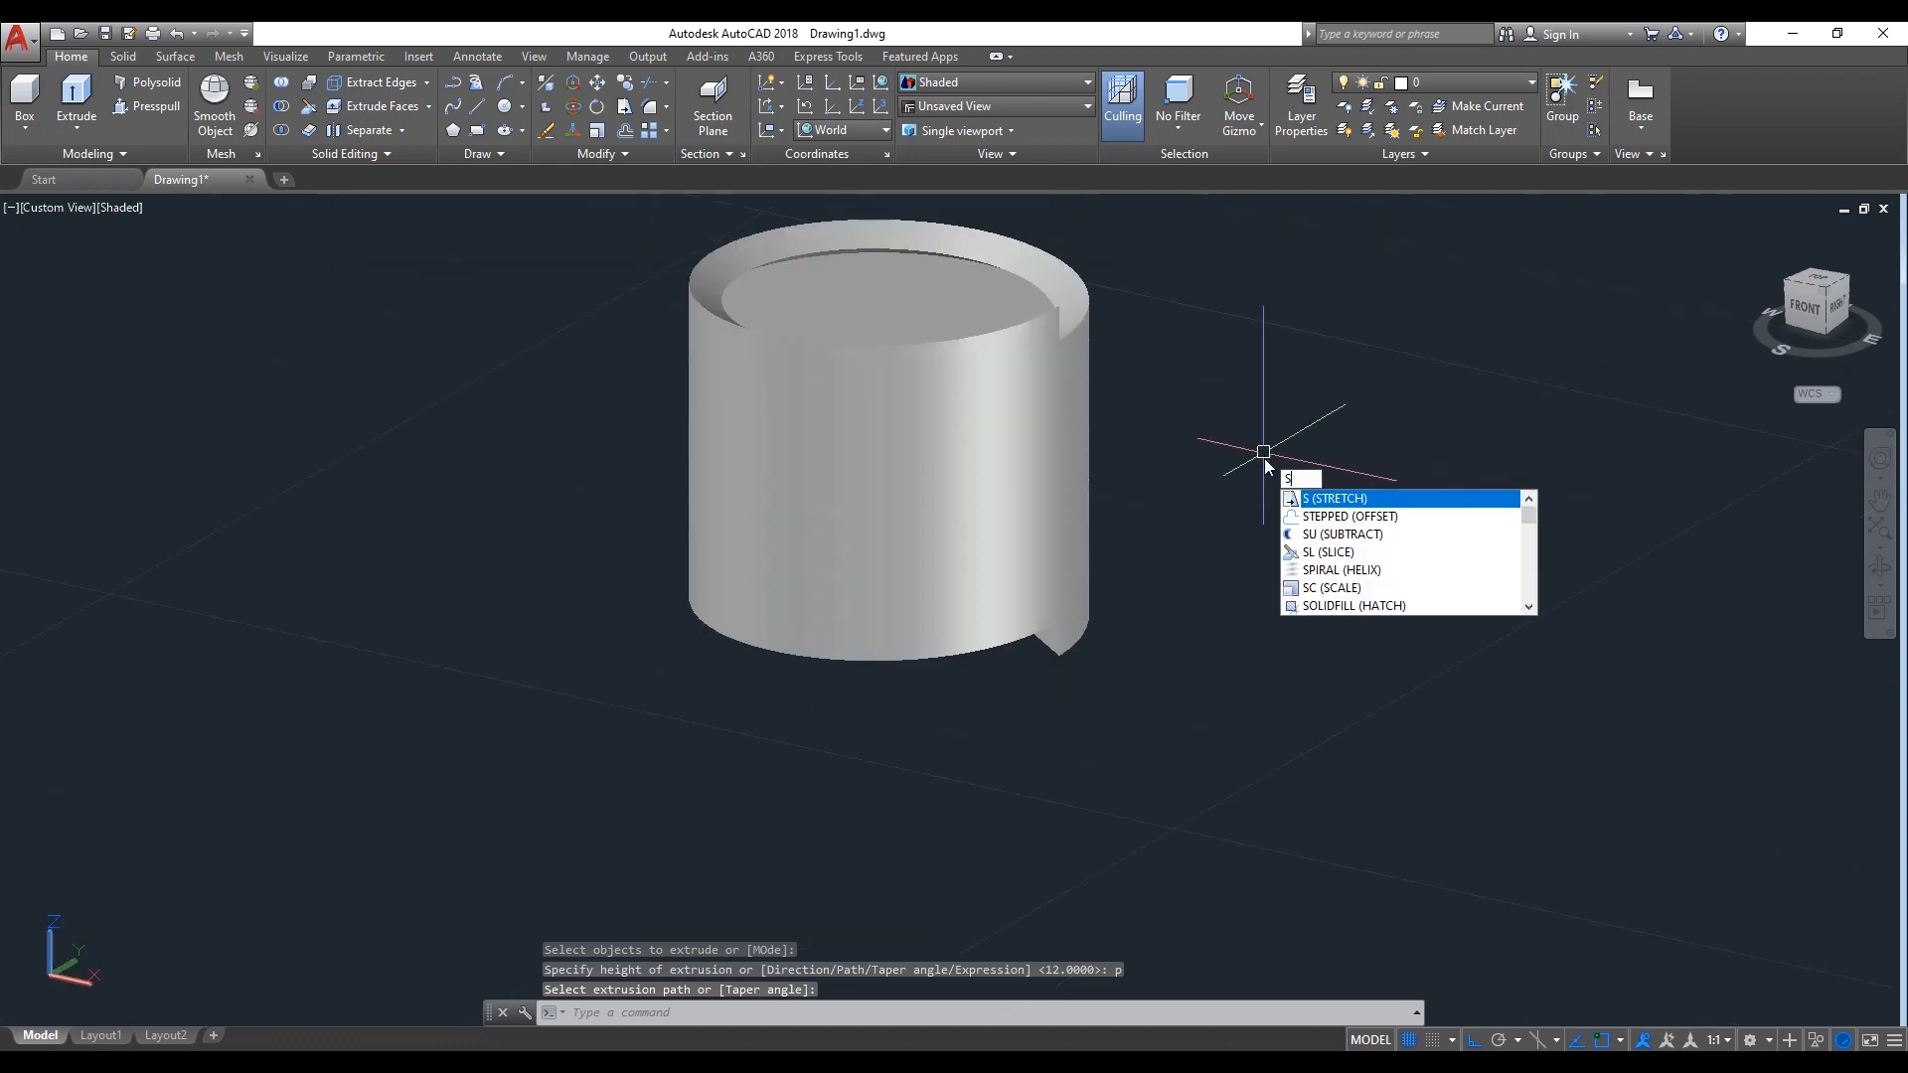
Subtract the helical triangular sweep from the chamfered cylinder to cut the thread
key("Return")
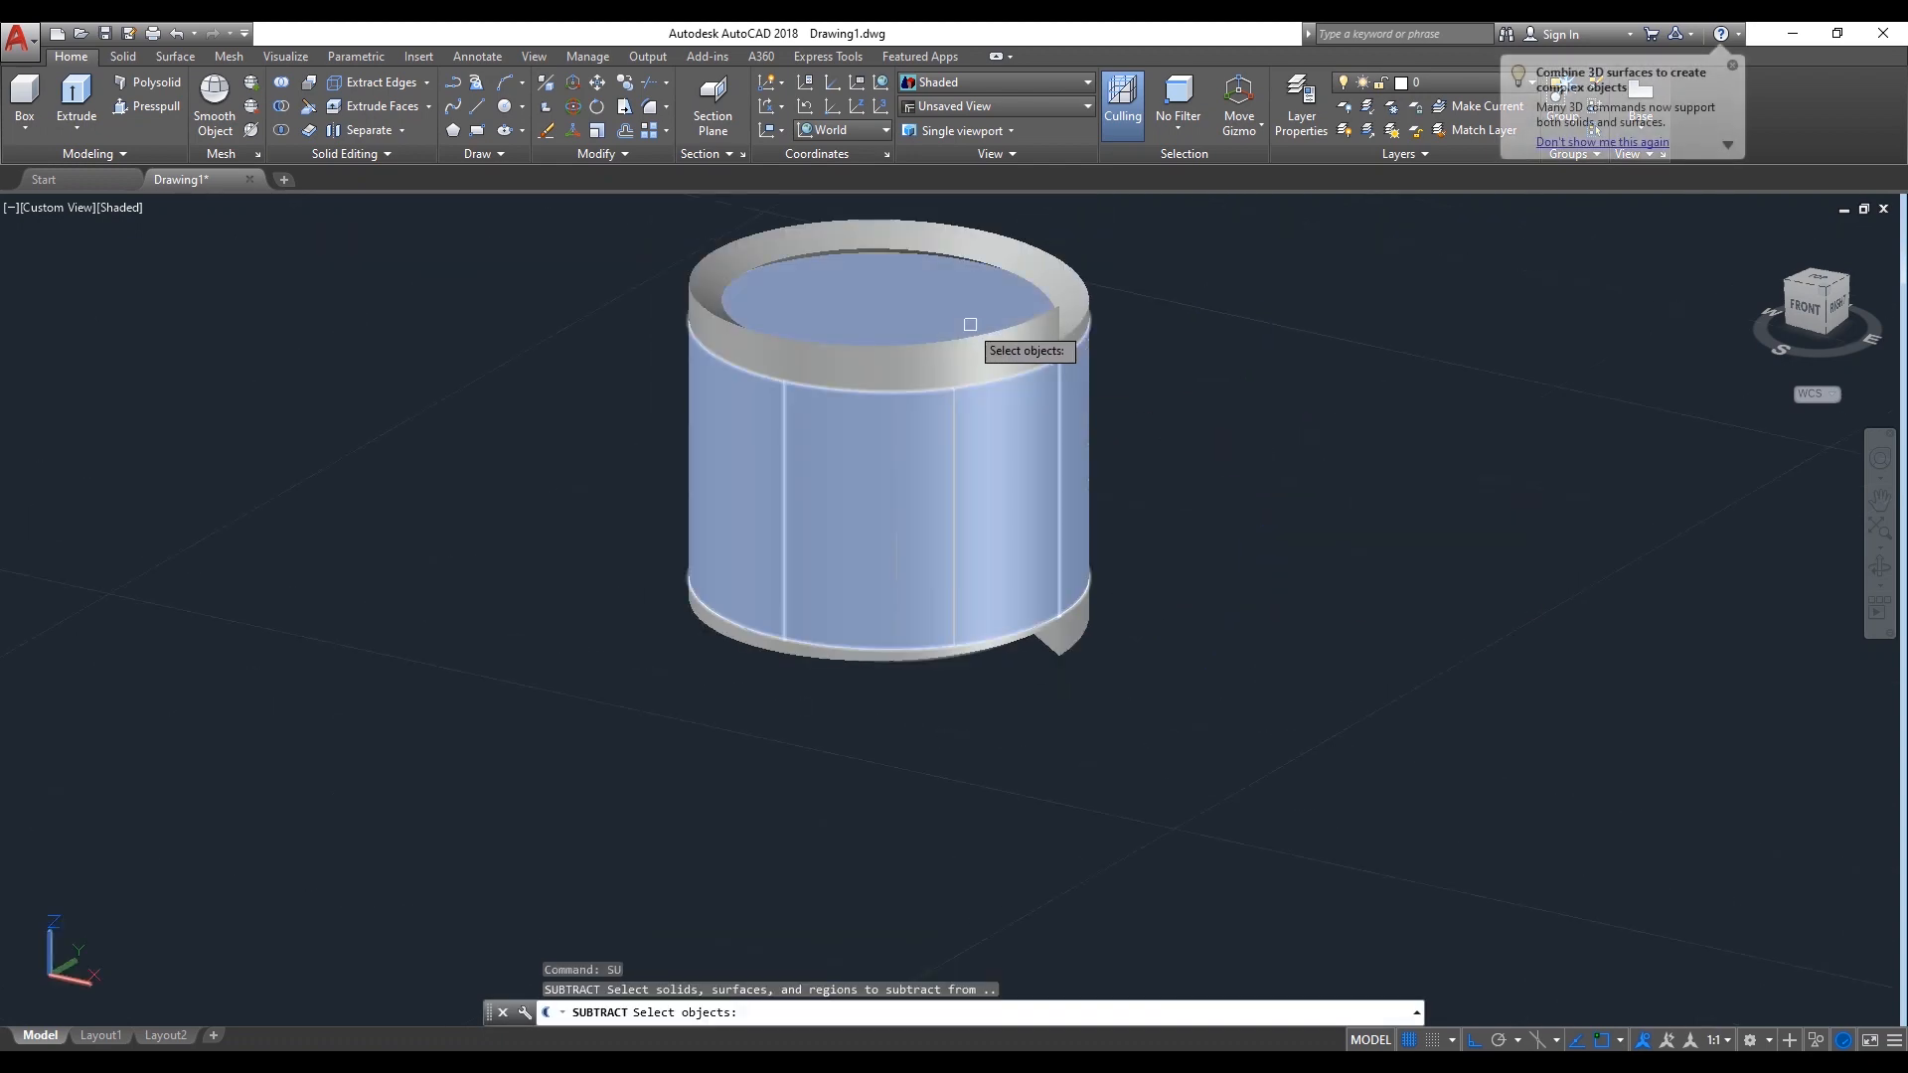
left_click(956, 313)
key("Return")
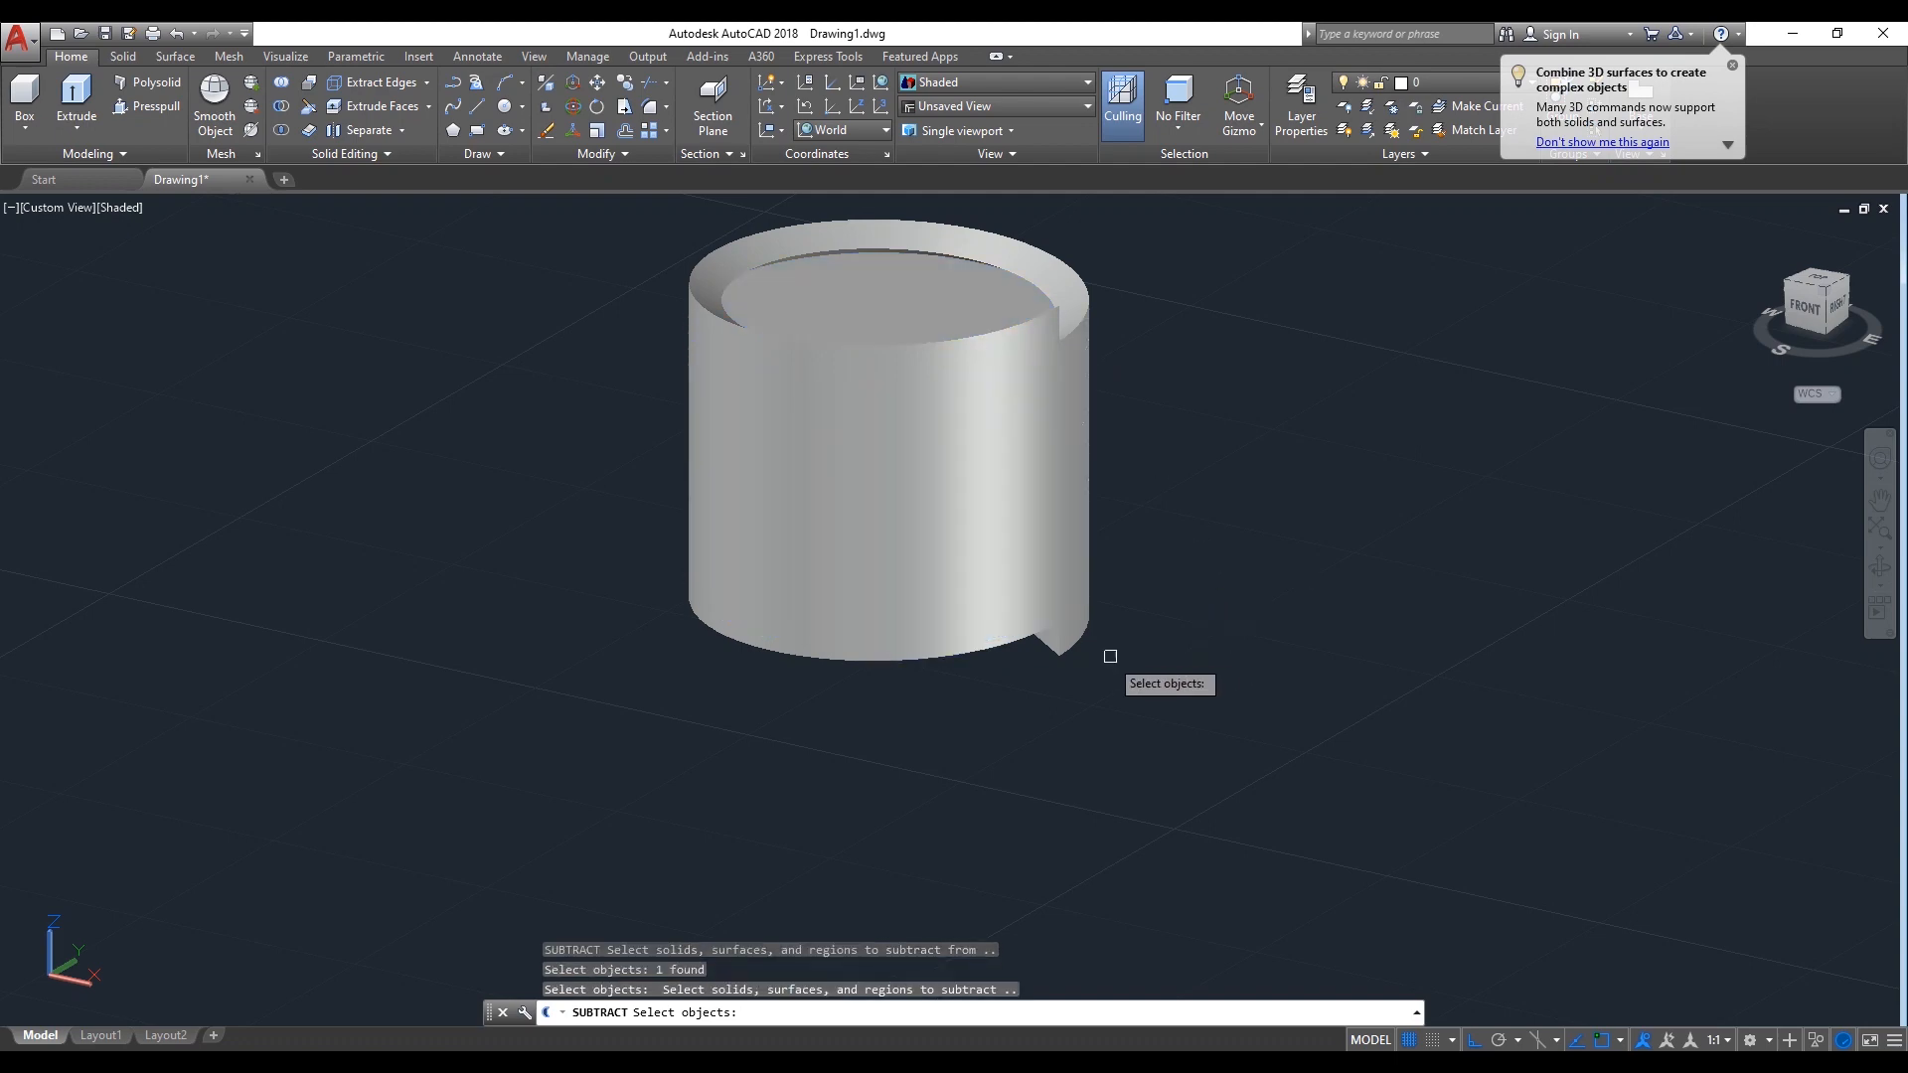
left_click(1065, 646)
key("Return")
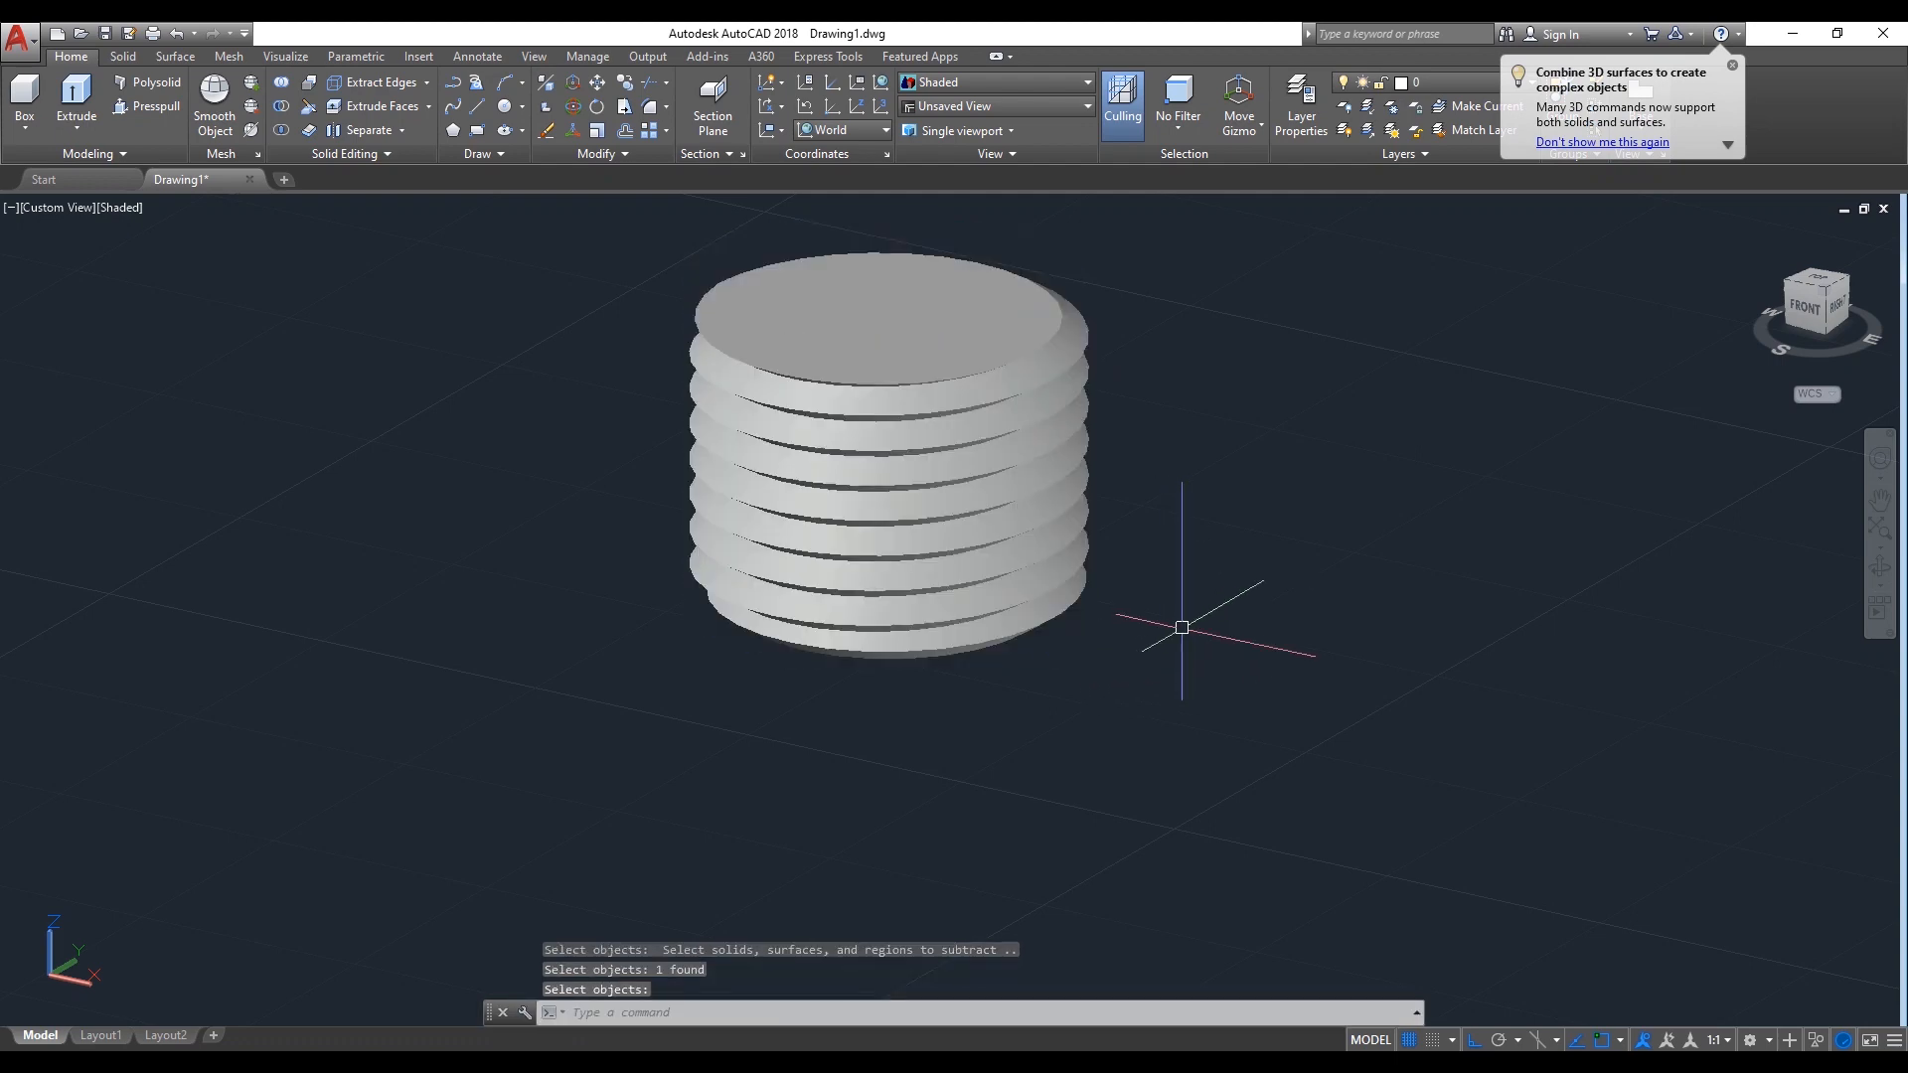
Draw a circle of diameter 21 centred on the threaded cylinder's top face
left_click(1877, 577)
left_click_drag(1275, 580, 1233, 591)
scroll(1195, 583, "down", 1)
scroll(1035, 370, "up", 2)
right_click(1163, 283)
left_click(1277, 290)
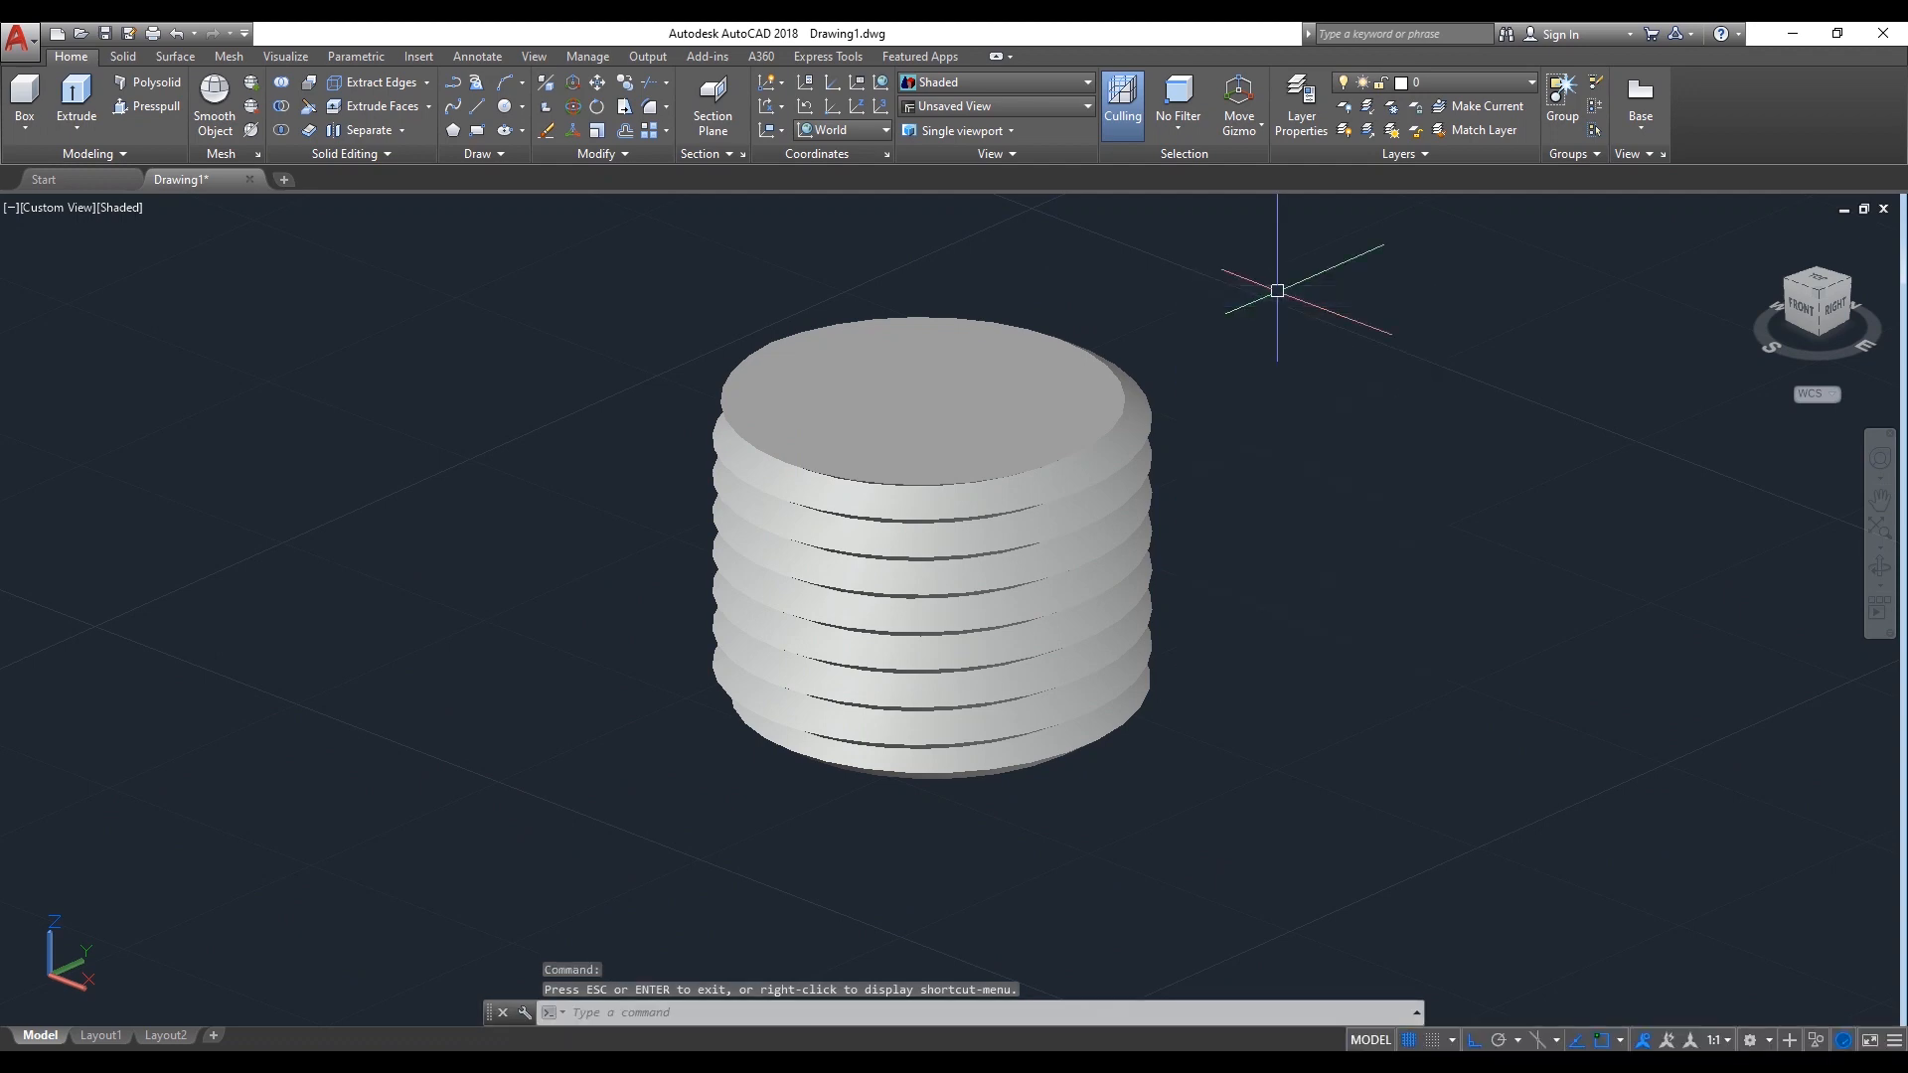
type("c")
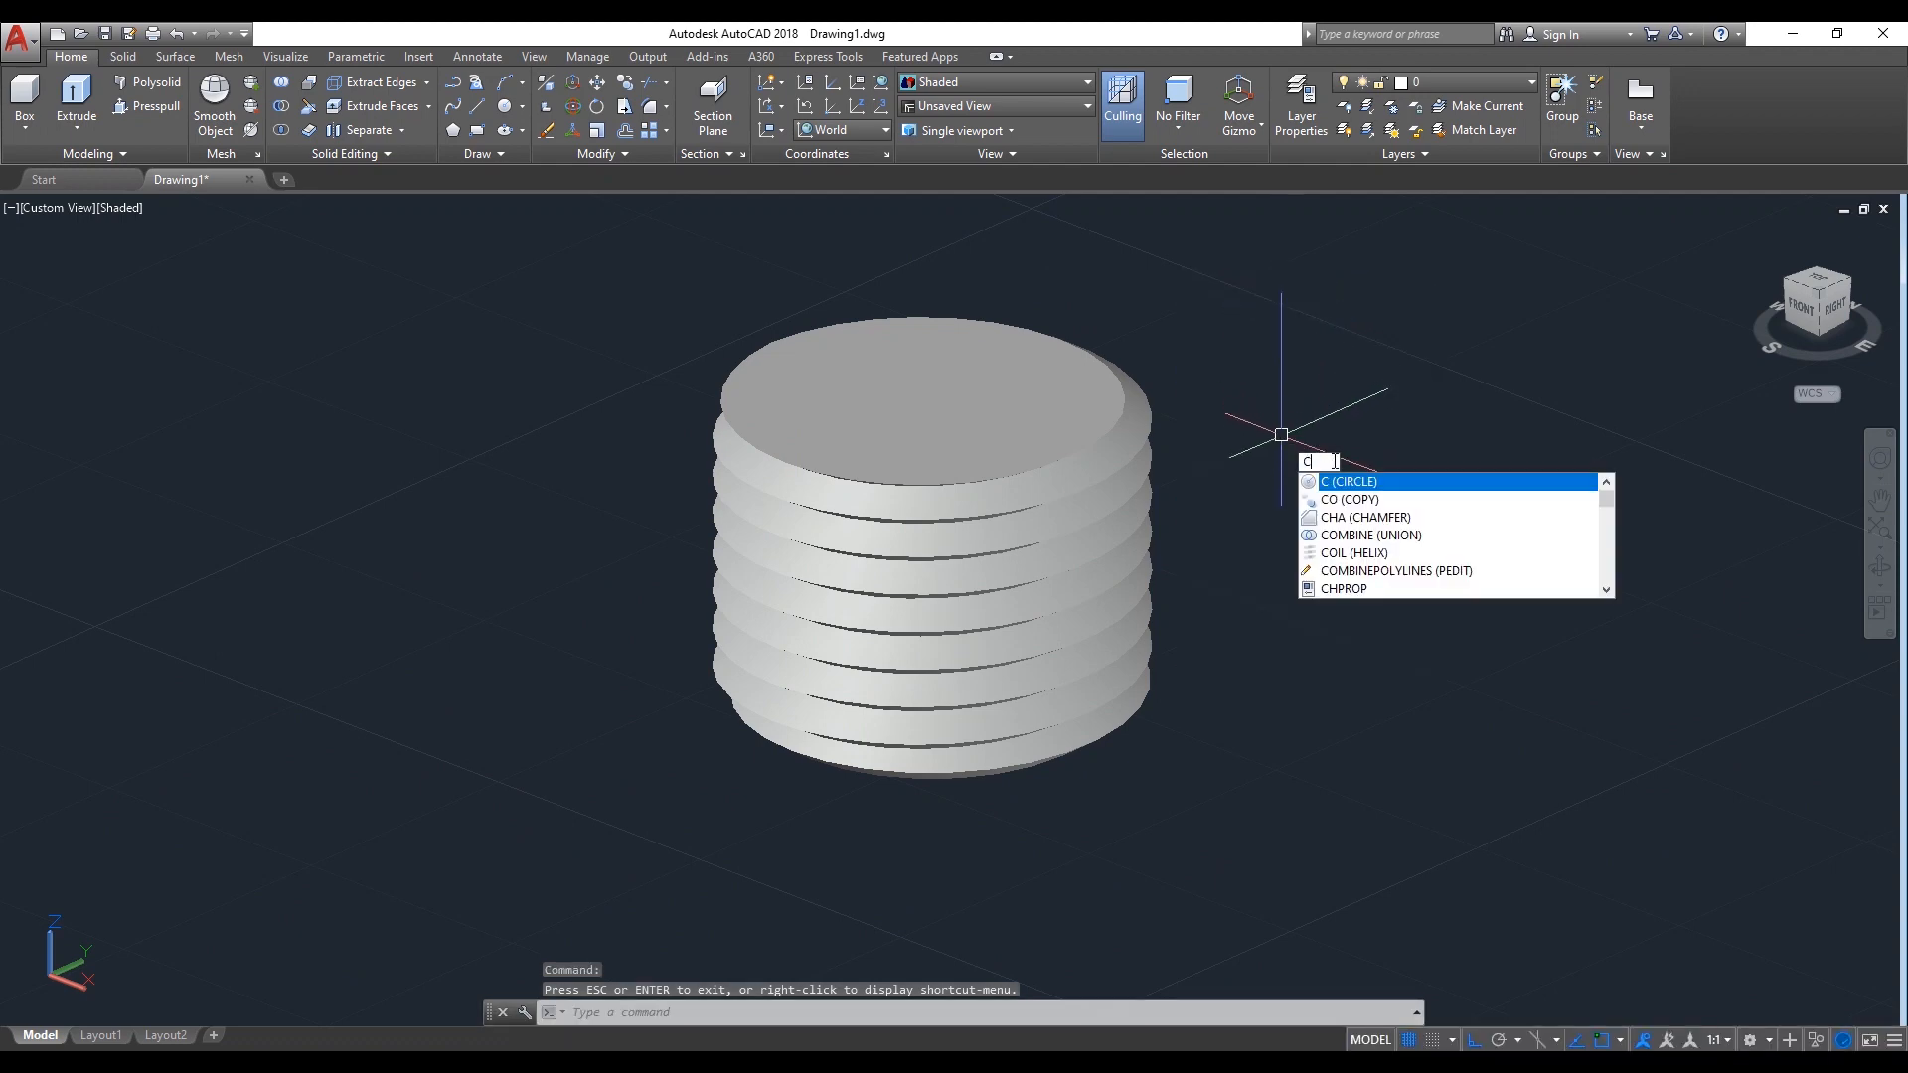
key("Return")
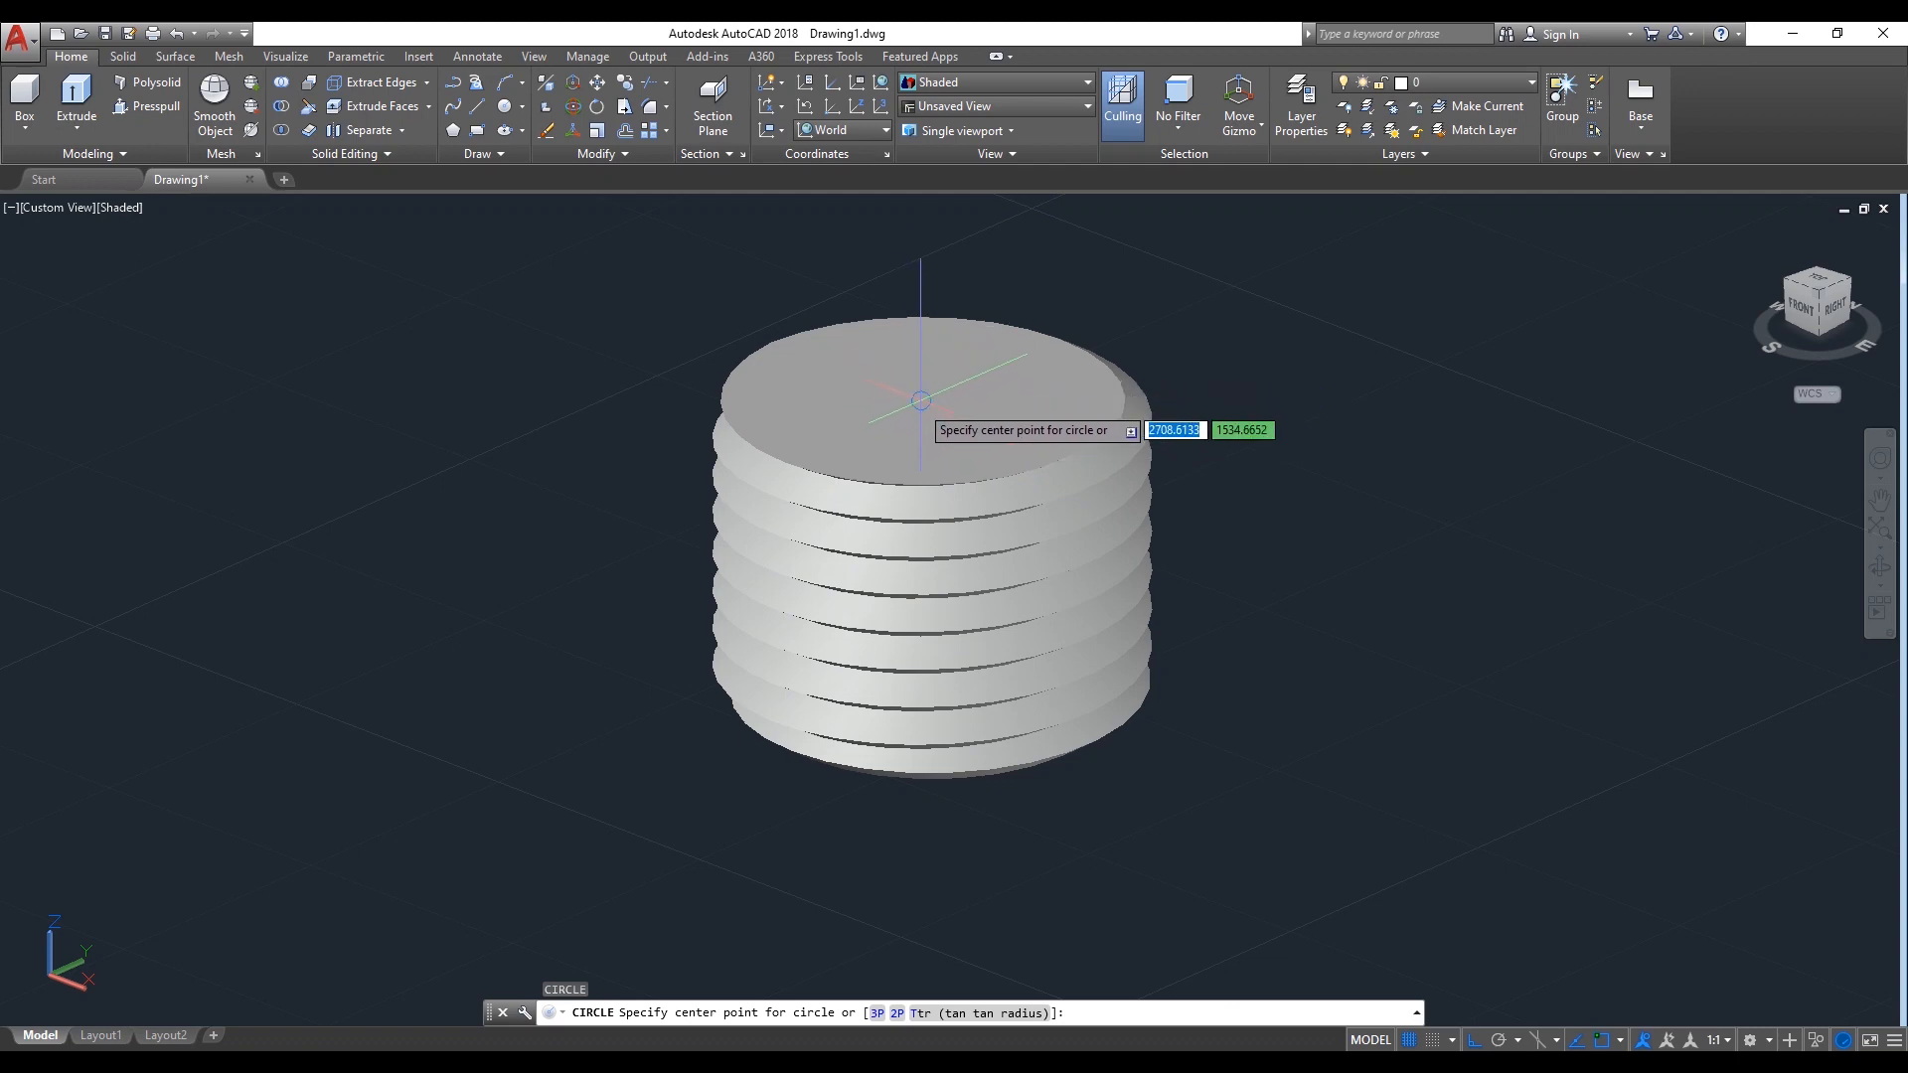
left_click(885, 386)
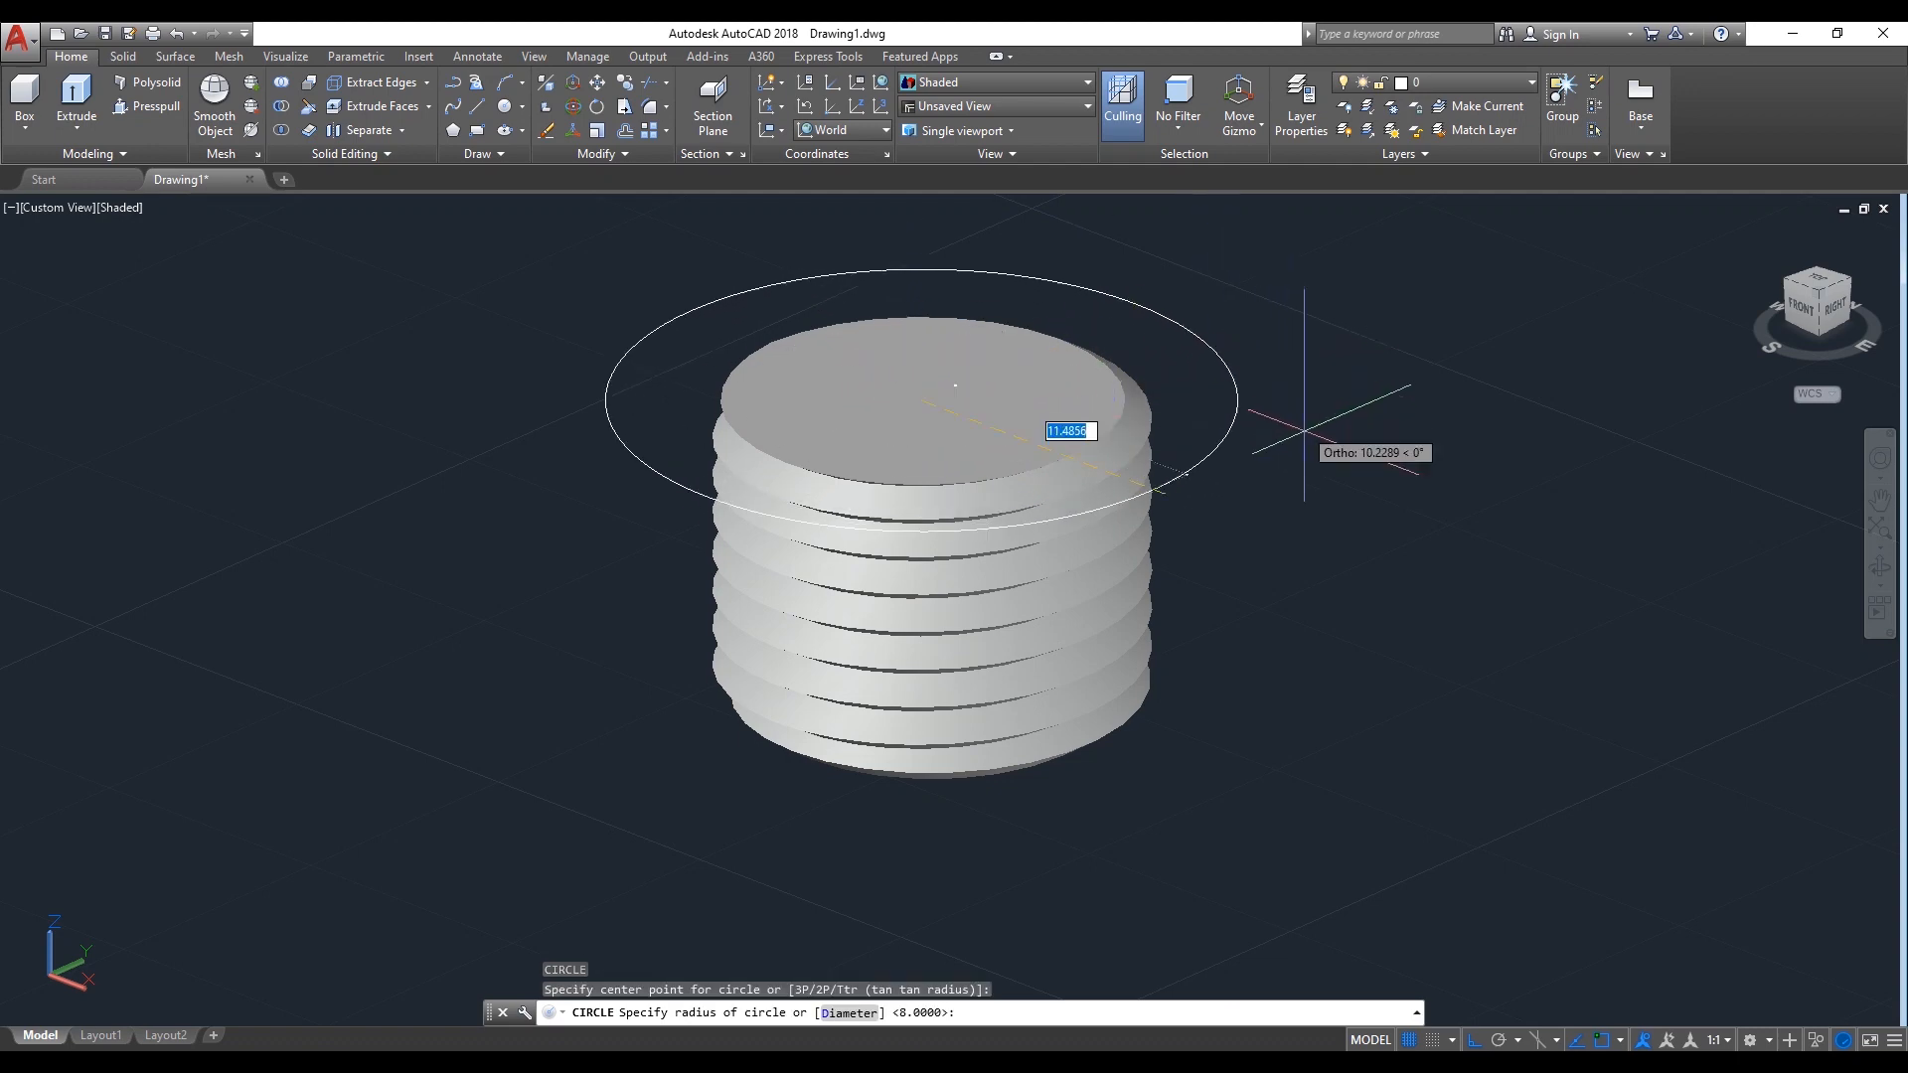
type("d")
key("Return")
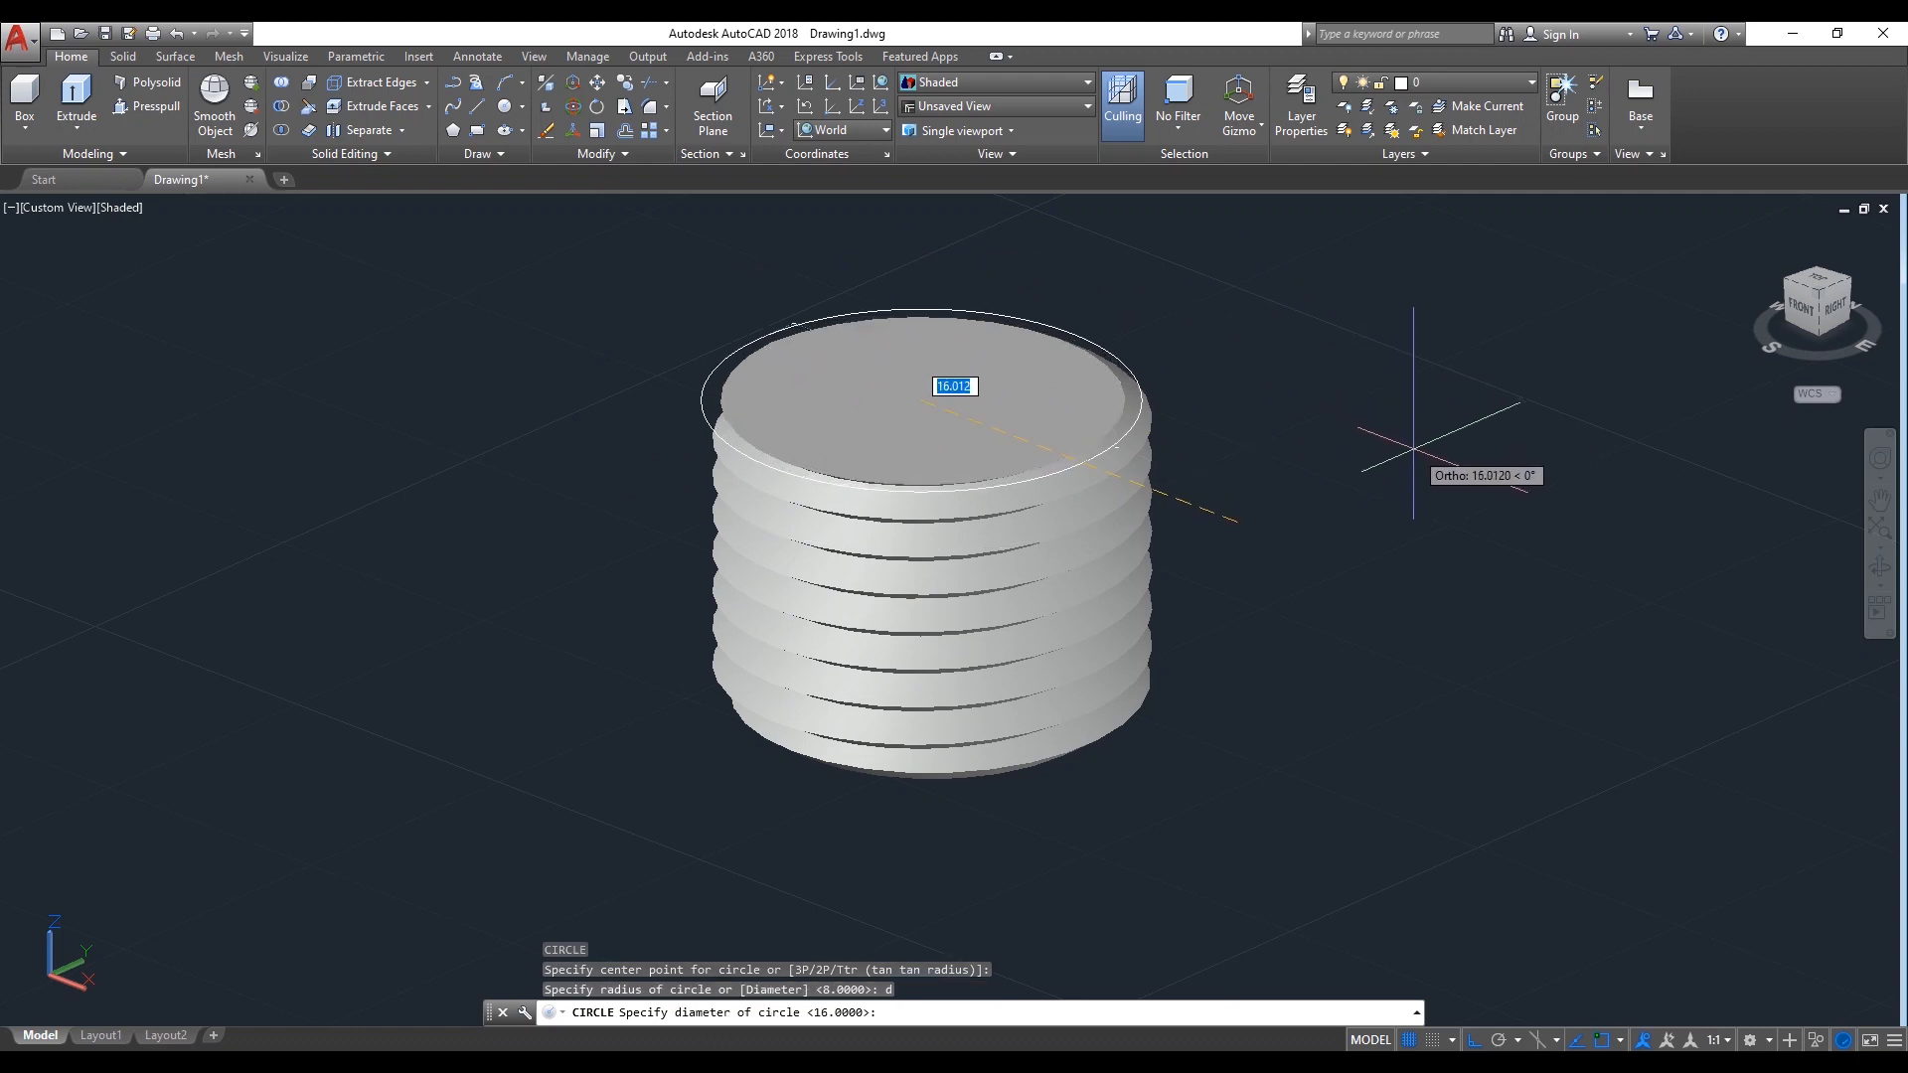
type("21")
key("Return")
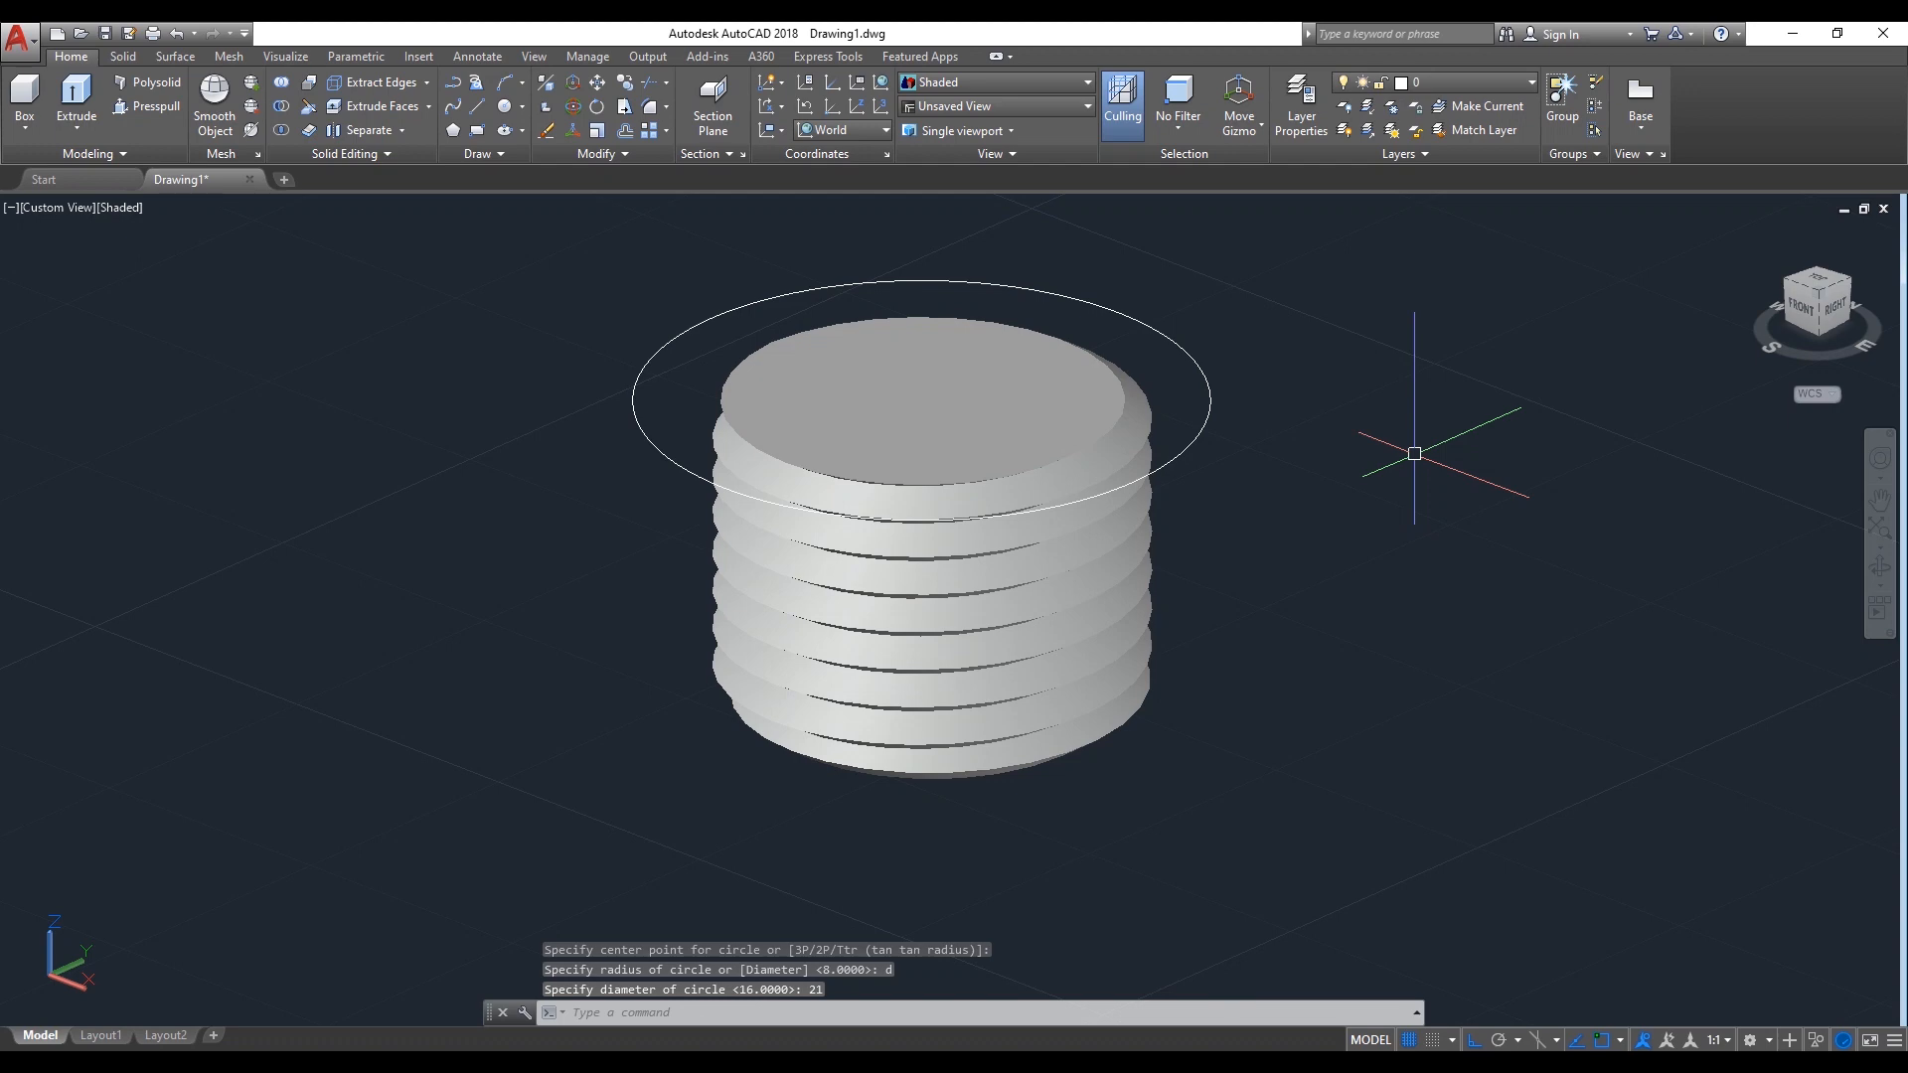
Extrude the 21 diameter circle upward by 3 to form a flange above the thread
type("ec")
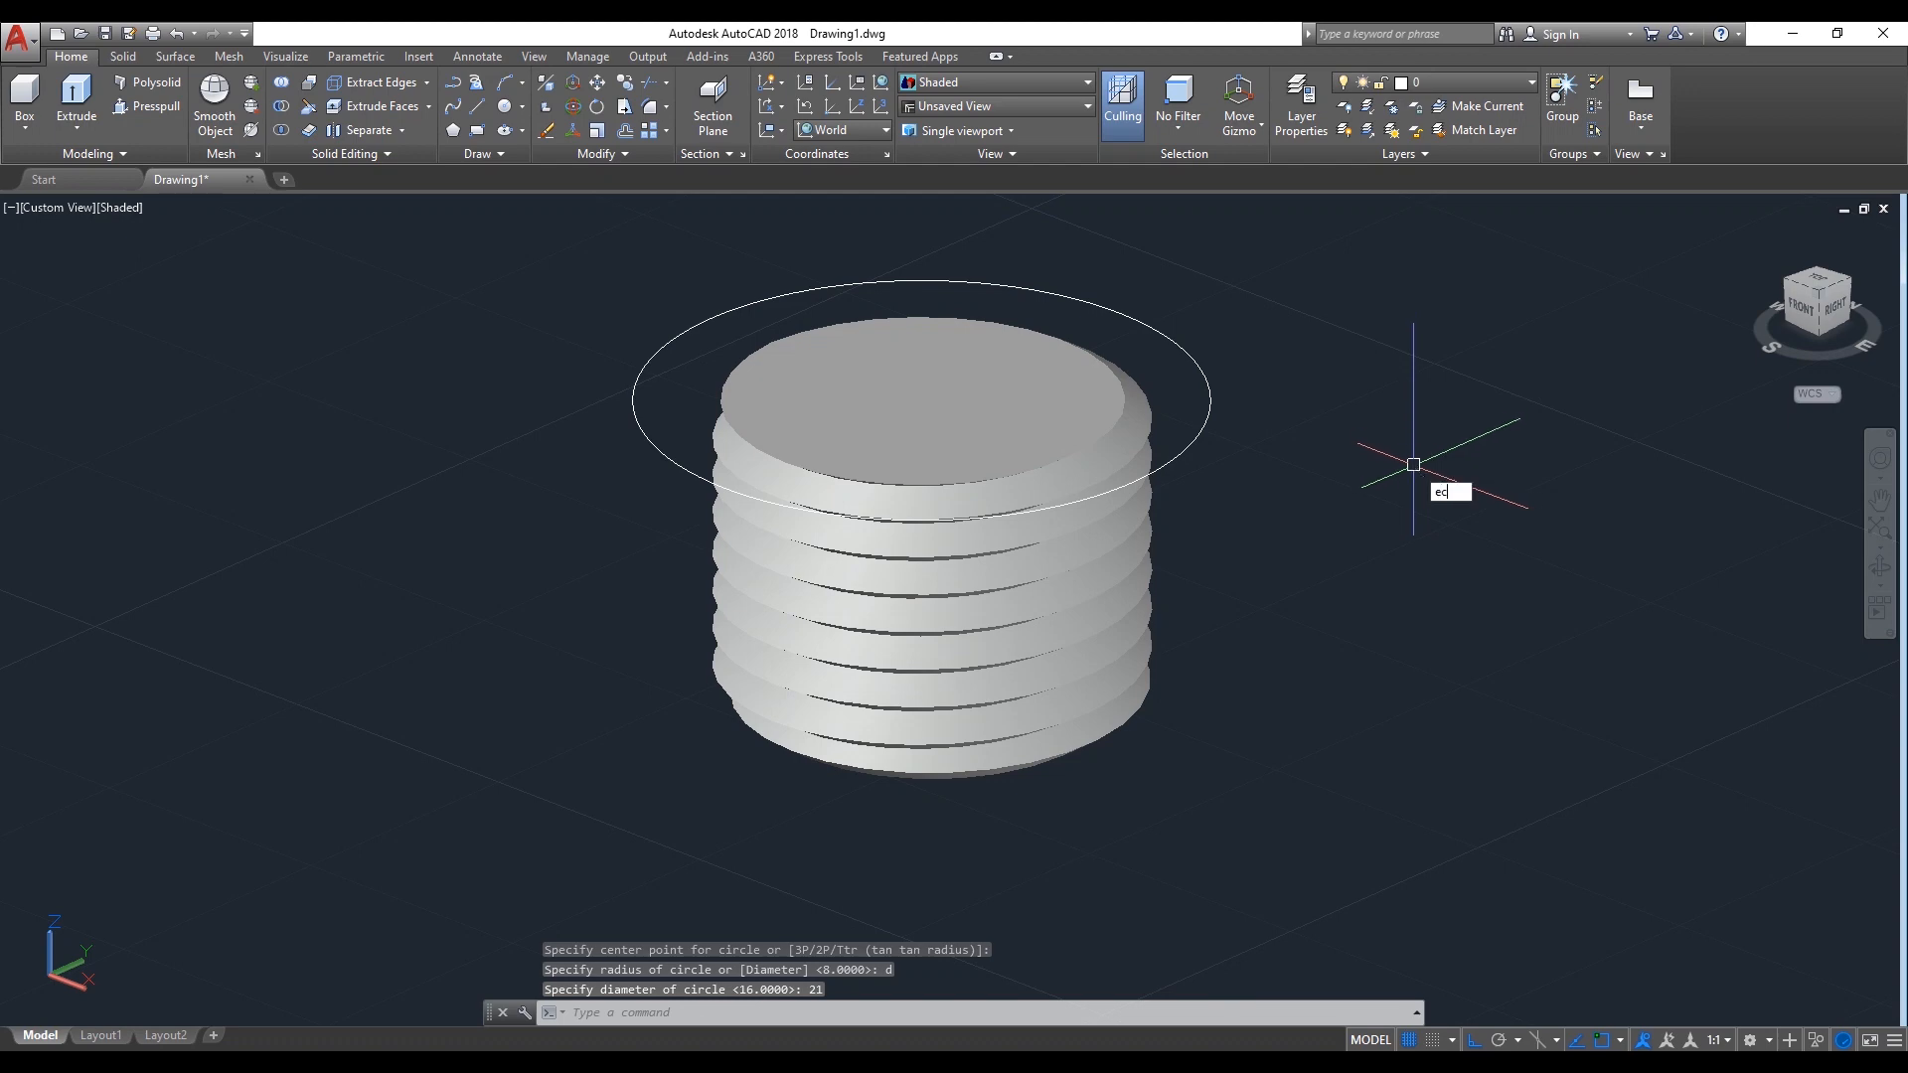
type("t")
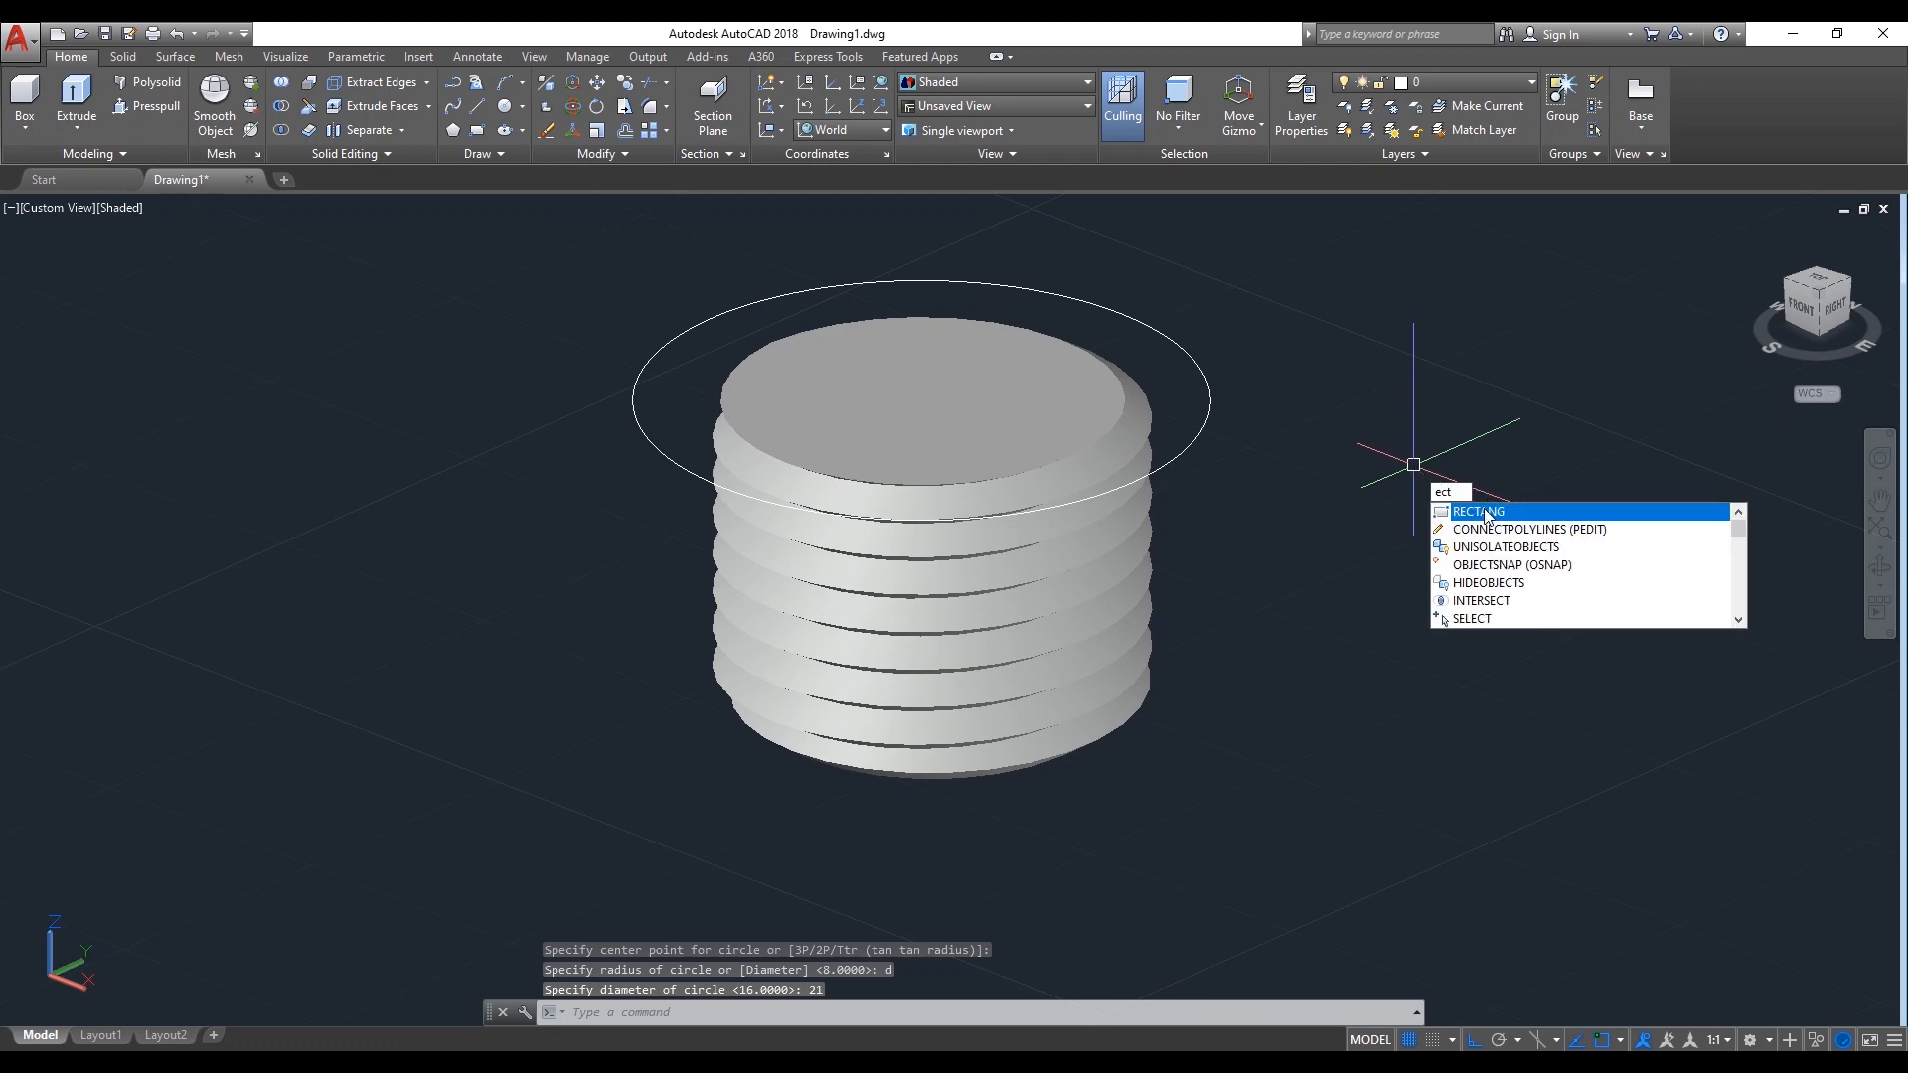
key("BackSpace")
key("BackSpace")
key("BackSpace")
type("EXT")
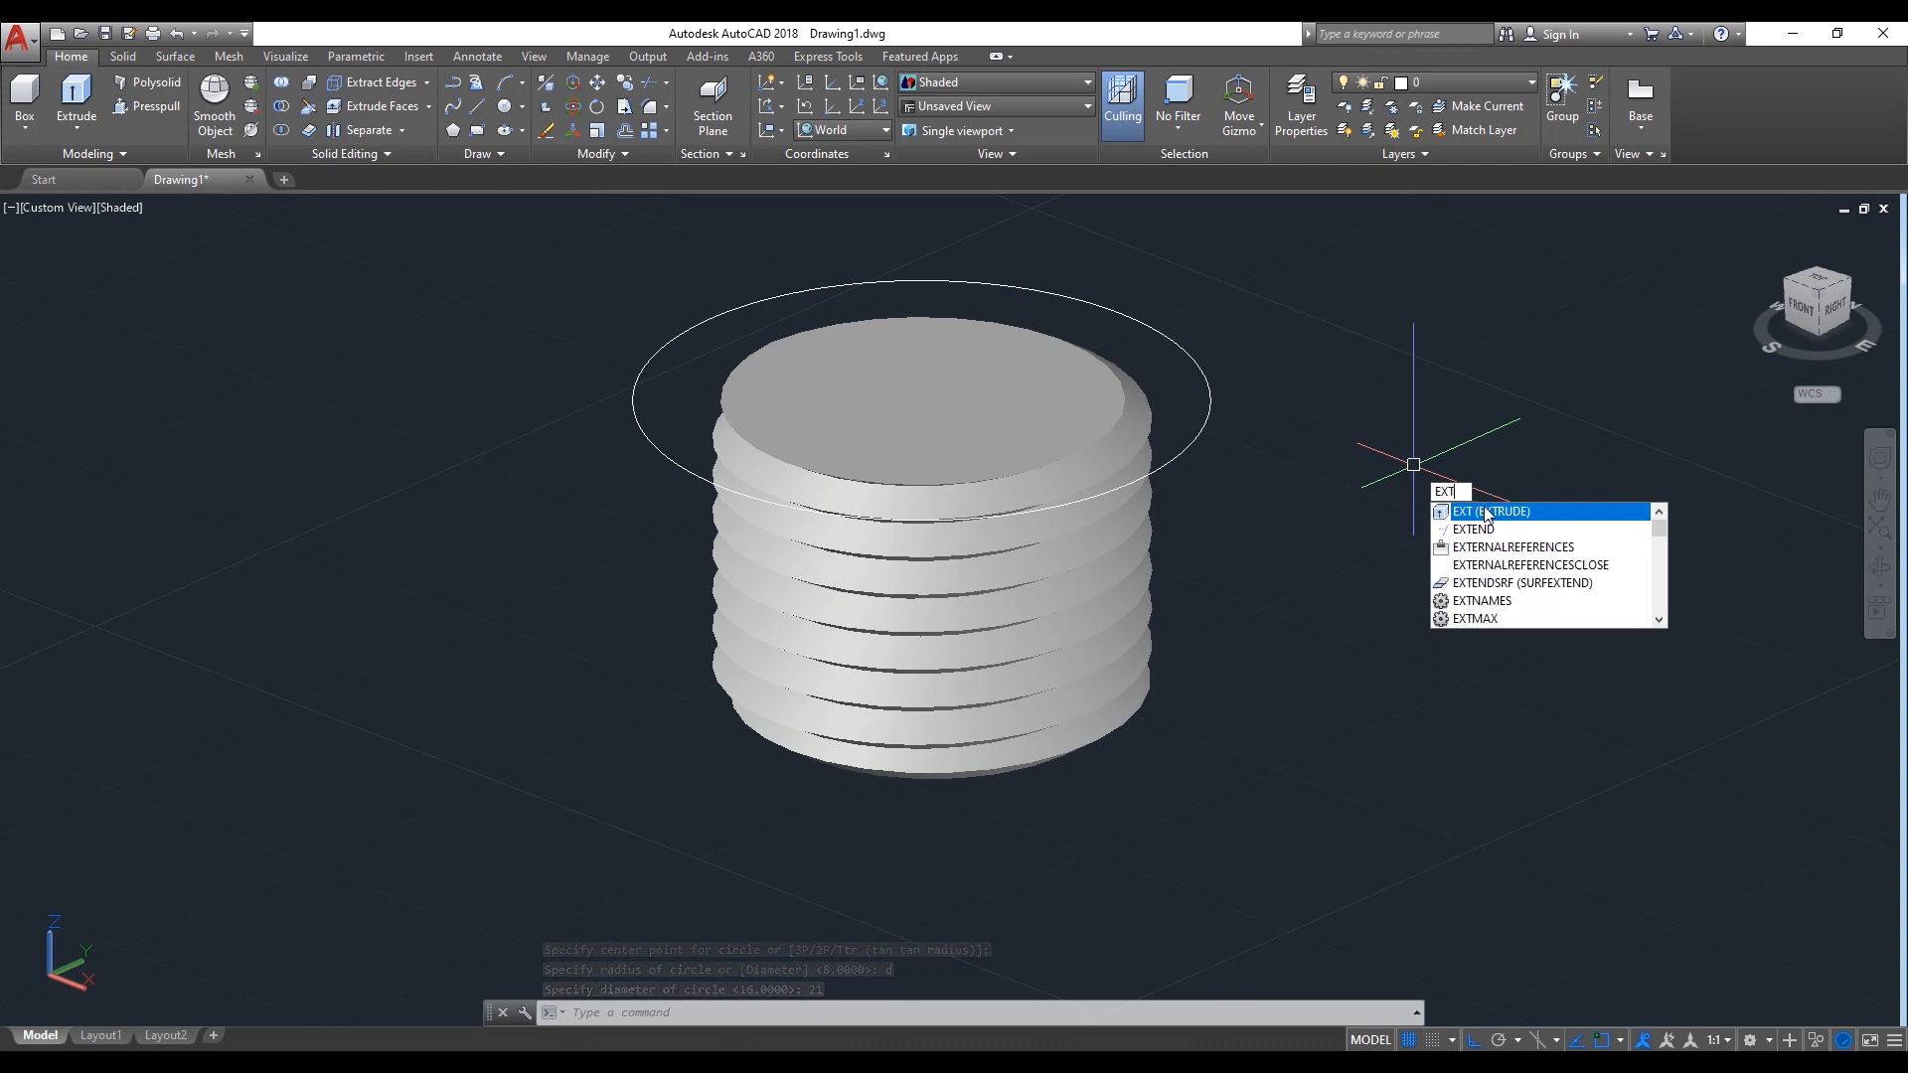
key("Return")
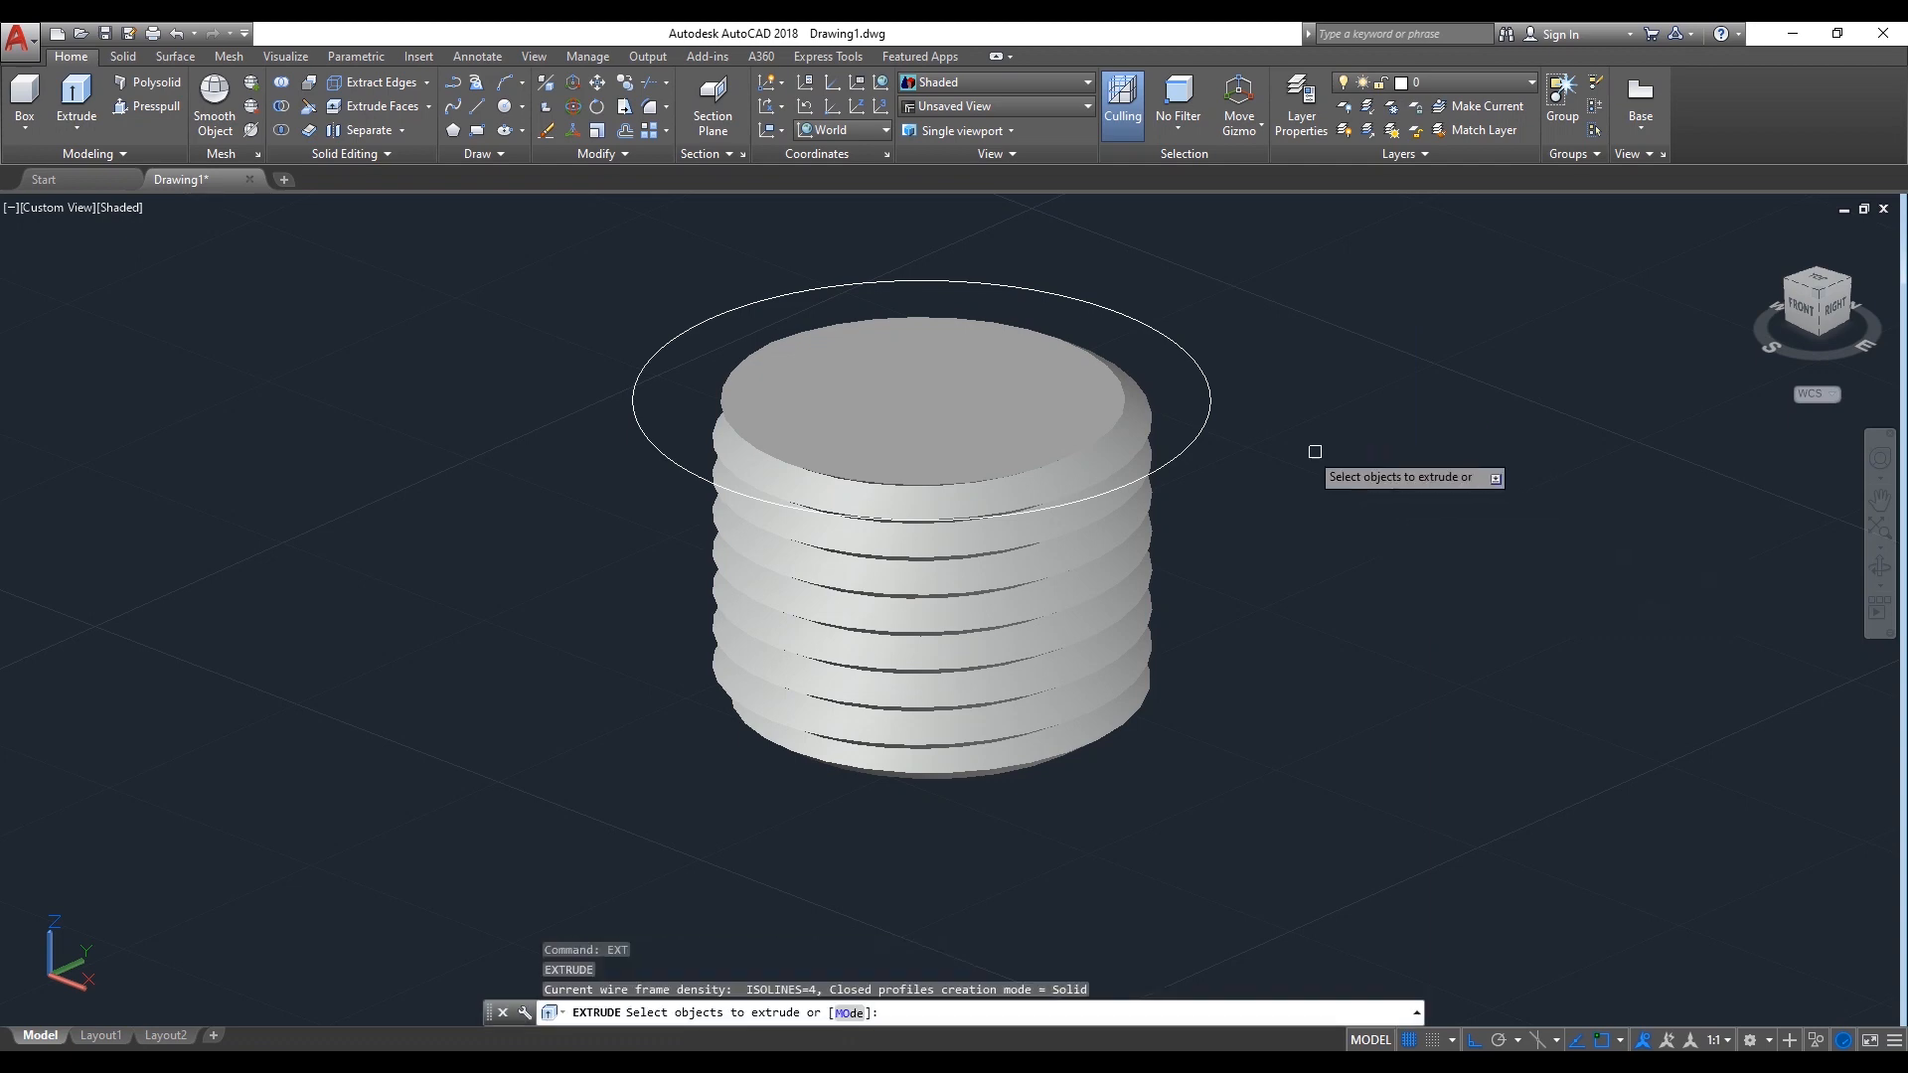
left_click(1176, 450)
key("Return")
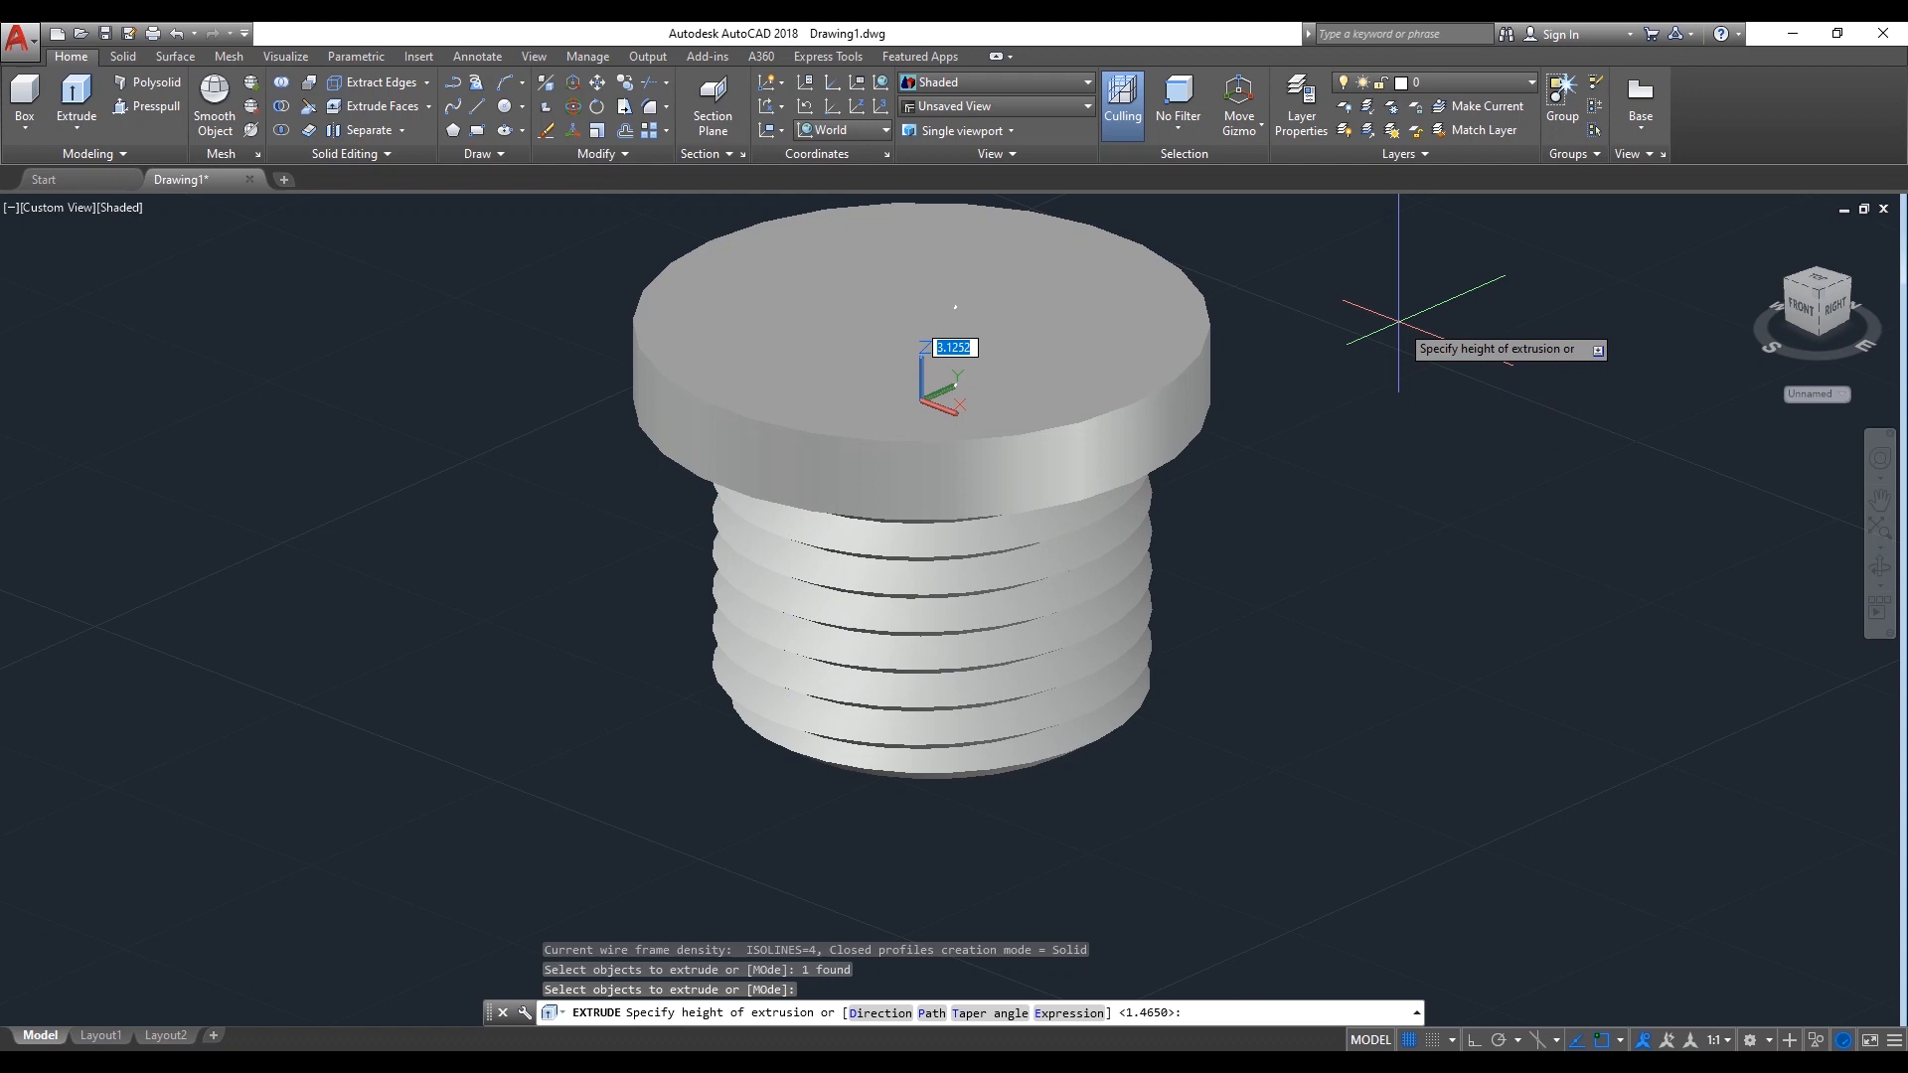
key("Return")
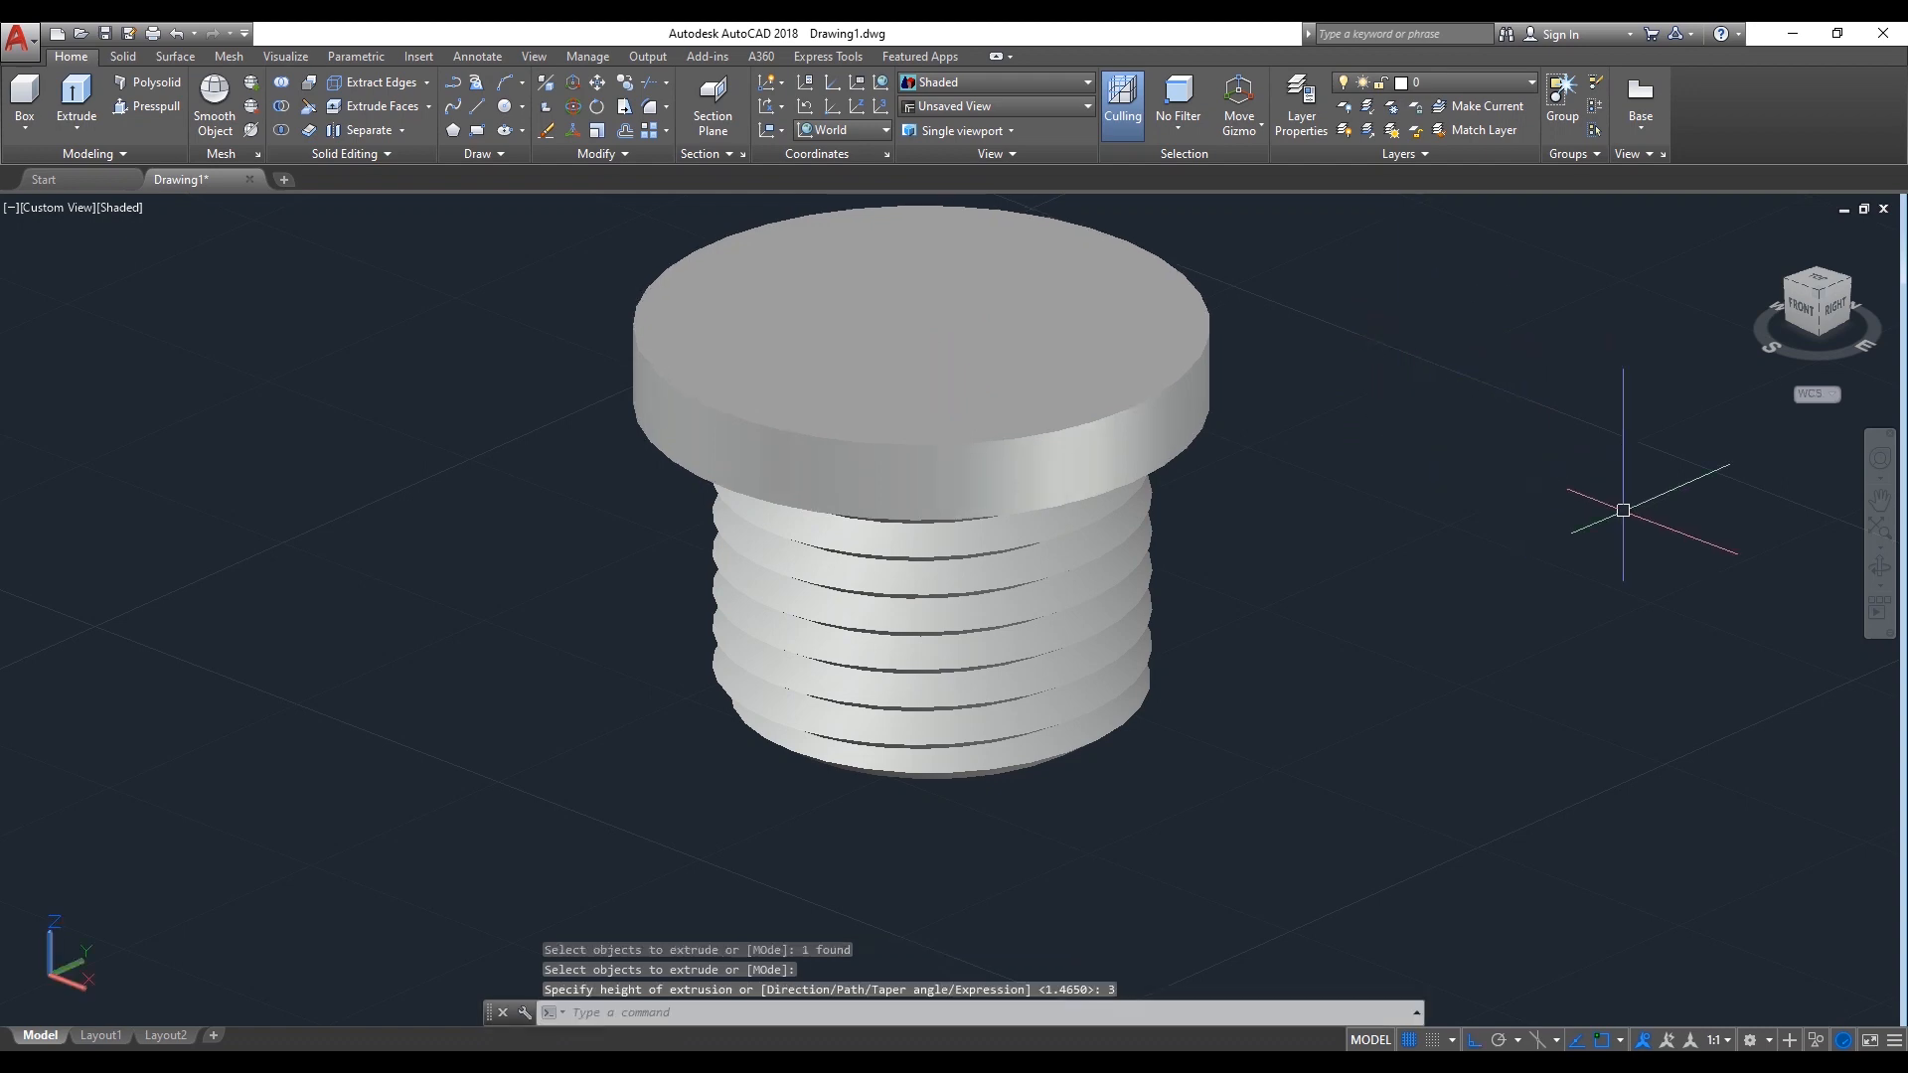
Draw a circle of diameter 19 centred on the flange's top face
left_click(1878, 584)
left_click_drag(1325, 574, 949, 309)
right_click(1180, 296)
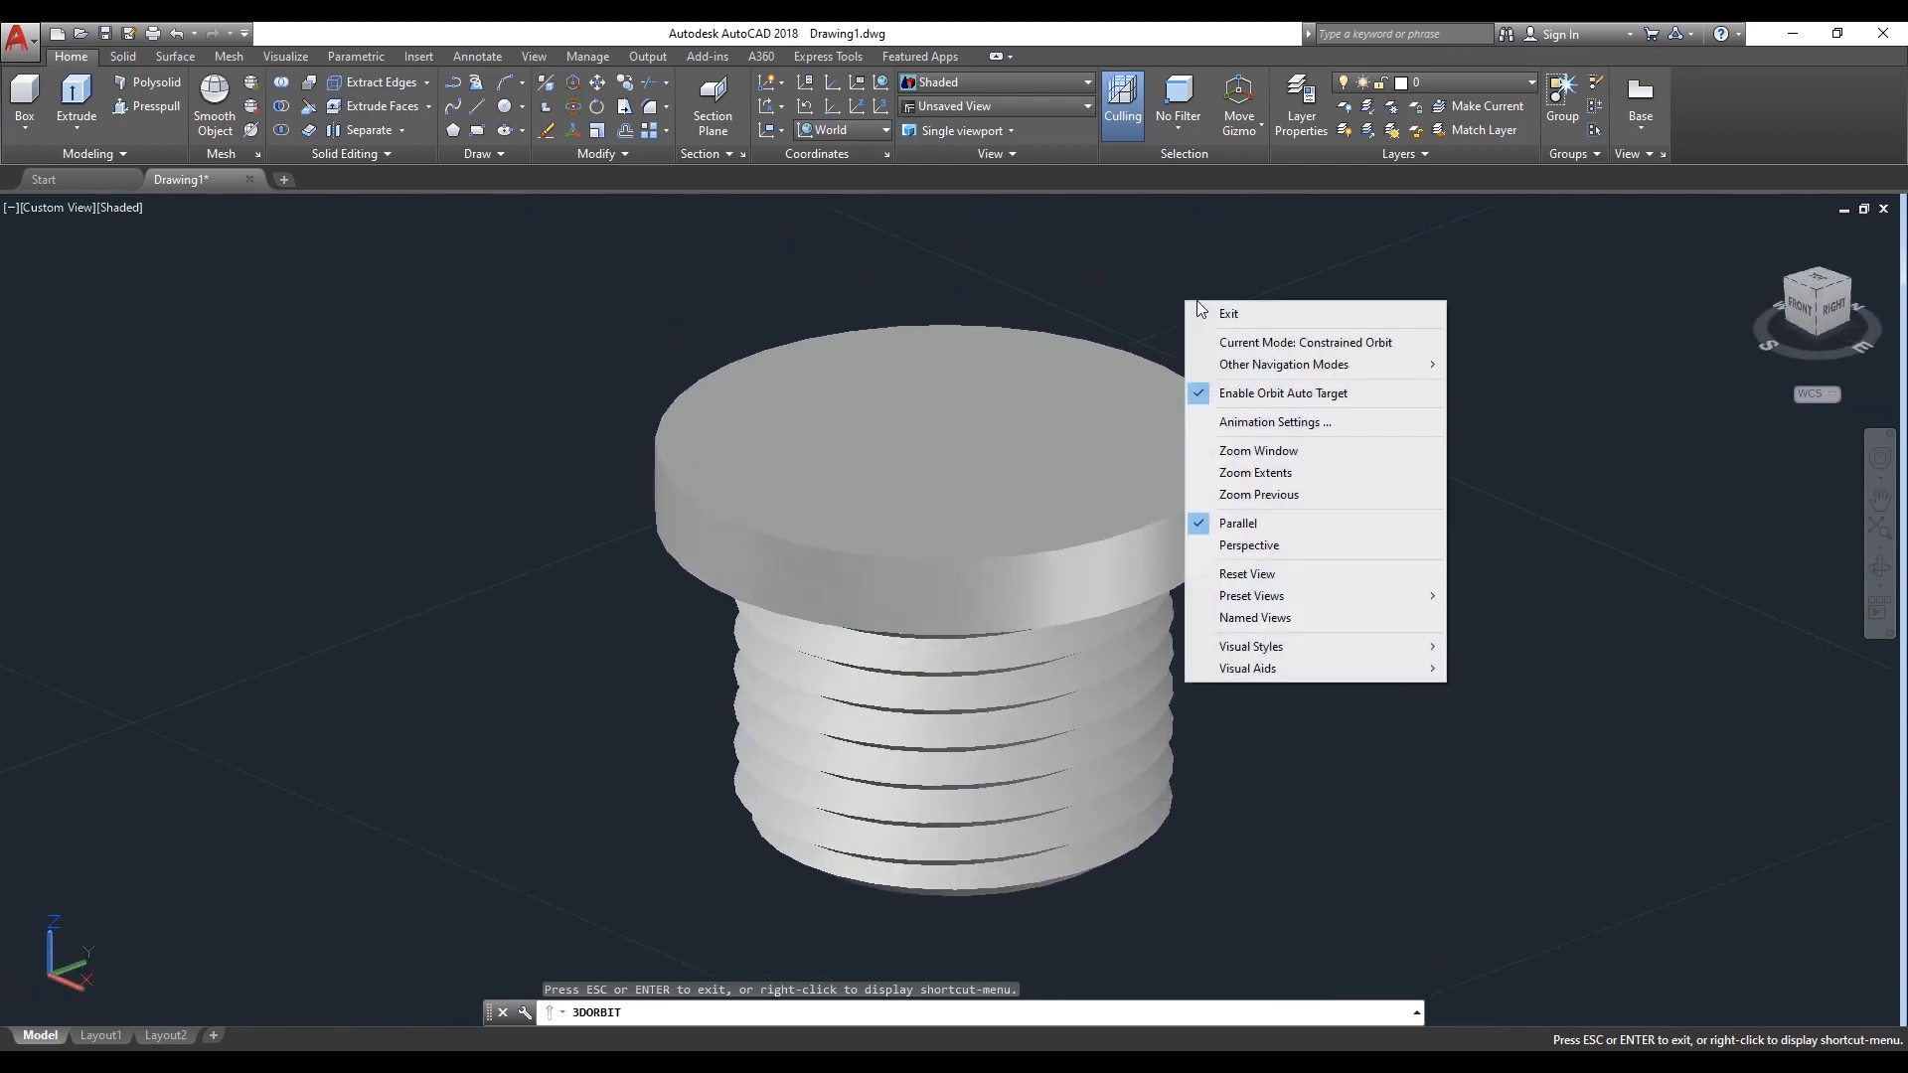
left_click(1266, 306)
type("c")
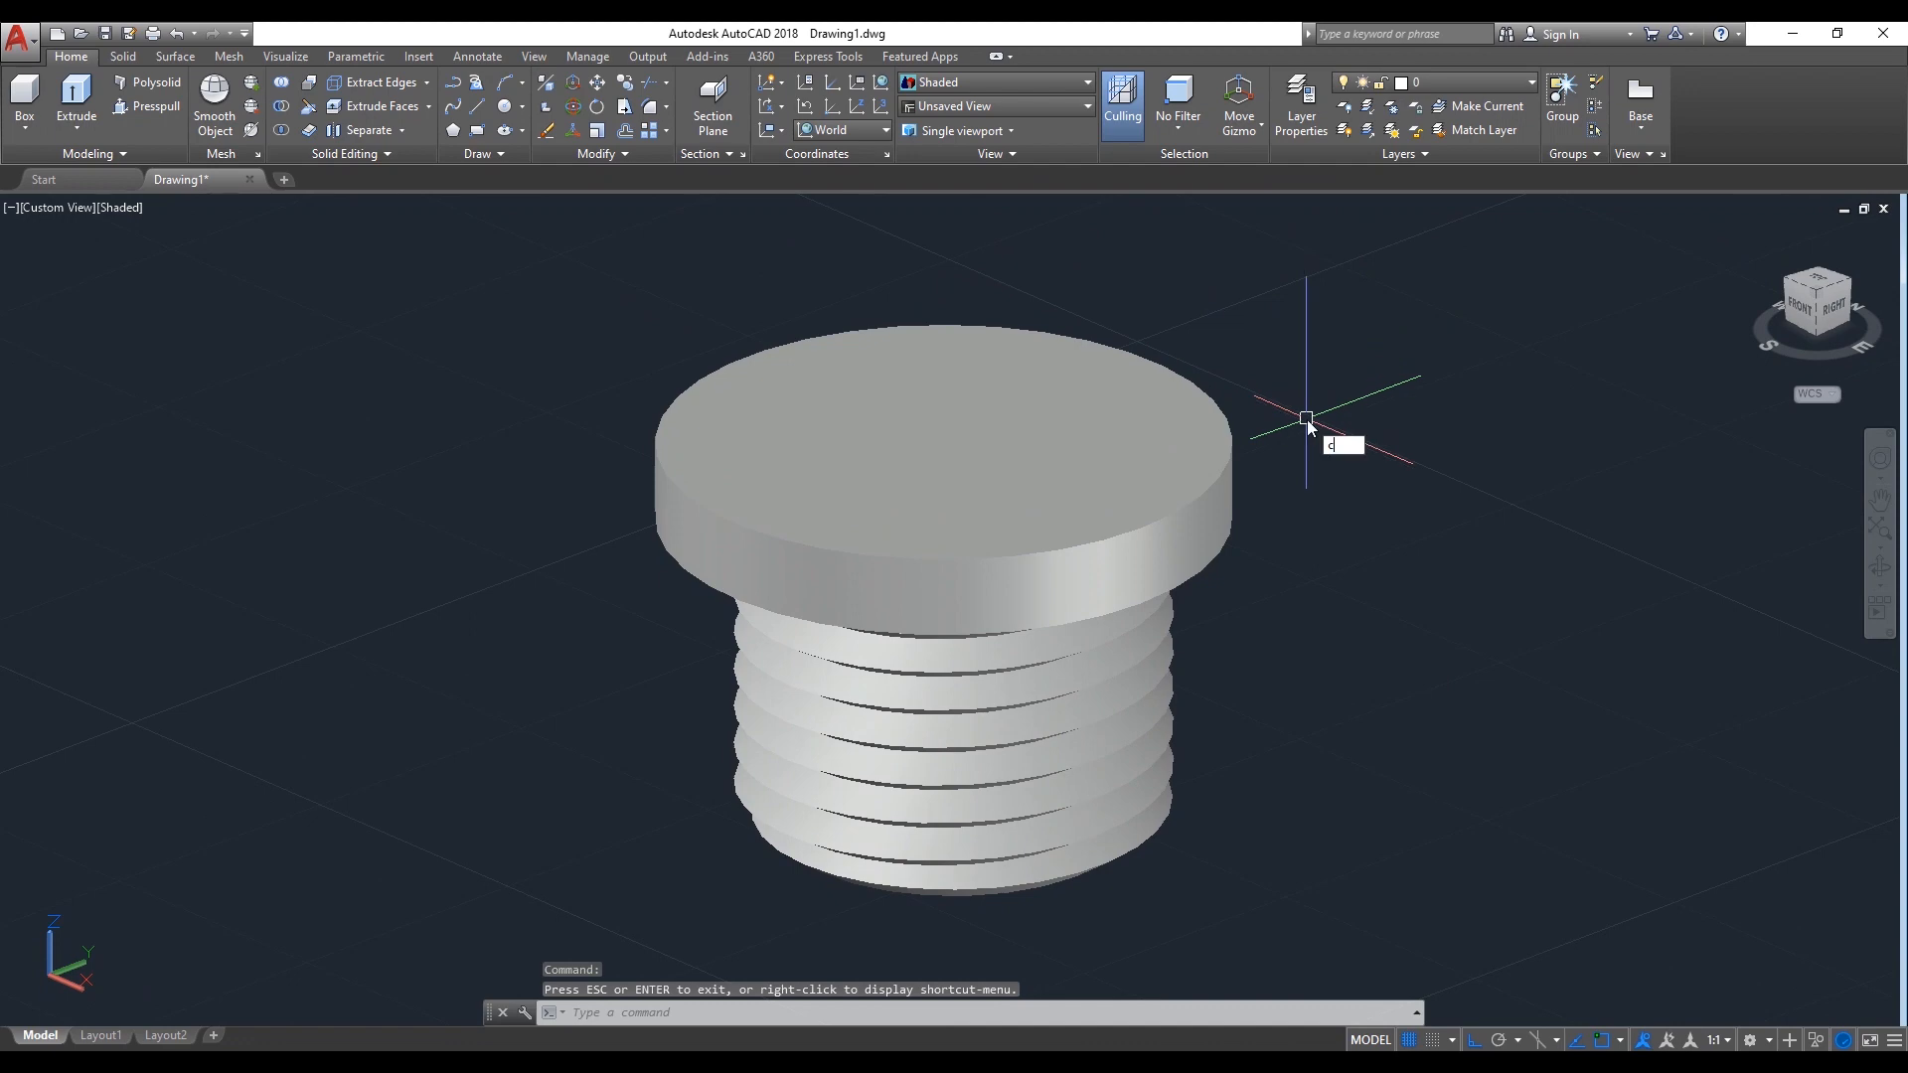
left_click(1392, 465)
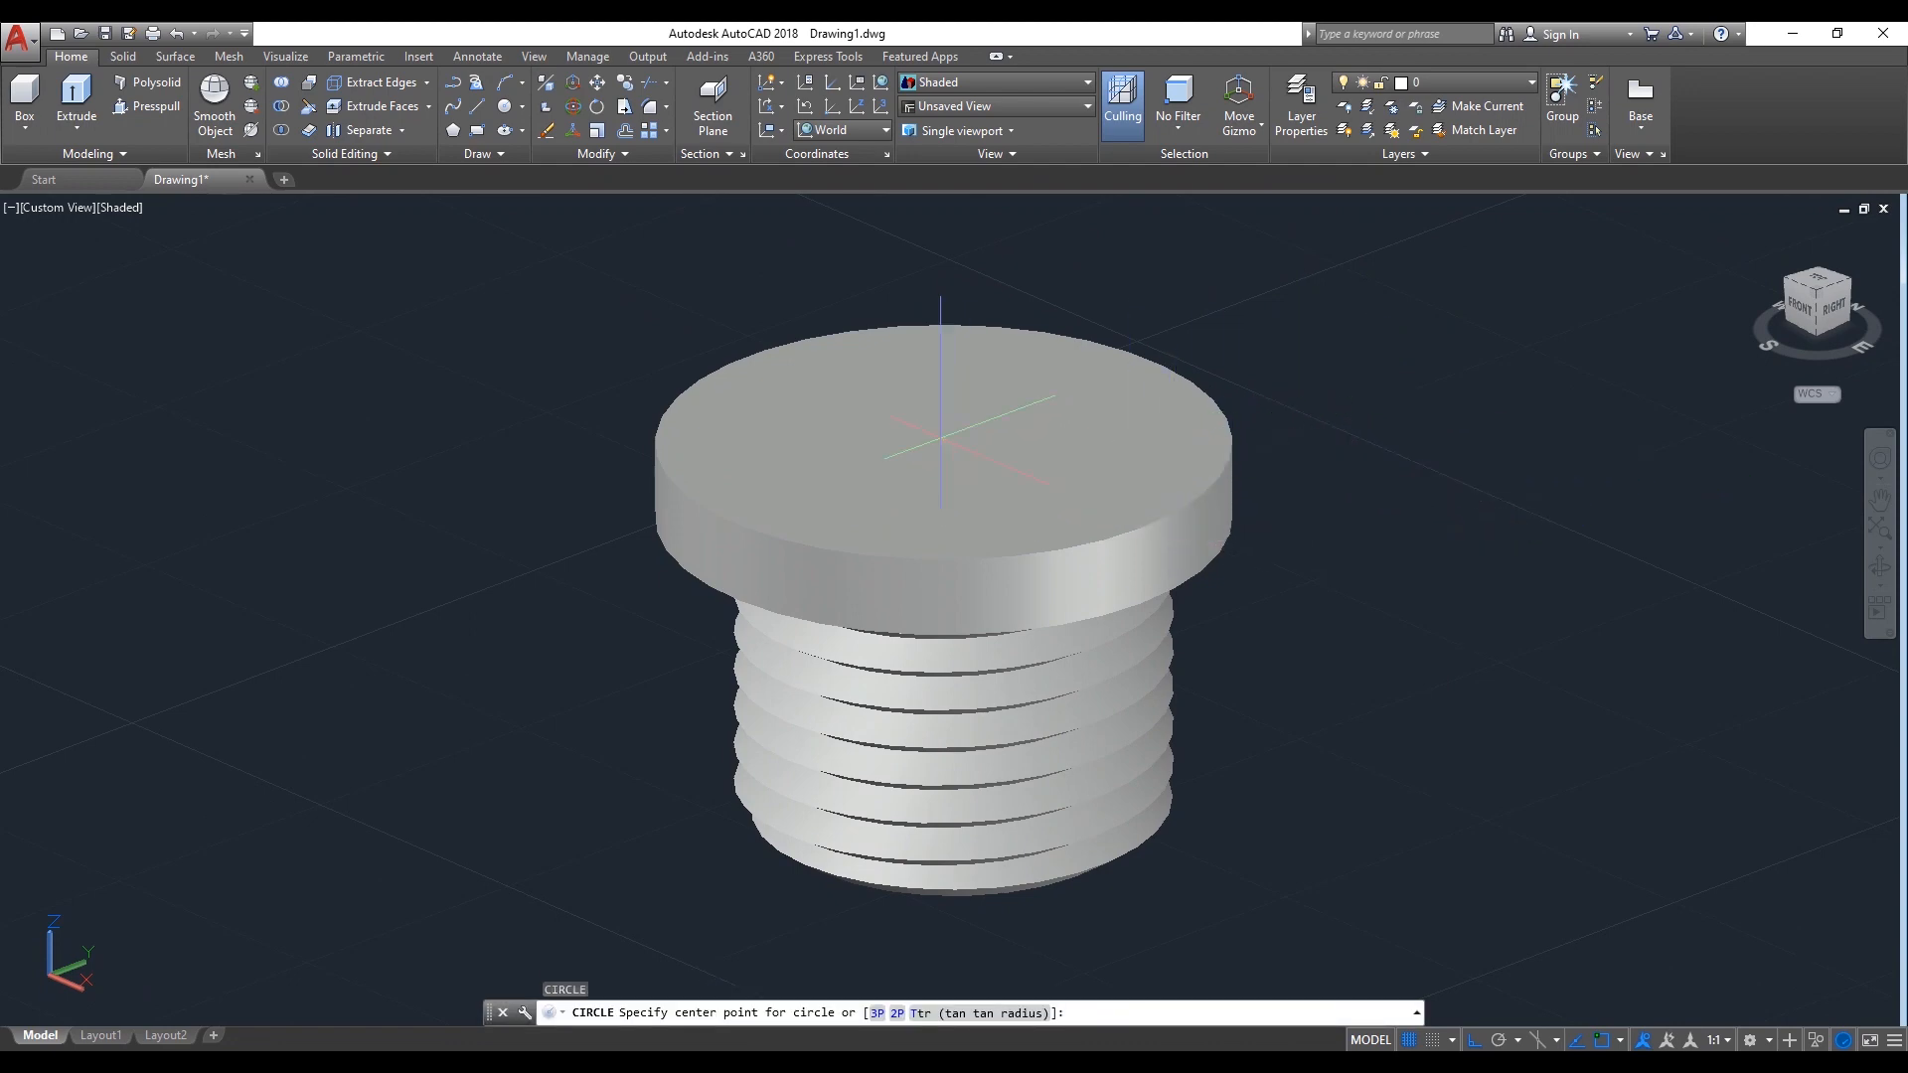
left_click(944, 442)
type("d")
key("Return")
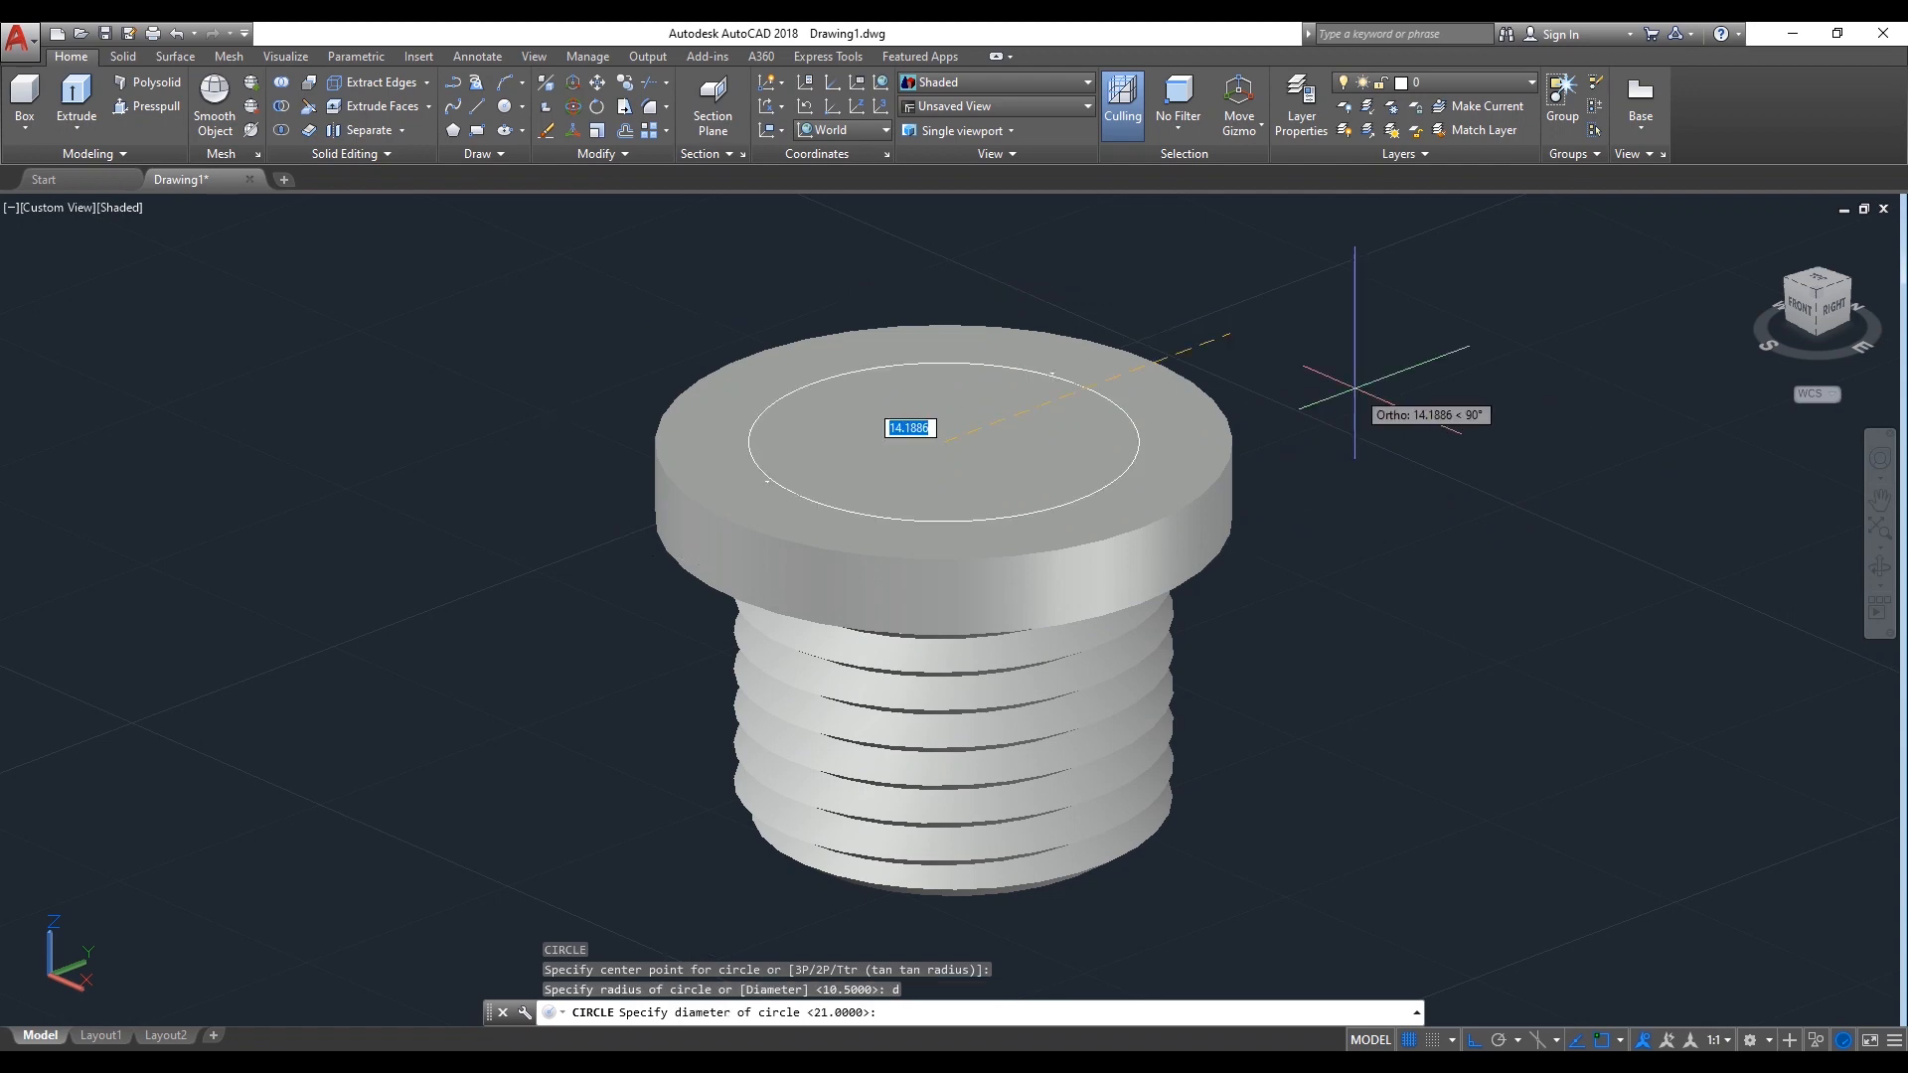
type("19")
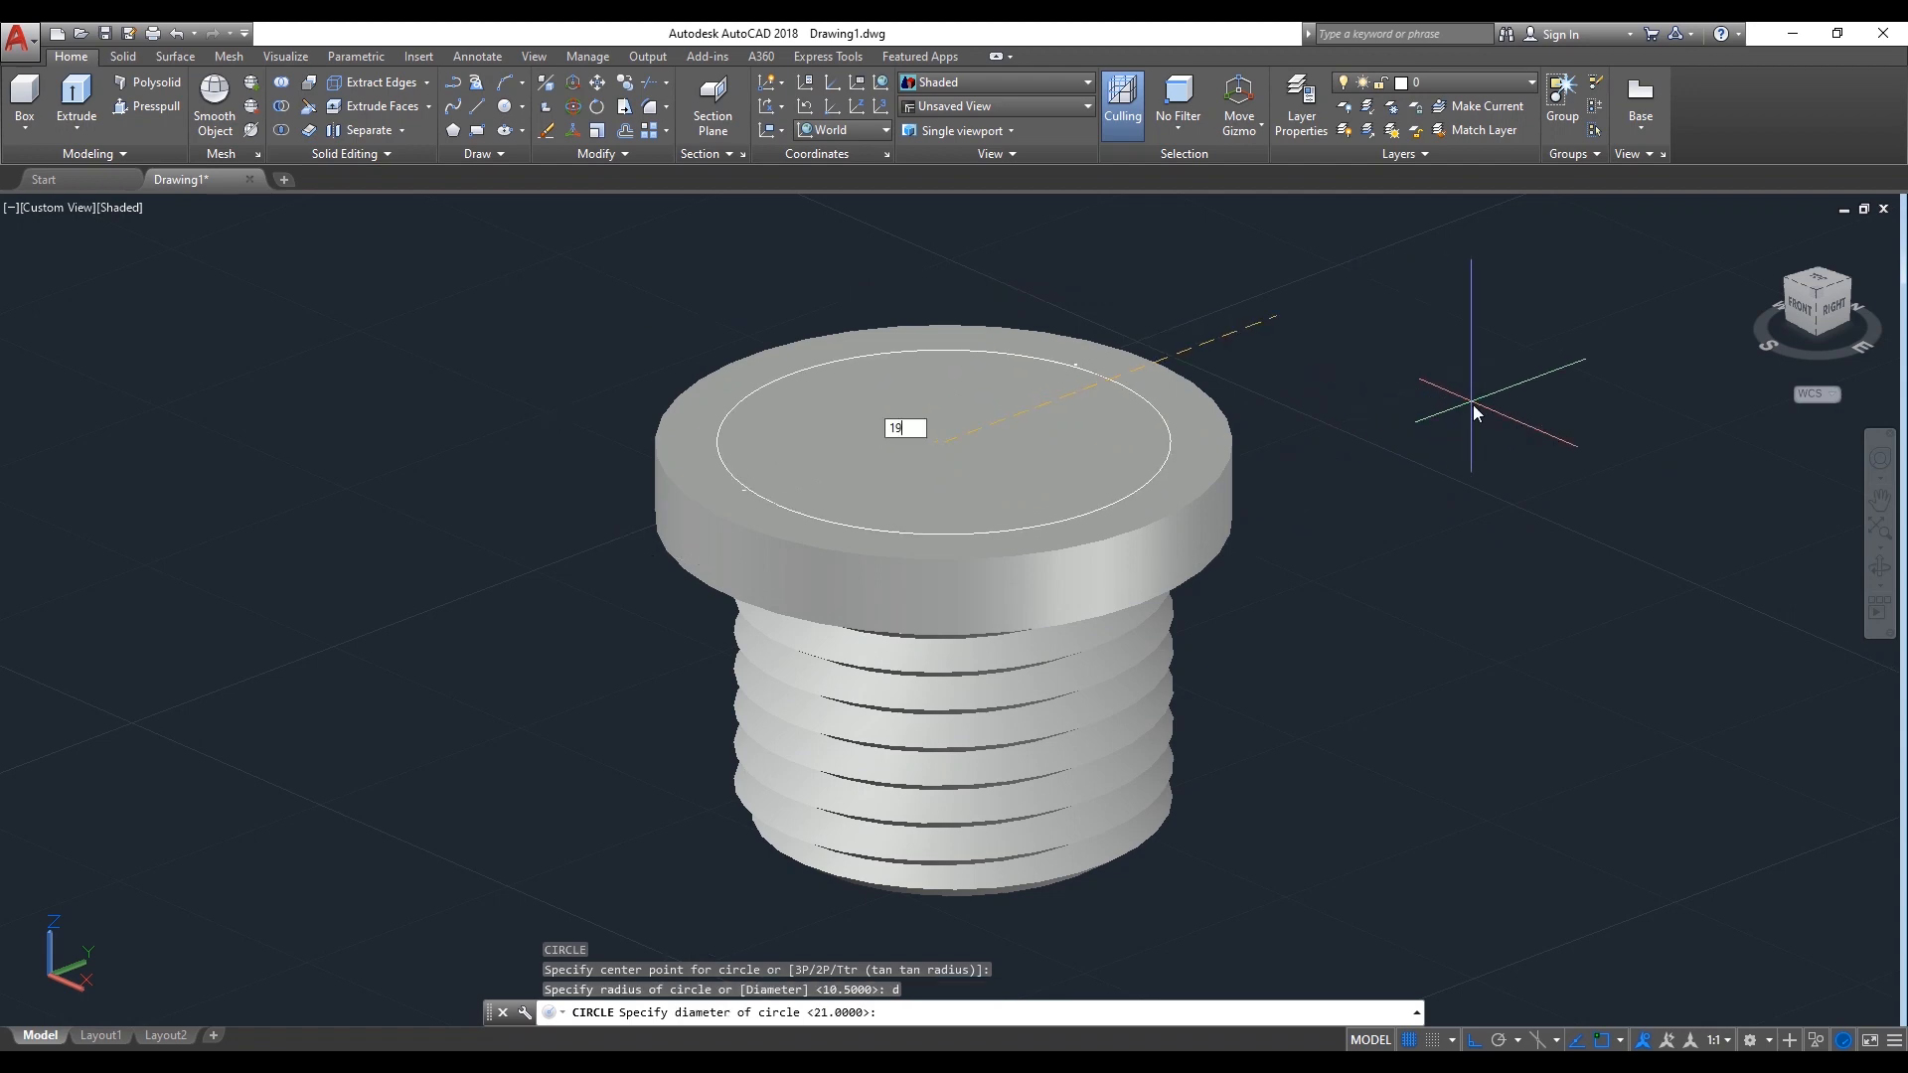
key("Return")
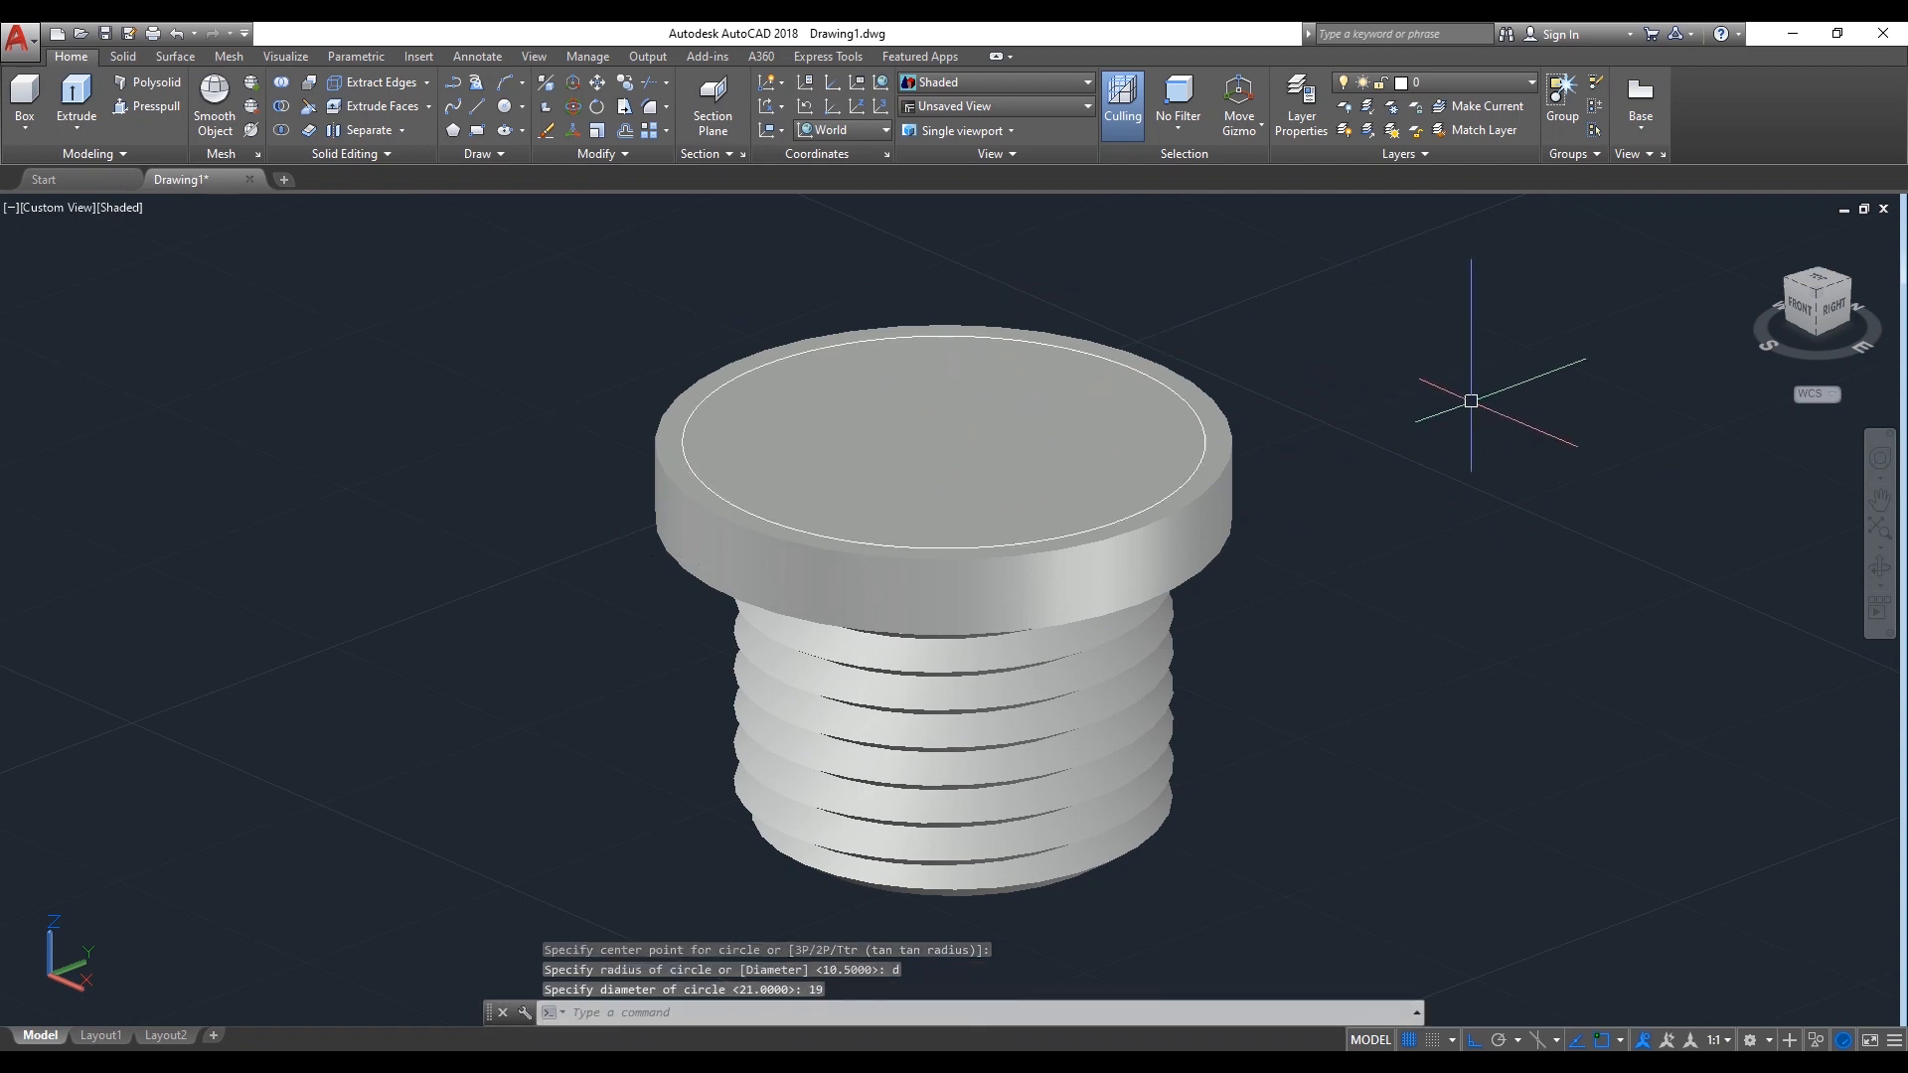
type("pol")
key("Return")
type("6")
key("Return")
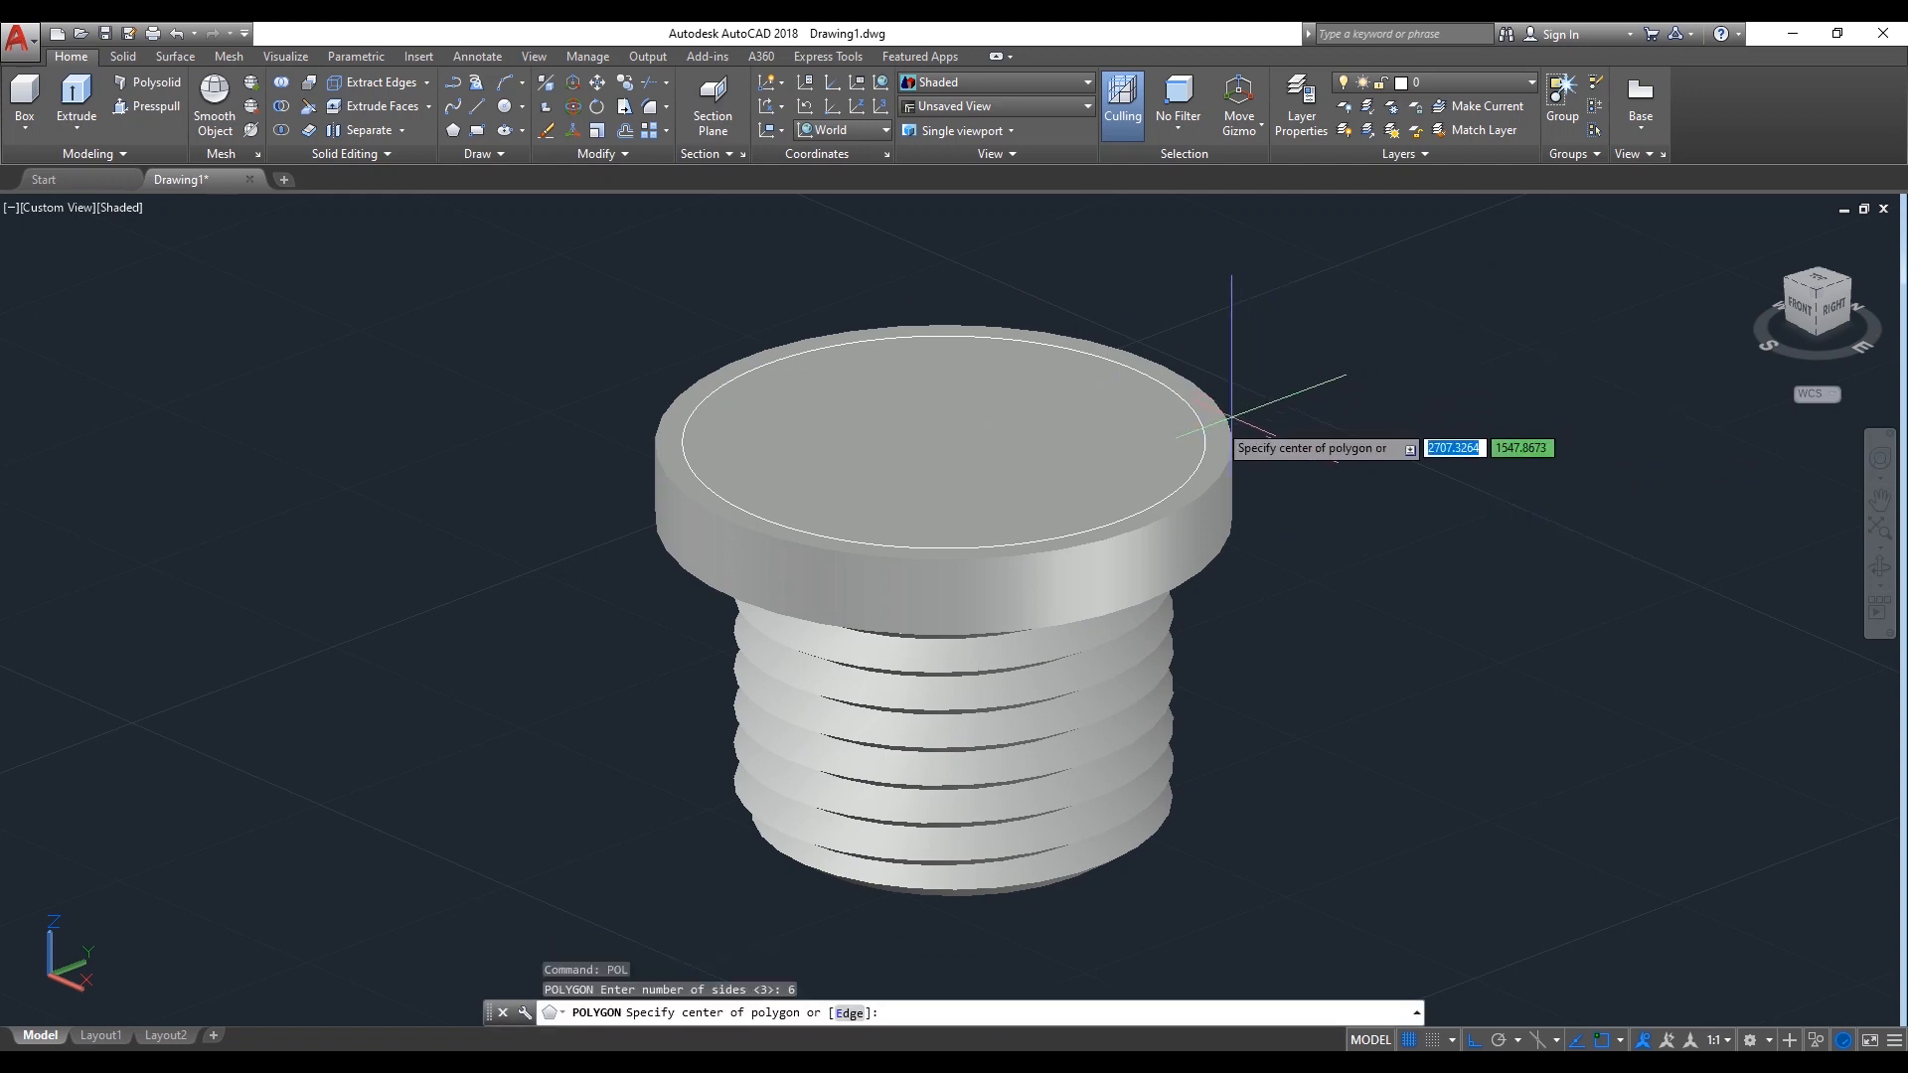
left_click(942, 443)
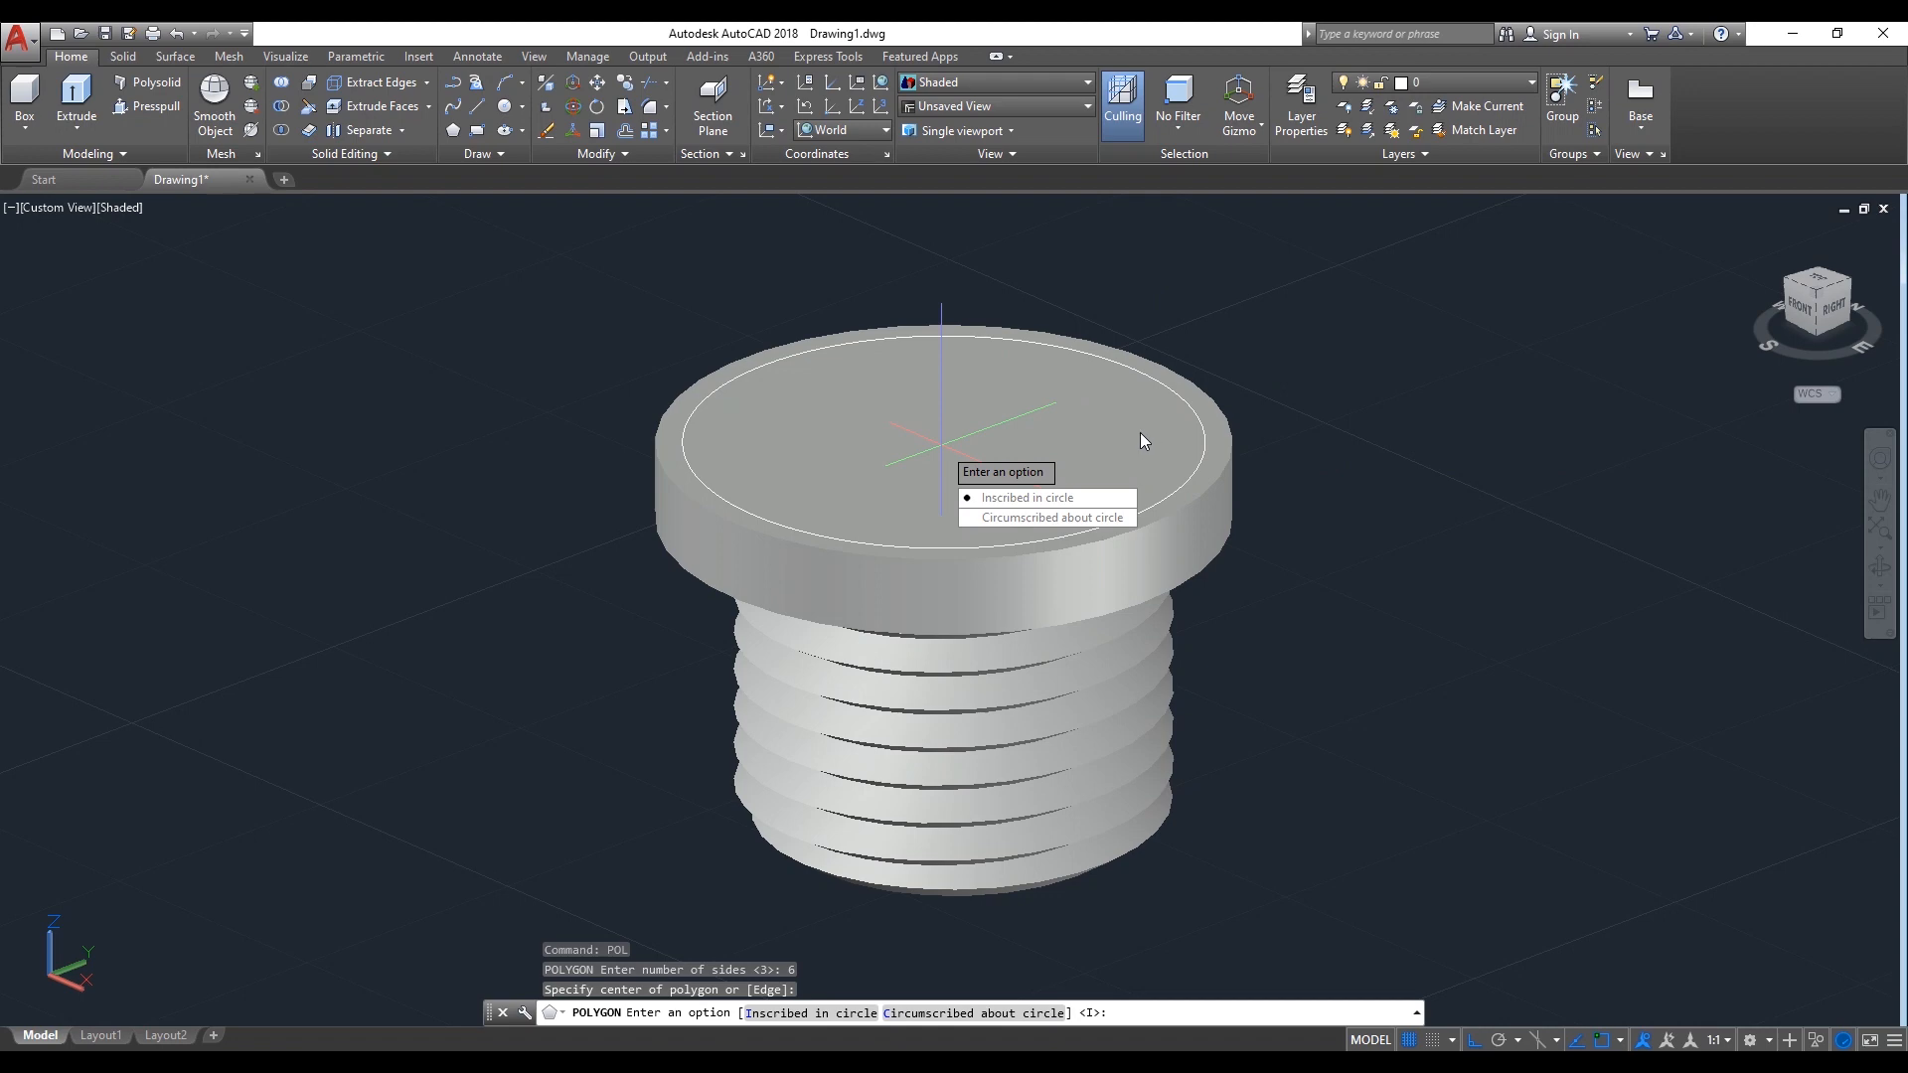
left_click(1023, 518)
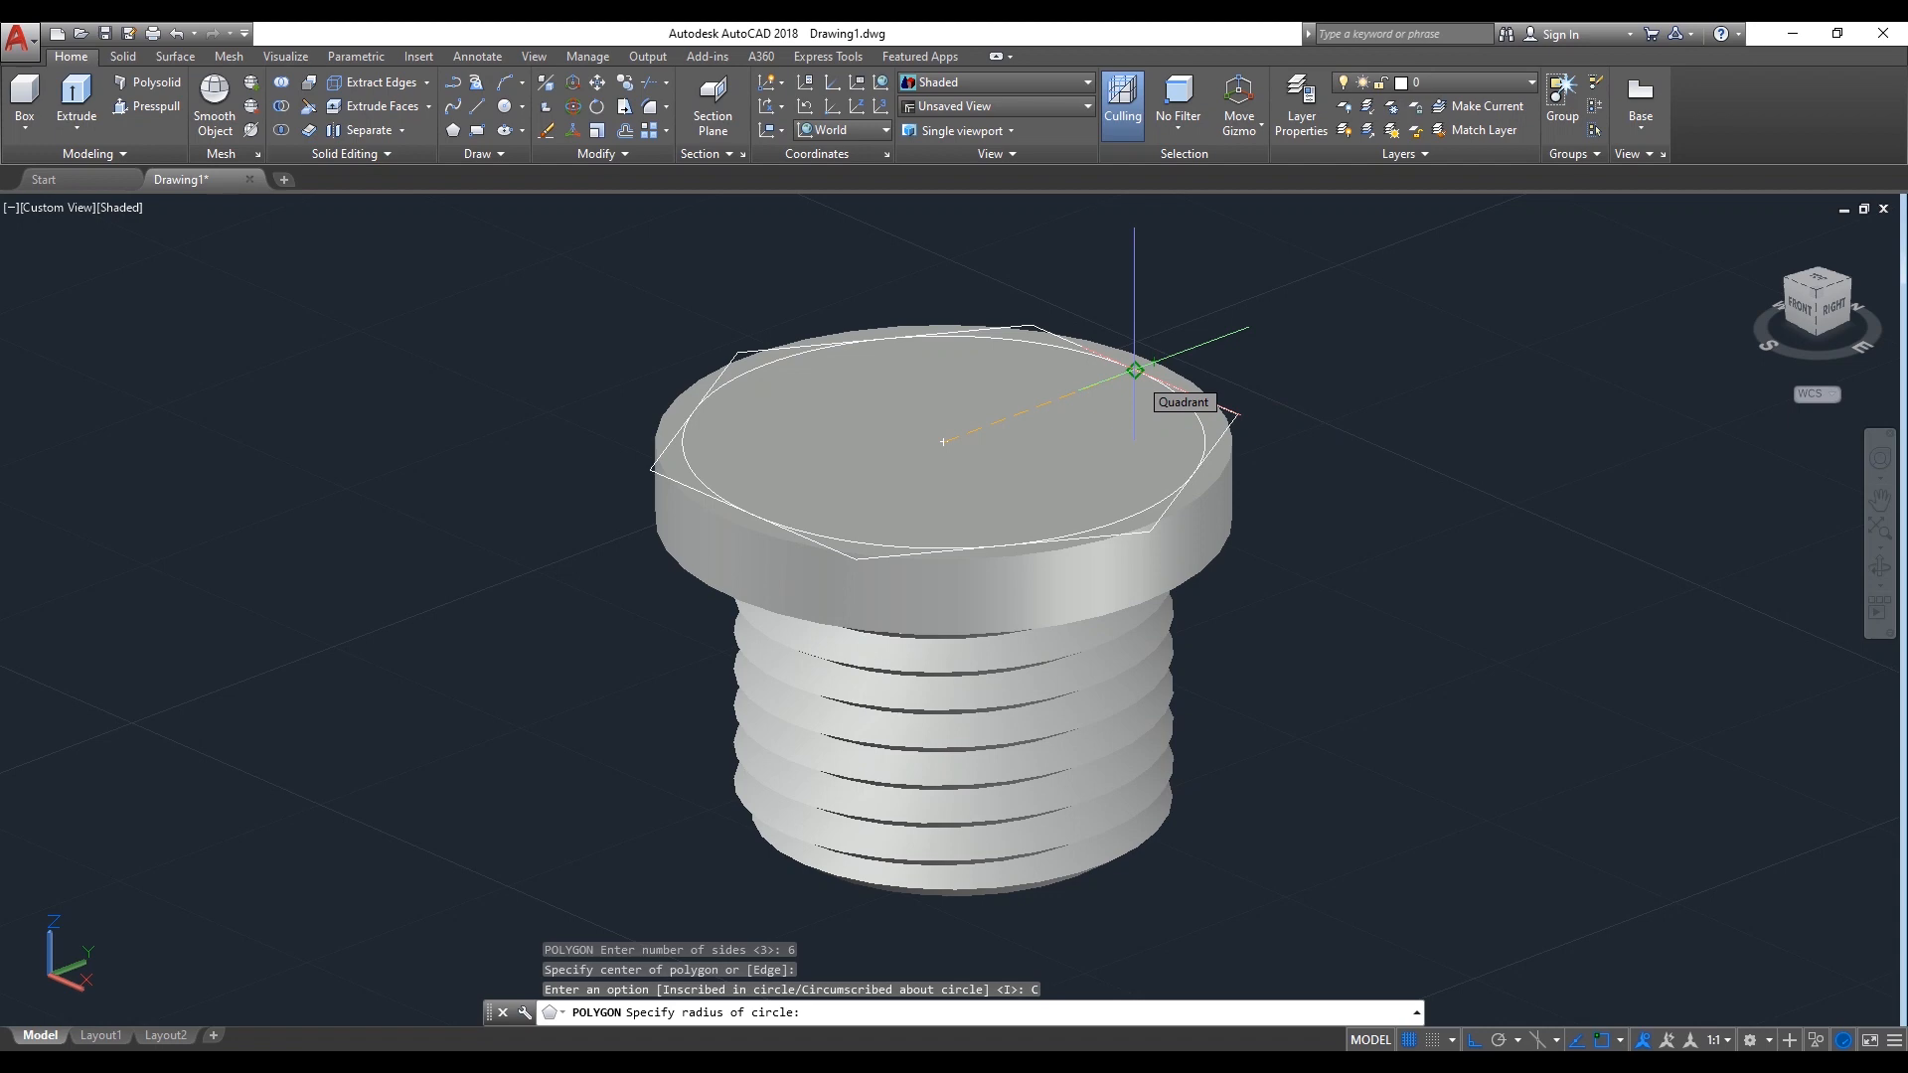
key("Escape")
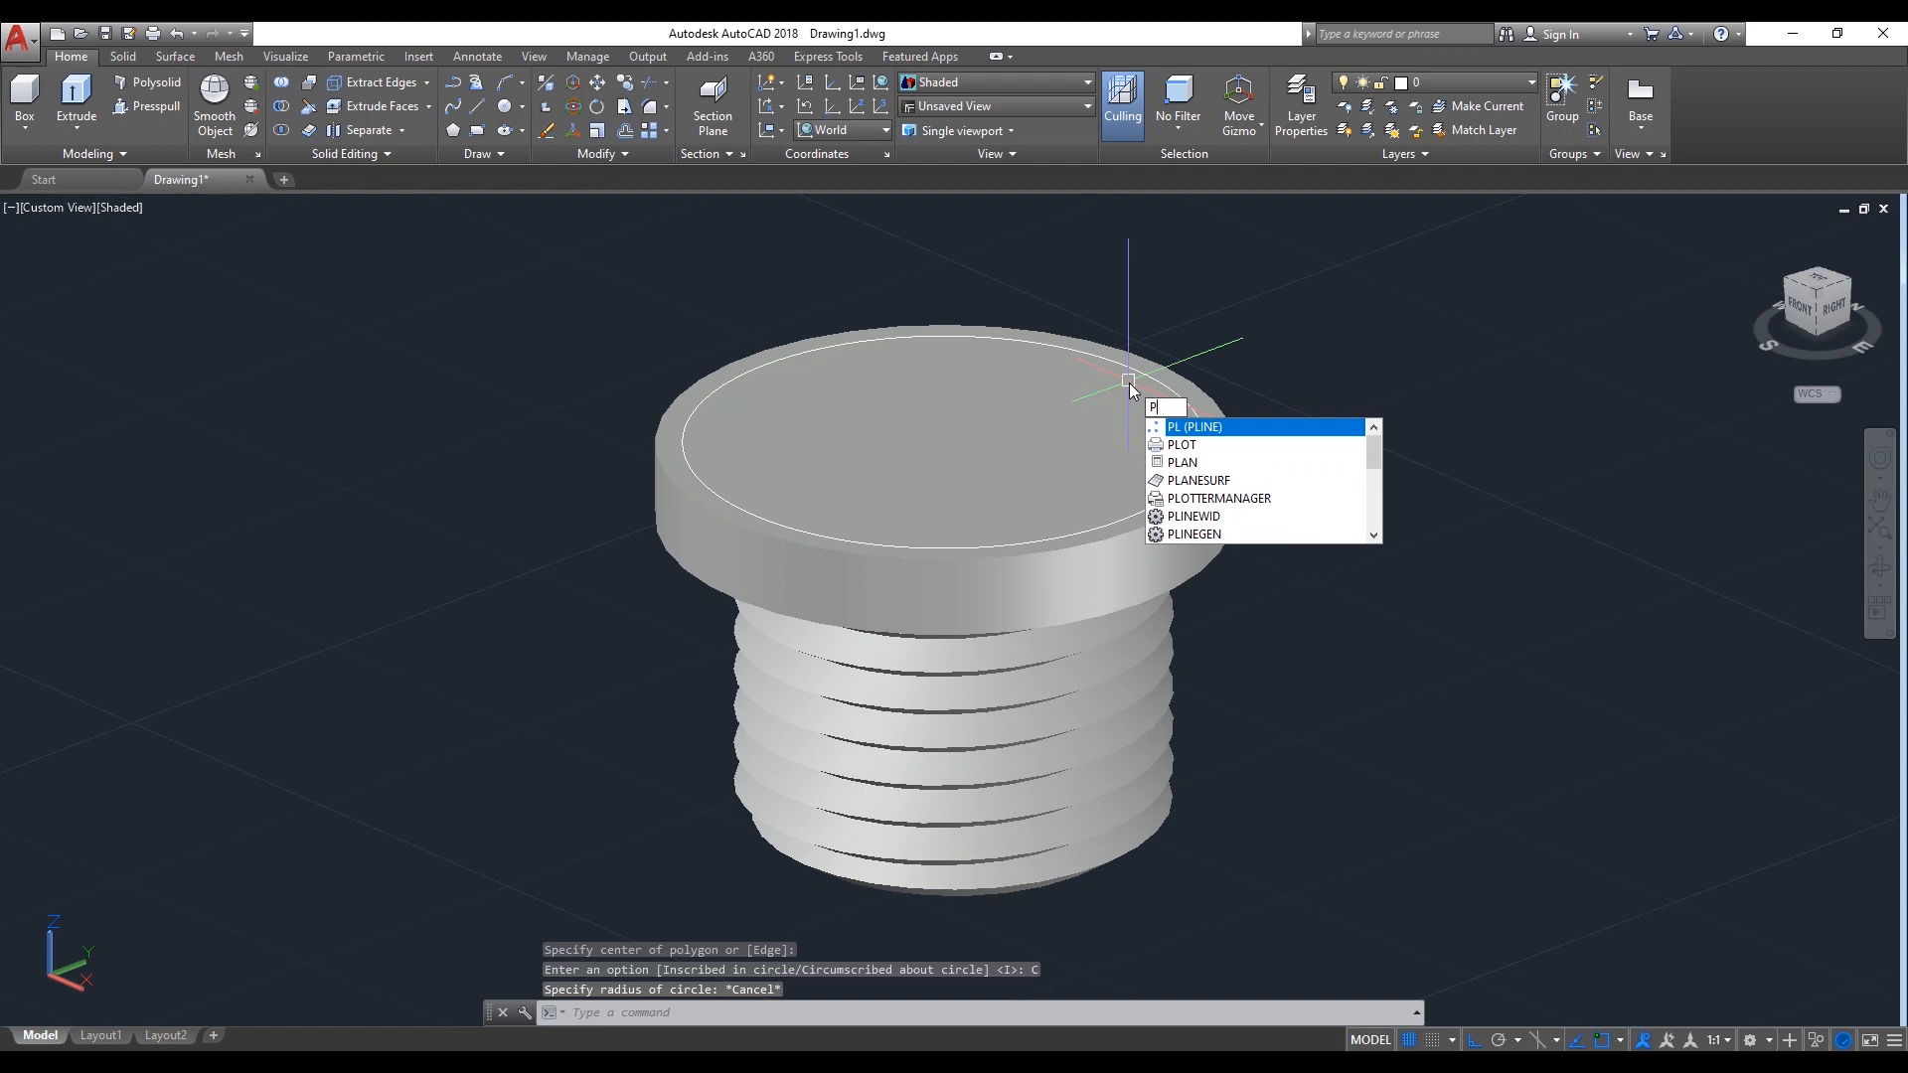
Draw a six-sided polygon inscribed in the 19 diameter circle, centred on the flange and reaching the circle's quadrant
type("ol")
key("Return")
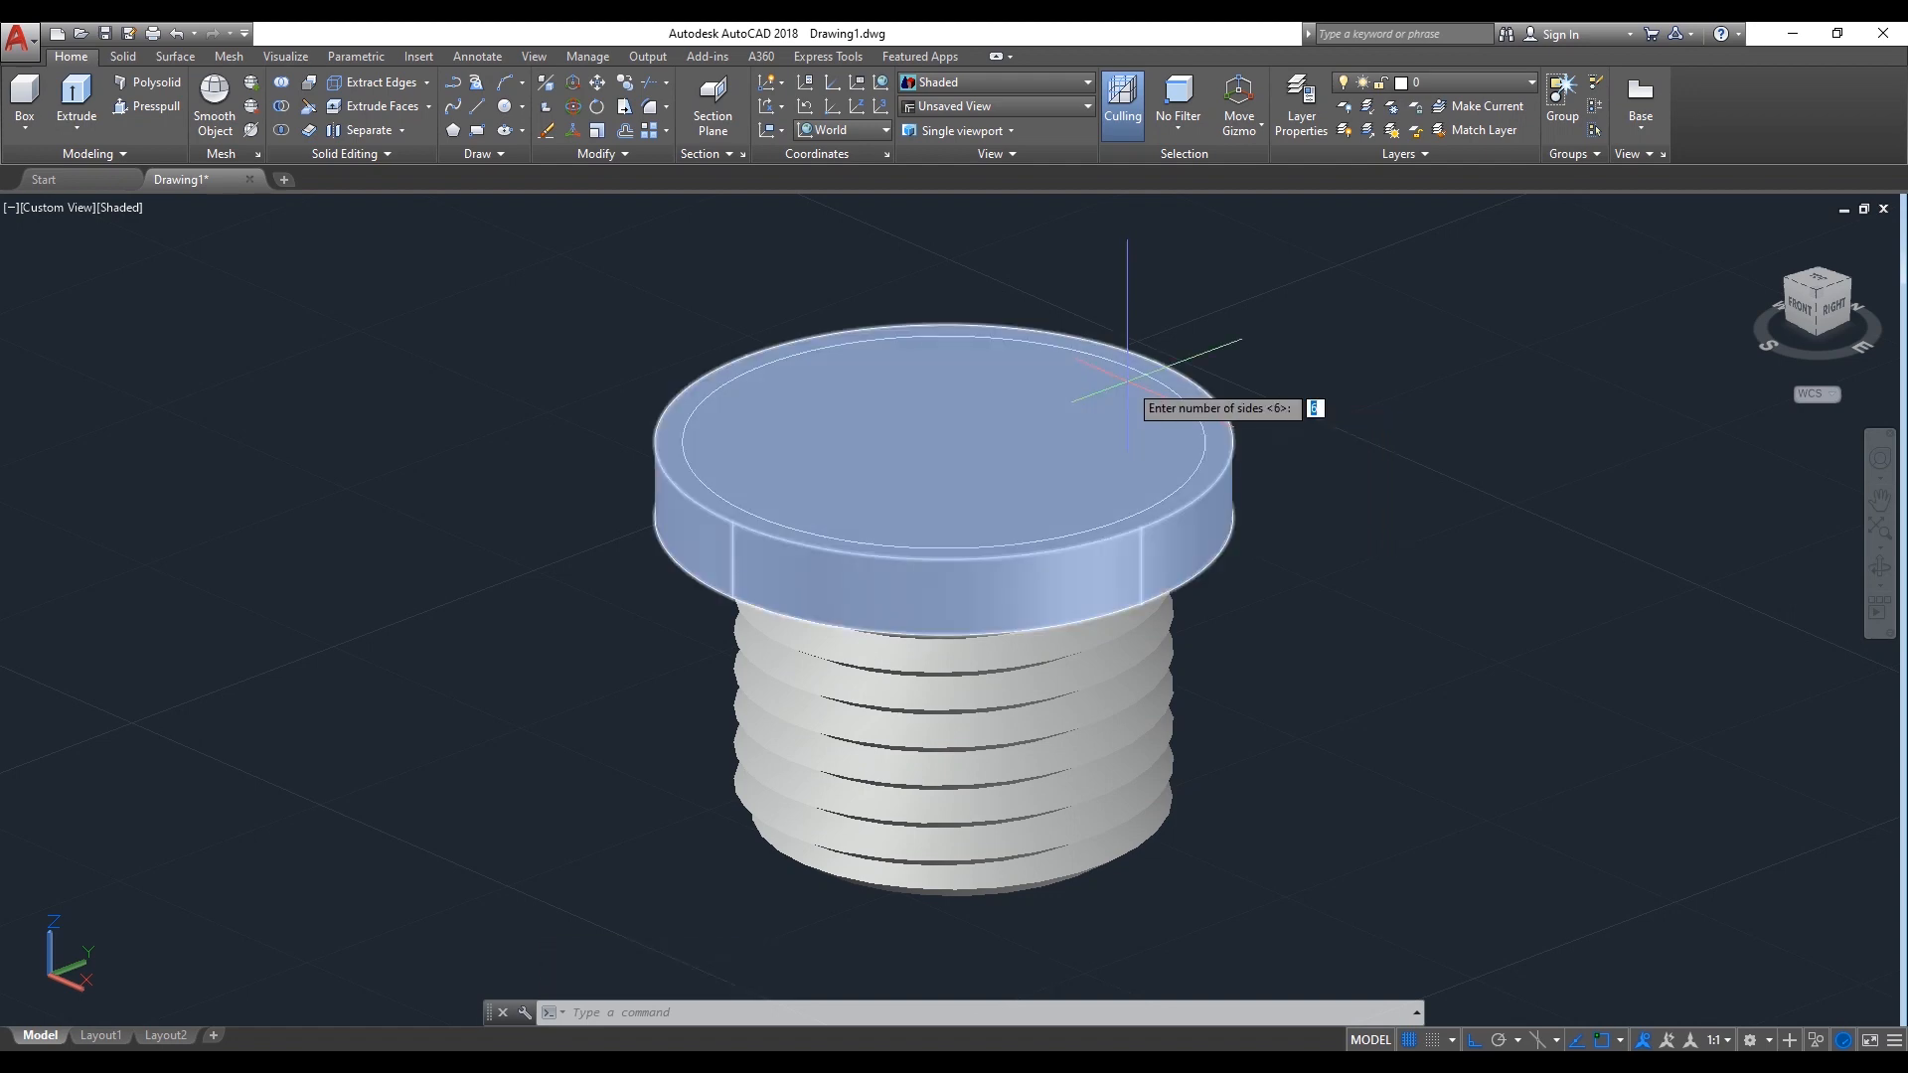
key("Return")
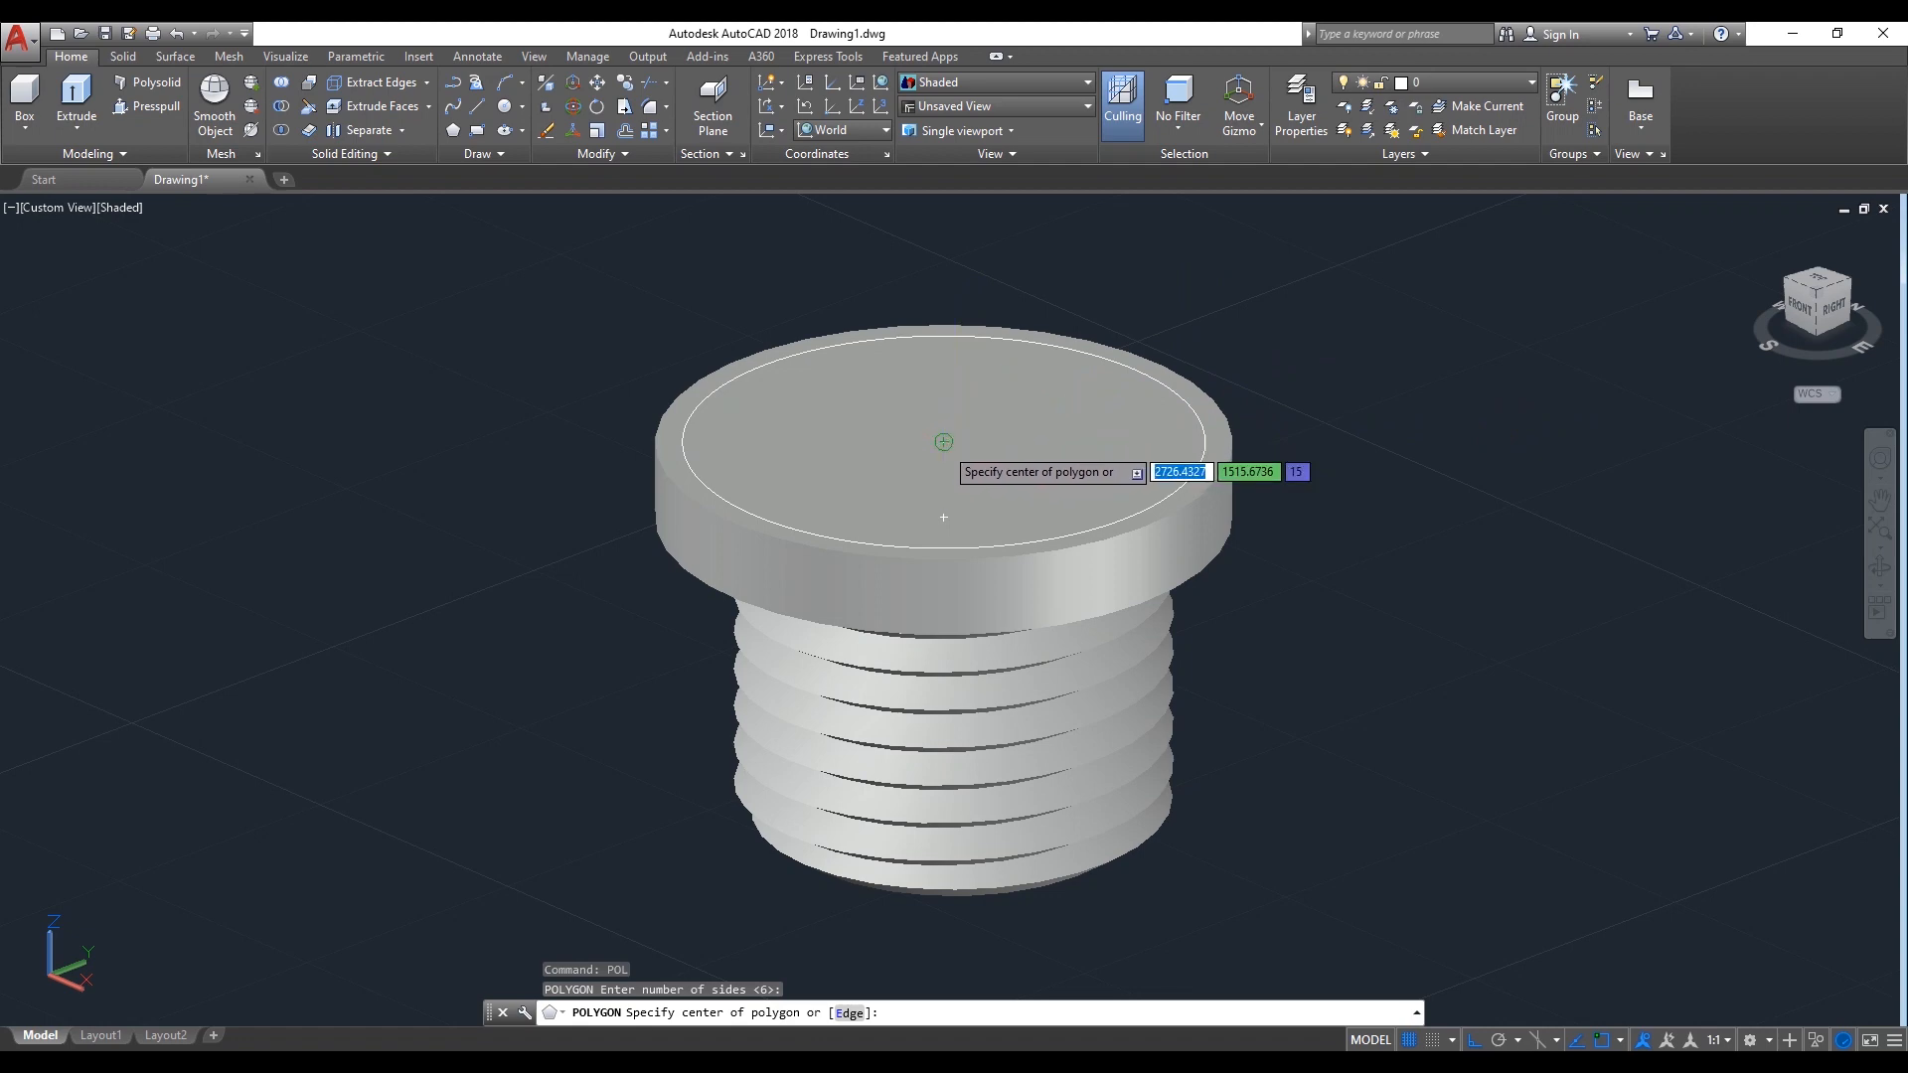
left_click(944, 441)
left_click(1022, 504)
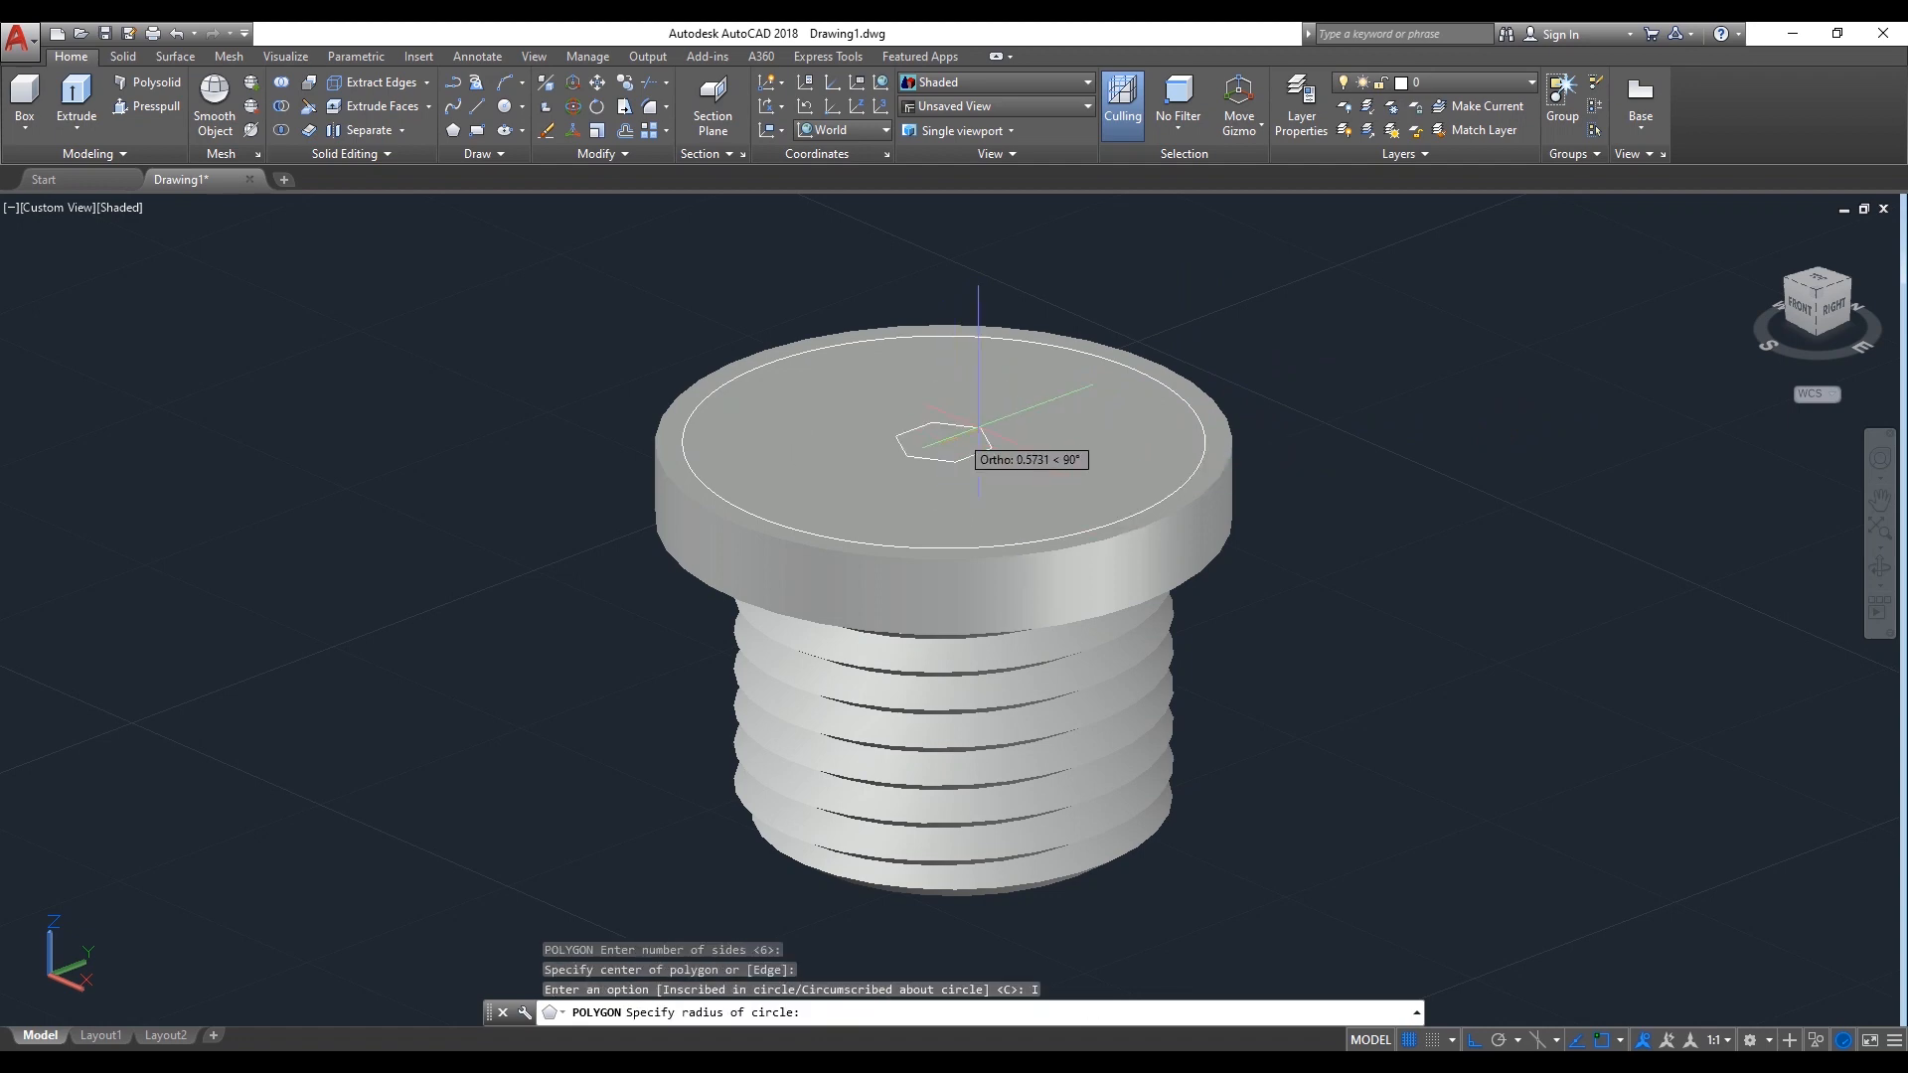
left_click(1135, 369)
Extrude the hexagon and the 19 diameter circle together upward by 6 from the flange's top face
scroll(1351, 389, "down", 4)
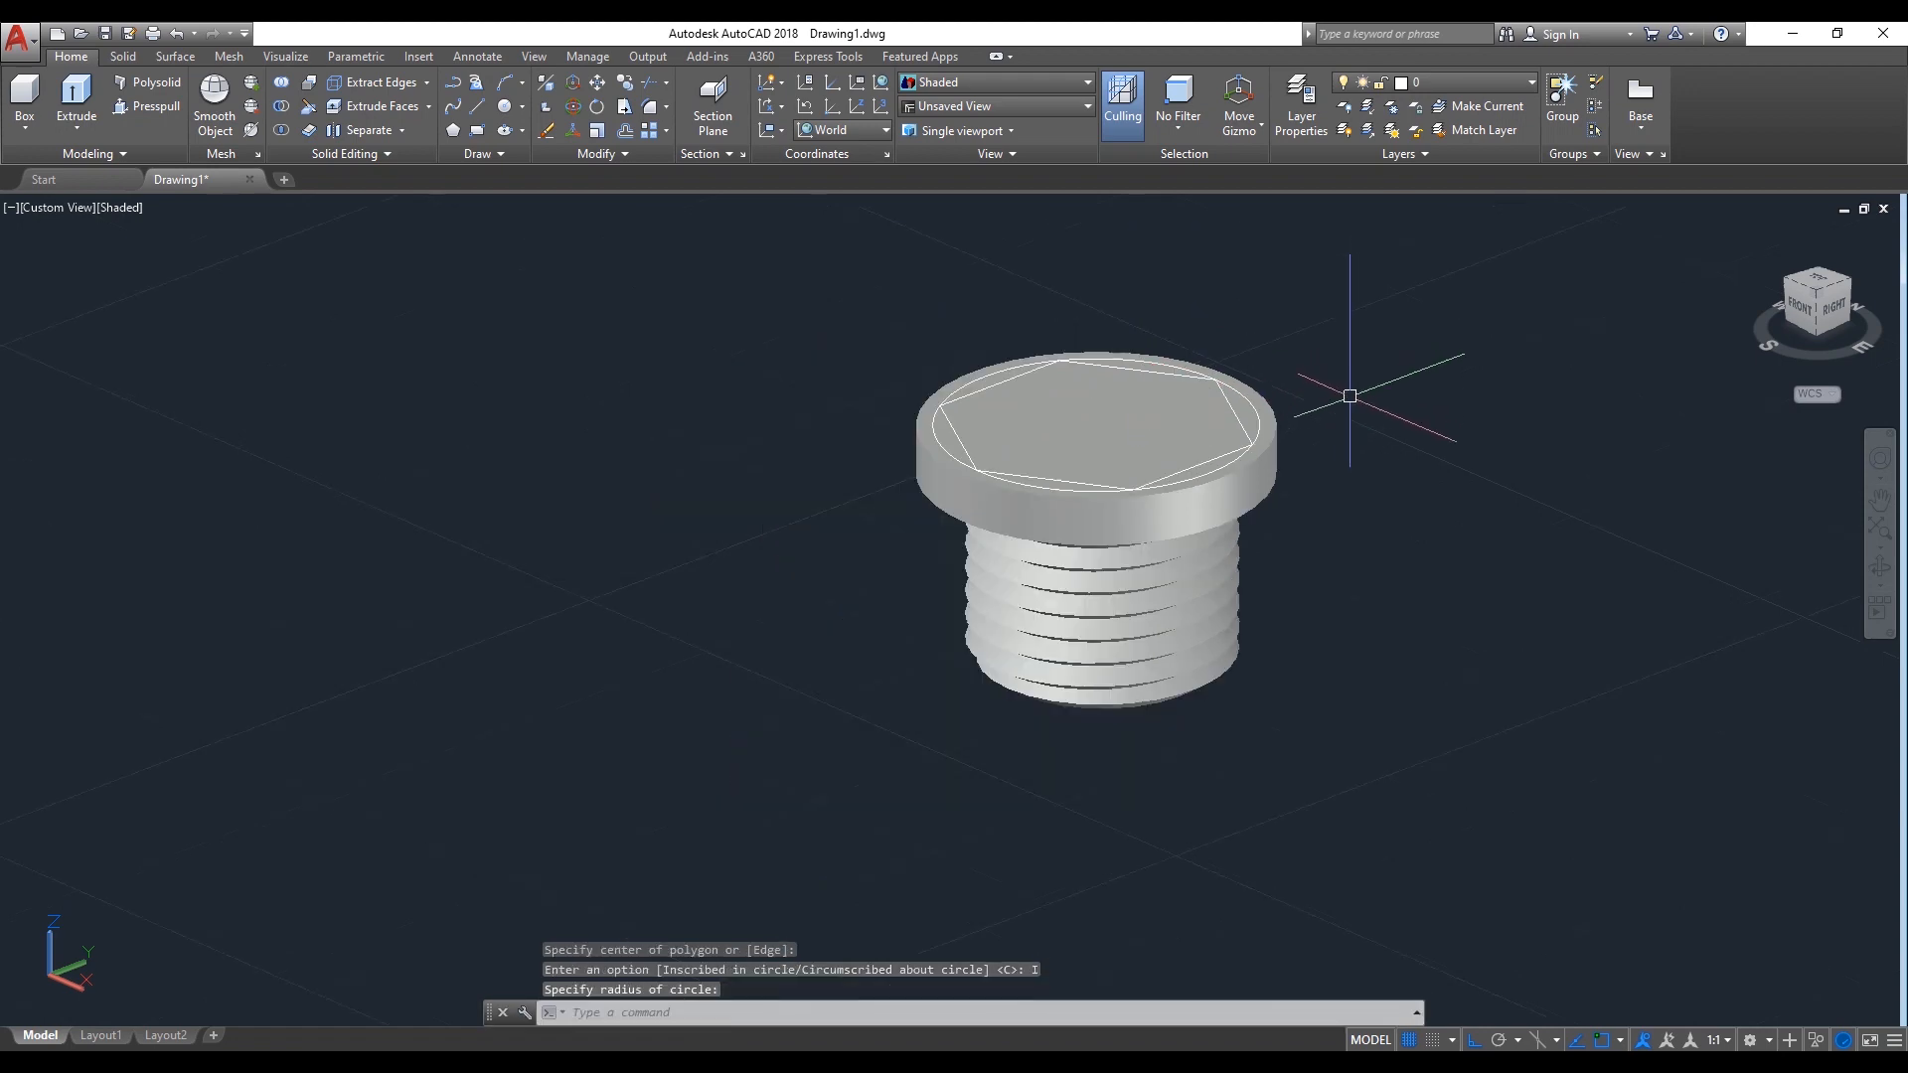
scroll(1346, 394, "up", 3)
middle_click_drag(1341, 388, 1209, 405)
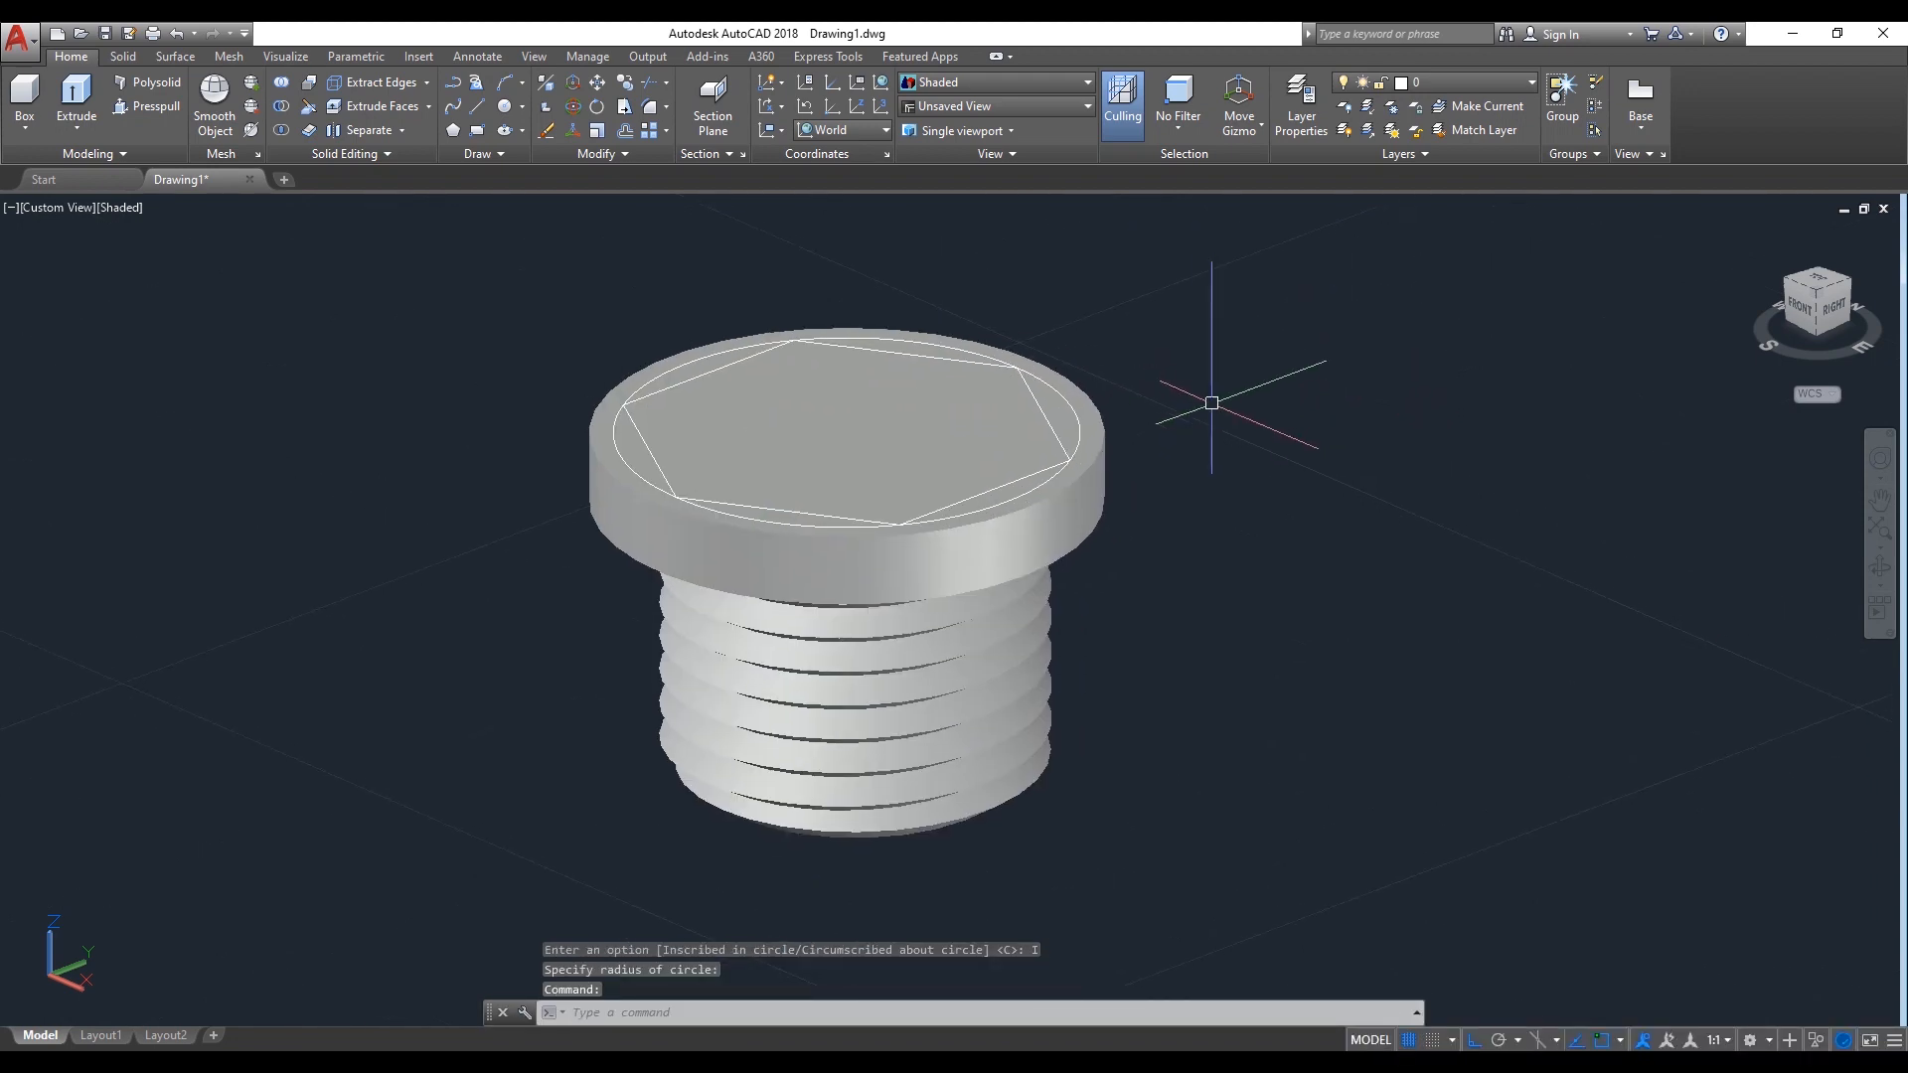
scroll(1118, 460, "up", 2)
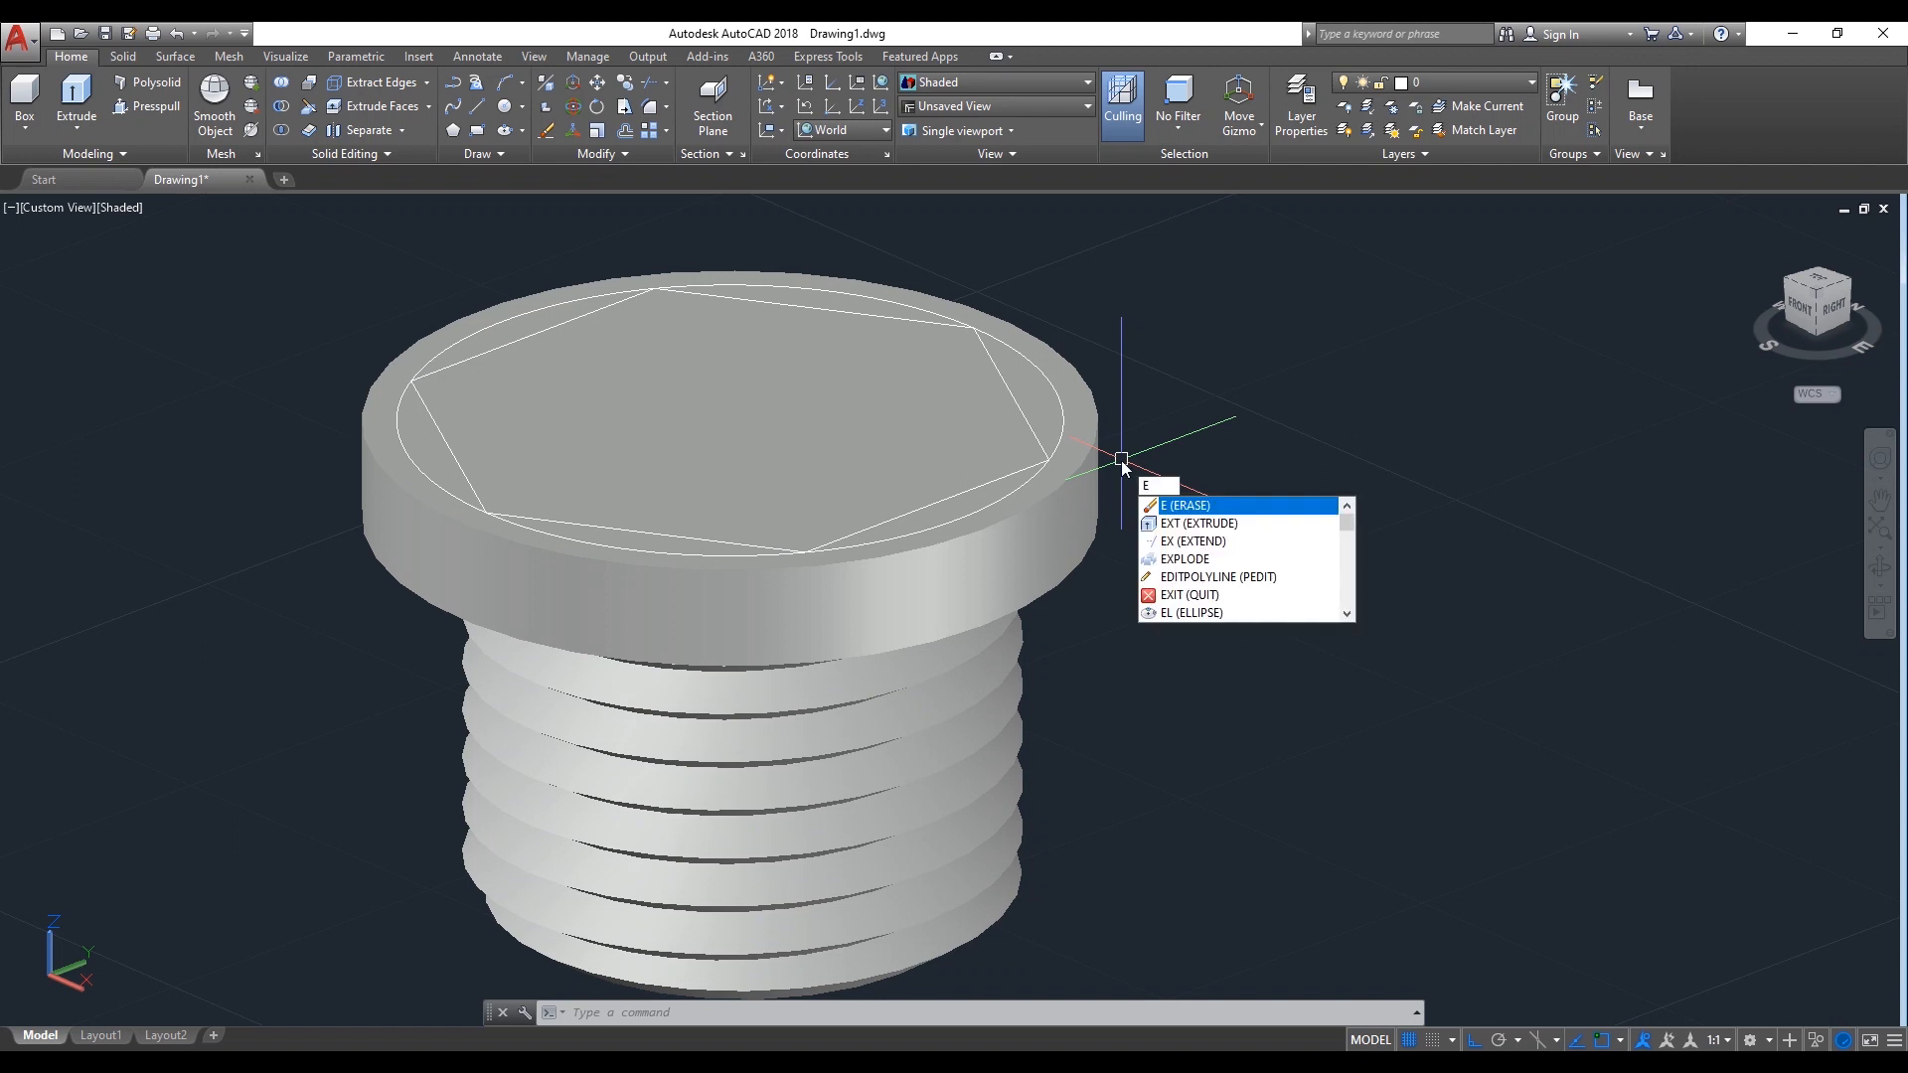
type("t")
key("Return")
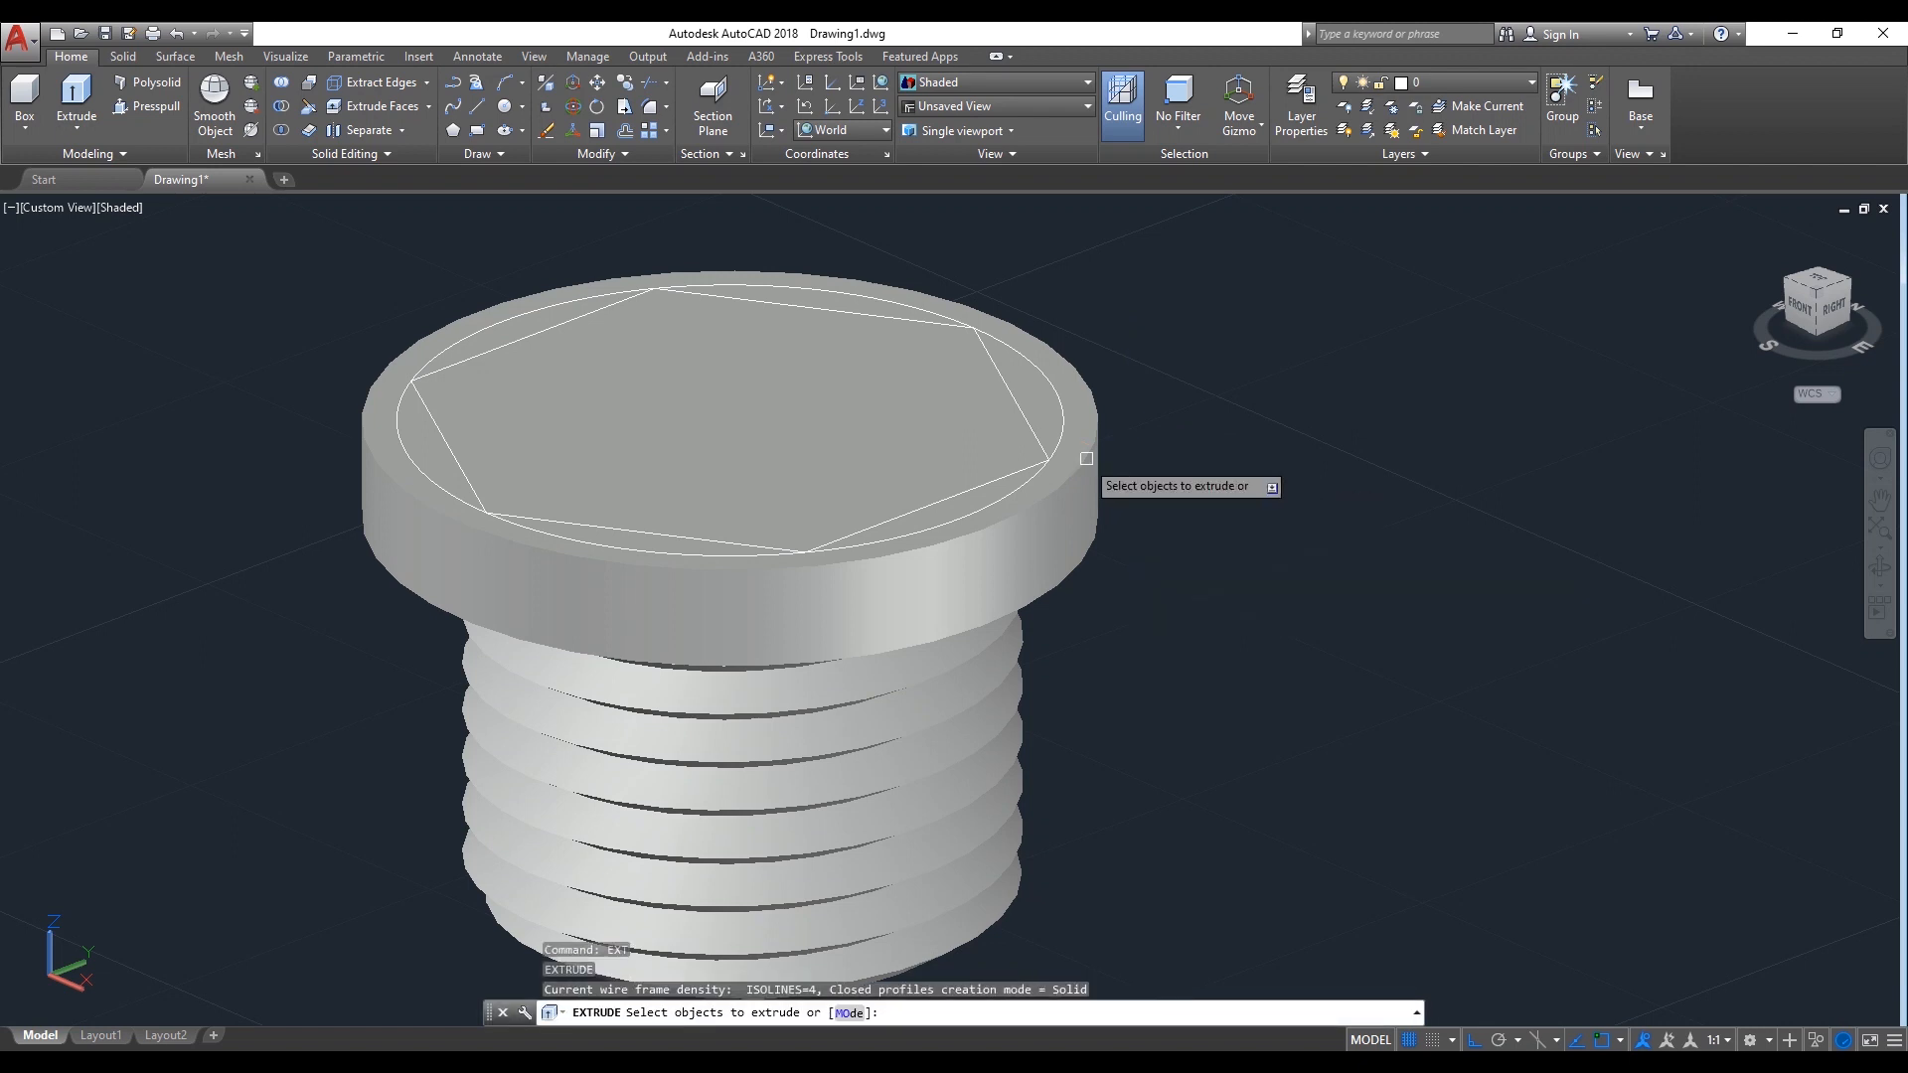
left_click(1017, 472)
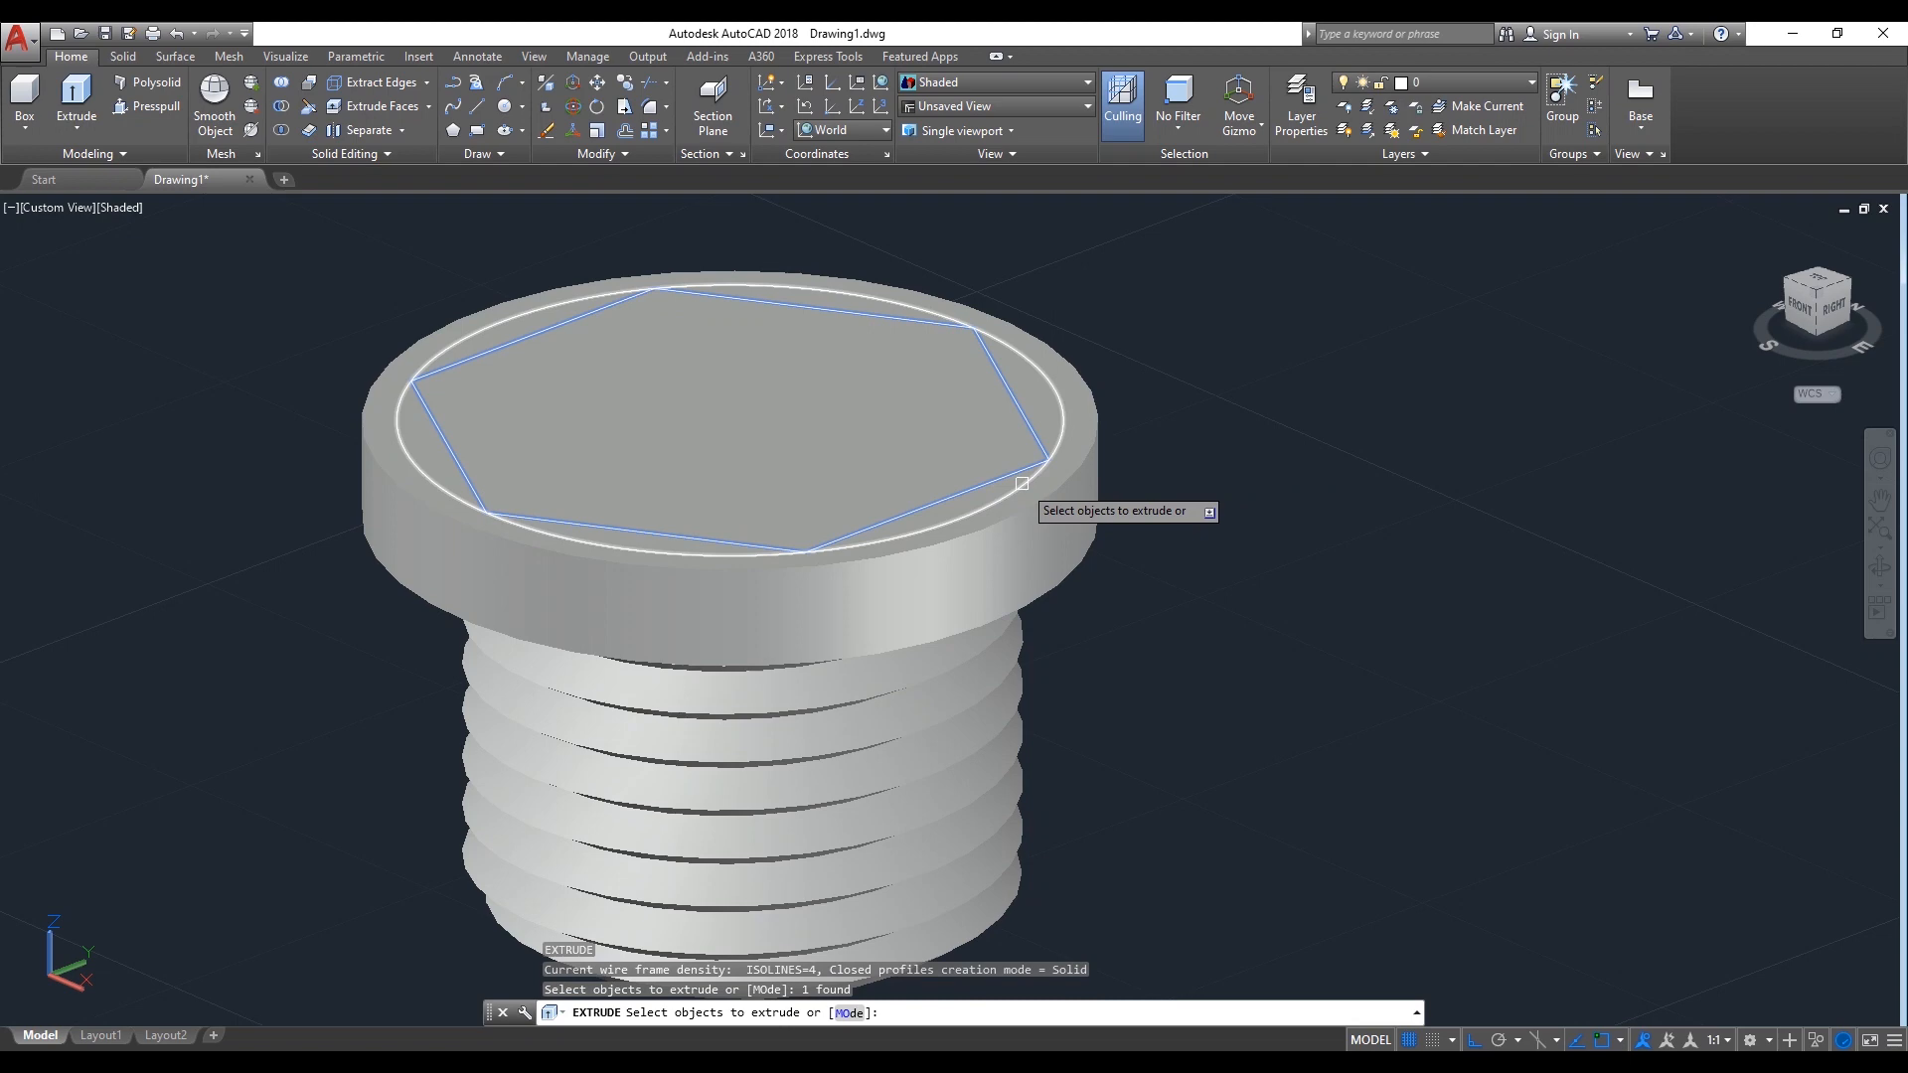
left_click(1054, 471)
key("Return")
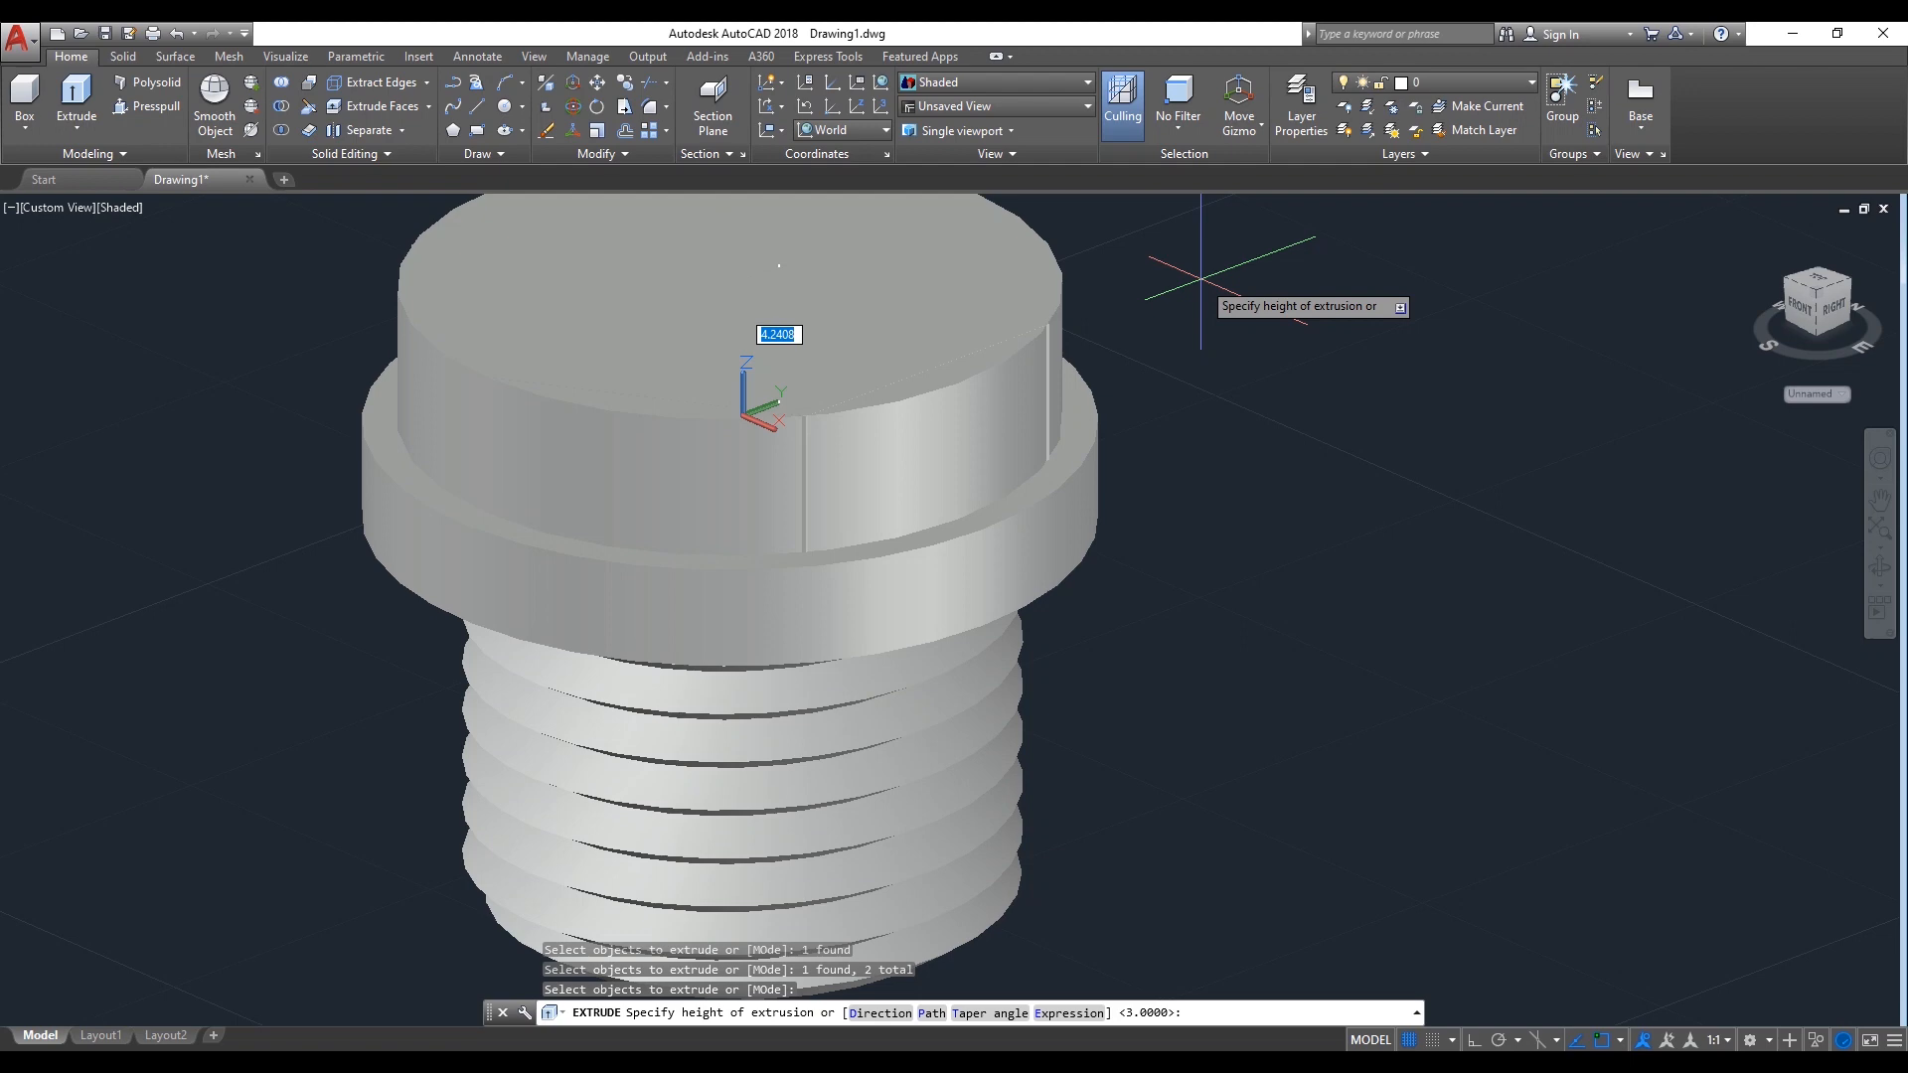
type("6")
key("Return")
scroll(1129, 481, "down", 2)
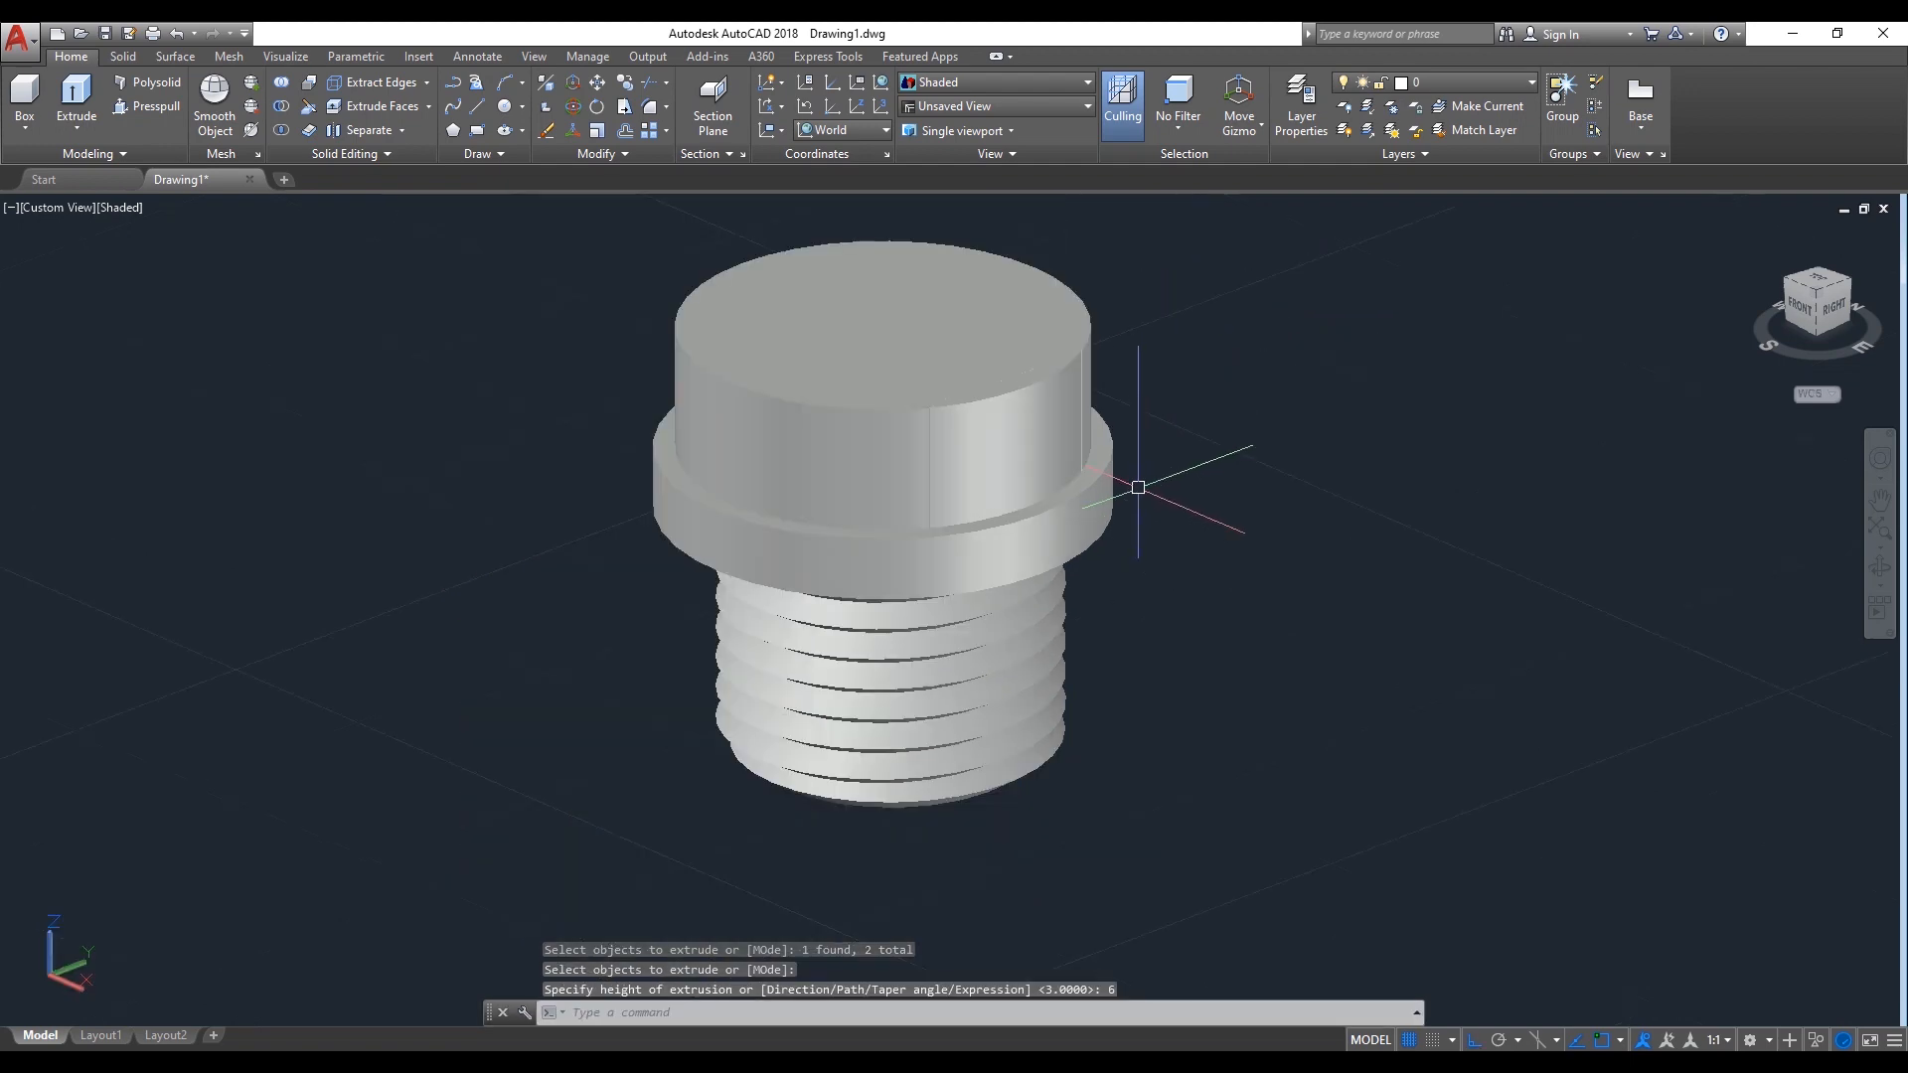
Fillet the top edge of the 19 diameter cylinder on the flange with a radius of 2
scroll(1181, 335, "up", 2)
type("f")
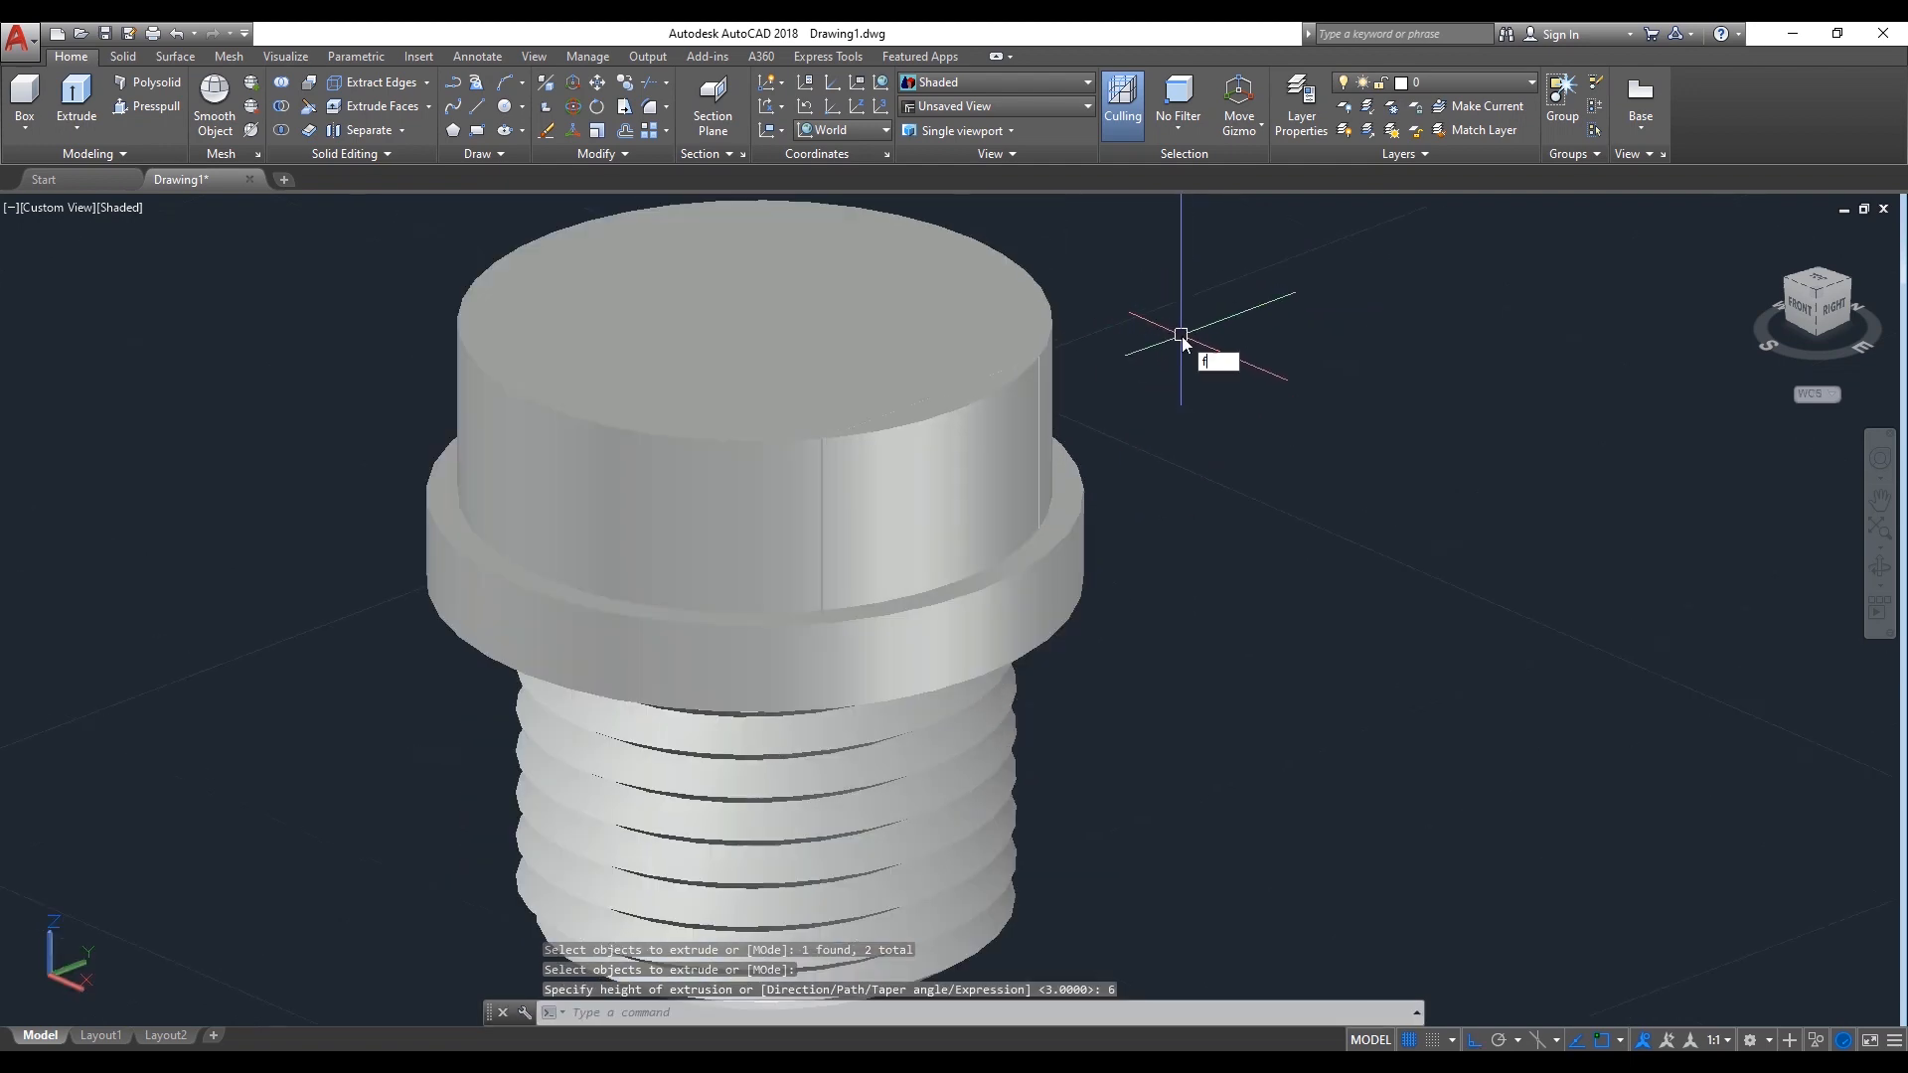
key("Return")
type("r")
key("Return")
type("2")
key("Return")
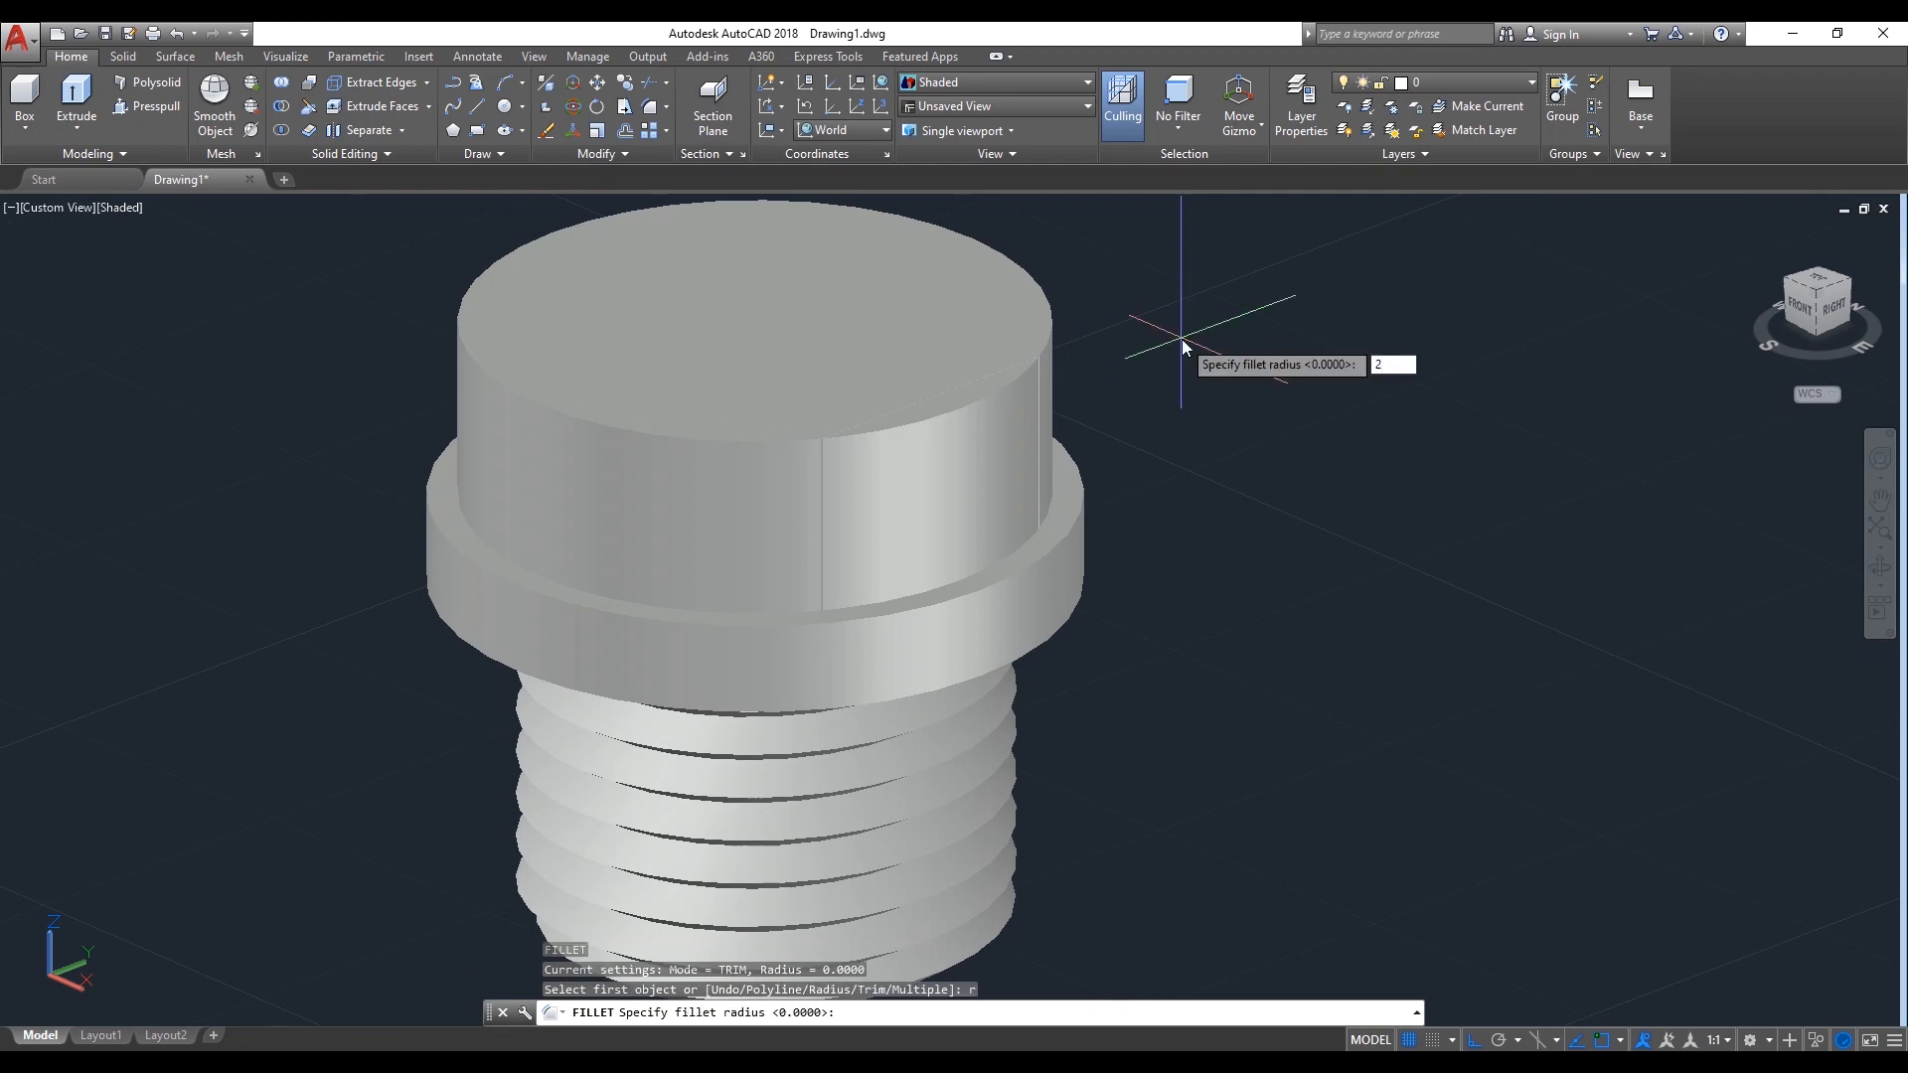
left_click(1020, 372)
key("Return")
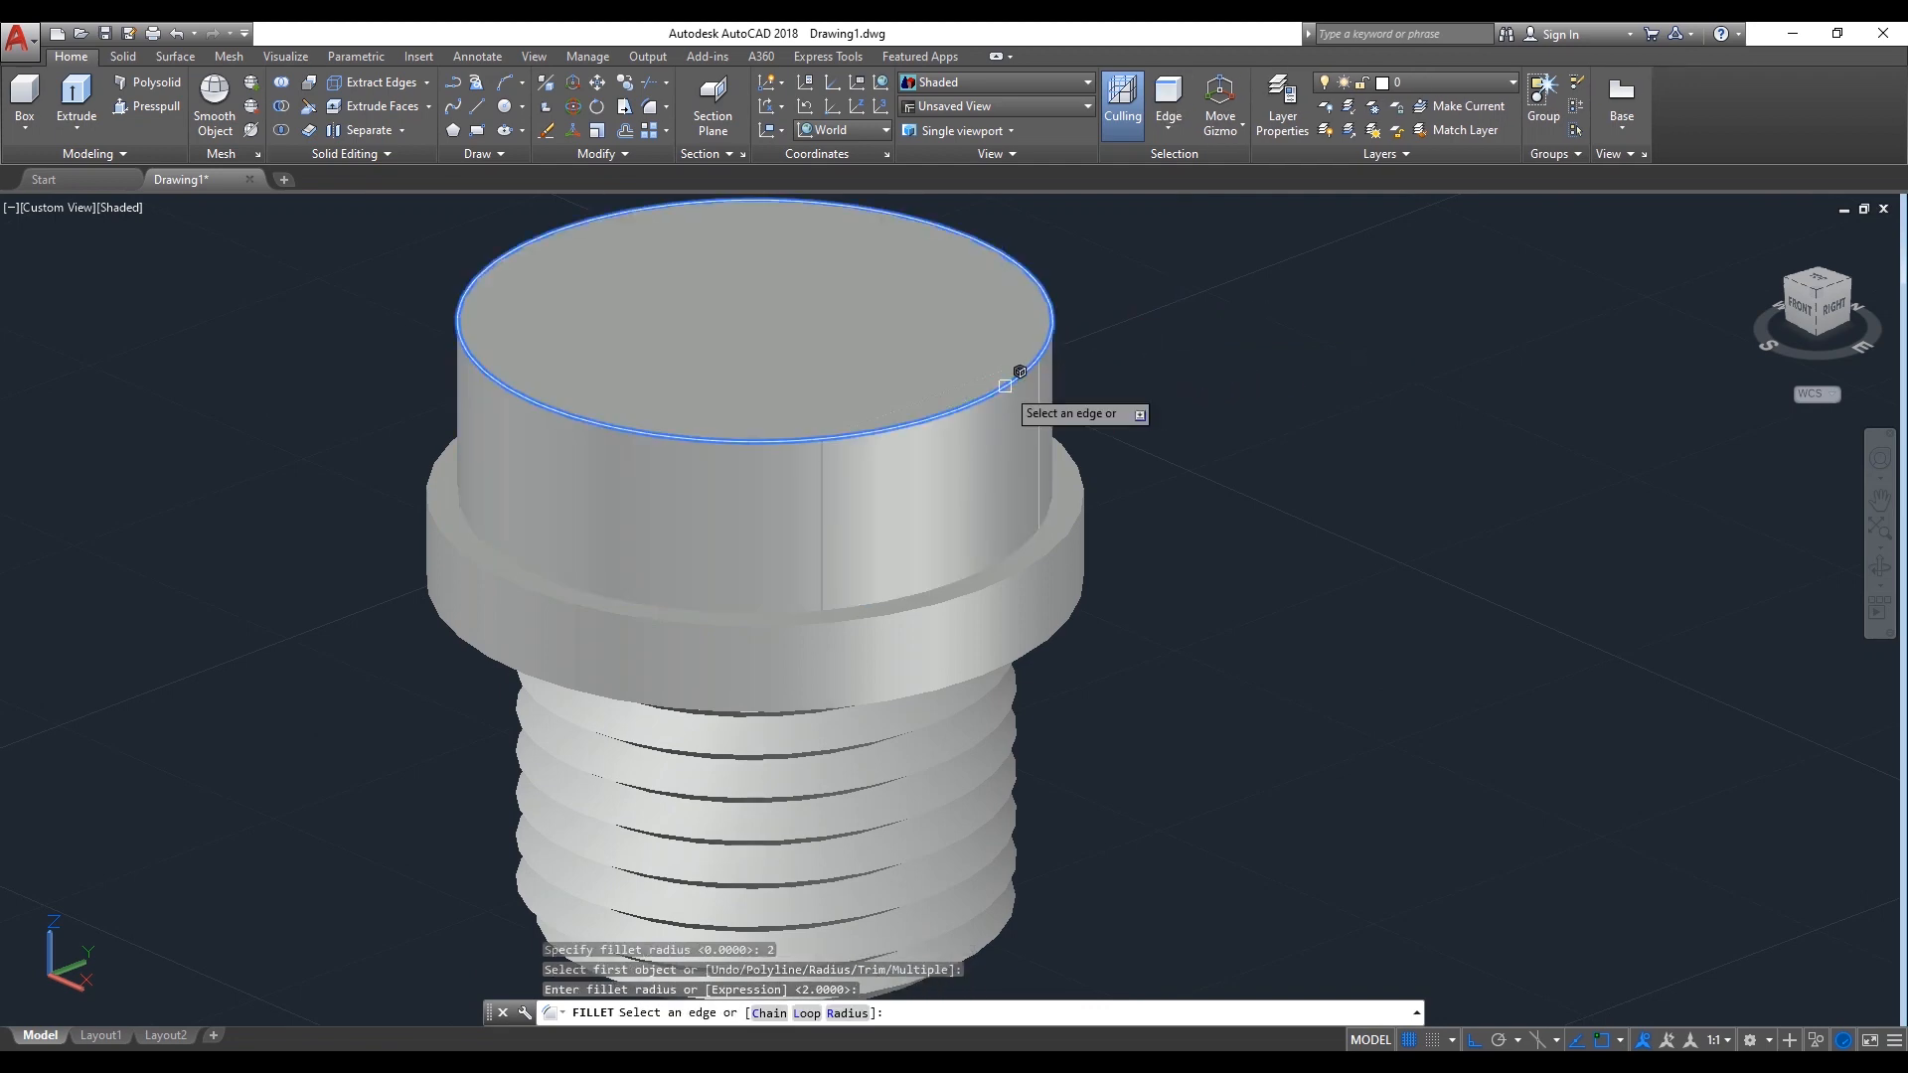
key("Return")
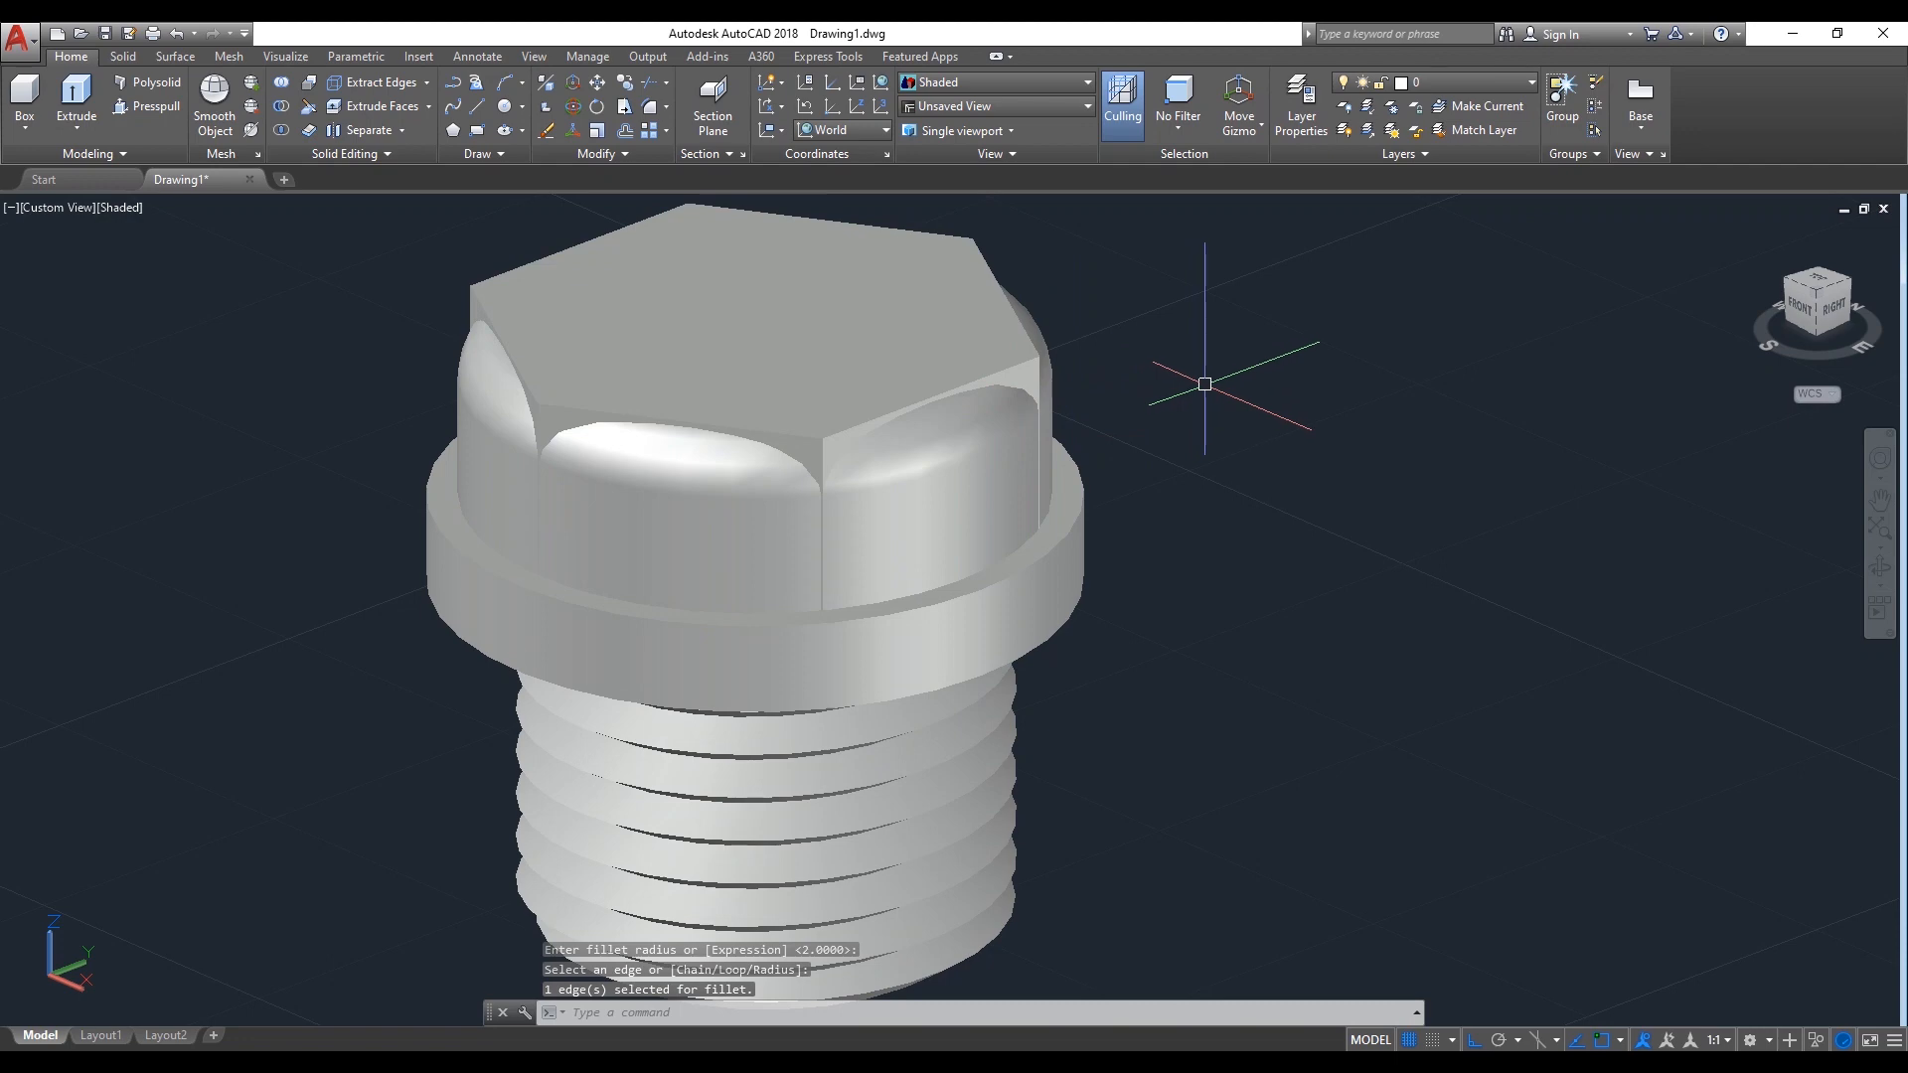
Intersect the filleted cylinder with the hexagonal prism to form a hexagonal head with rounded corners
type("IN")
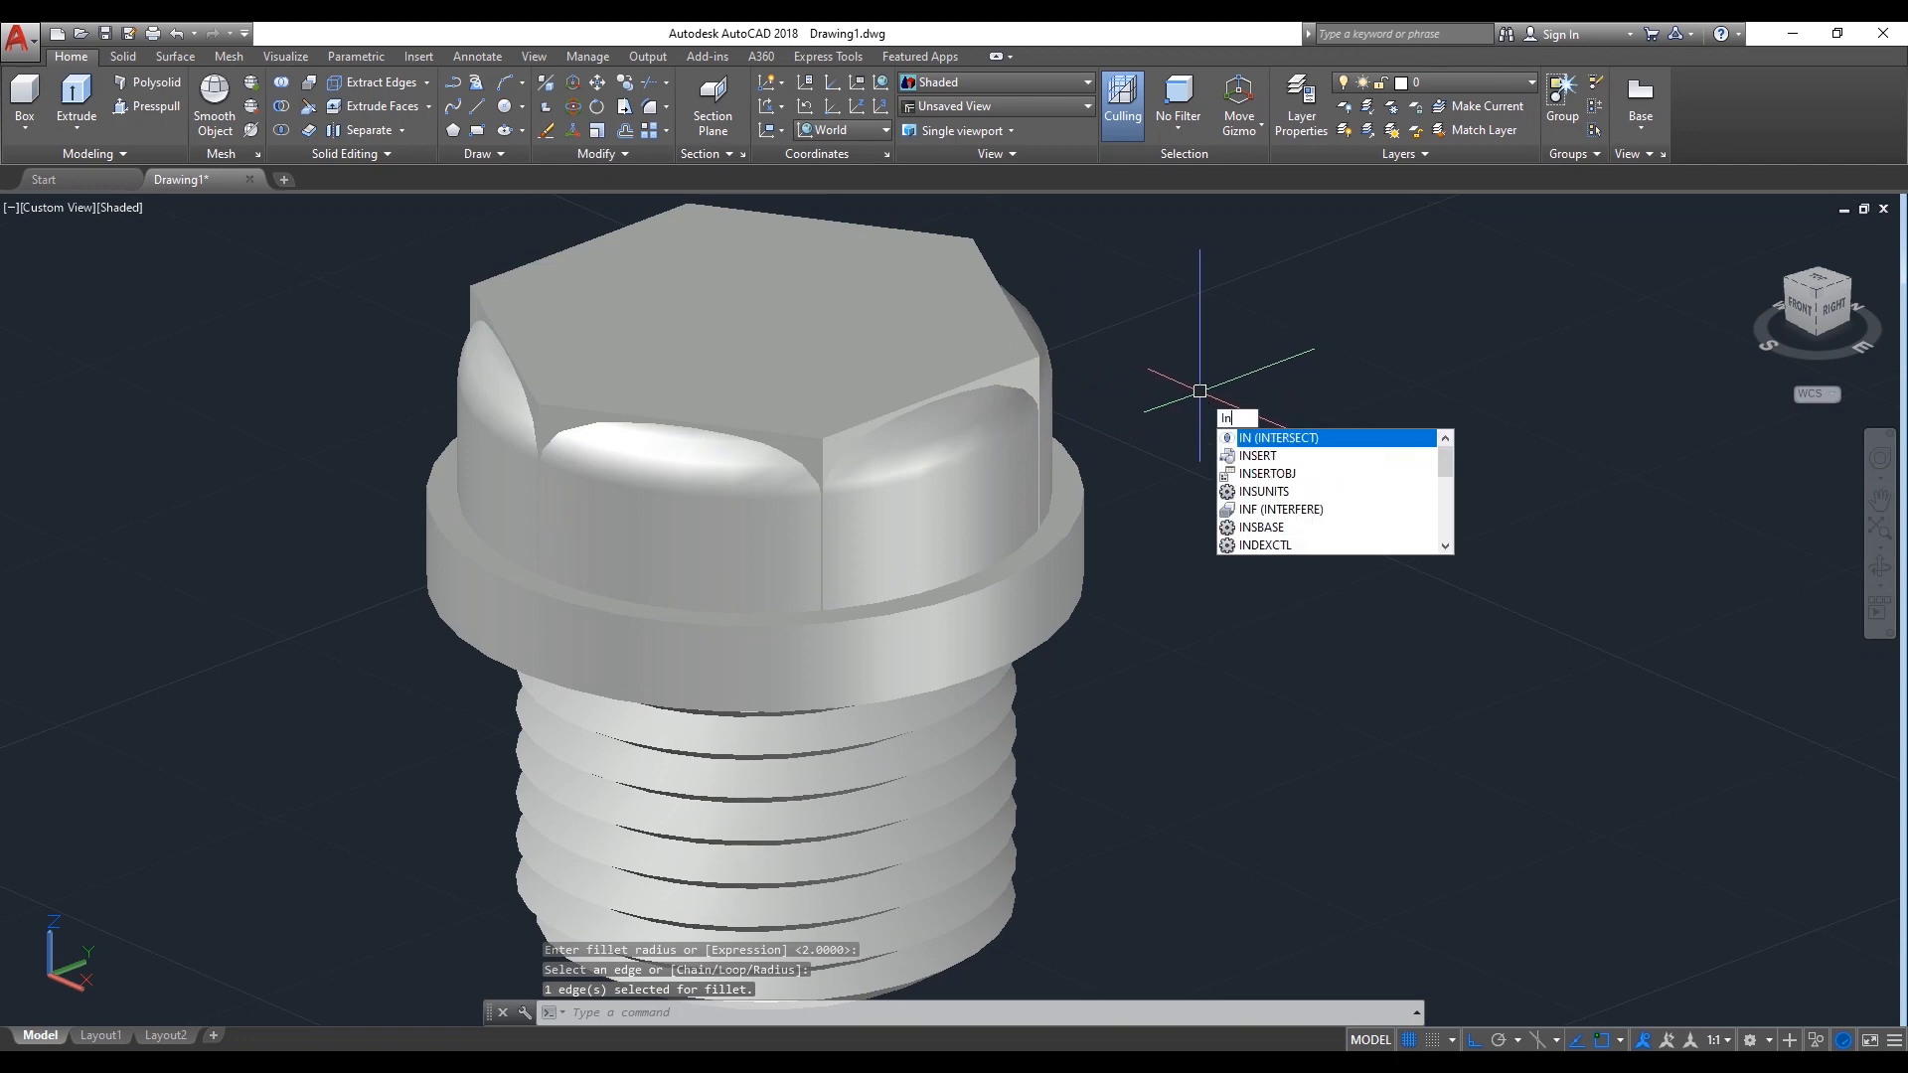
left_click(1276, 441)
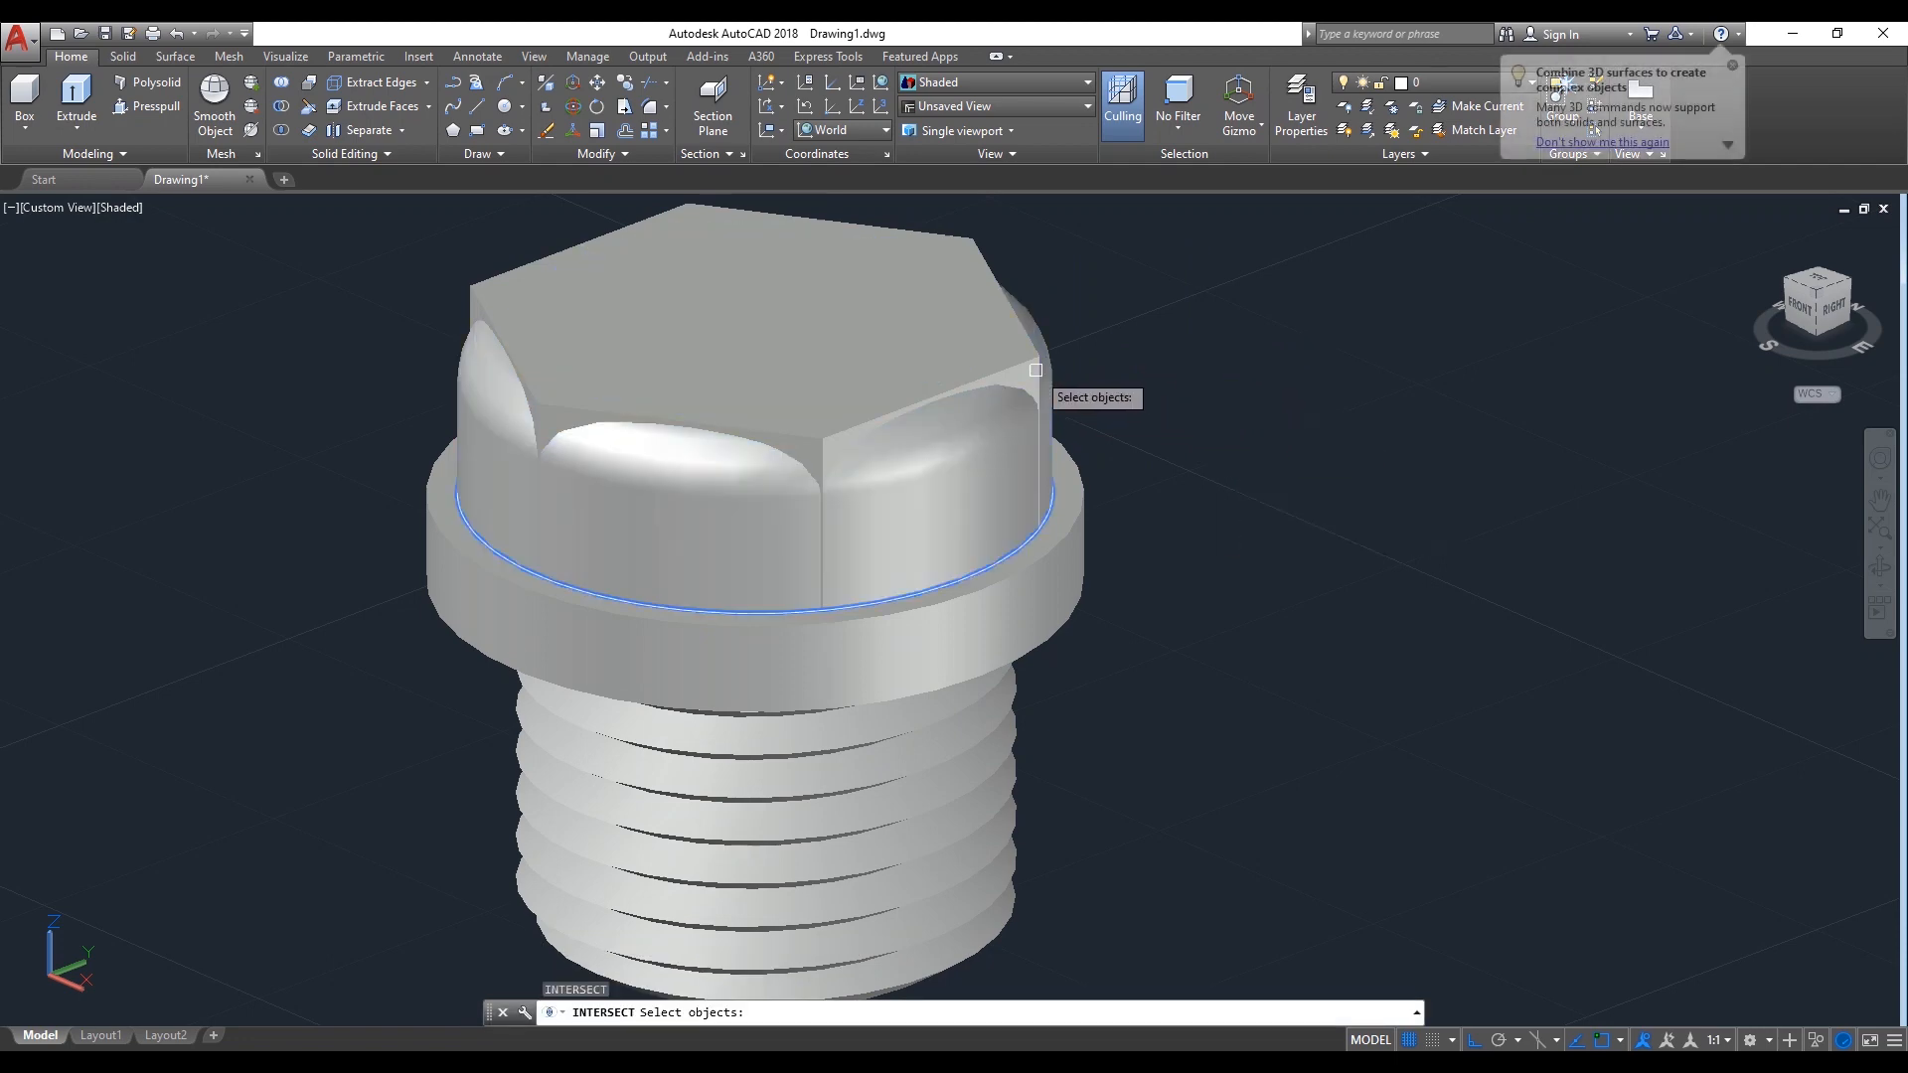
left_click(999, 428)
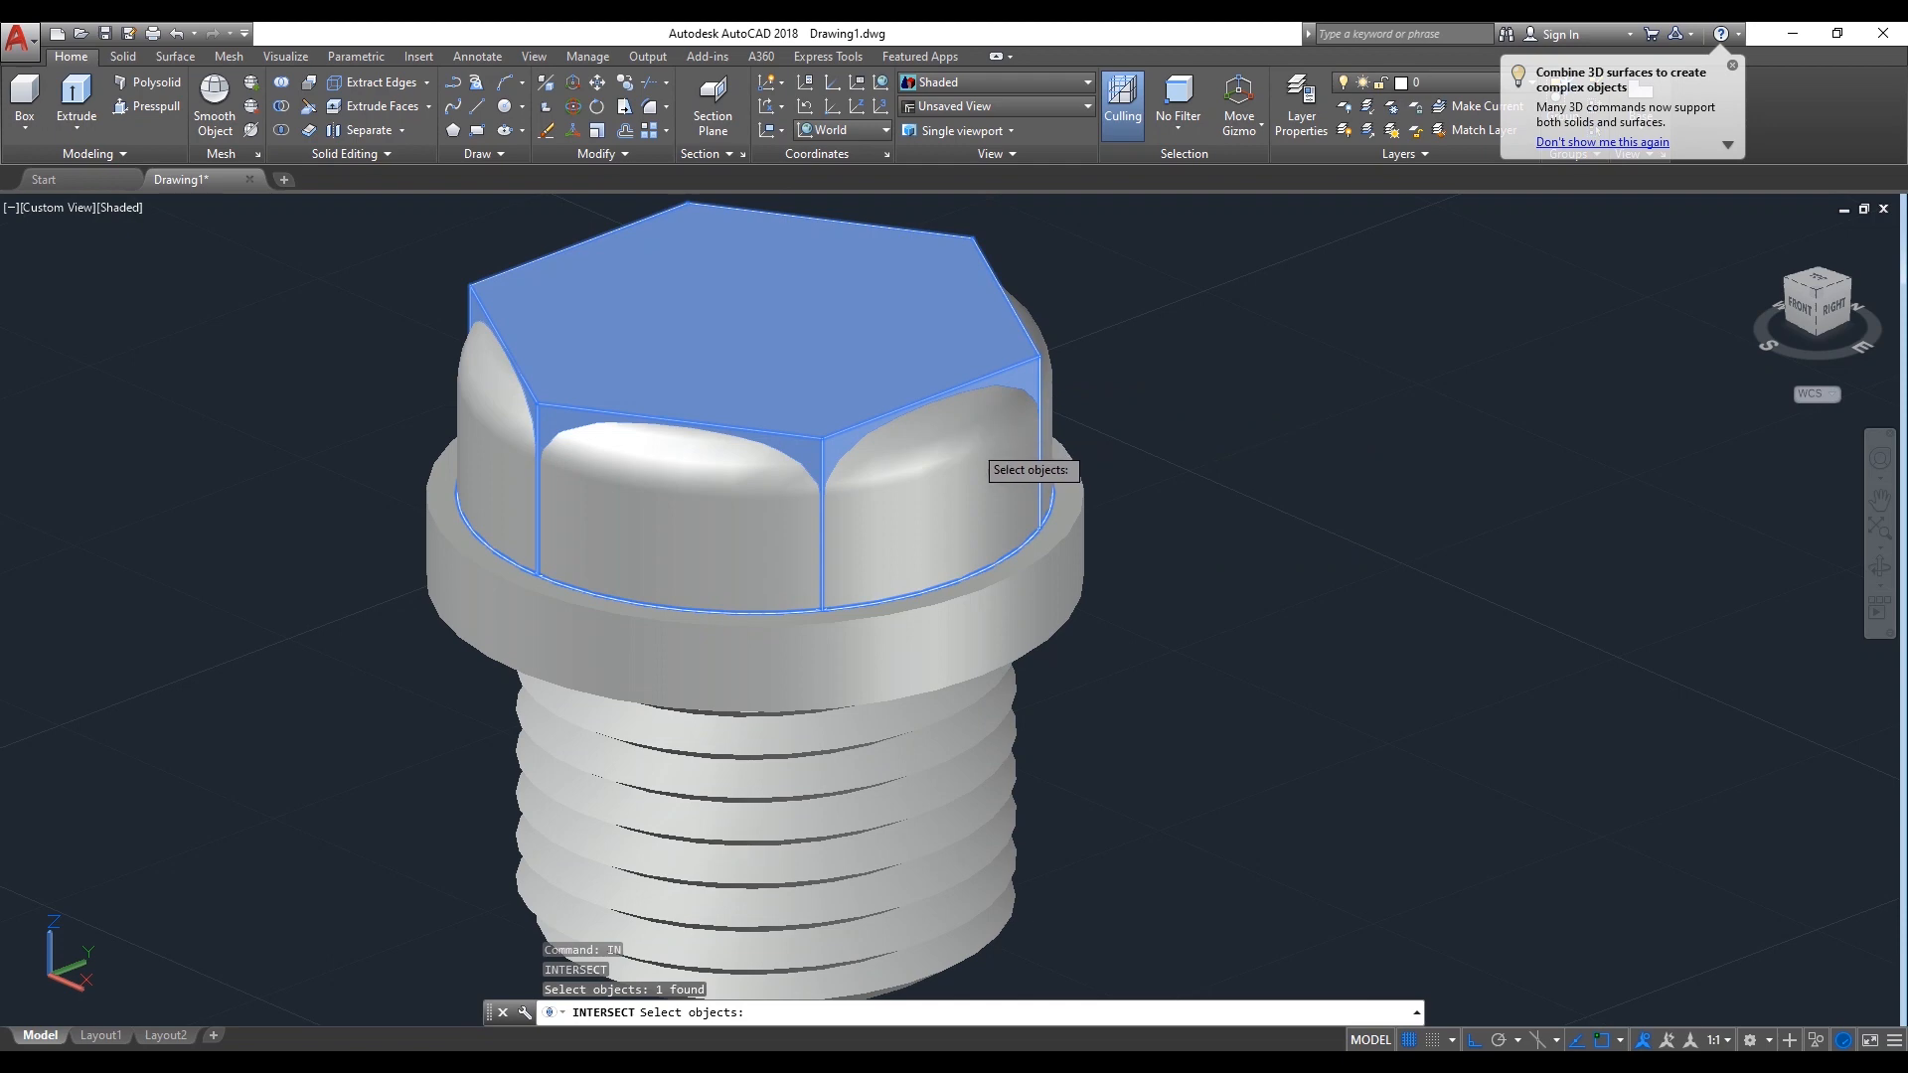
left_click(969, 443)
key("Return")
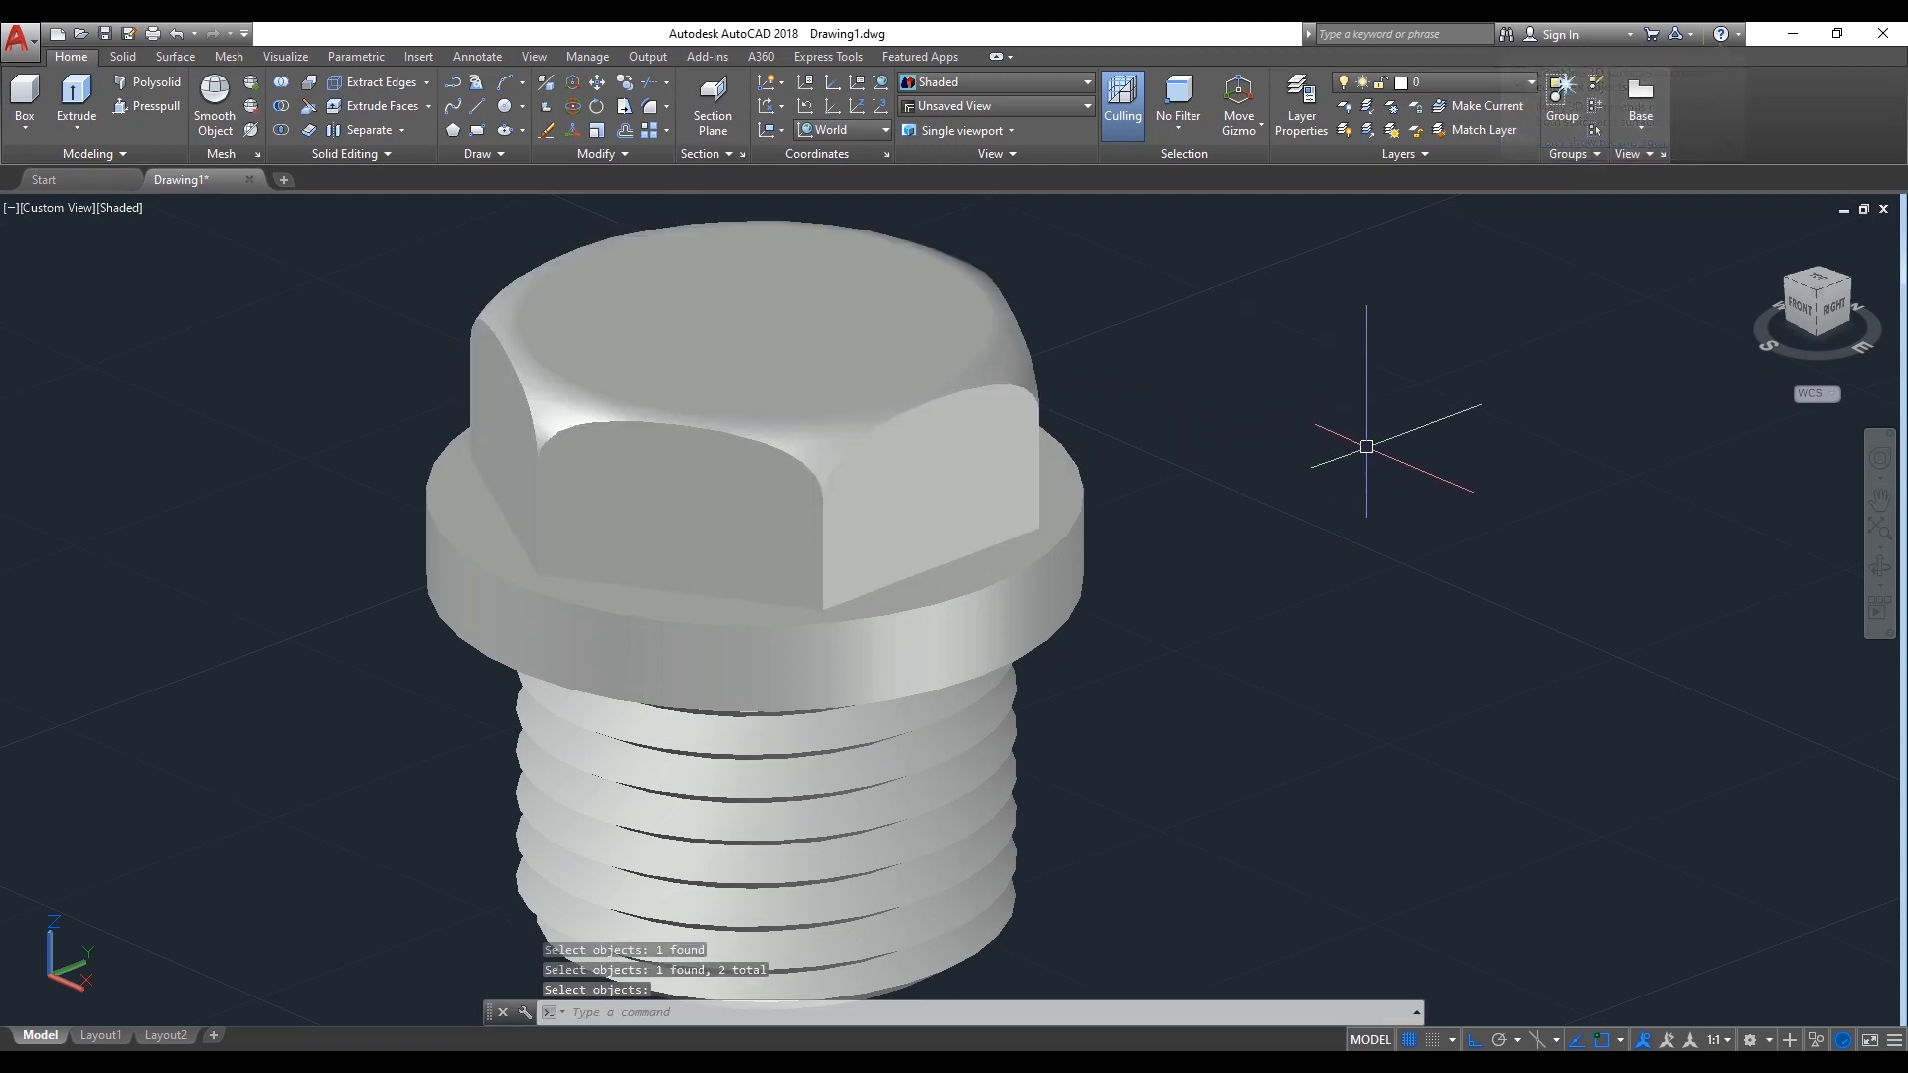
Chamfer the flange's top outer edge with base distance 0.5 on its side surface and the other distance picked from the hexagon's corner to the rim
left_click(1877, 568)
left_click_drag(1423, 584, 1481, 557)
right_click(1265, 388)
left_click(1277, 379)
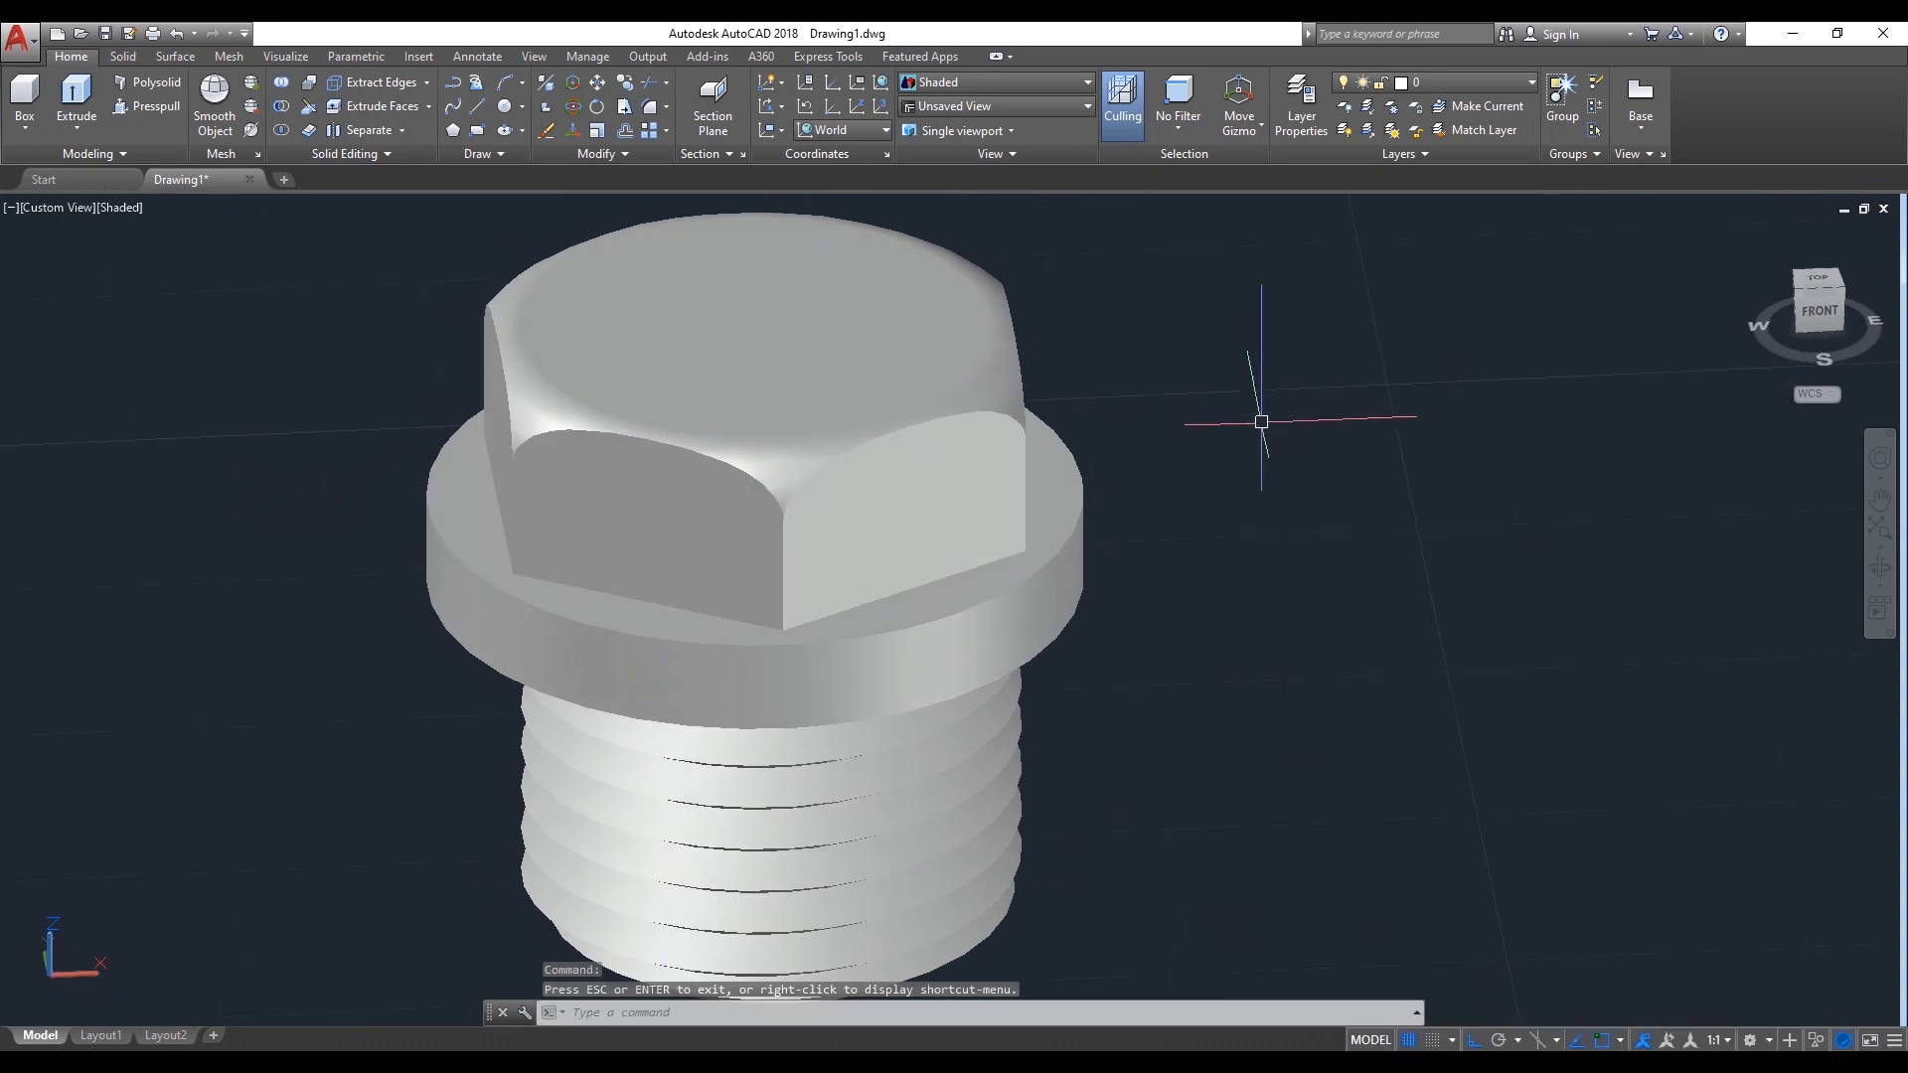
scroll(1261, 422, "up", 2)
scroll(1252, 554, "down", 2)
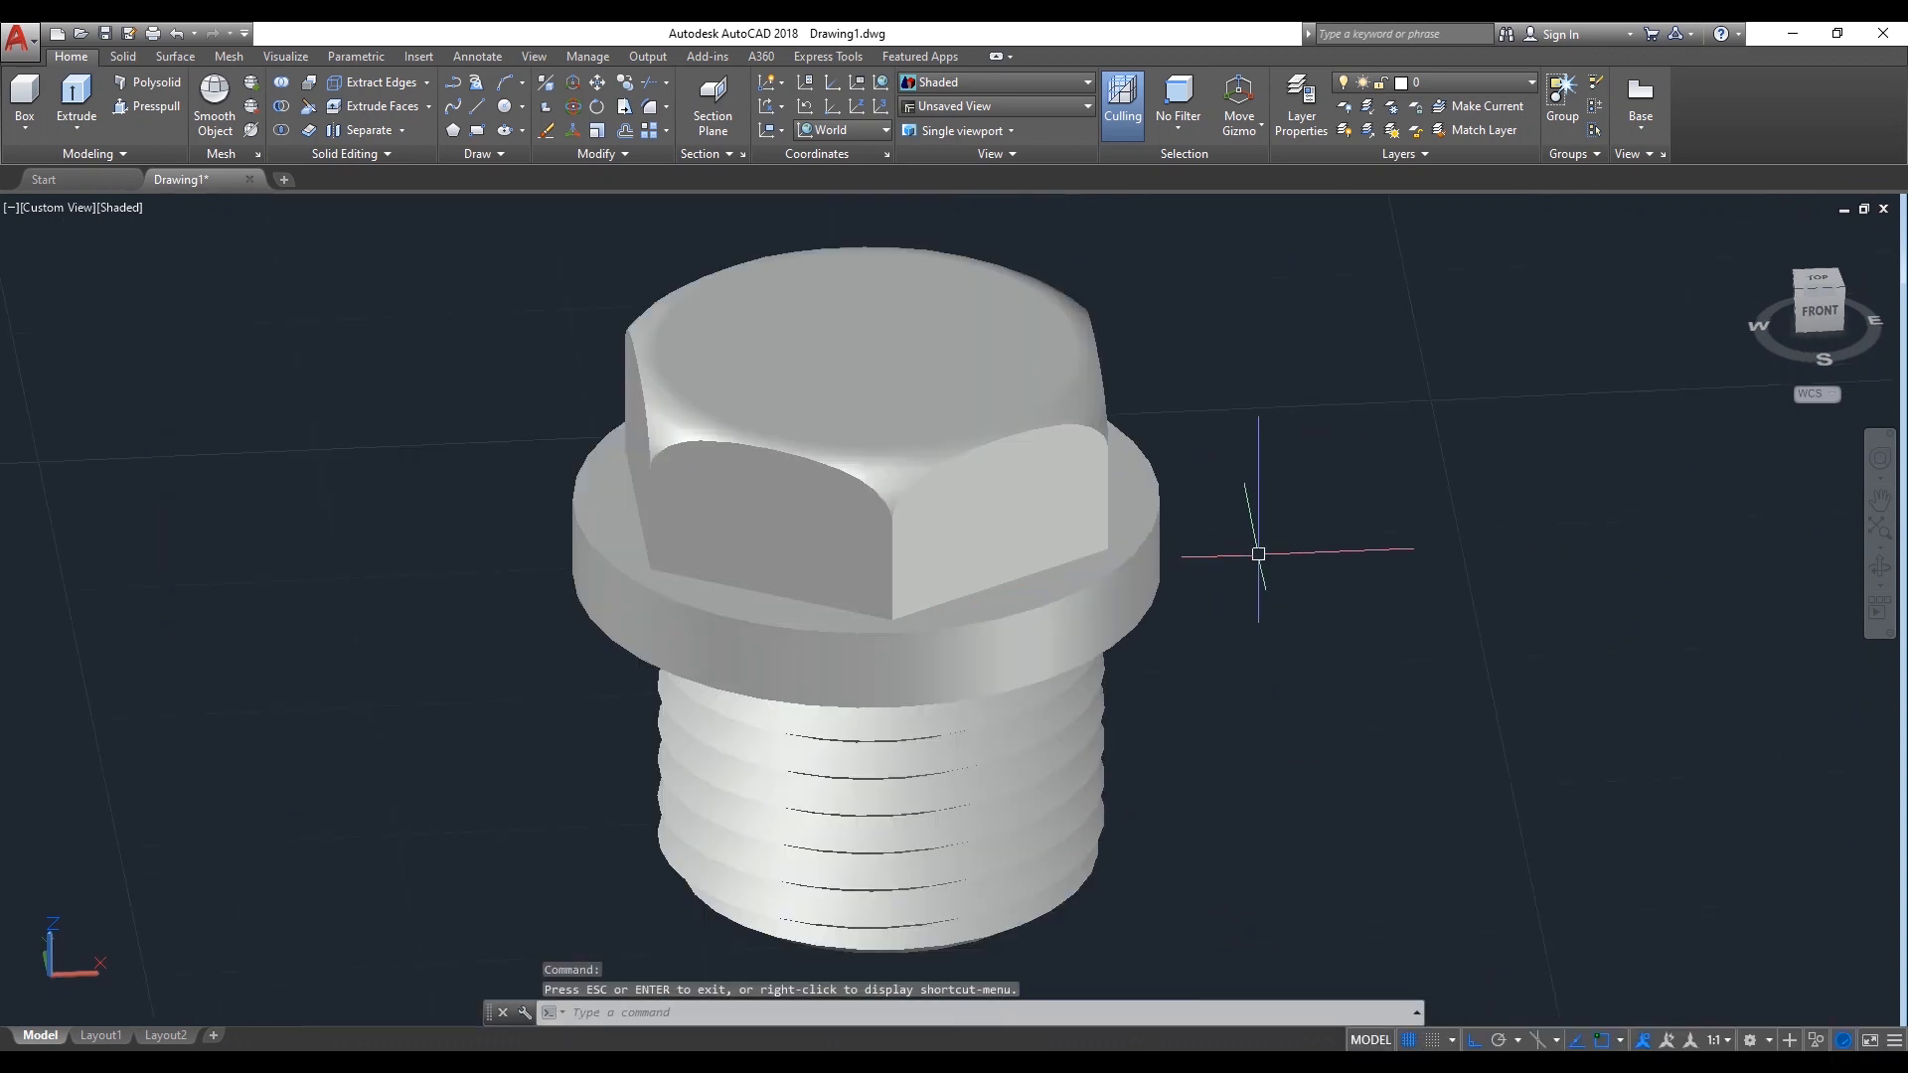
scroll(1258, 554, "up", 2)
type("ch")
key("Return")
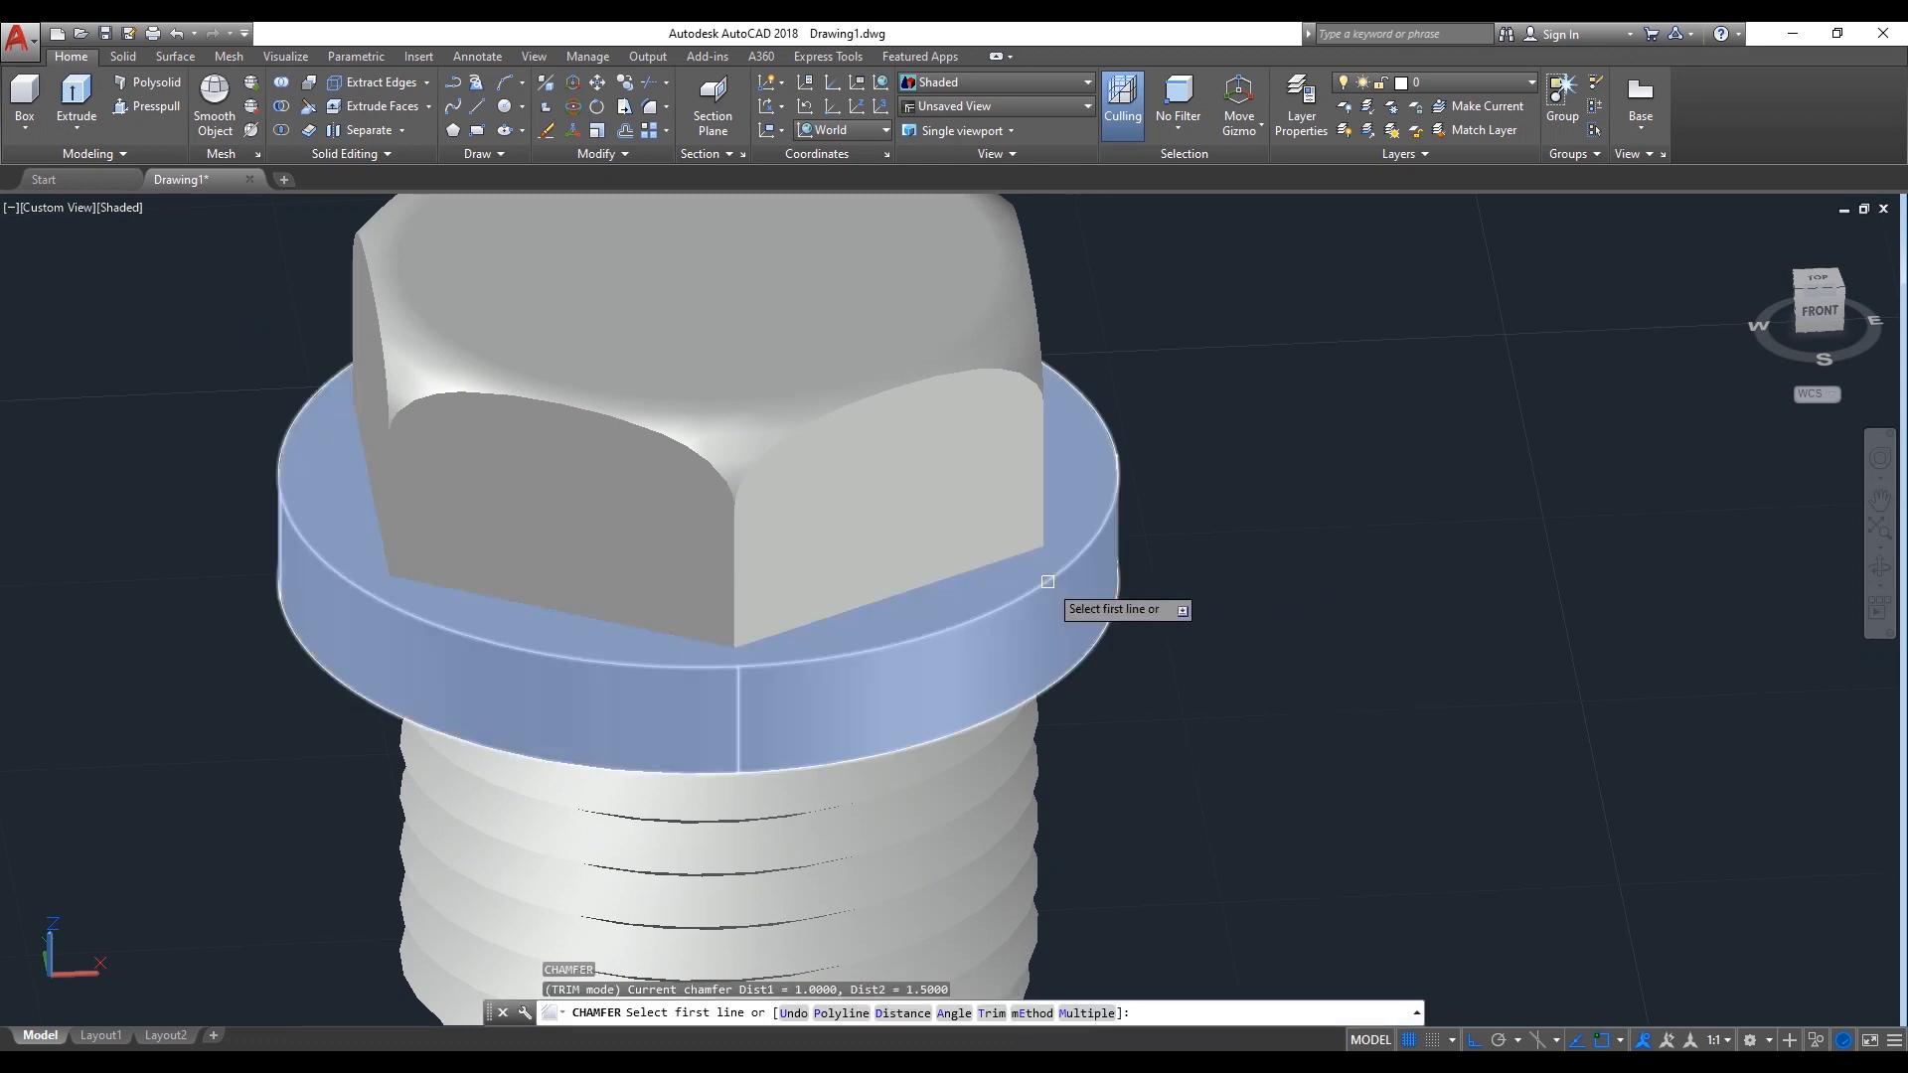
left_click(1047, 581)
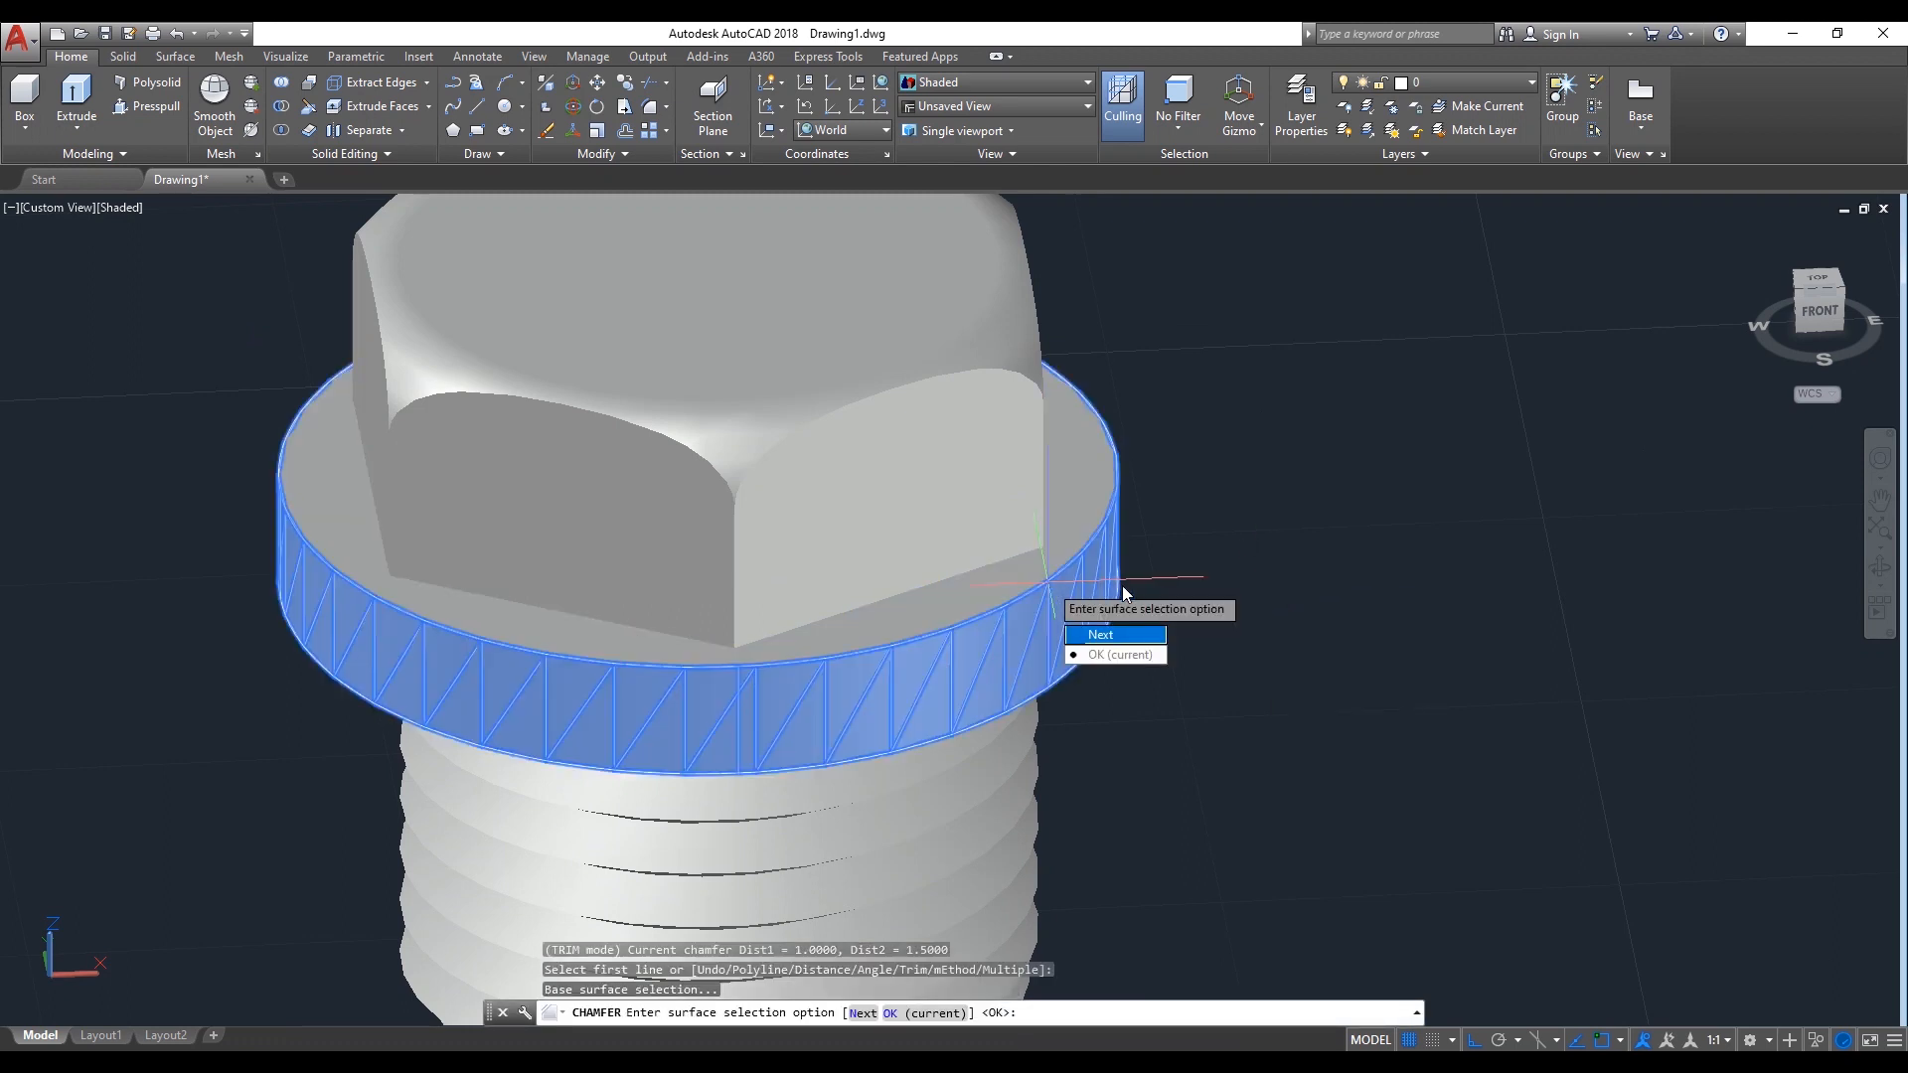
left_click(1125, 654)
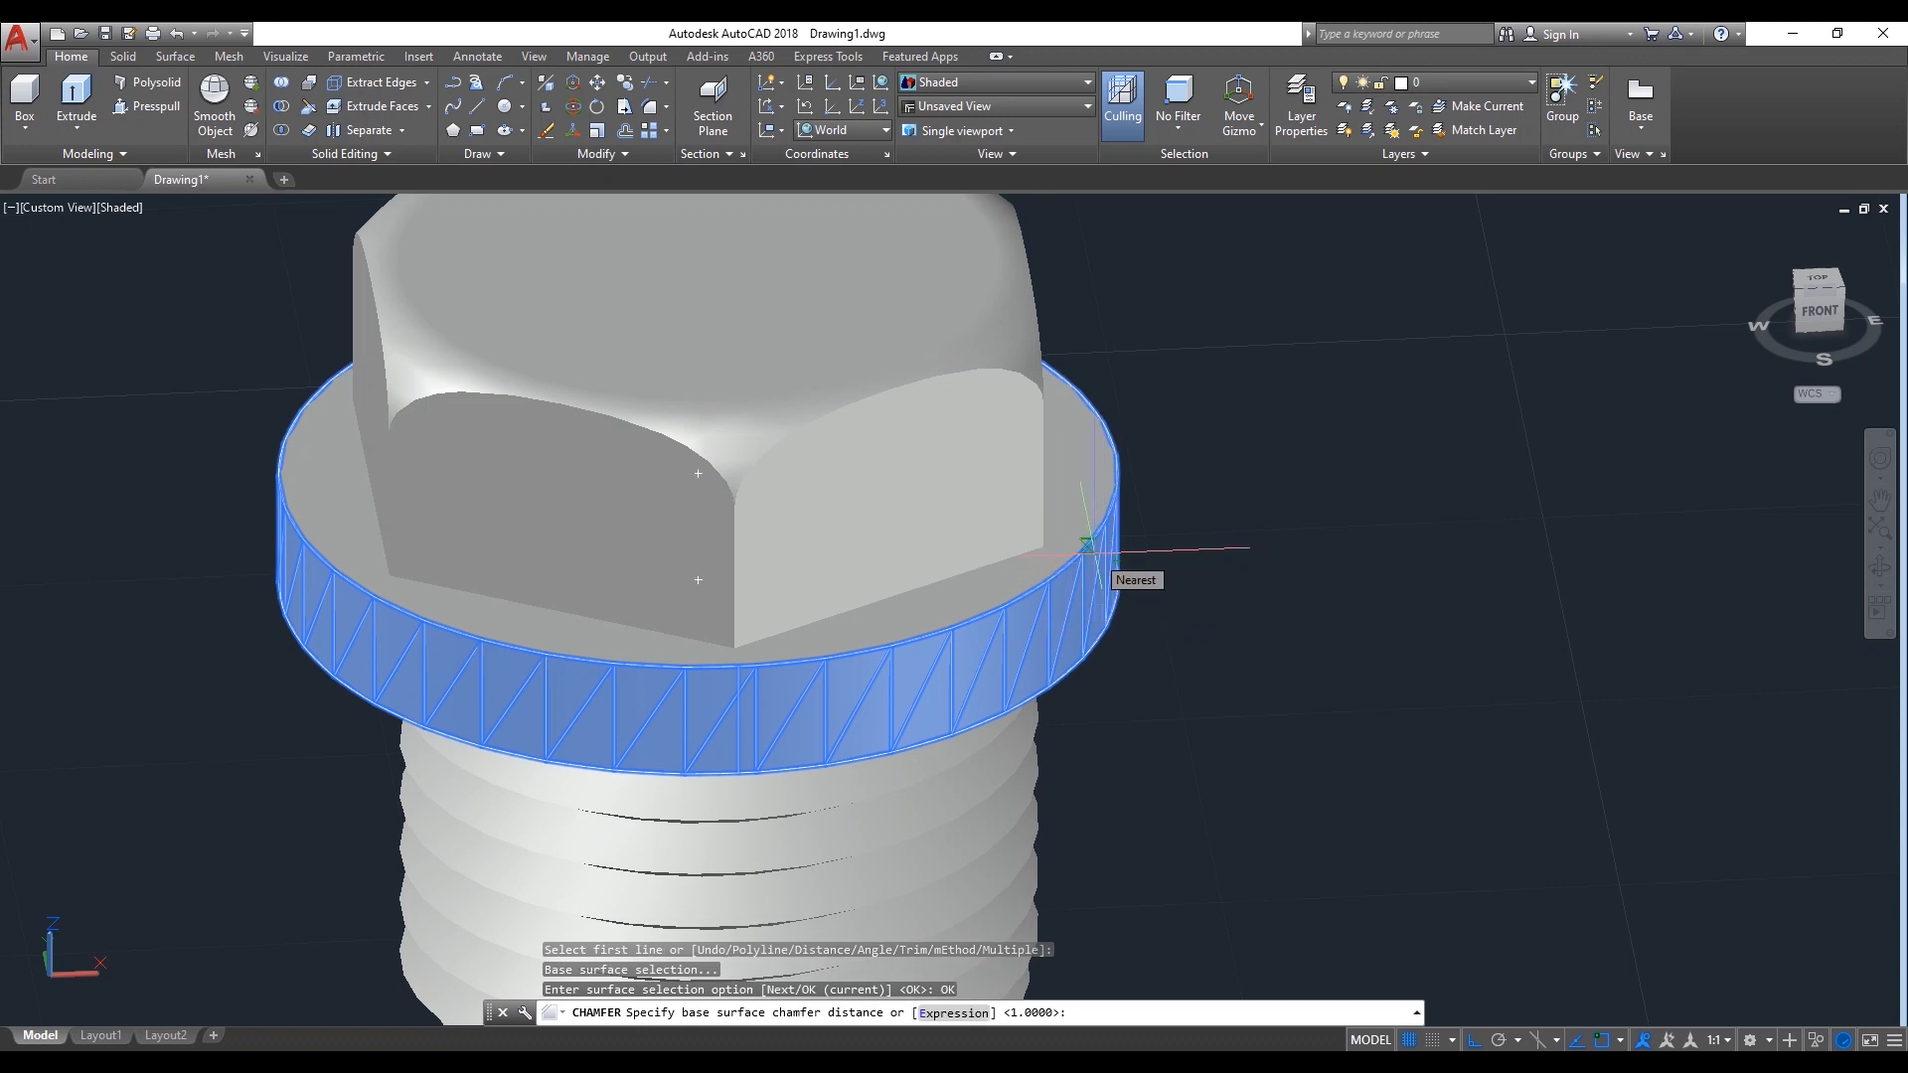
scroll(1086, 547, "up", 3)
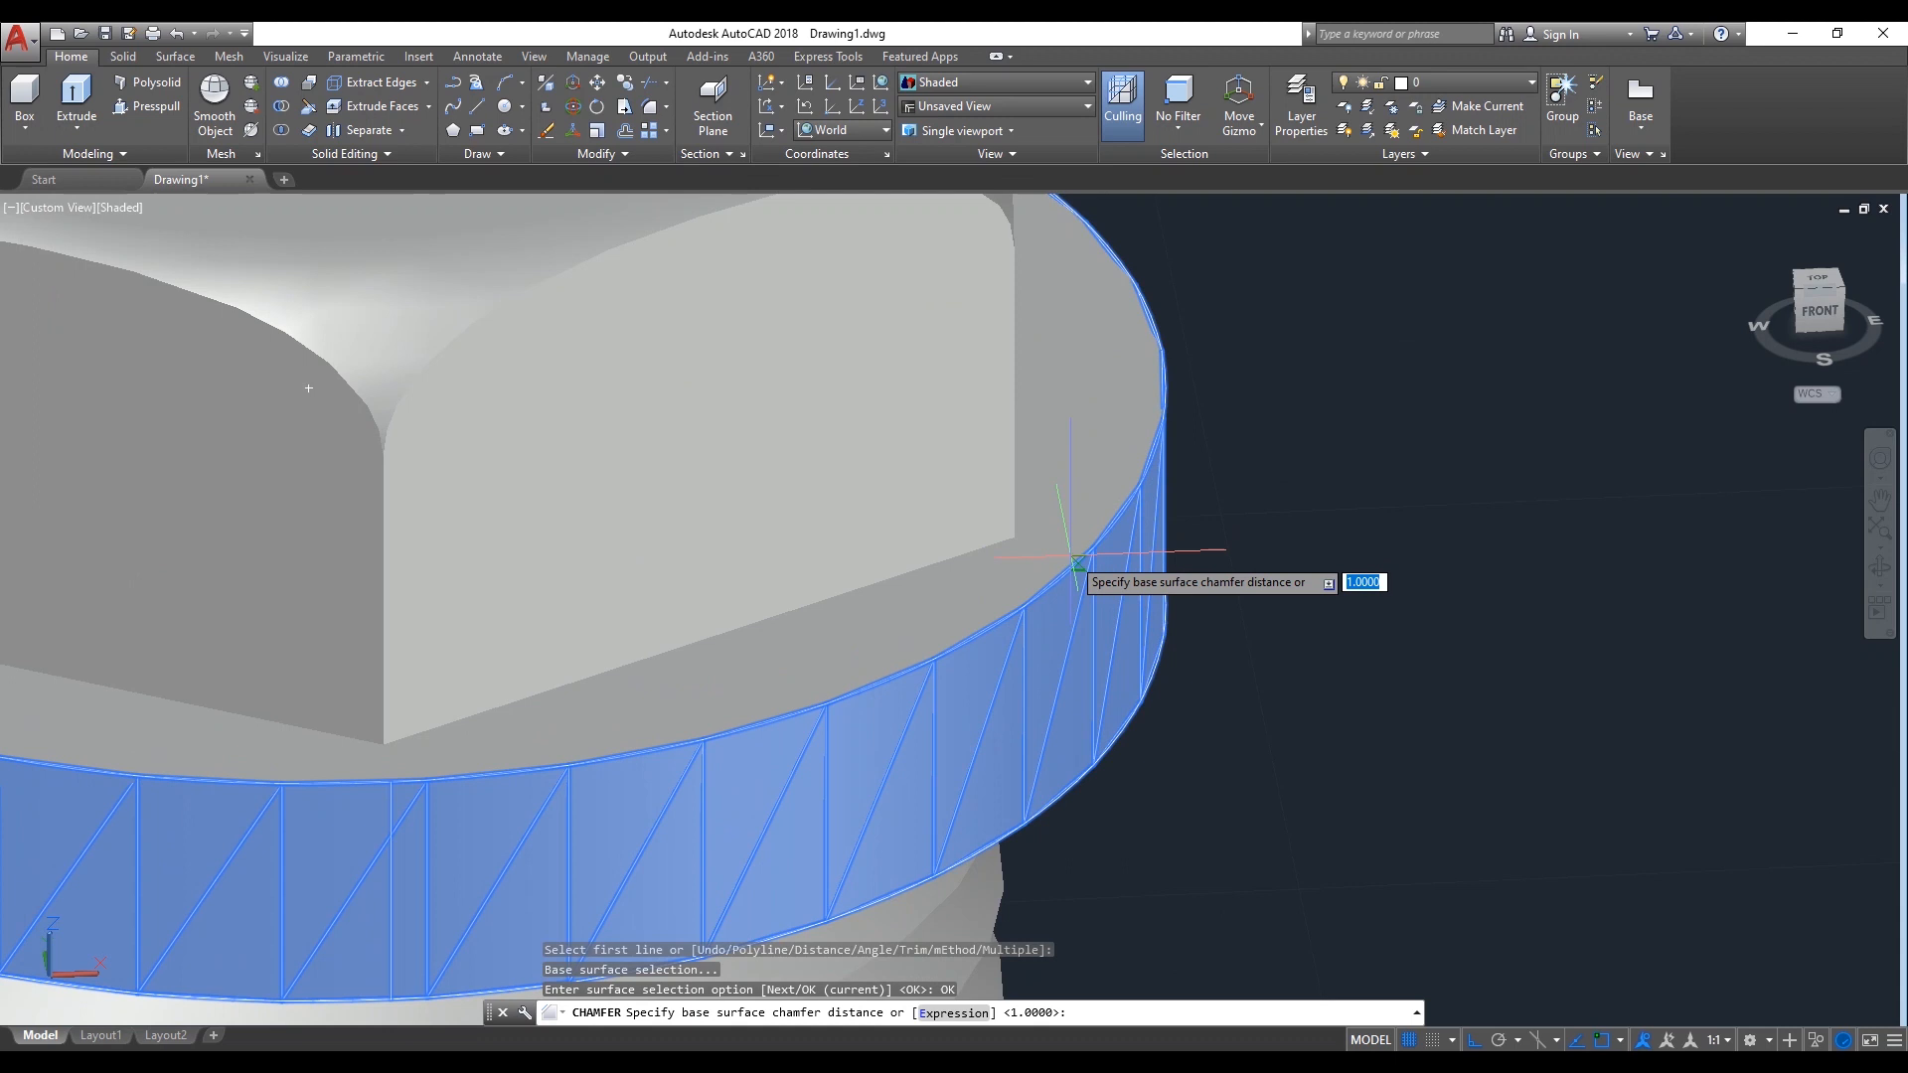
type(".5")
key("Return")
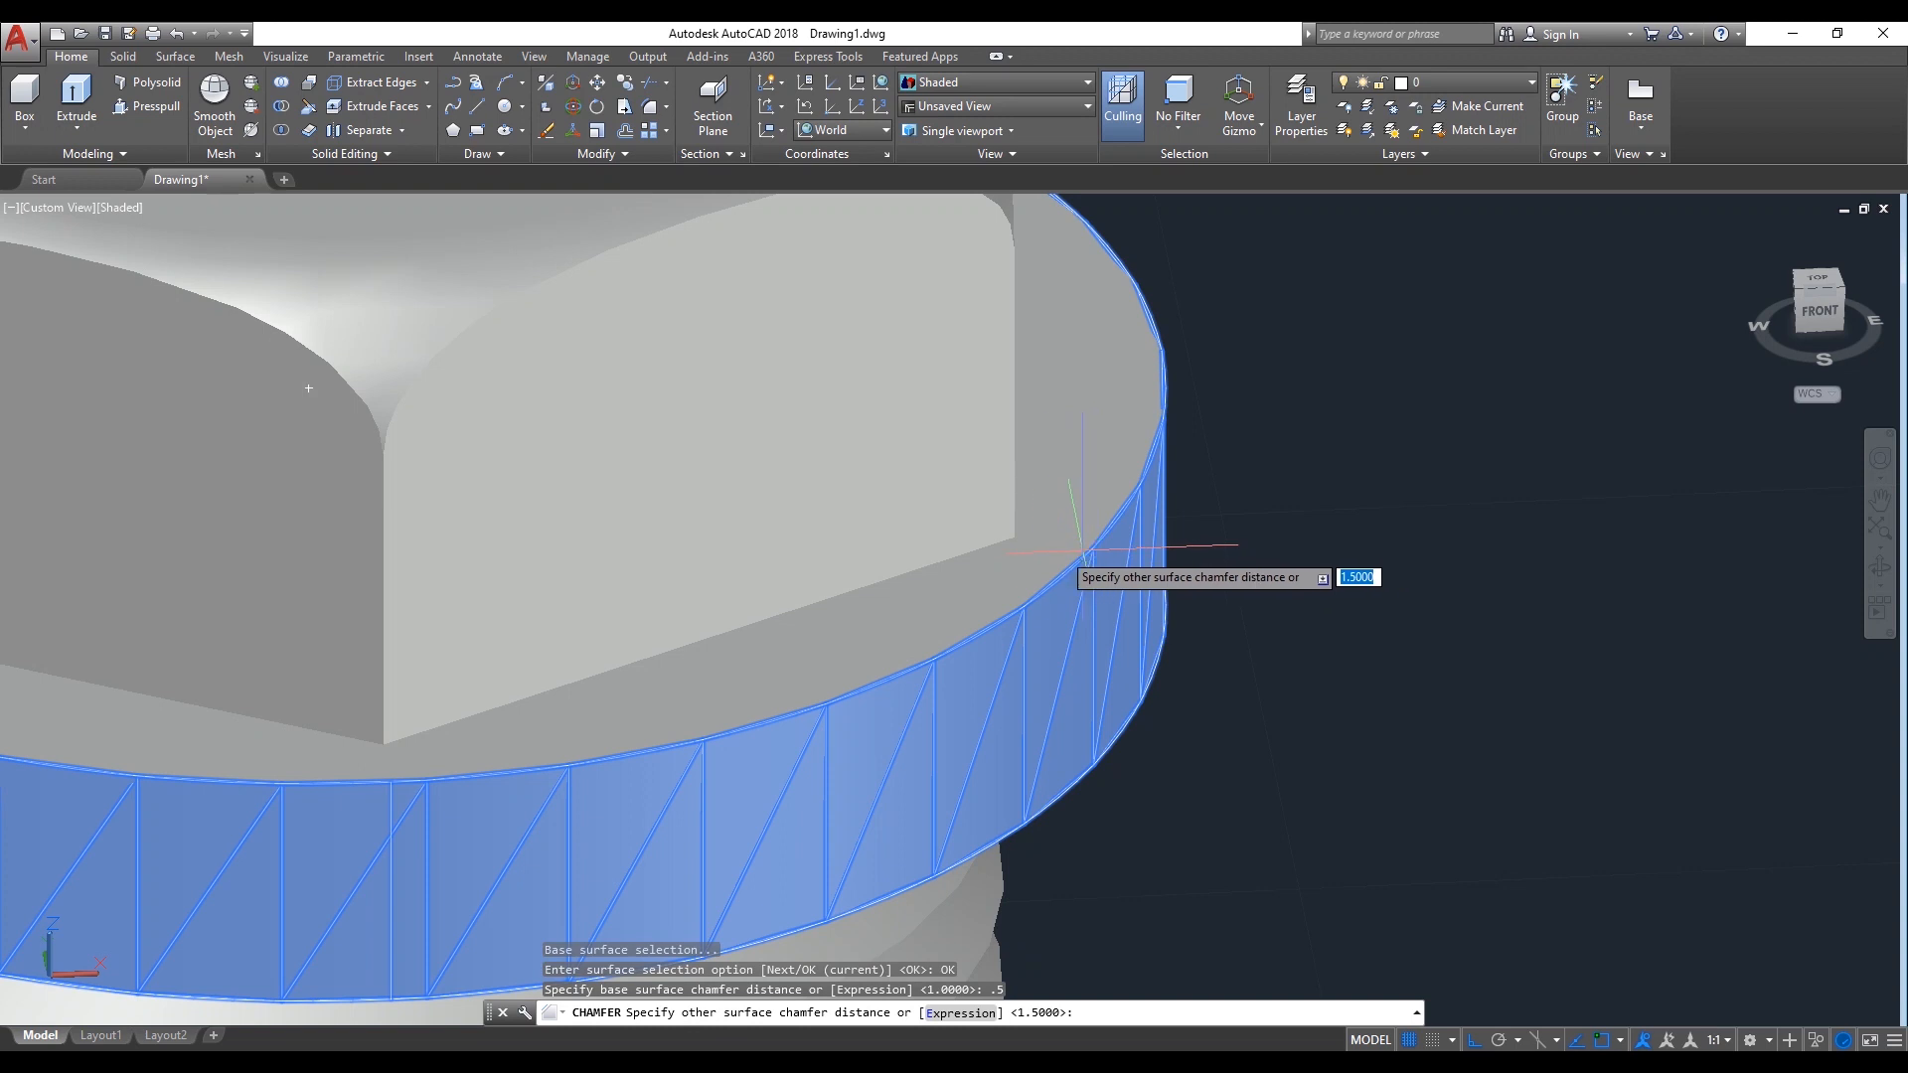
left_click(1014, 538)
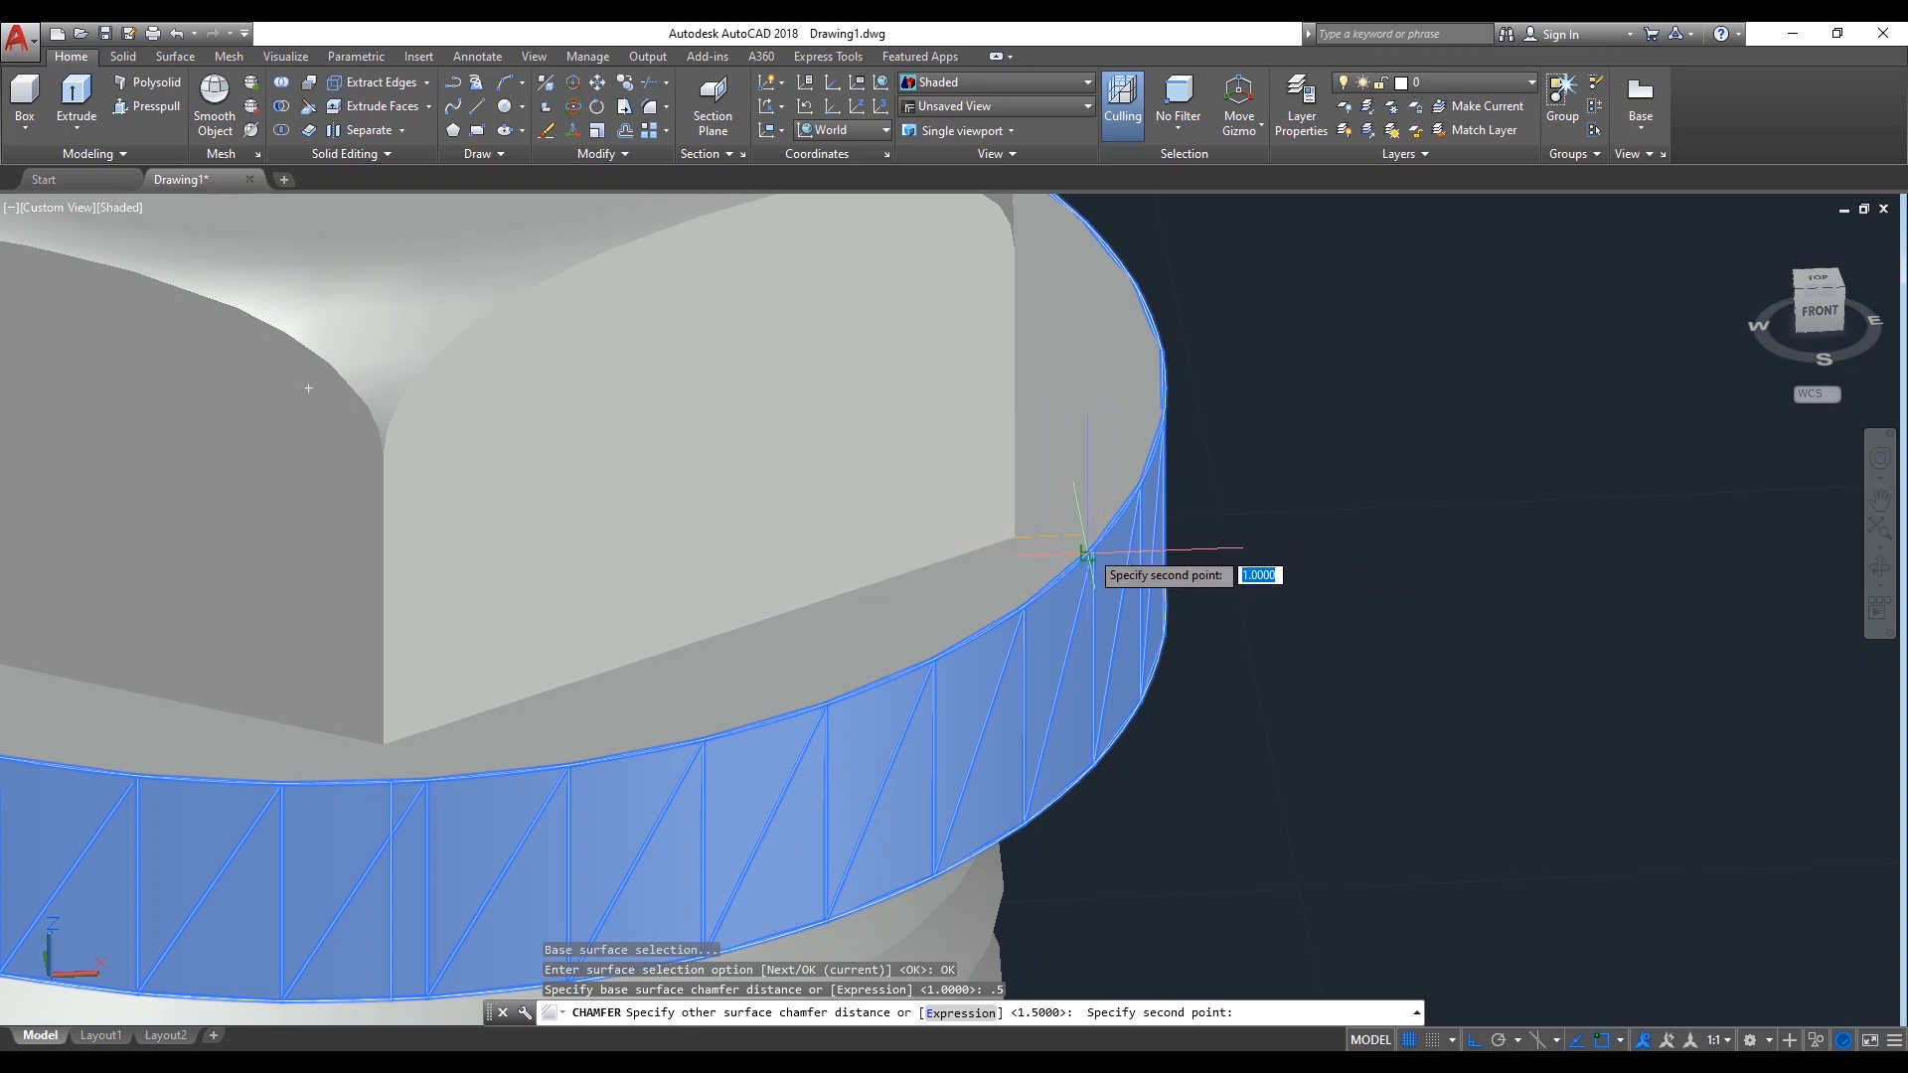
left_click(1088, 553)
left_click(1113, 529)
key("Return")
scroll(1330, 529, "down", 3)
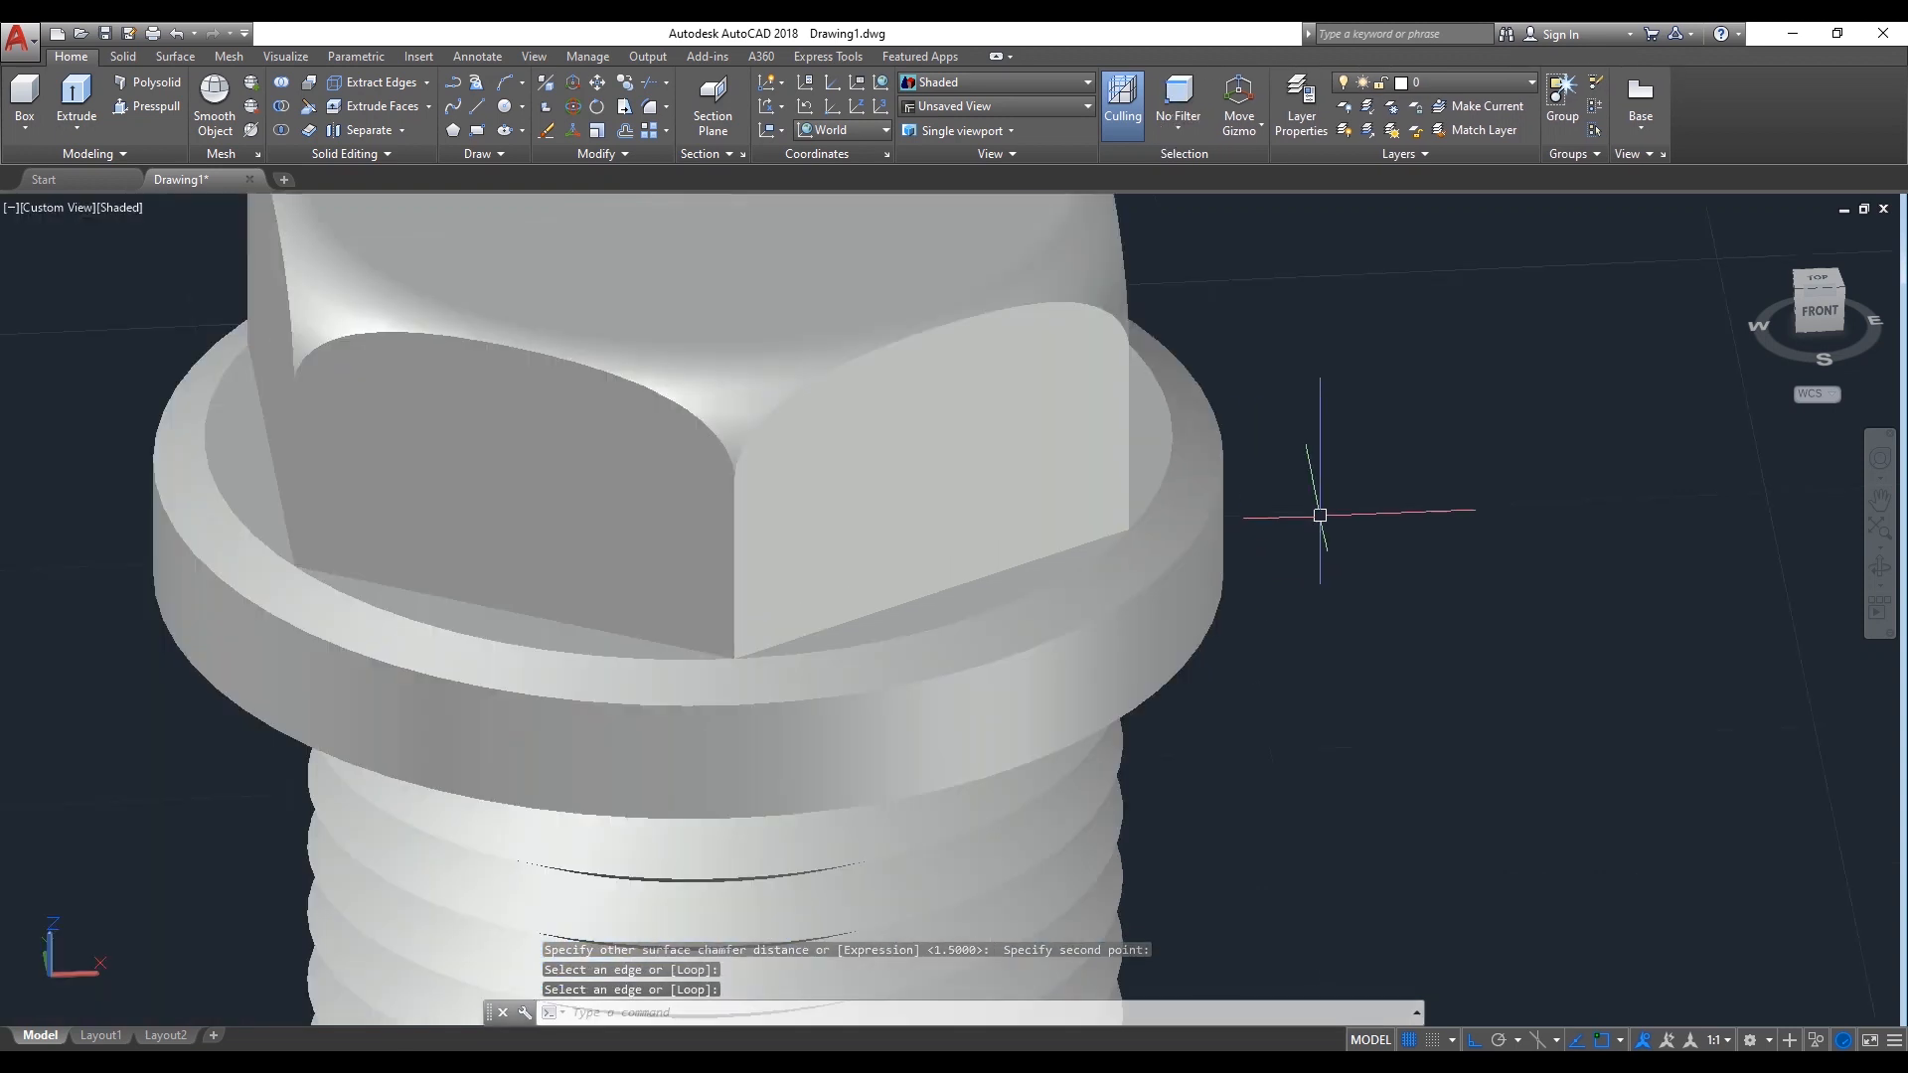
scroll(1374, 510, "down", 2)
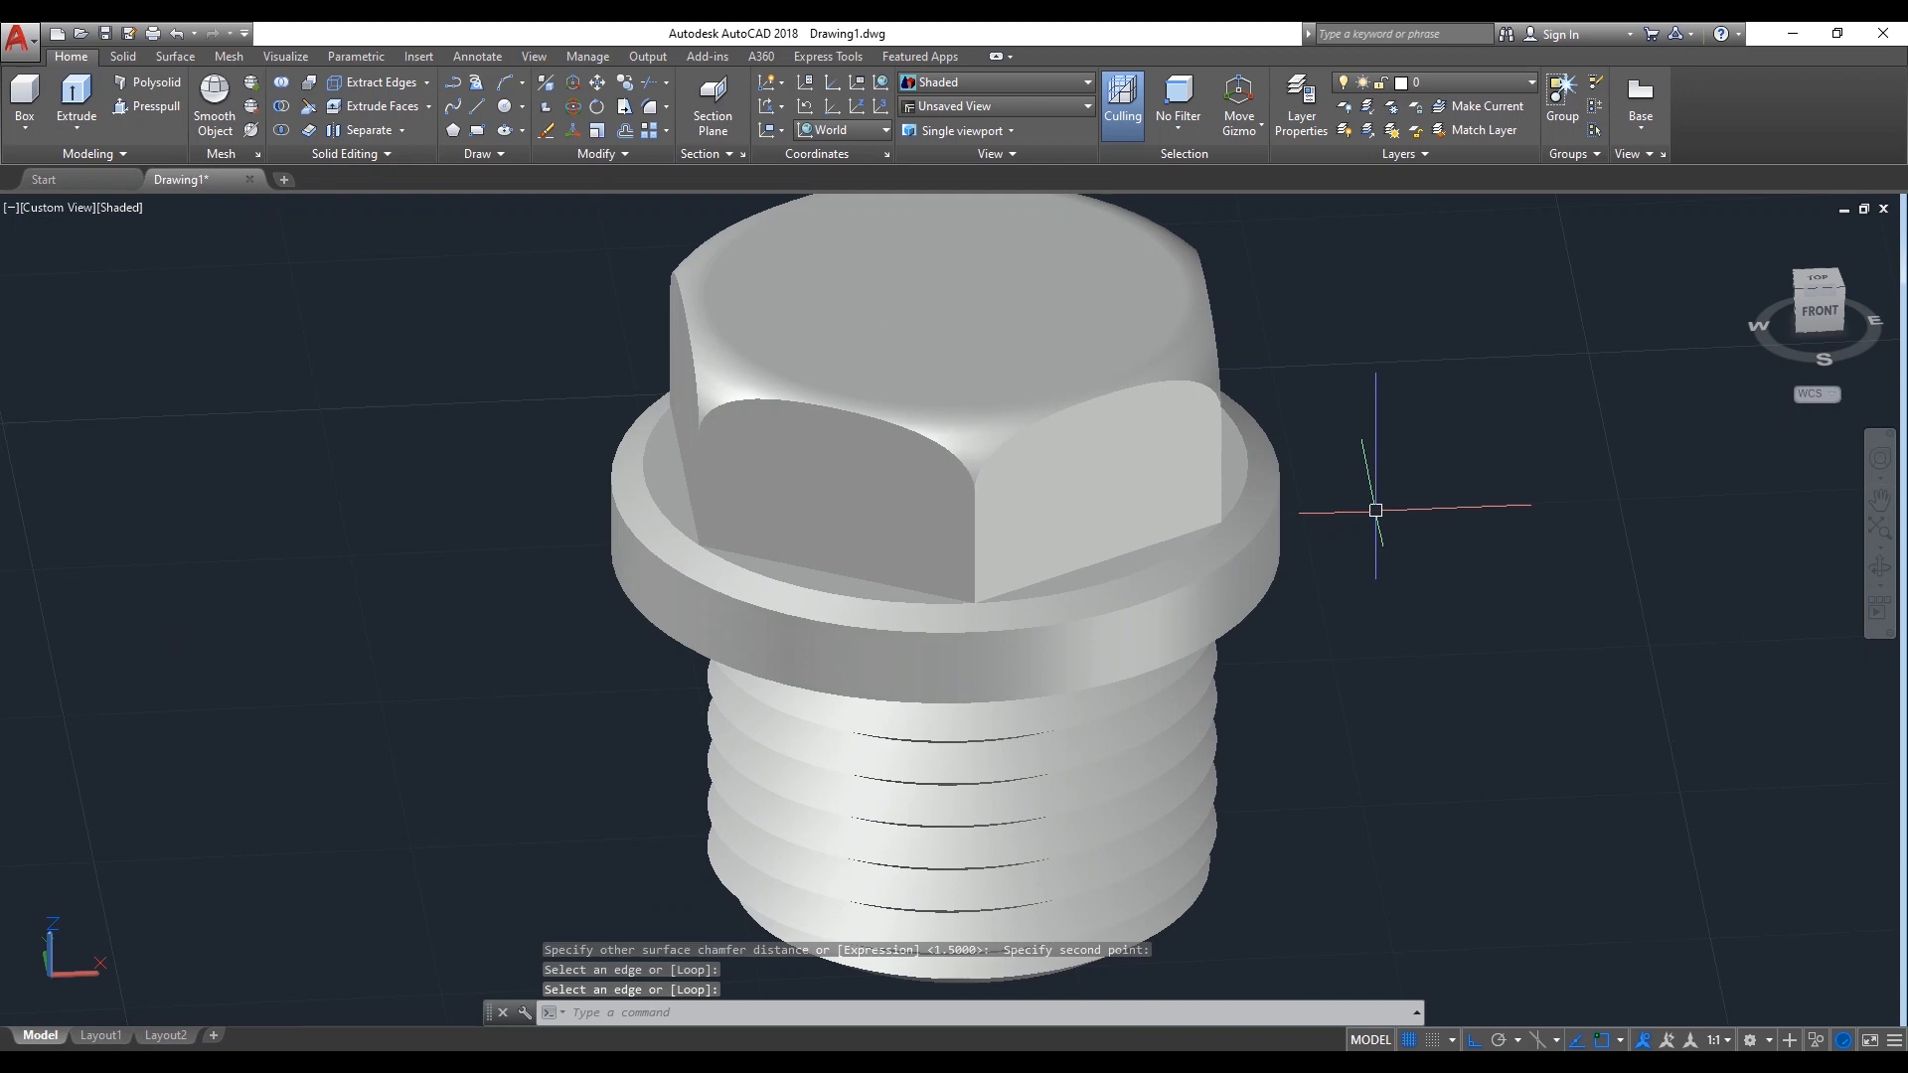
Union the hexagonal head, the flange and the threaded shank into one solid
middle_click_drag(1457, 626, 823, 318, "shift")
right_click(1399, 331)
left_click(1417, 349)
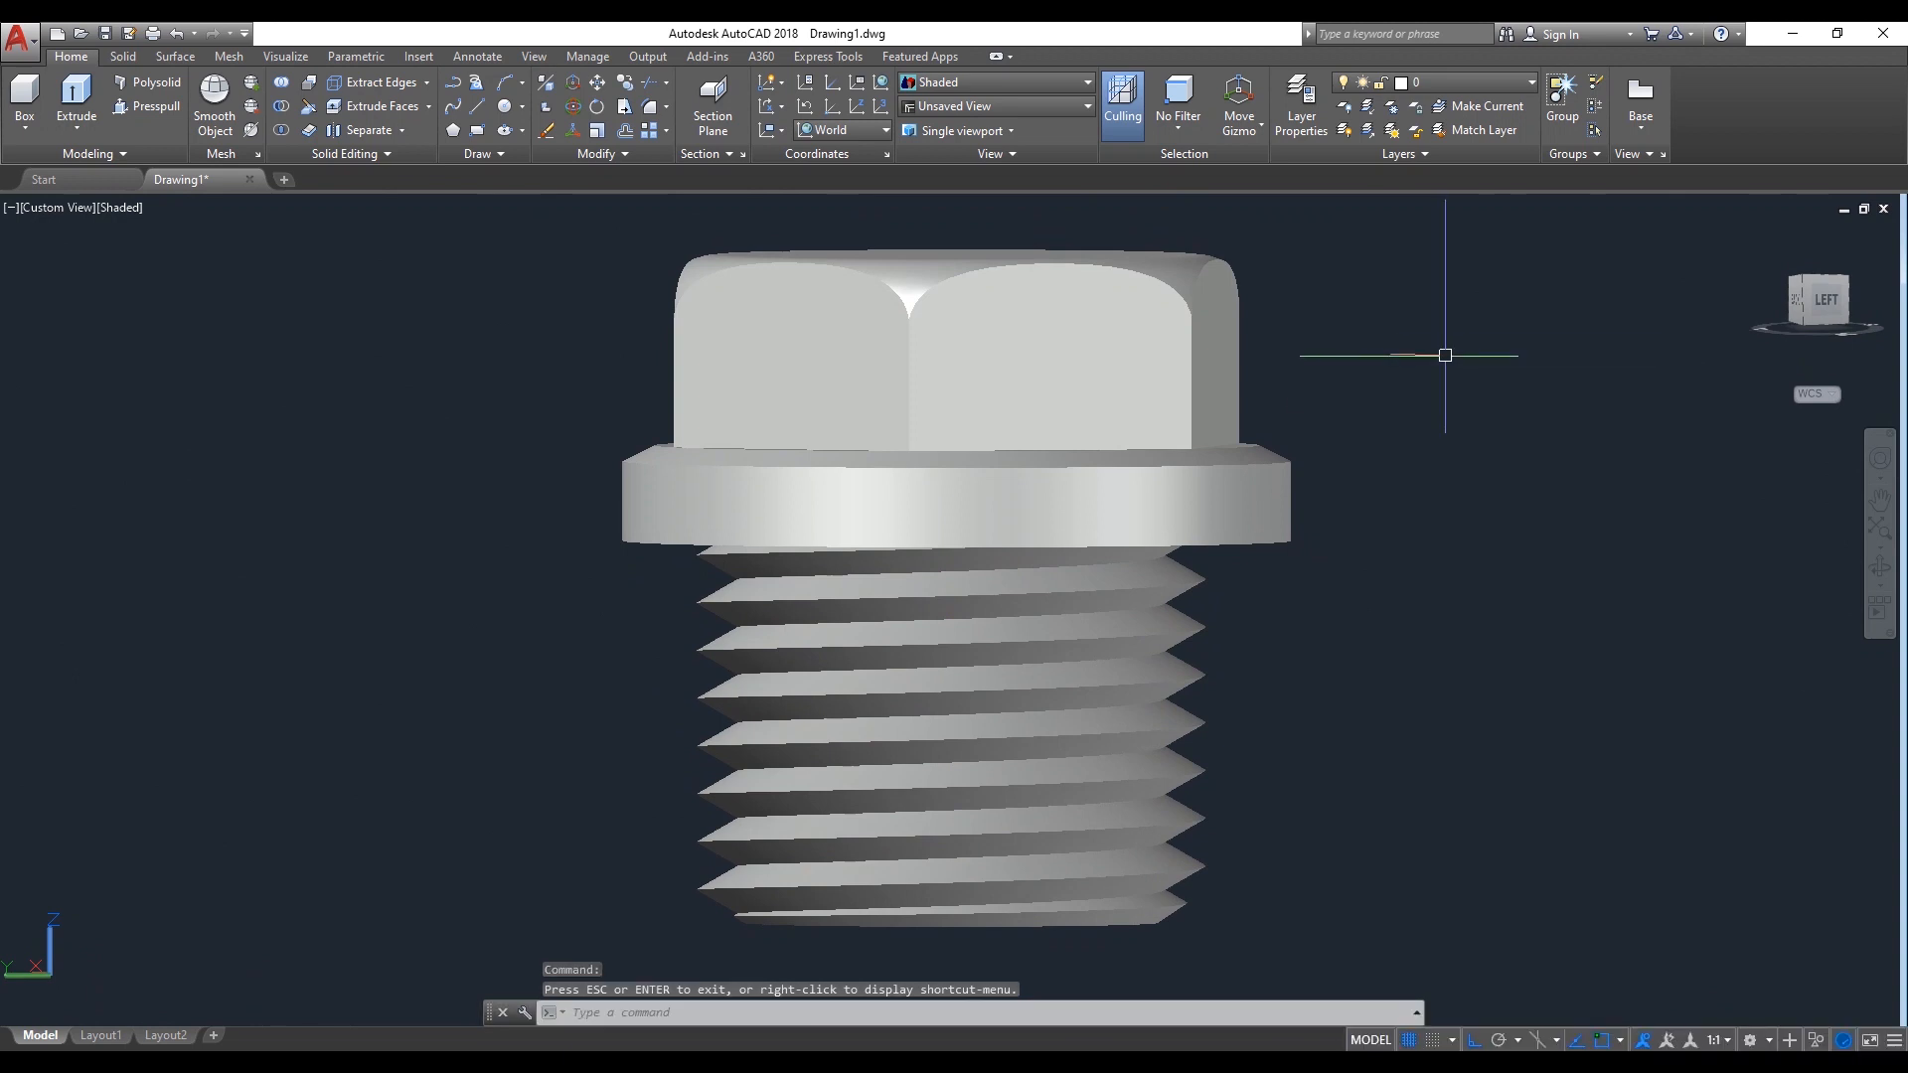
type("union")
key("Return")
left_click(1438, 348)
key("Return")
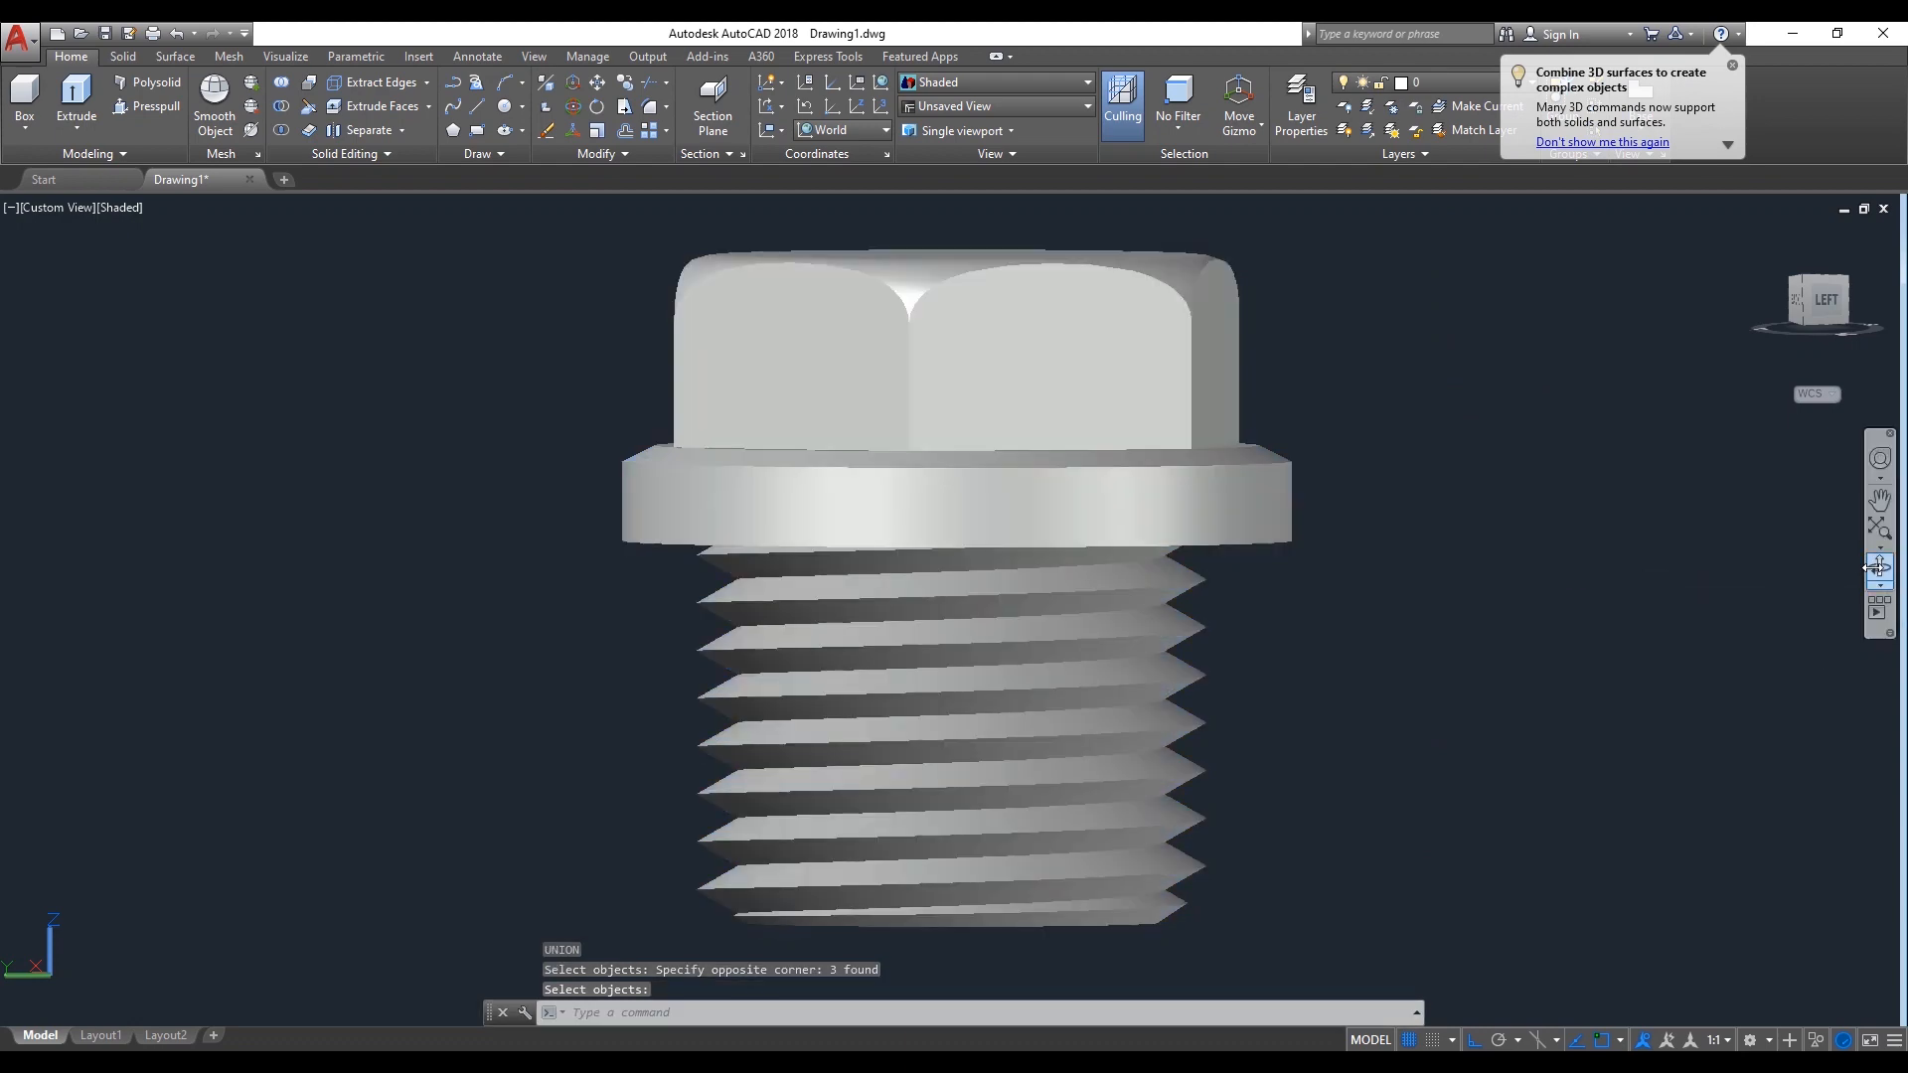
Orbit the plug to a tilted view and turn off the grid display
left_click(1878, 566)
left_click_drag(1136, 468, 1282, 524)
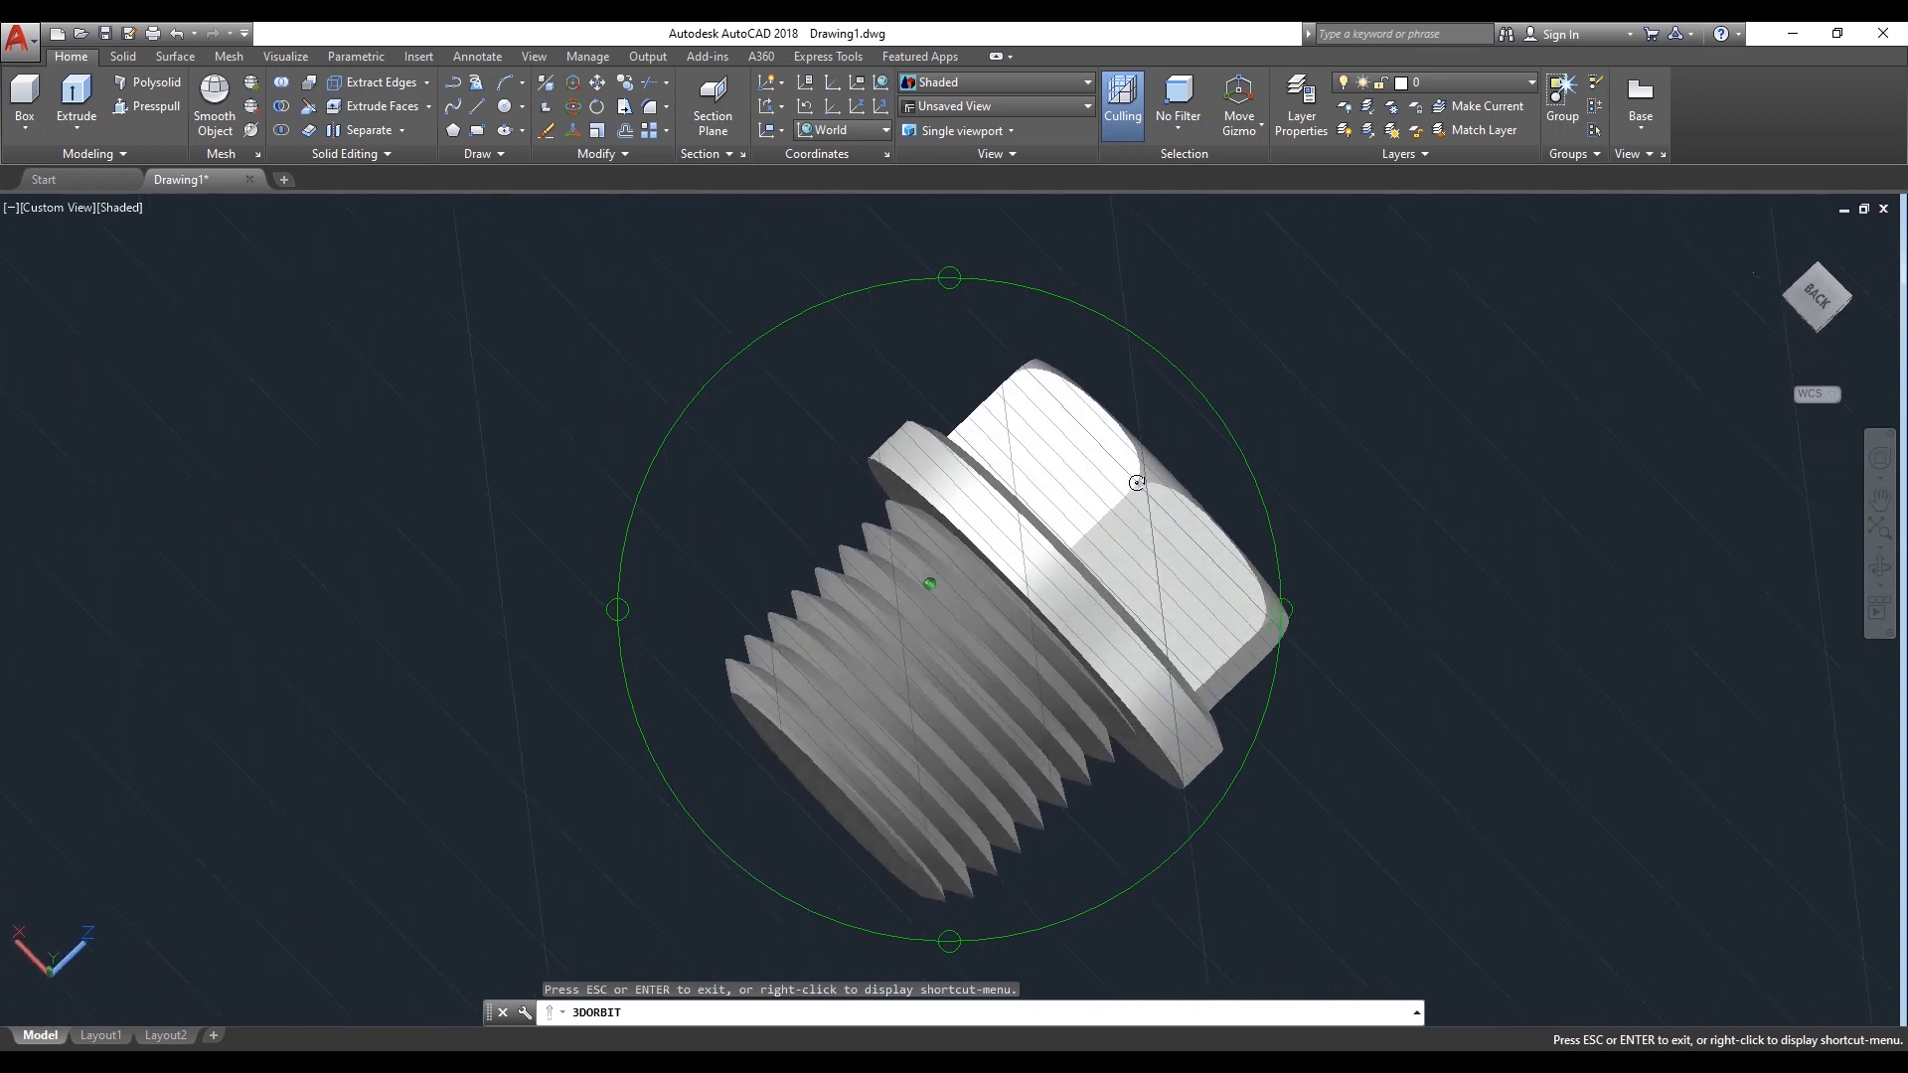
right_click(1315, 376)
left_click(1356, 386)
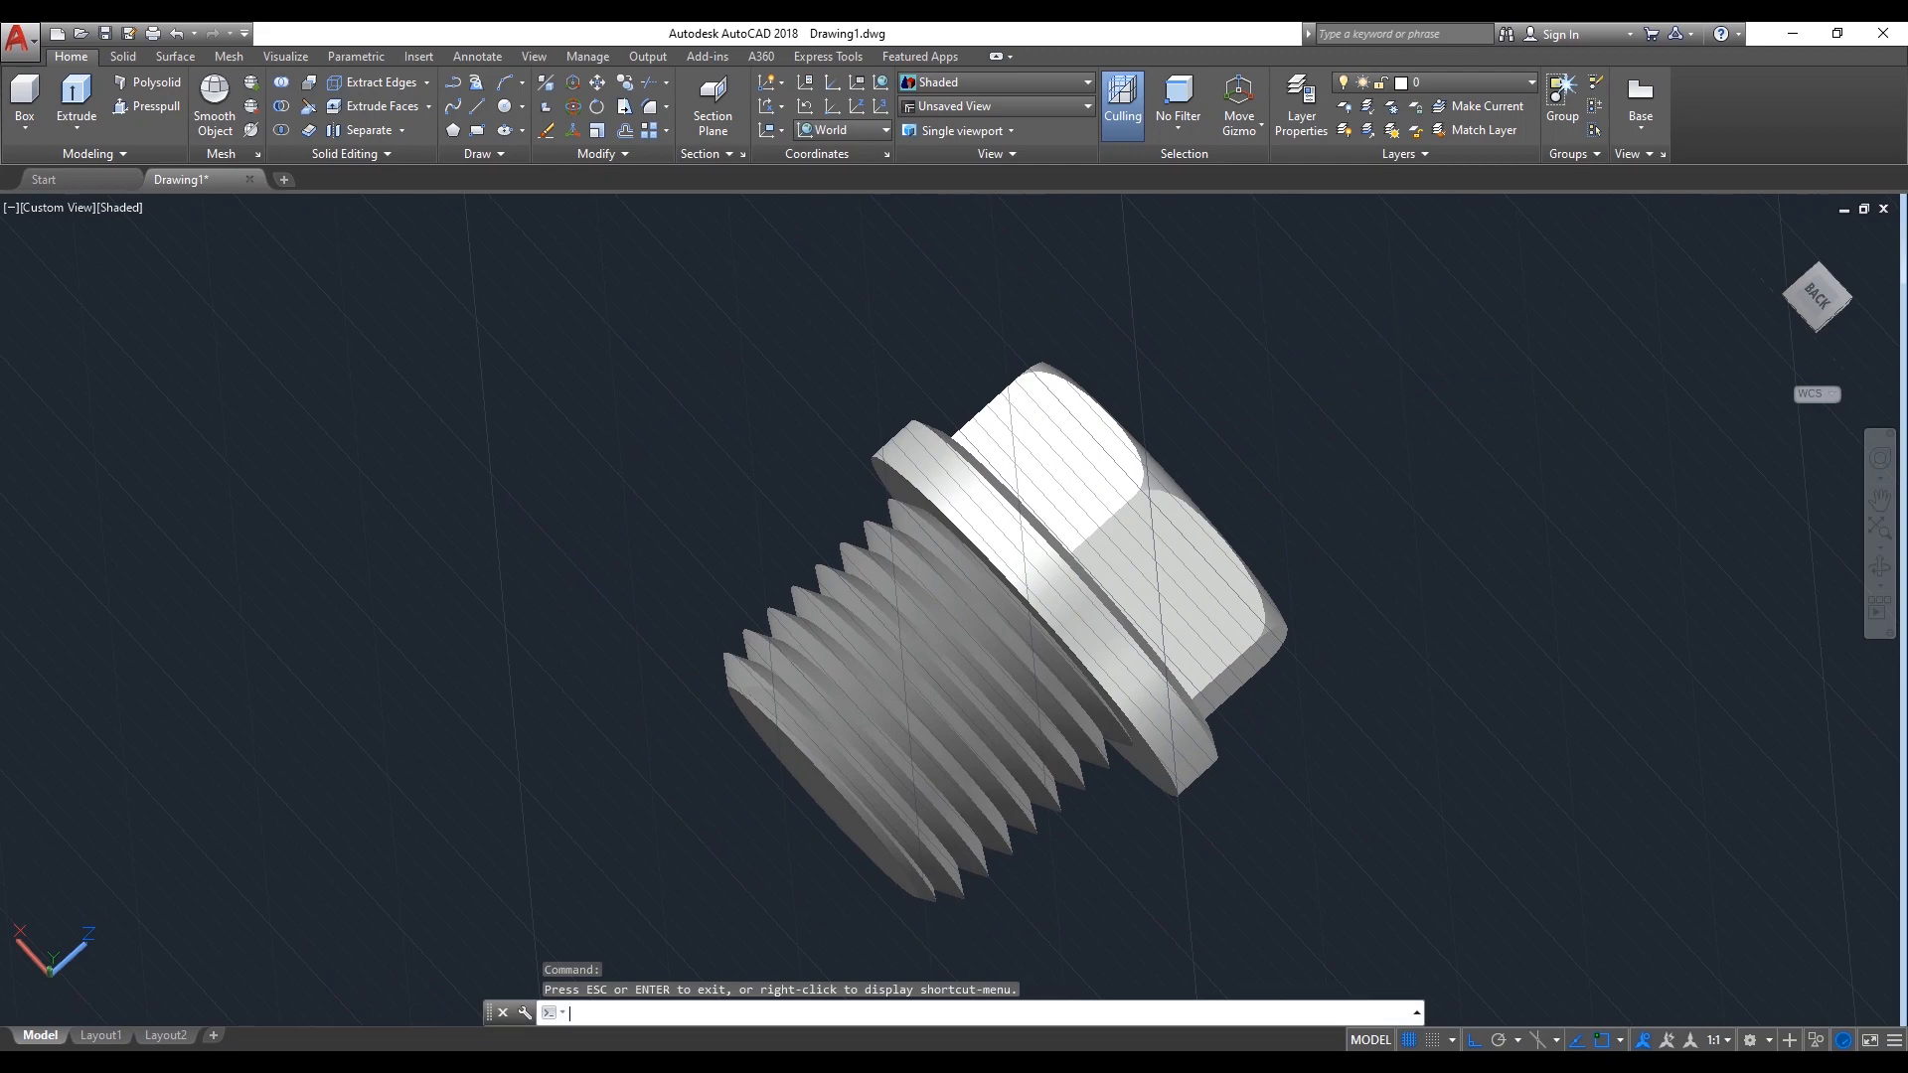
key("F7")
scroll(979, 603, "up", 2)
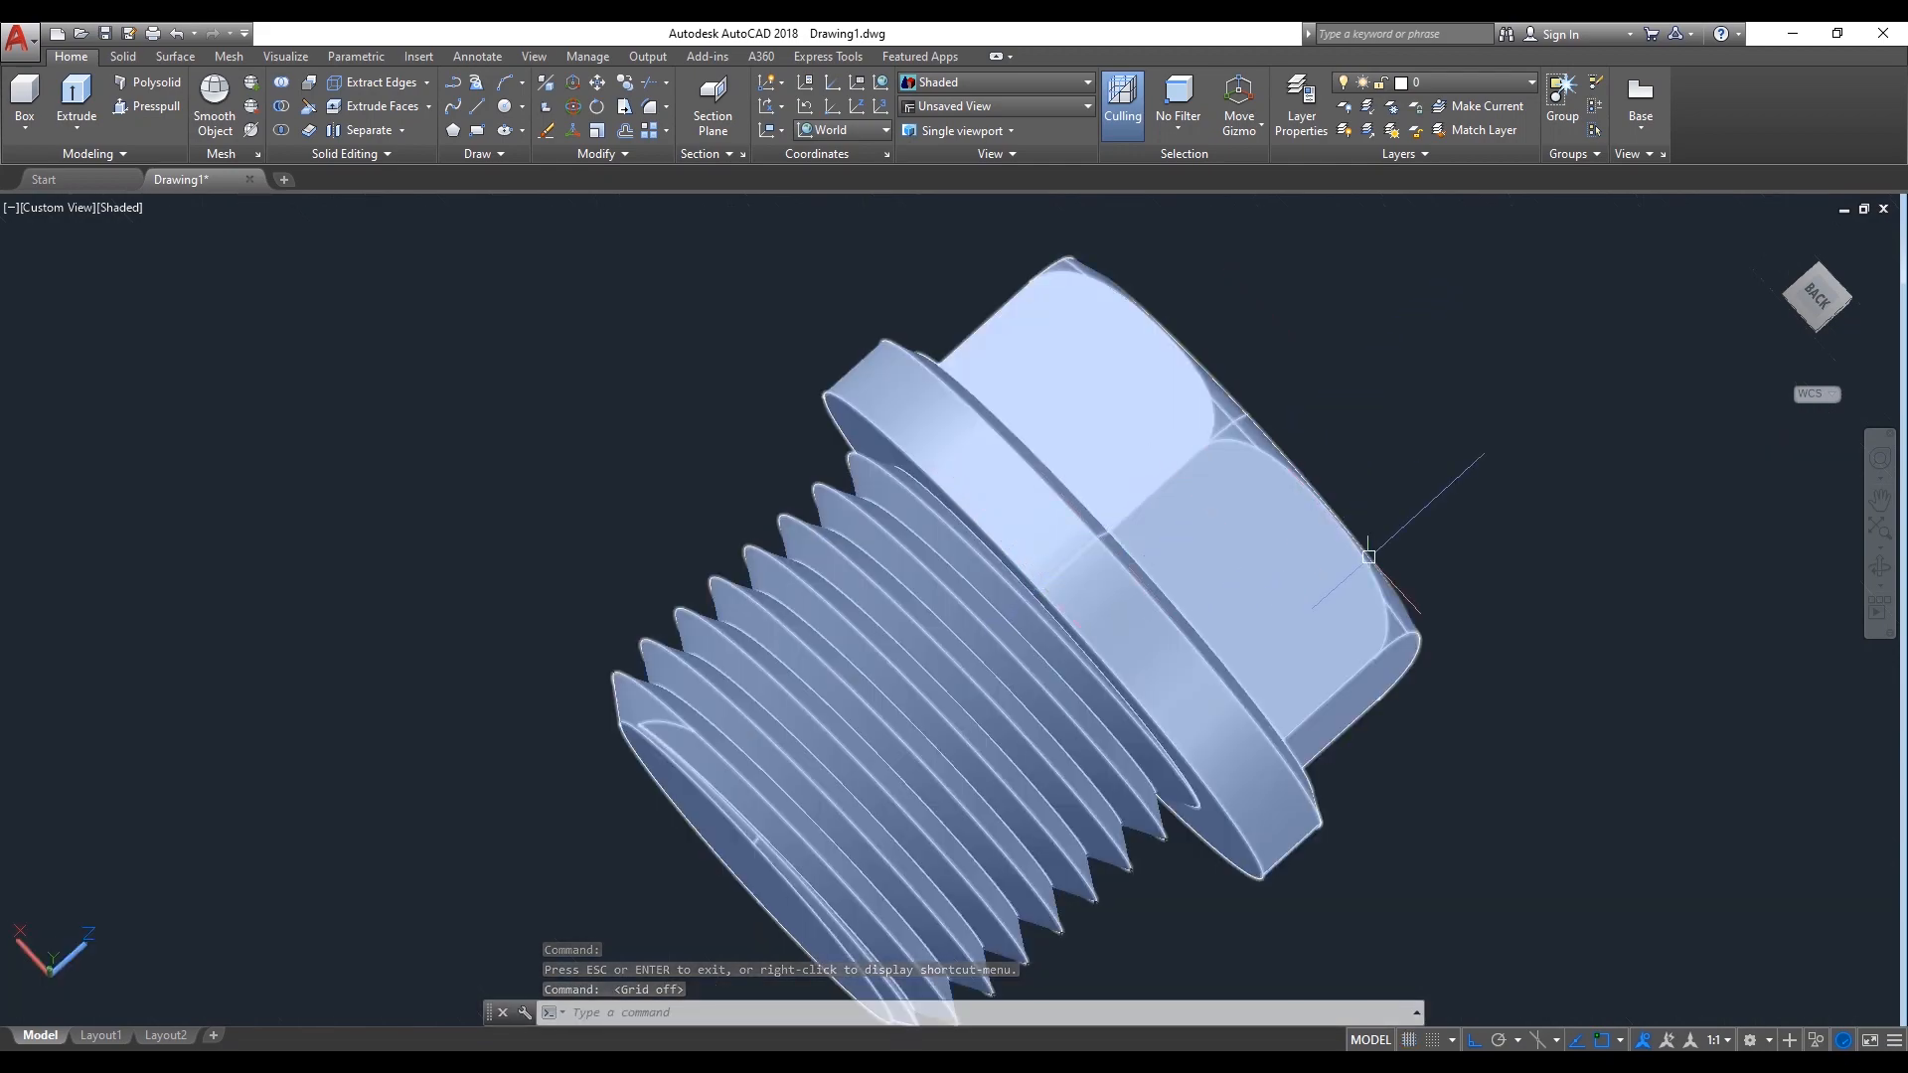
Examine the finished plug's head, flange and thread from several angles, ending with the shank's chamfered end facing forward
left_click(1881, 569)
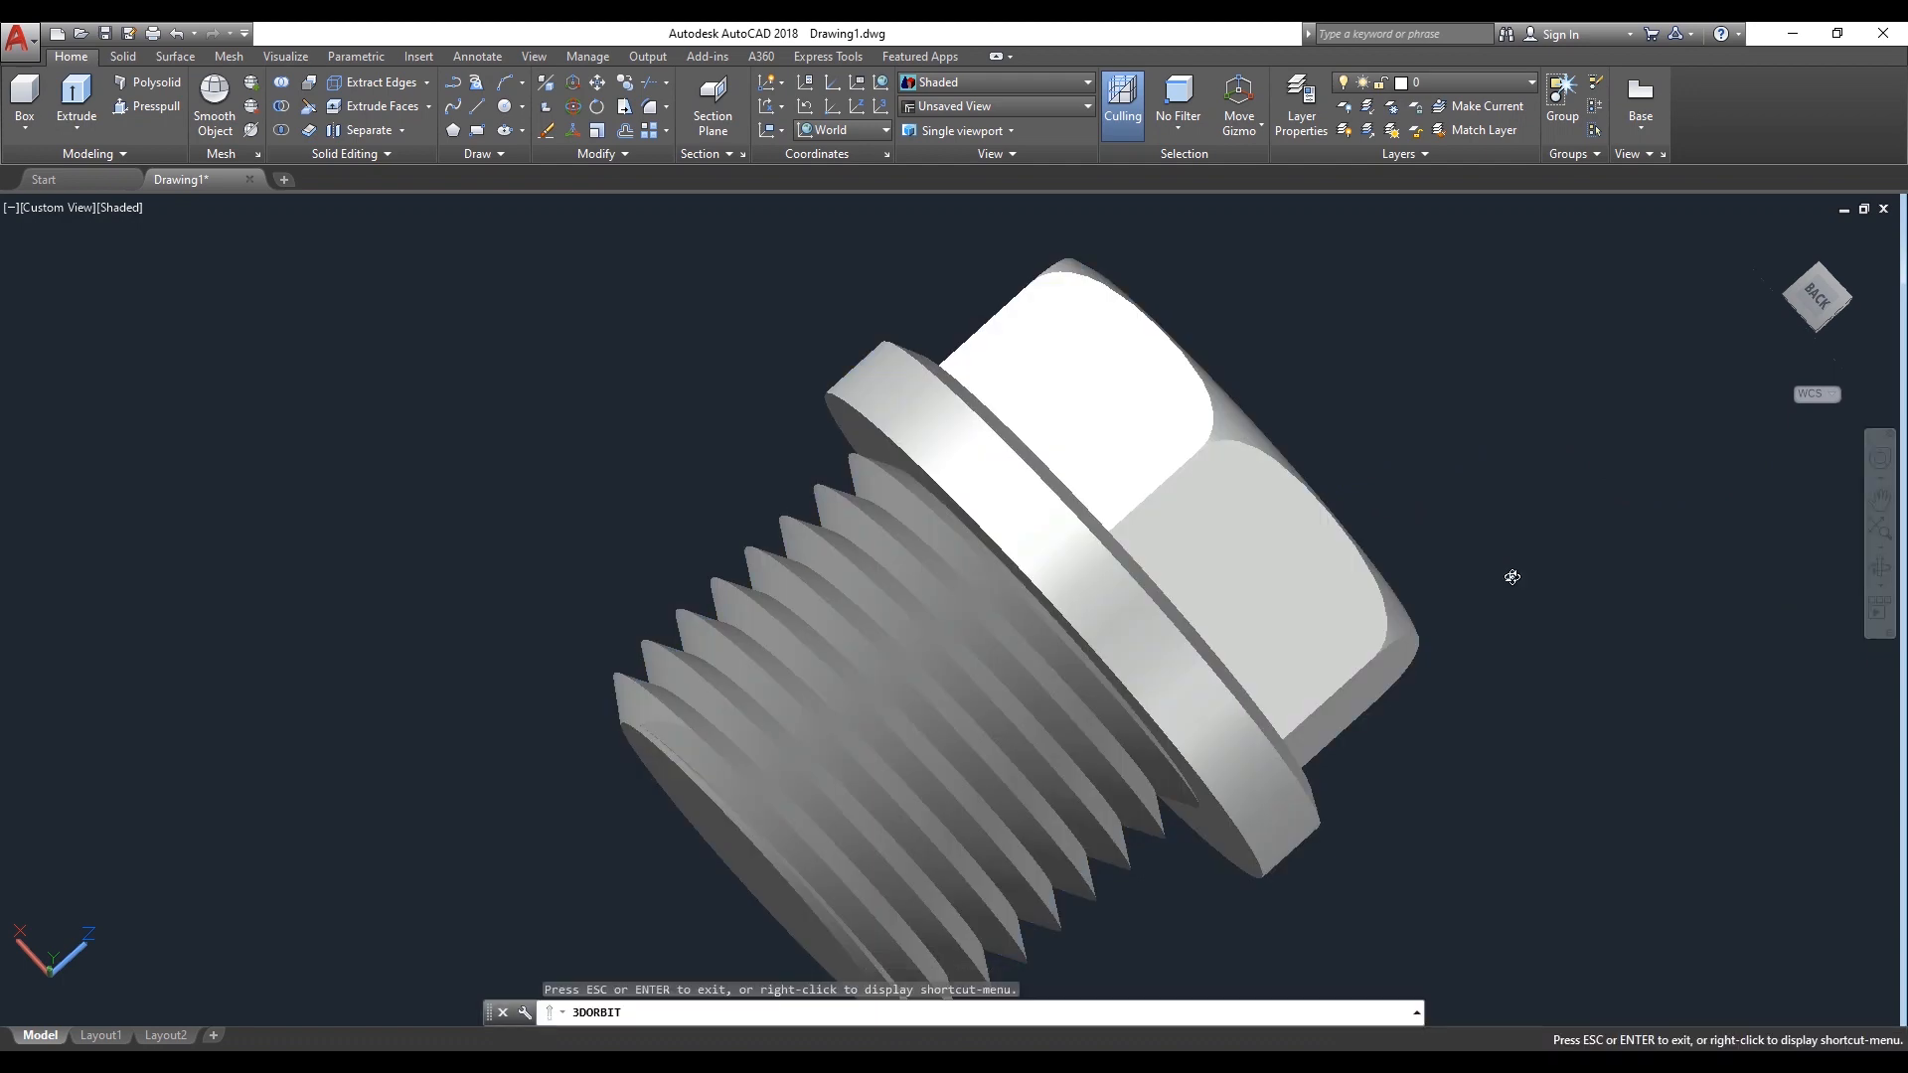
left_click_drag(1248, 596, 1036, 480)
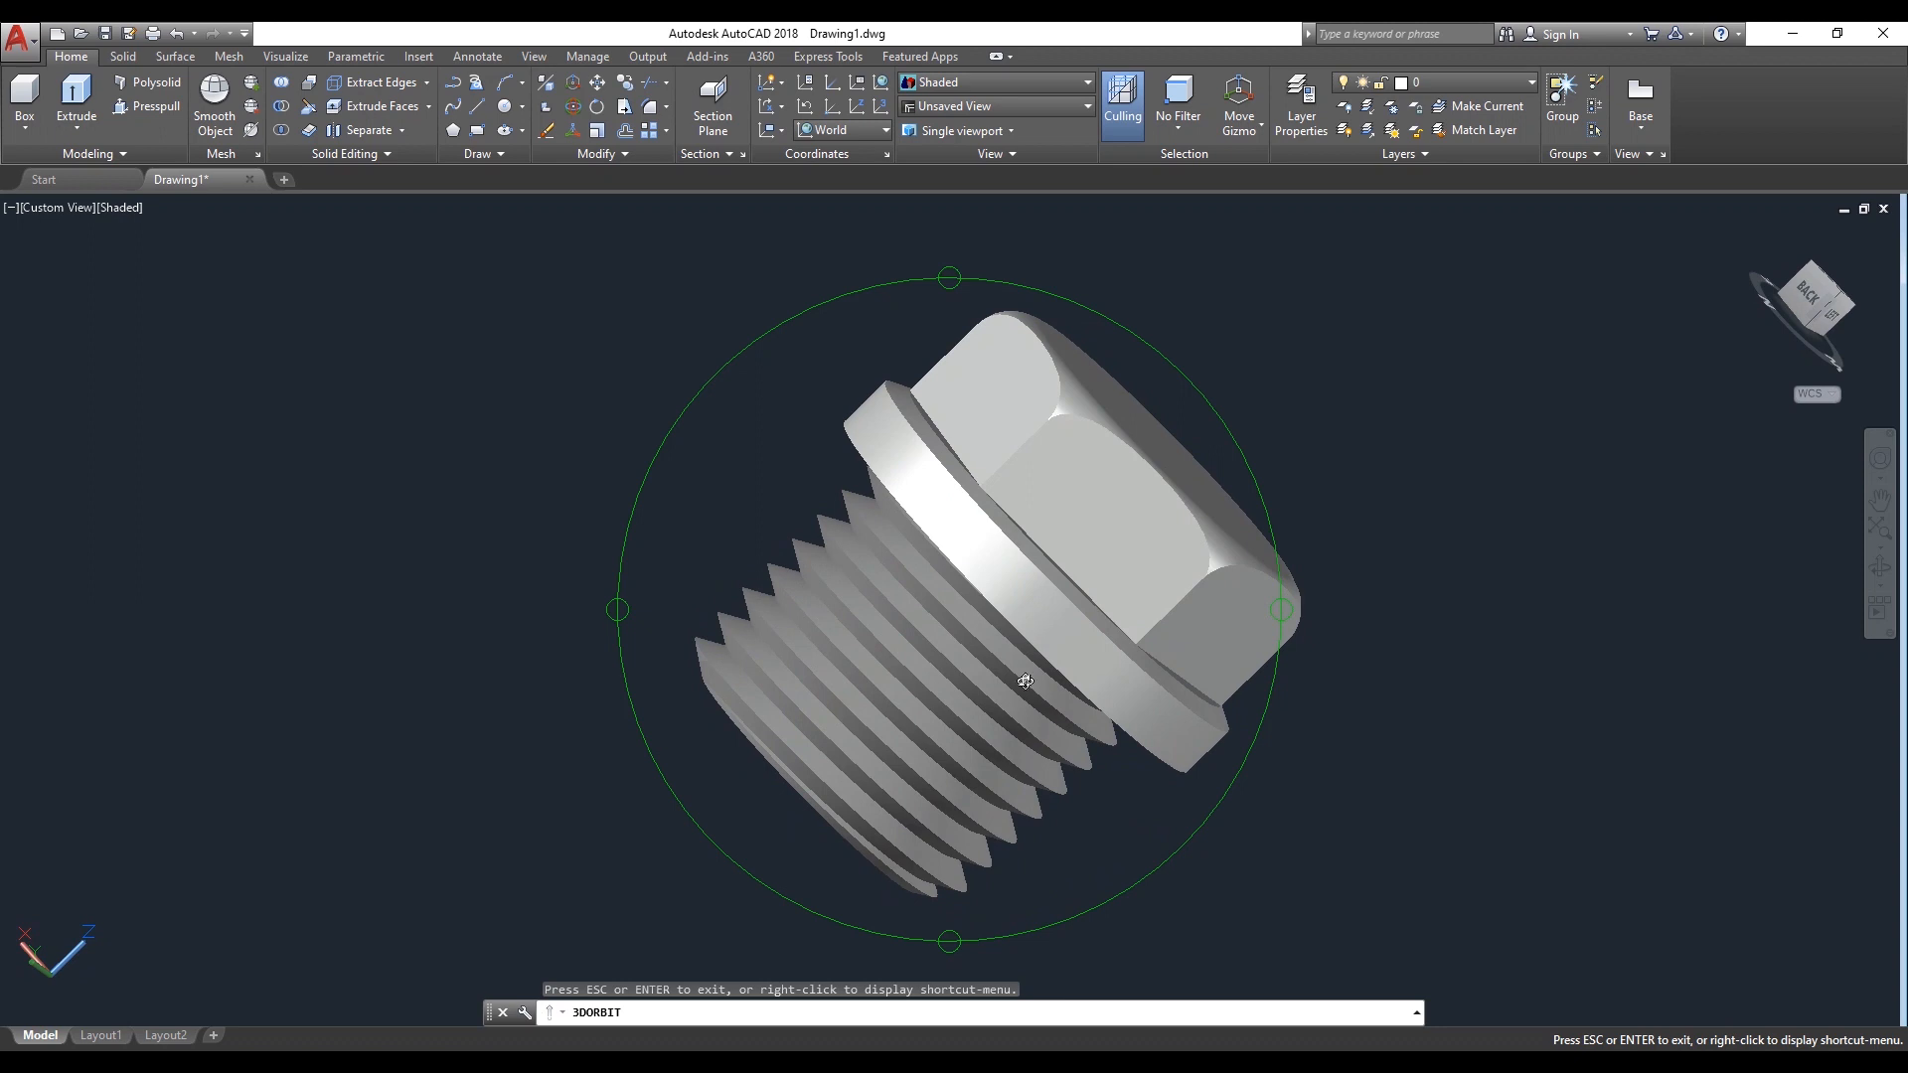
left_click_drag(884, 627, 1084, 544)
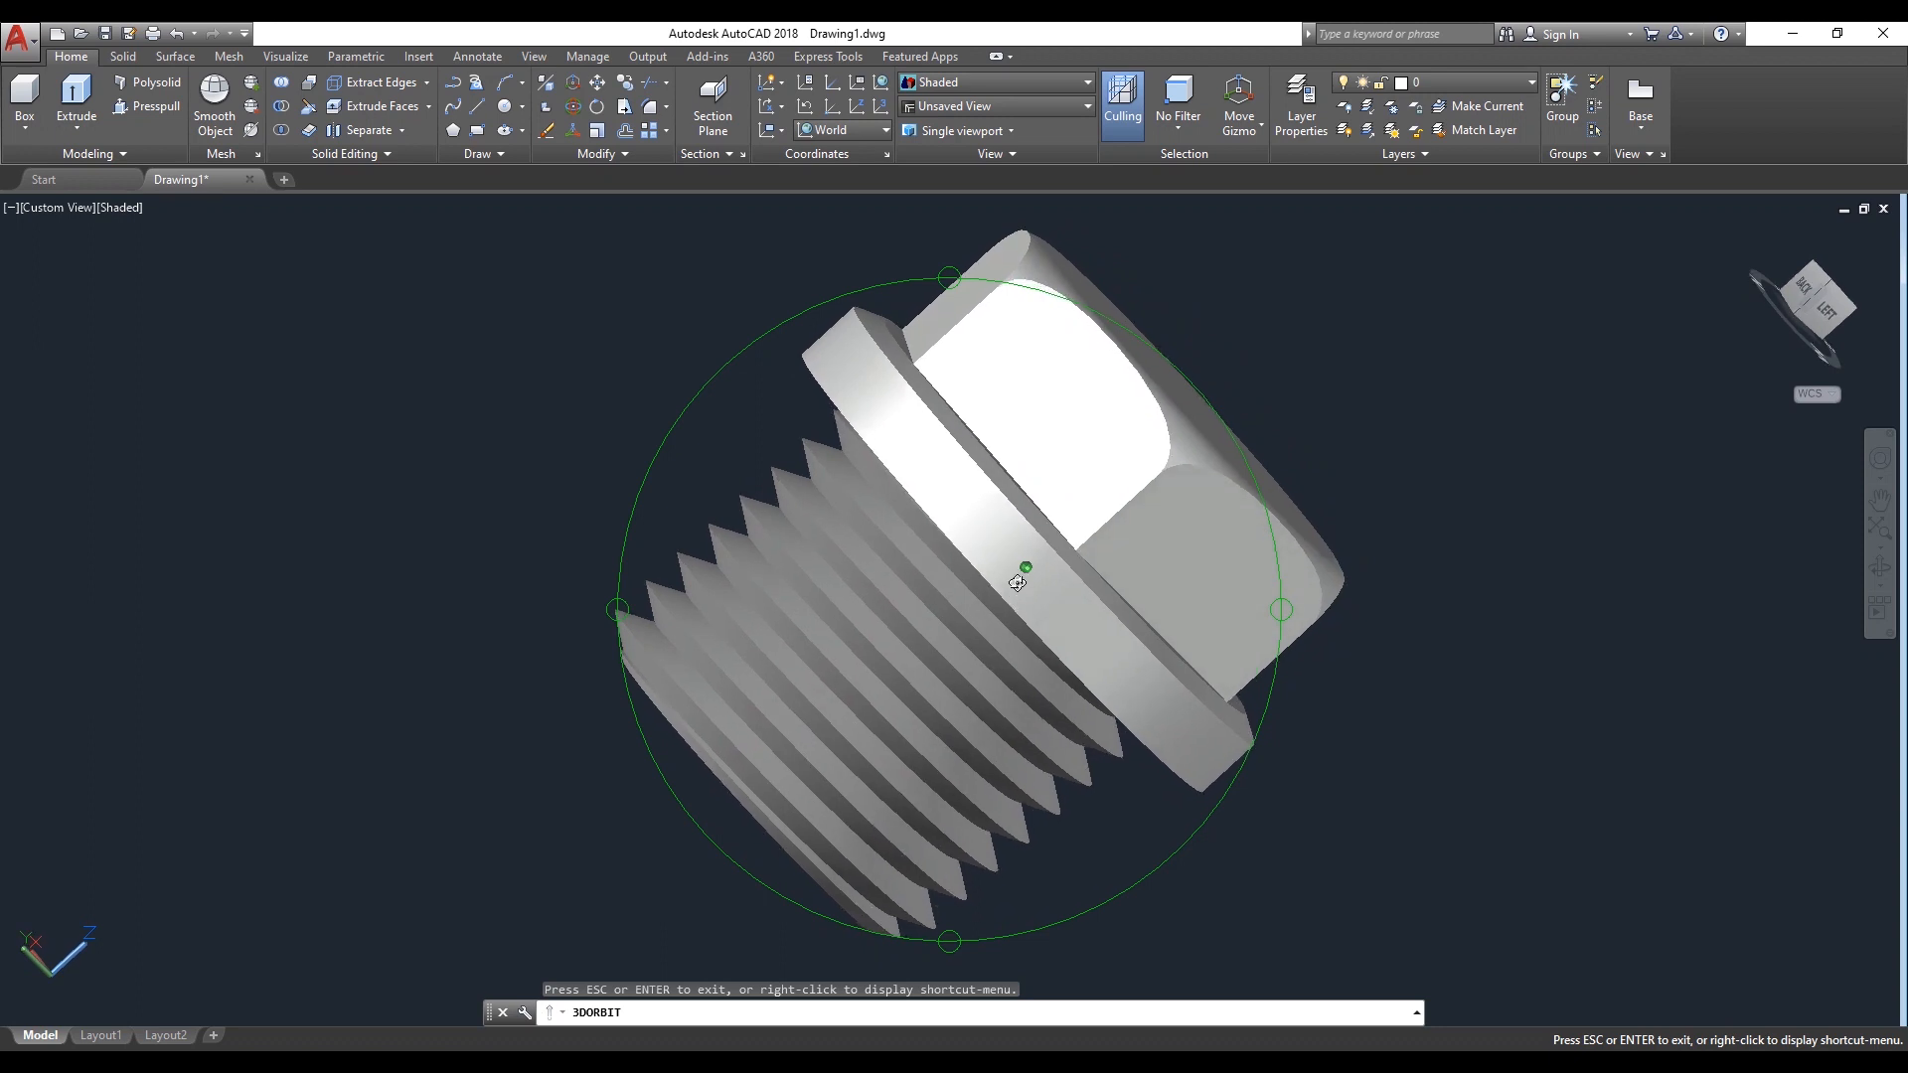
left_click_drag(1041, 536, 1154, 621)
right_click(1403, 387)
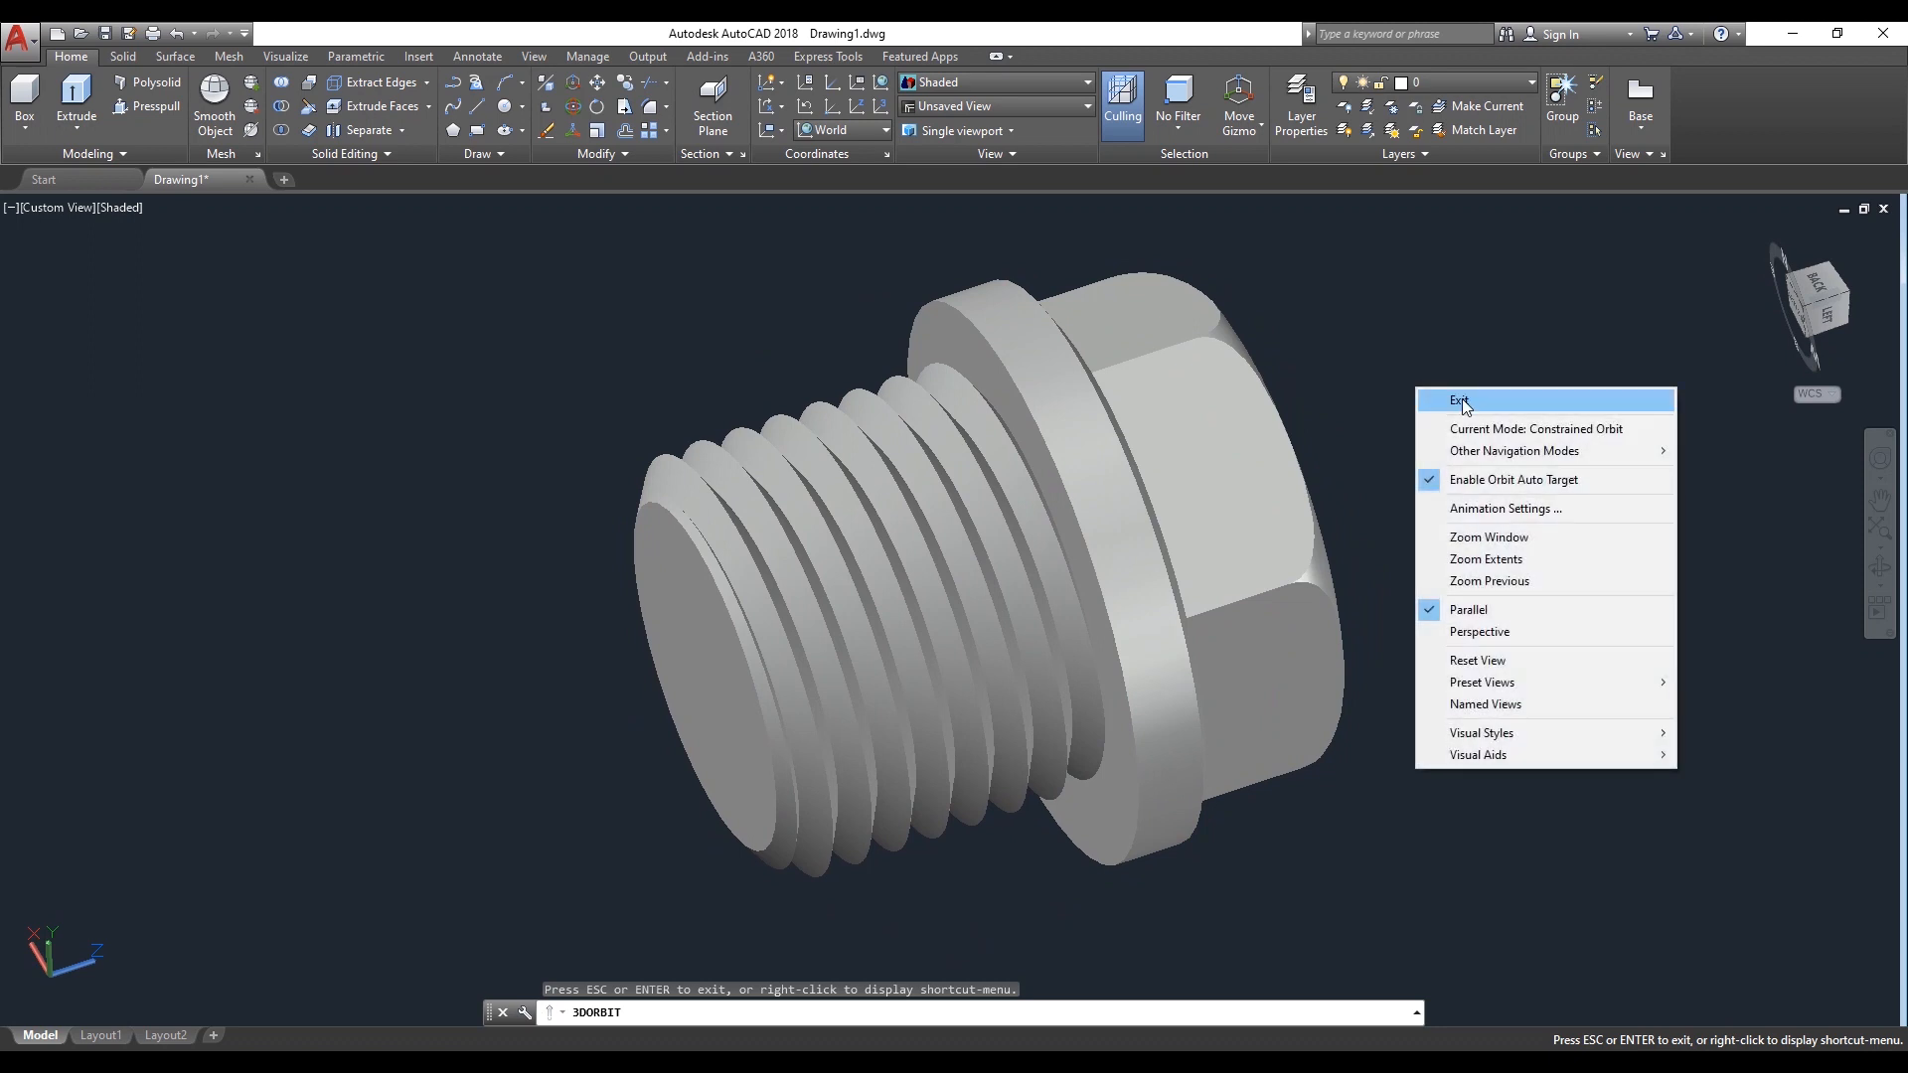
left_click(1437, 398)
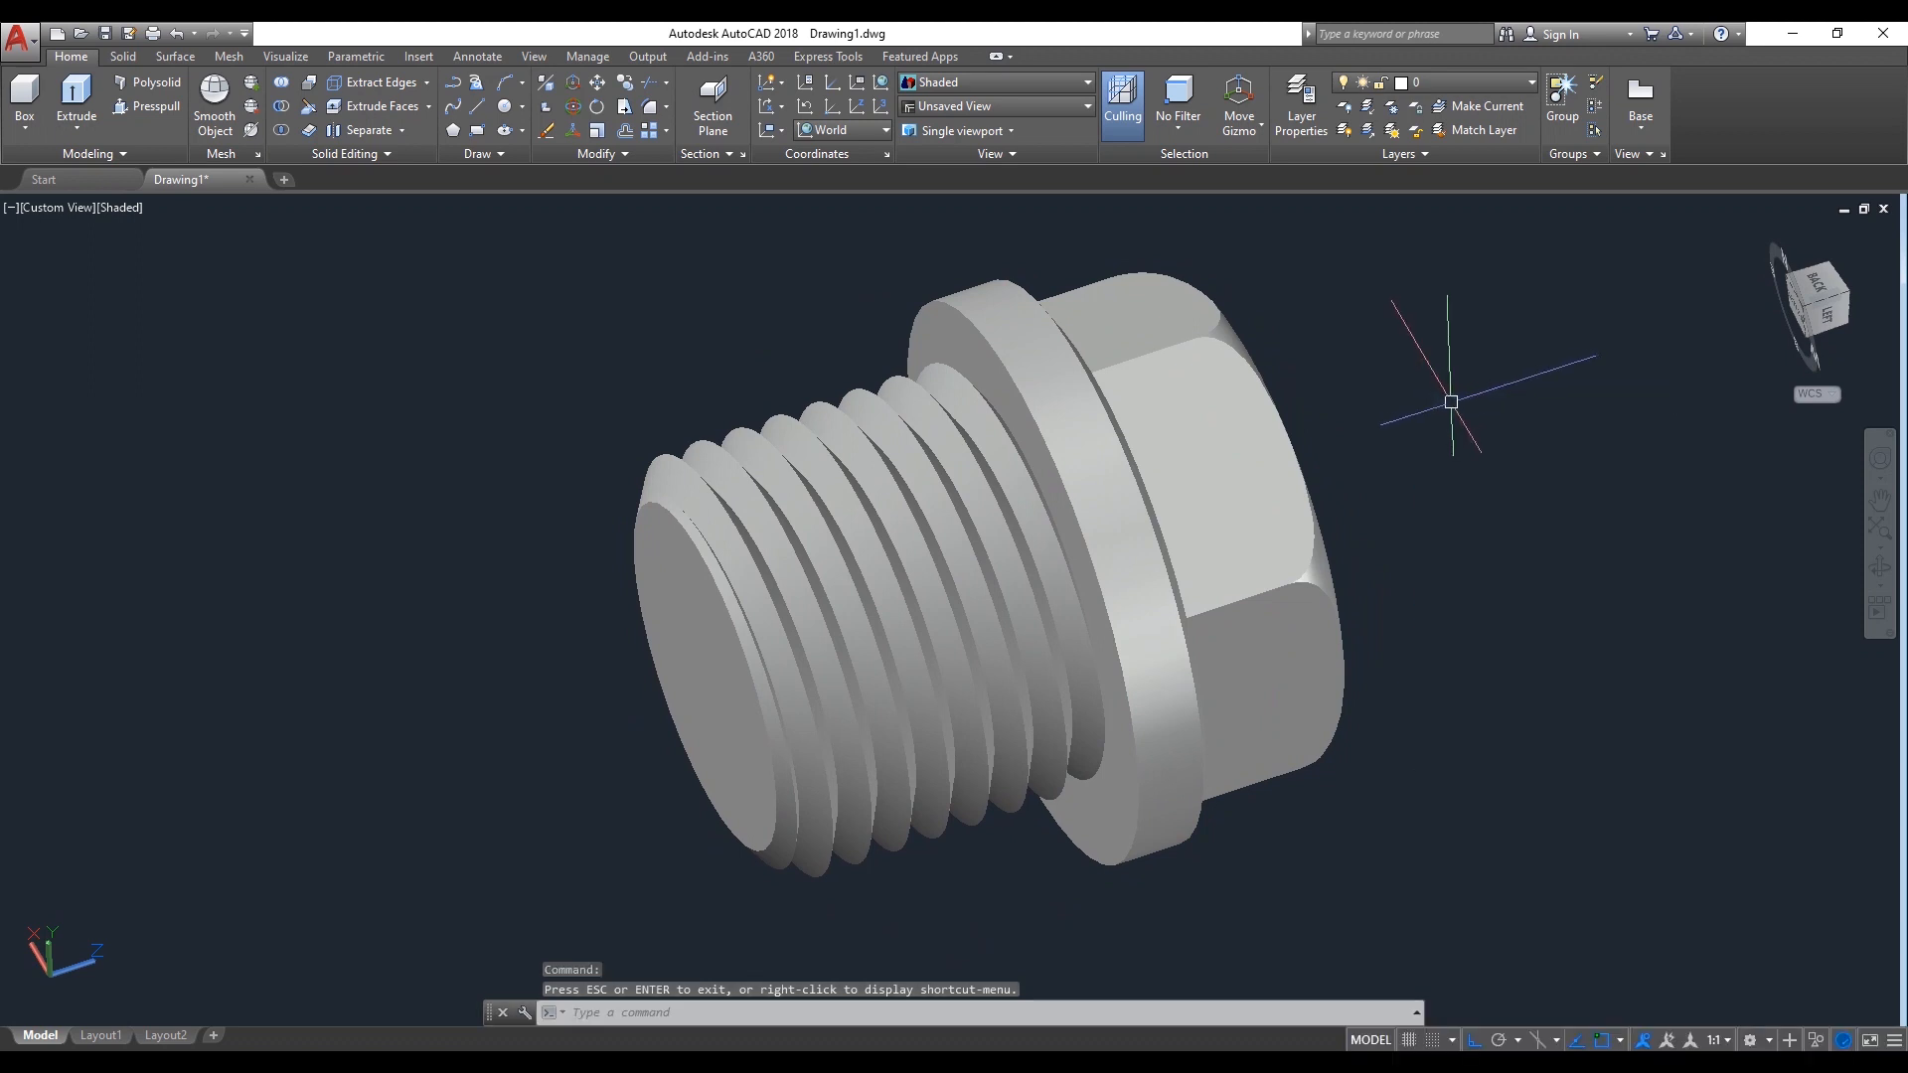